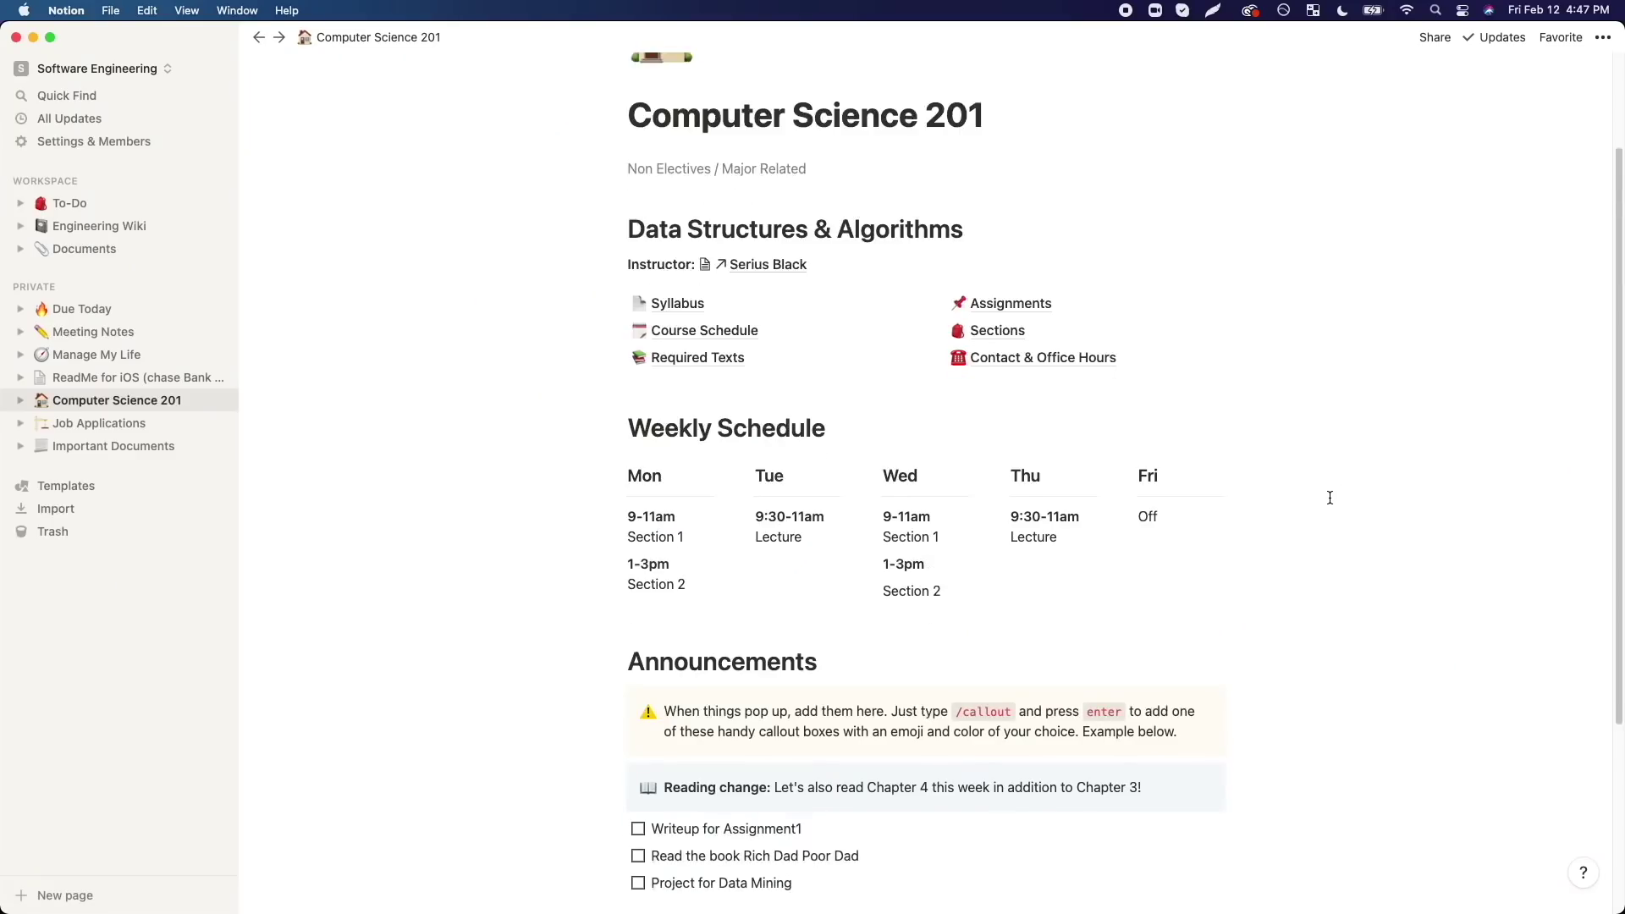
# - Scroll down the To-Do board to view its task groups
pyautogui.scroll(-2, 1328, 496)
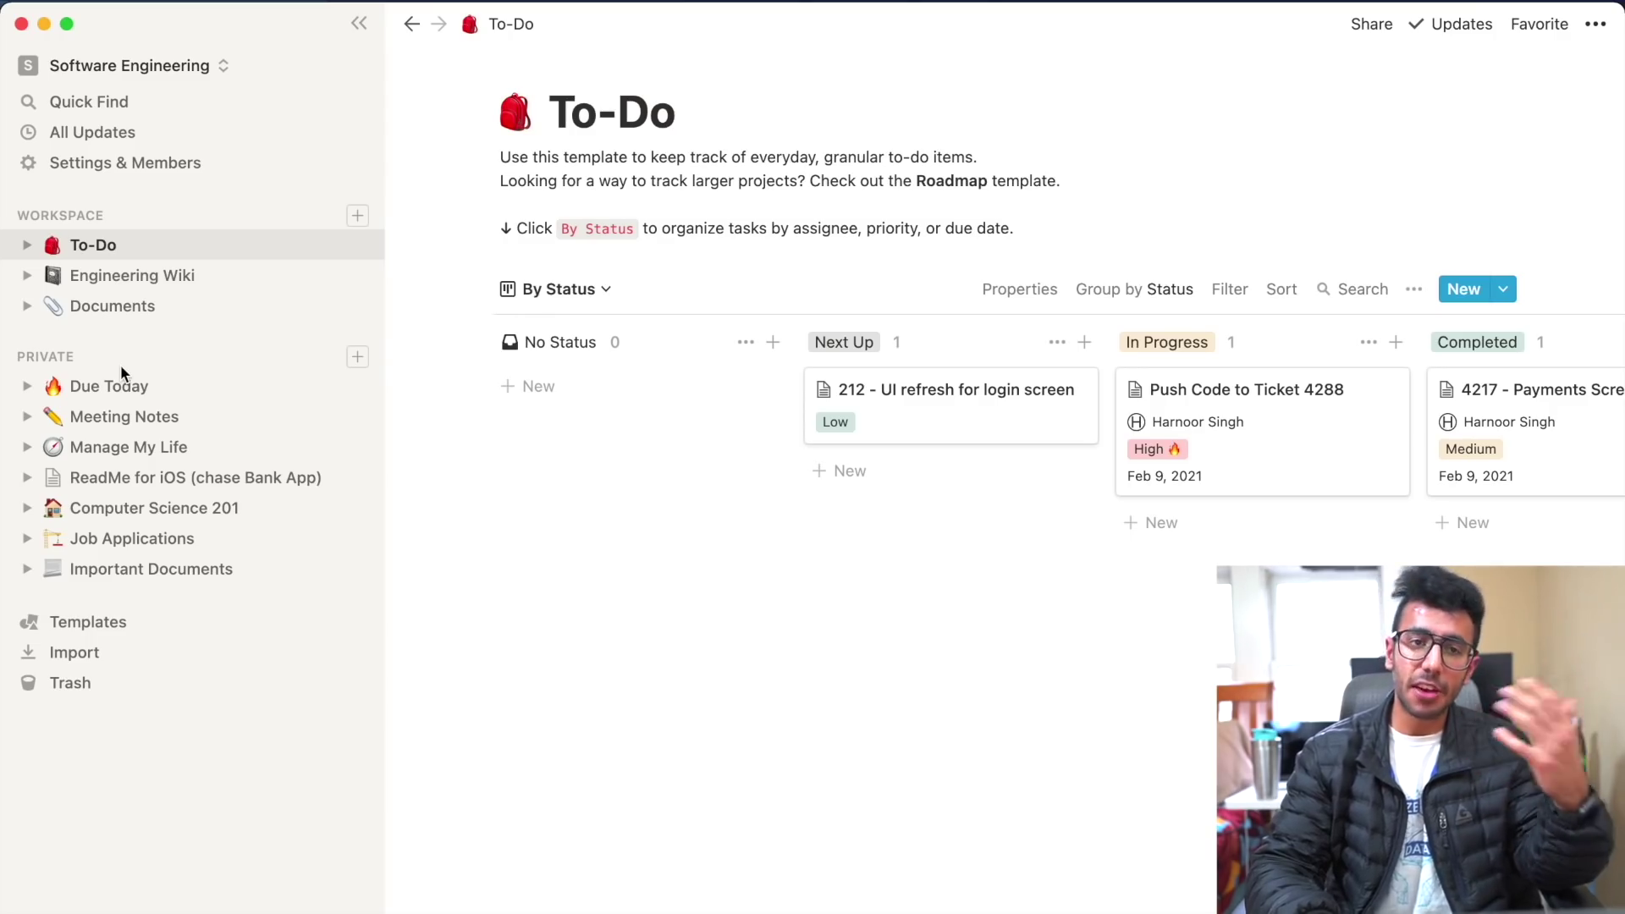
# - Open the Engineering Wiki page and follow its Getting Started guide link under Guides & Processes
pyautogui.click(128, 275)
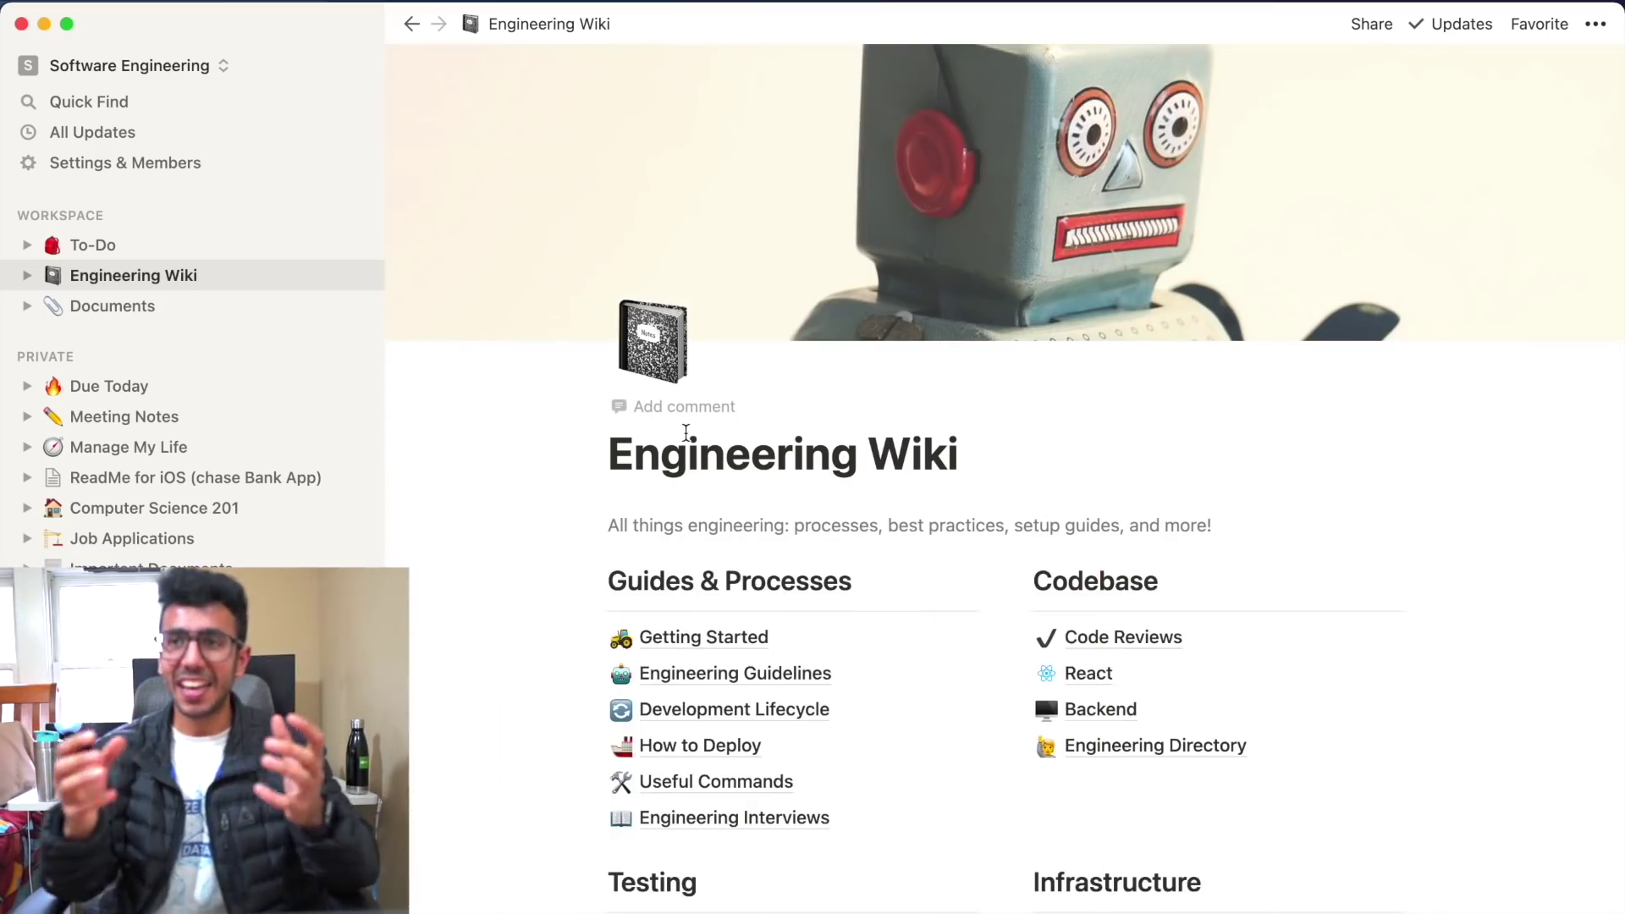
pyautogui.scroll(-2, 715, 500)
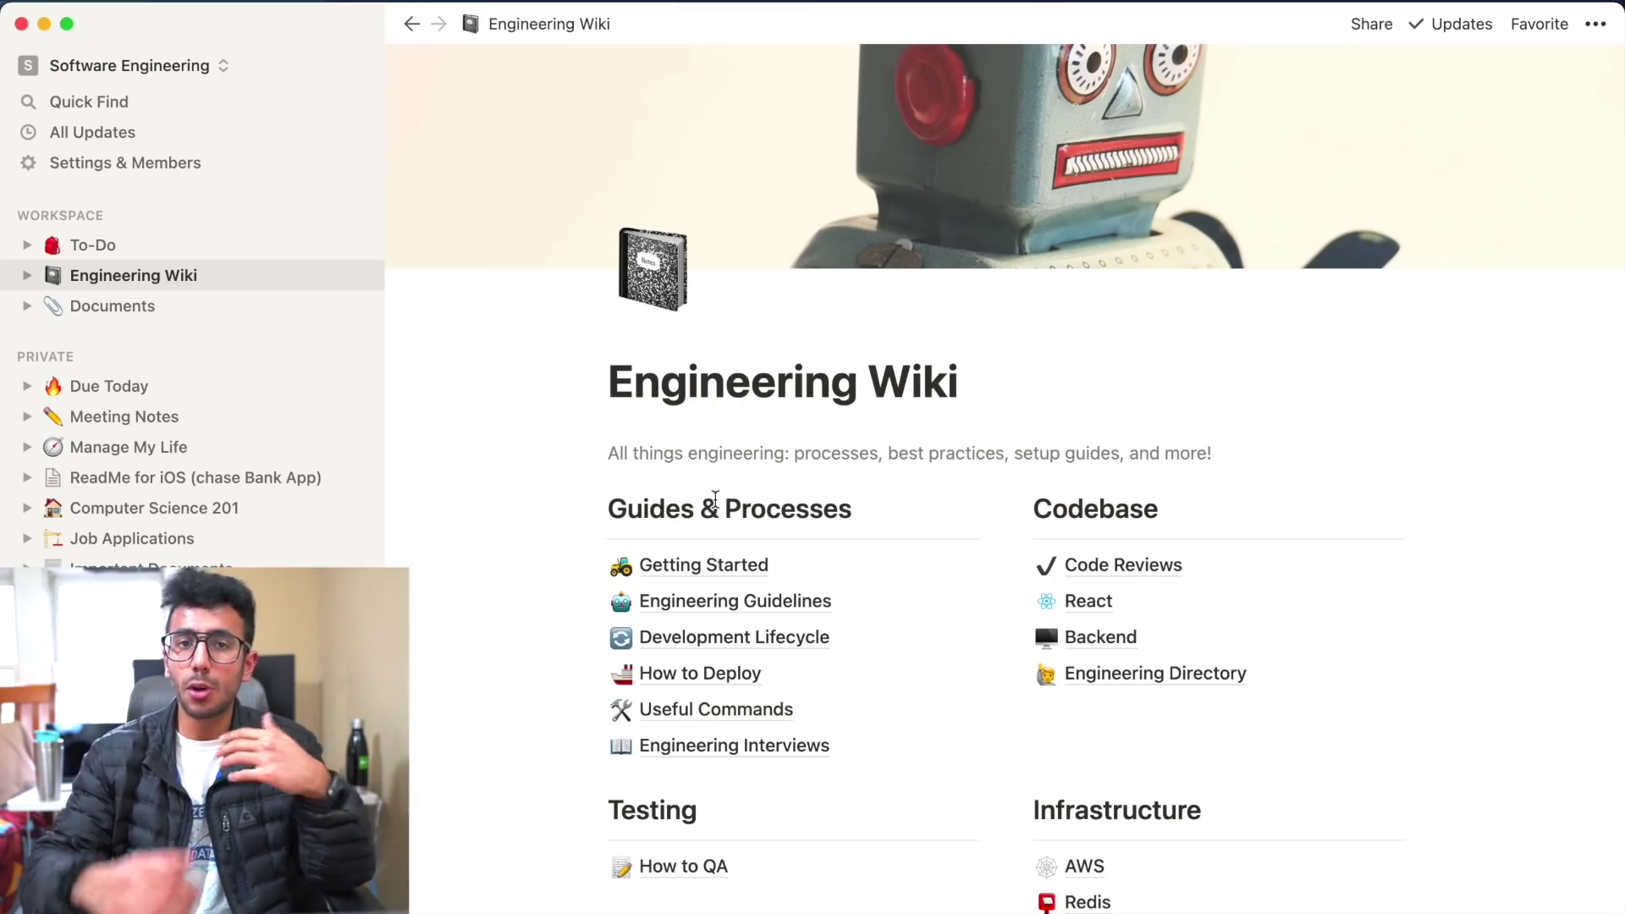
pyautogui.scroll(-1, 747, 610)
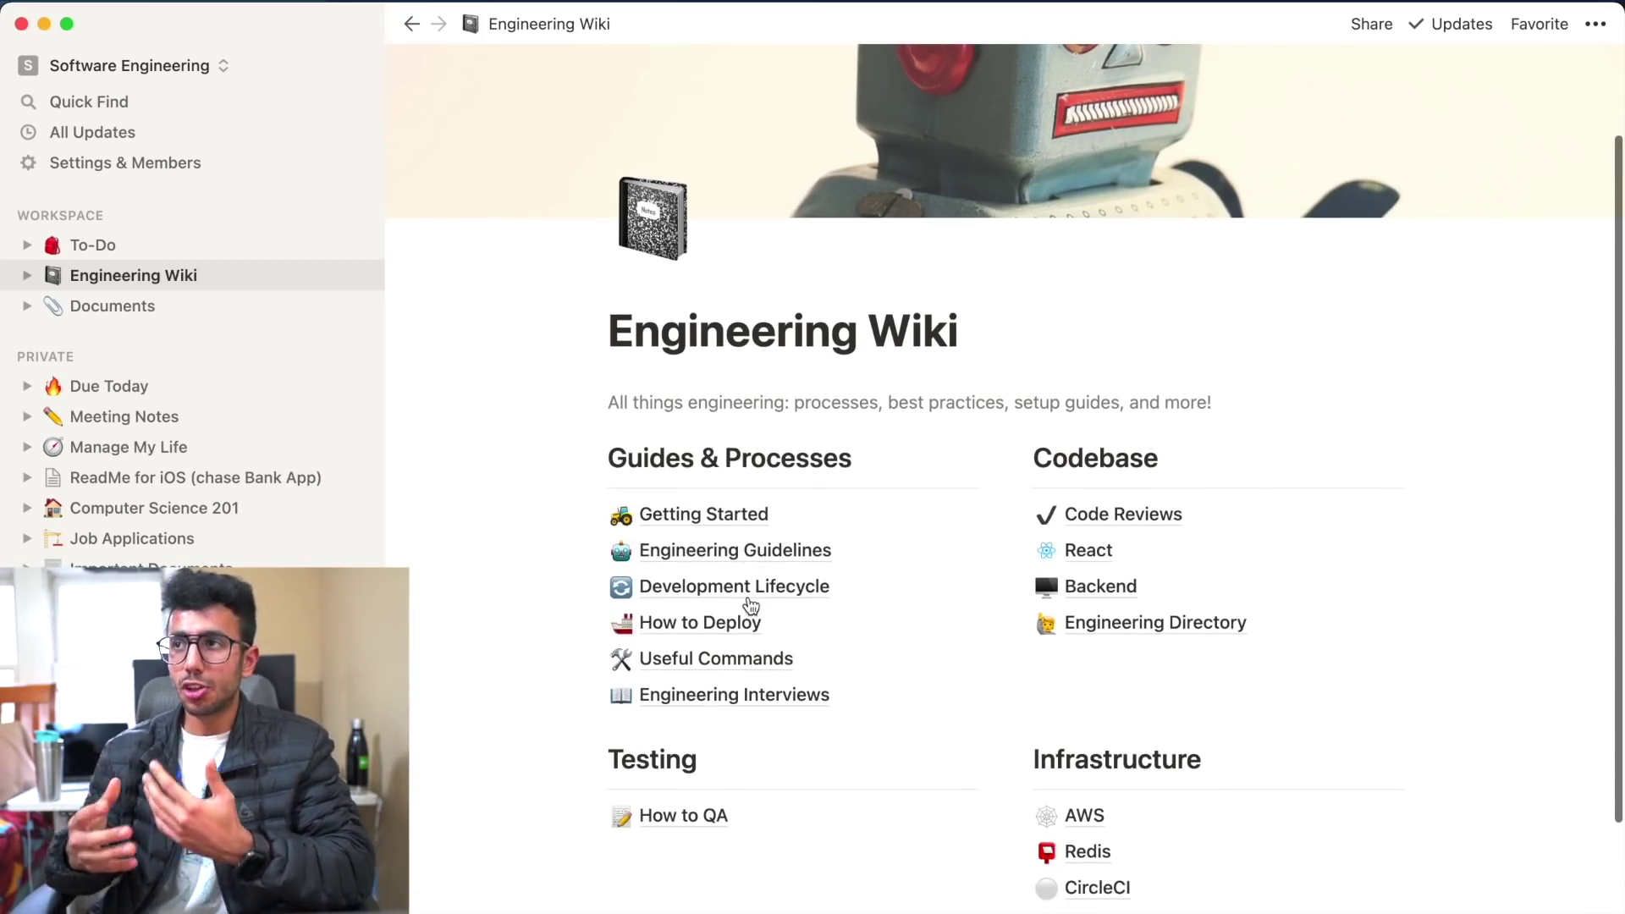
pyautogui.click(745, 519)
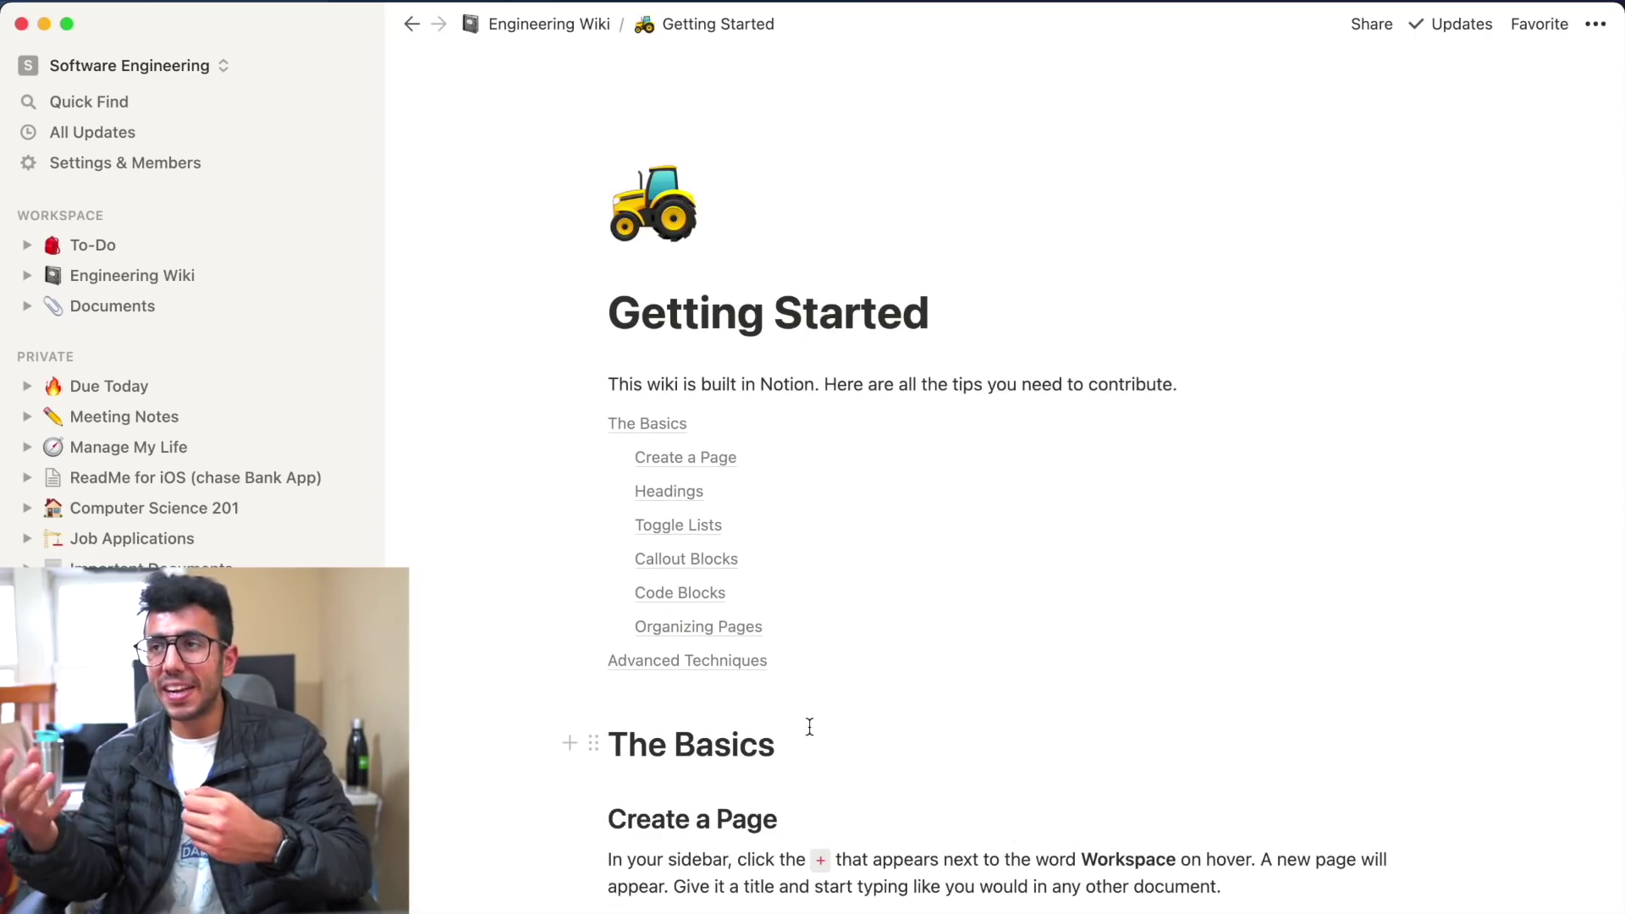
pyautogui.press('super+bracketleft')
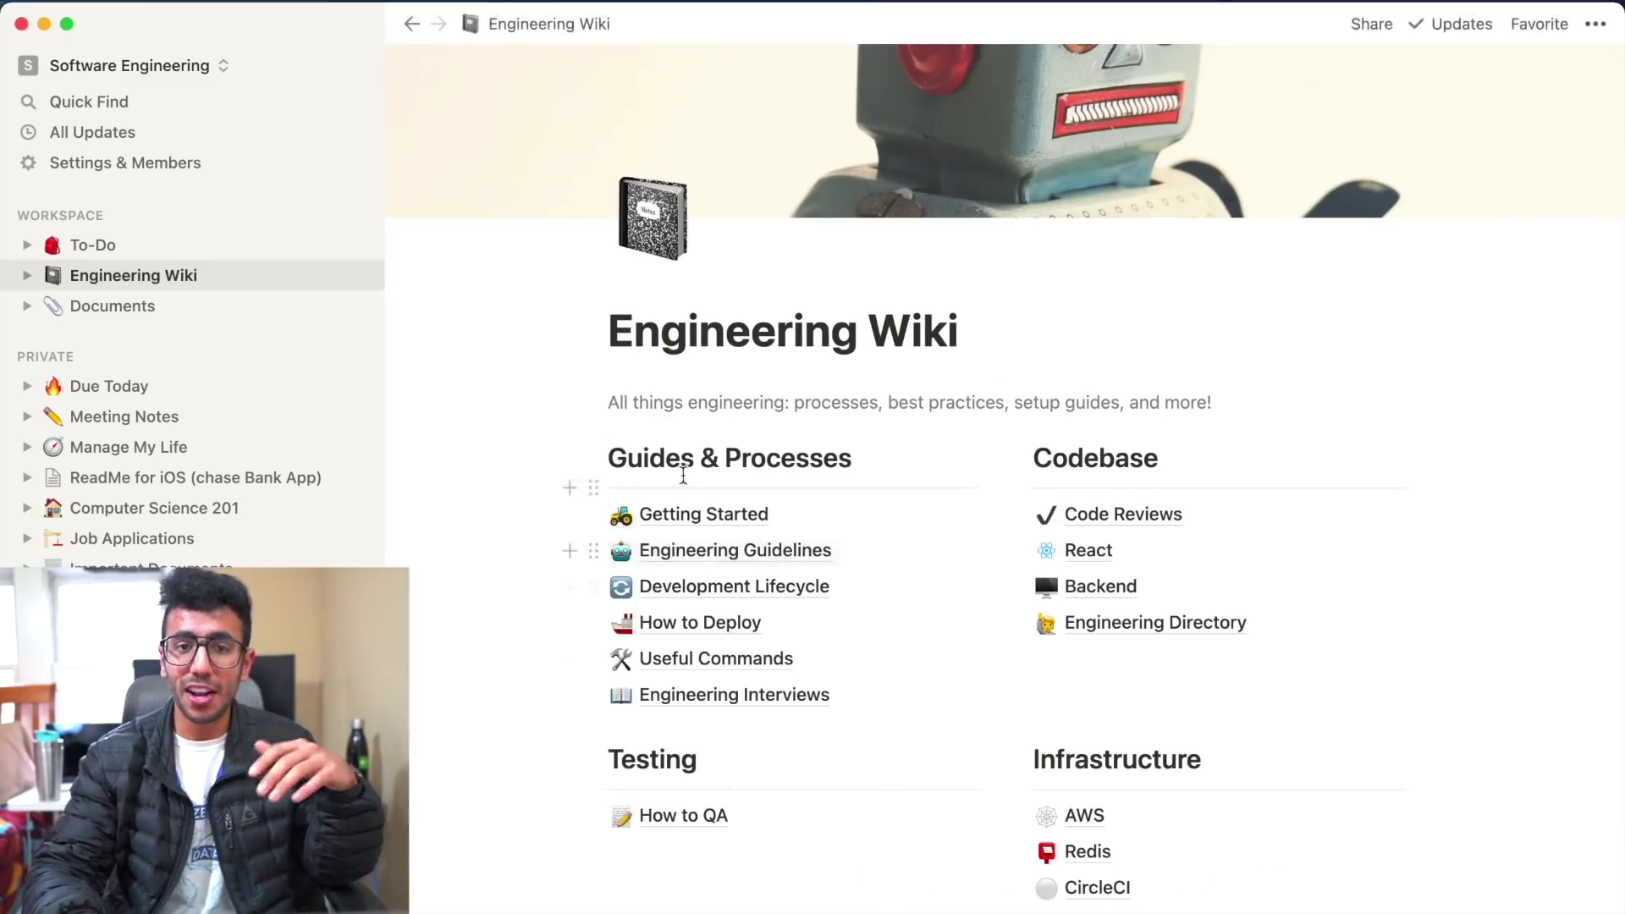
pyautogui.click(682, 514)
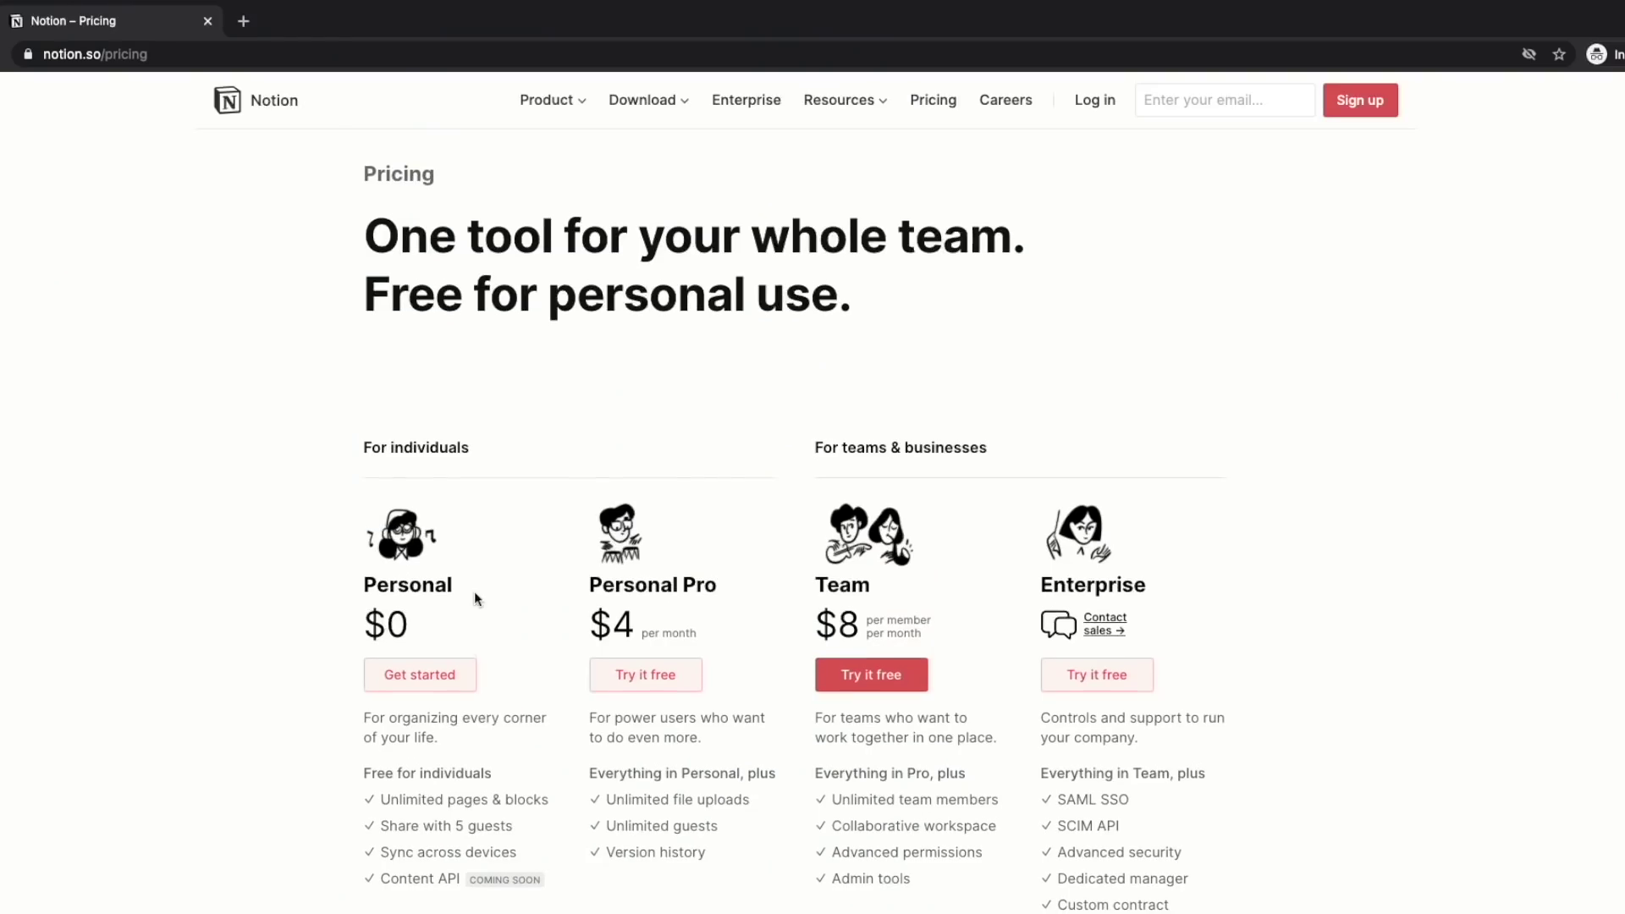
# - Clear the text selection on the Notion pricing page
pyautogui.click(534, 631)
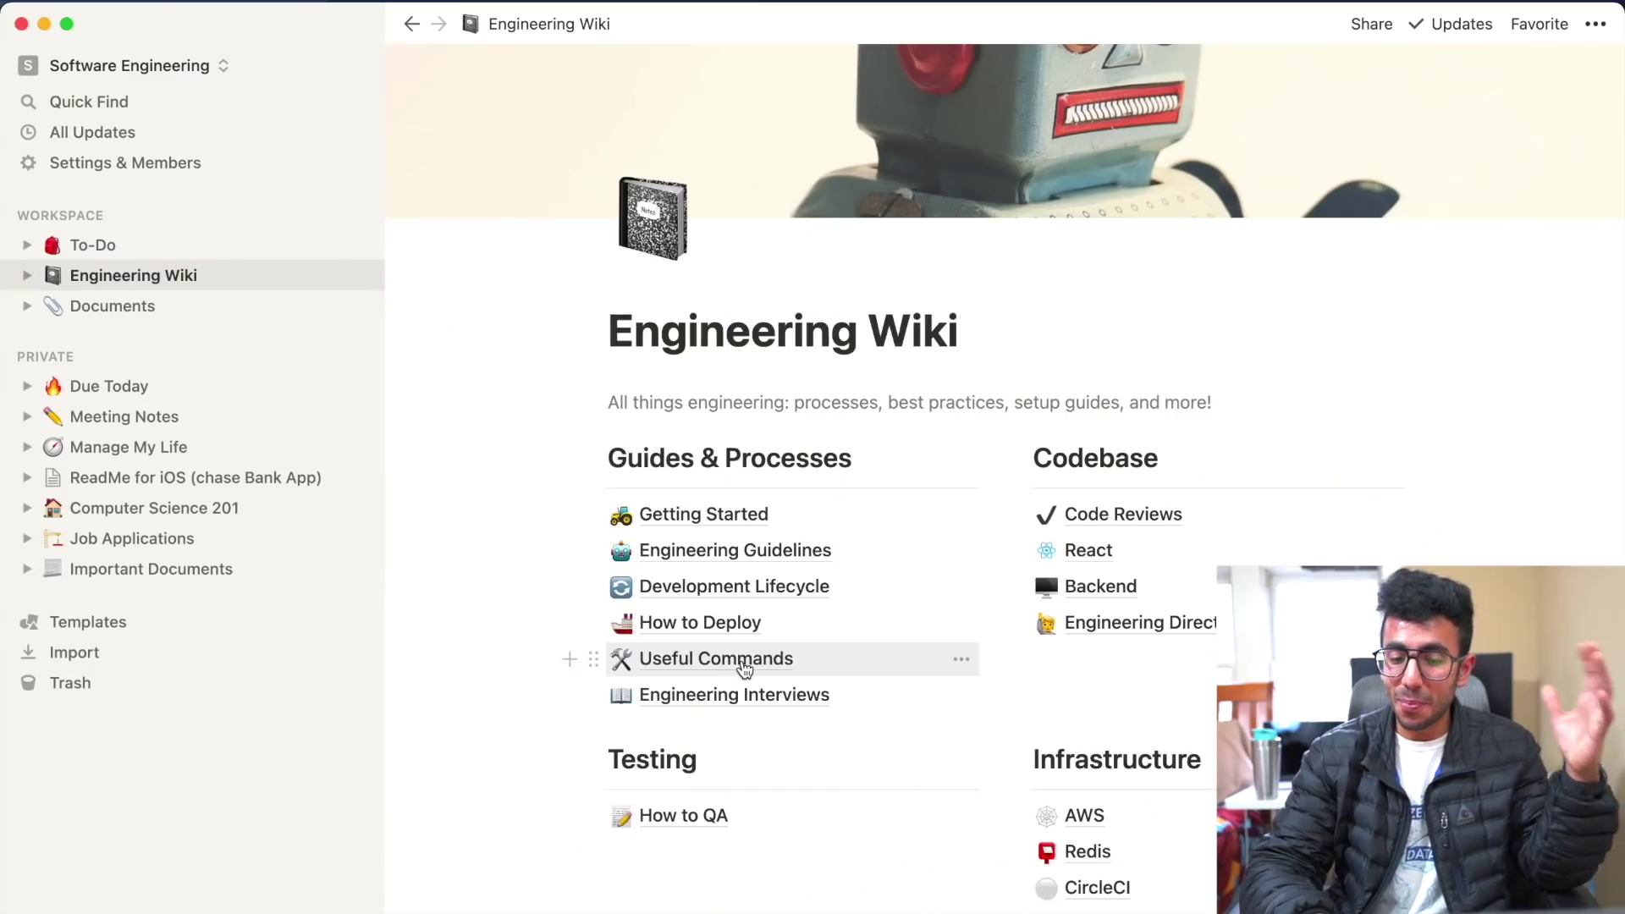
pyautogui.click(744, 671)
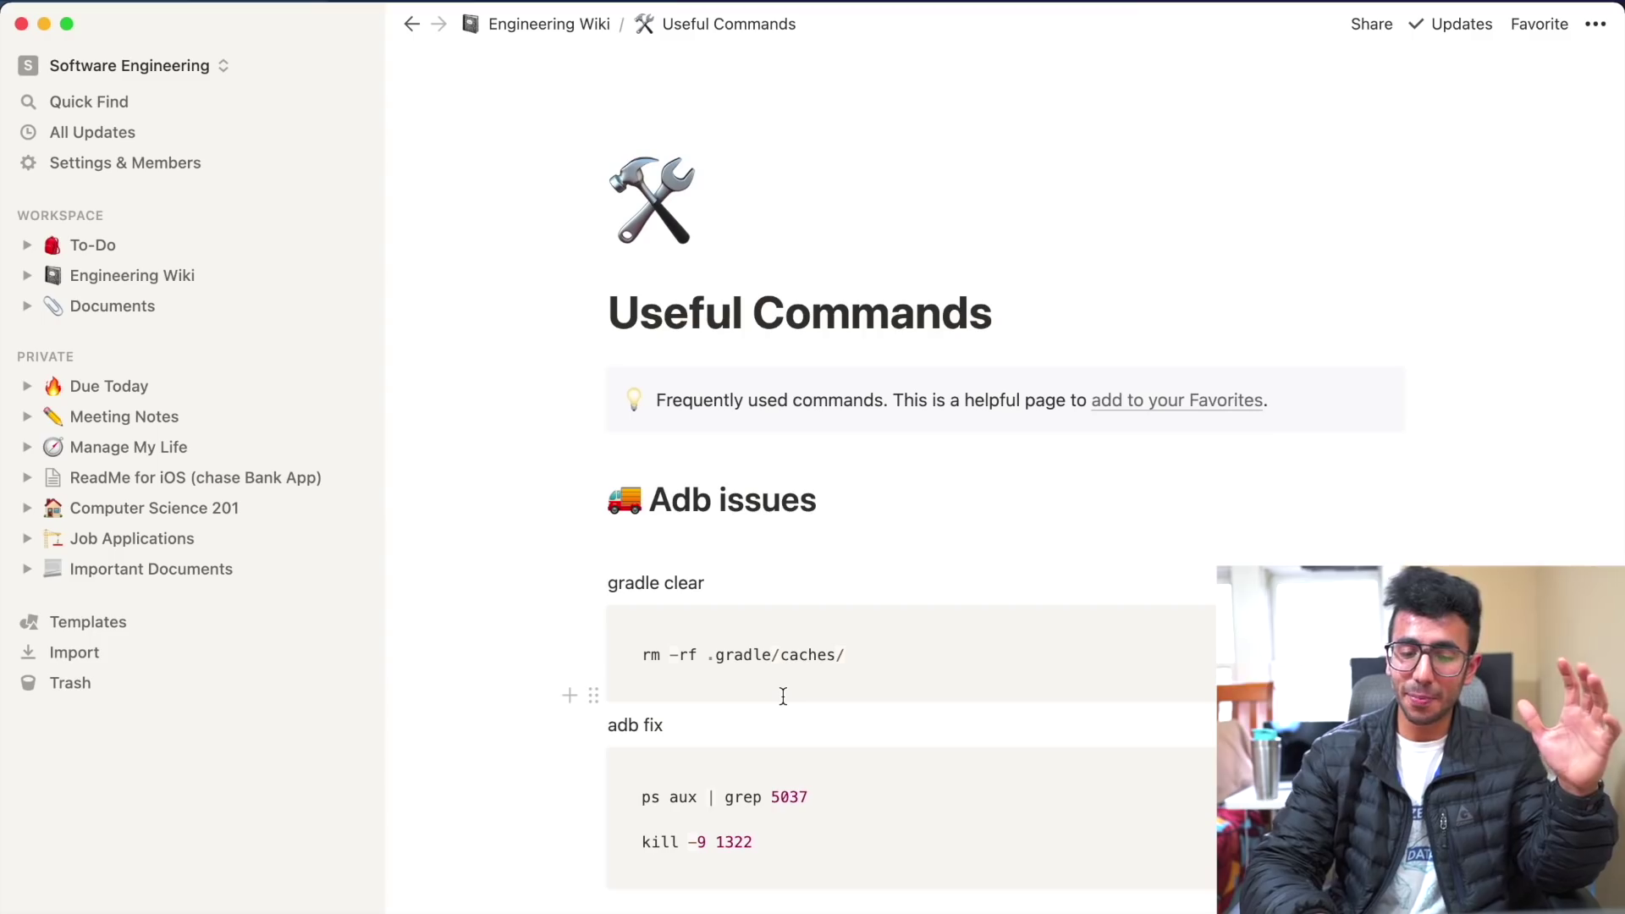
pyautogui.scroll(-4, 783, 696)
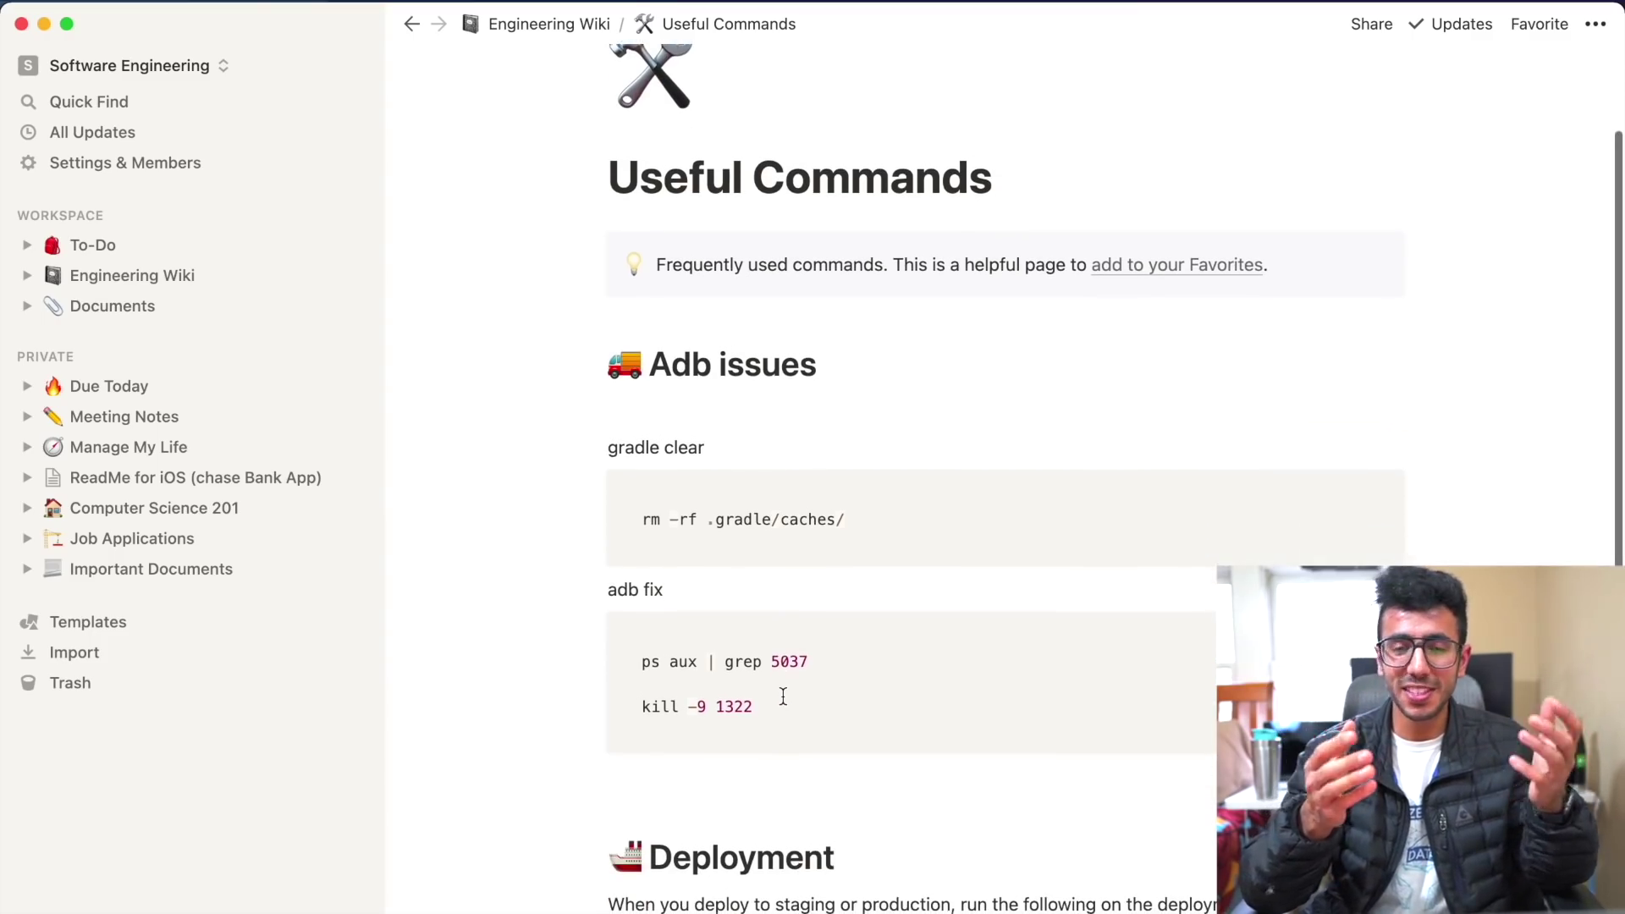
pyautogui.tripleClick(730, 508)
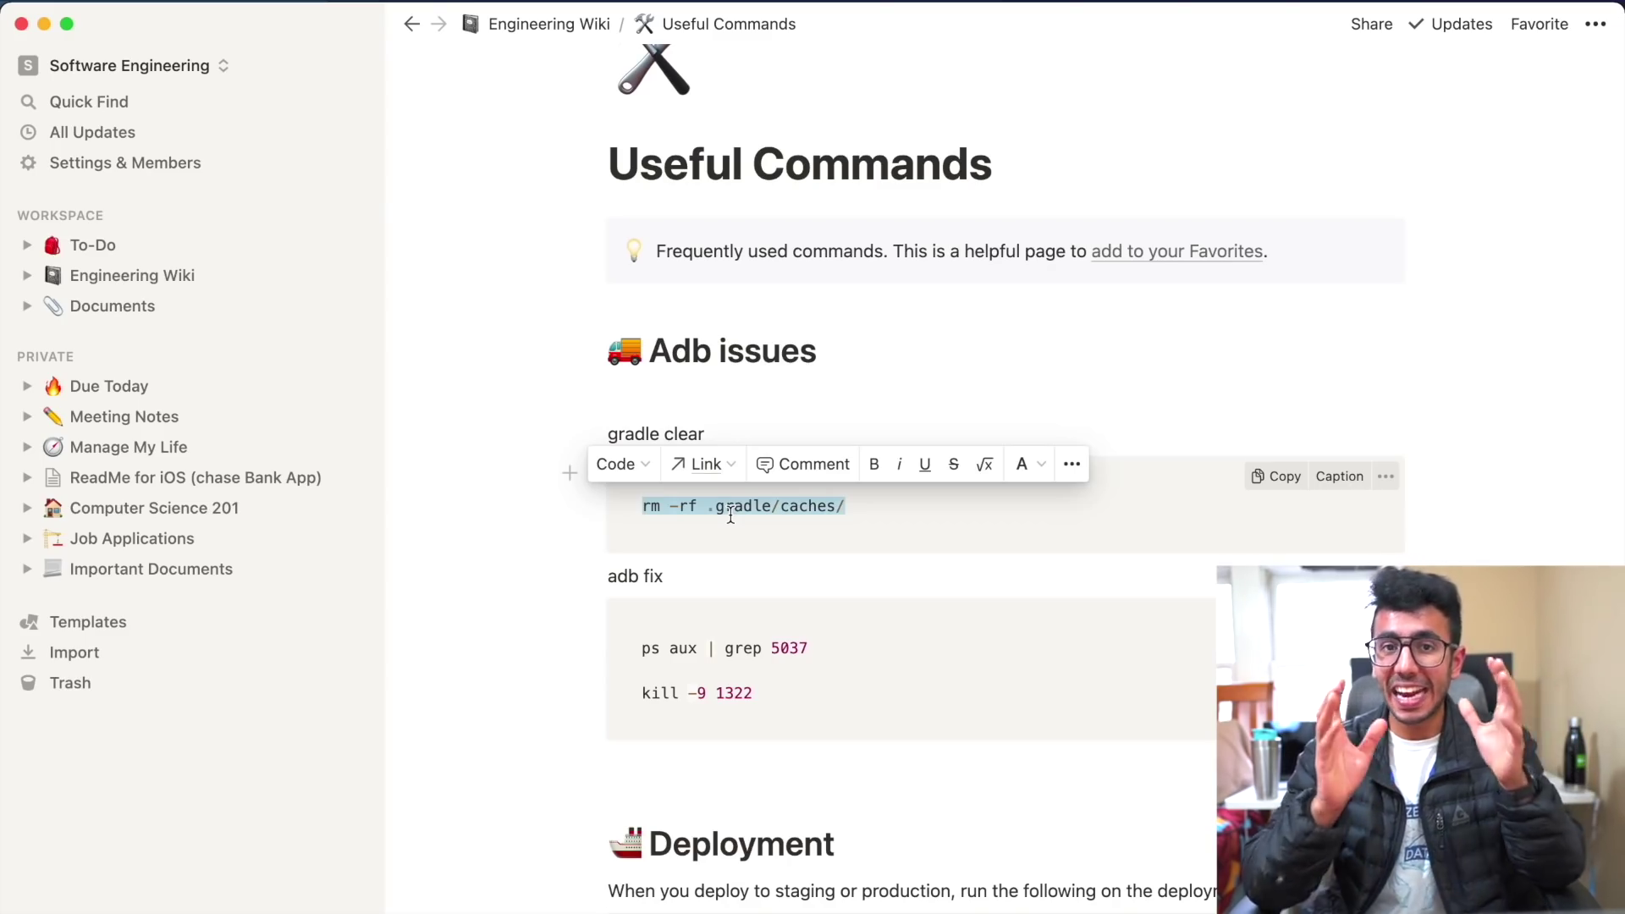
pyautogui.scroll(-3, 735, 496)
pyautogui.click(750, 497)
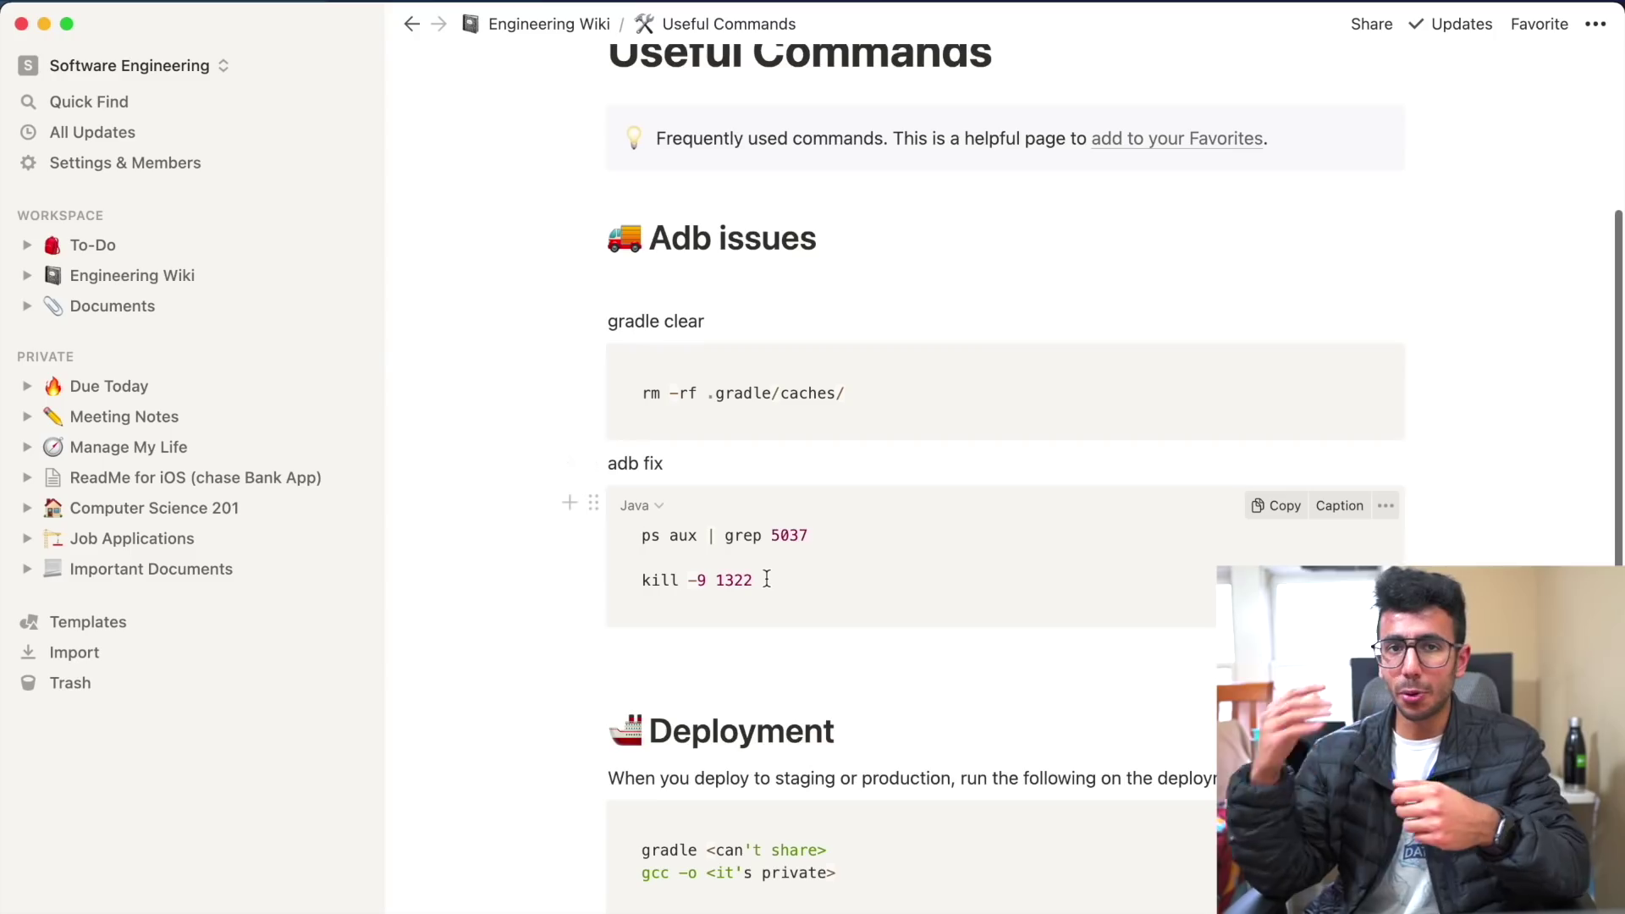
pyautogui.moveTo(793, 586); pyautogui.dragTo(669, 524)
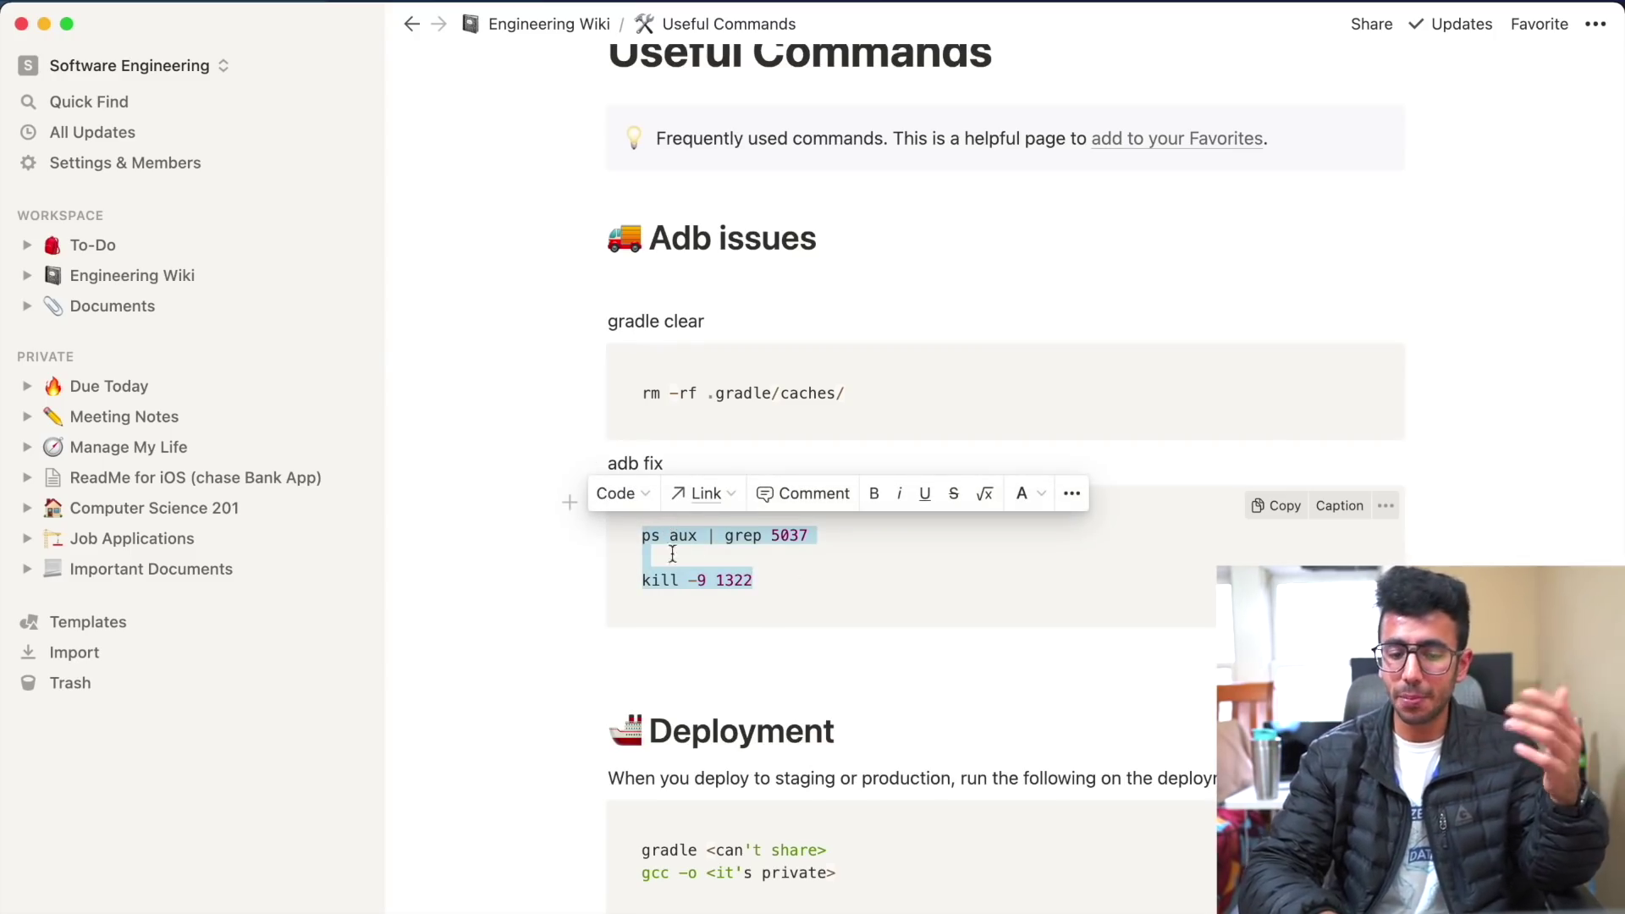
pyautogui.scroll(-2, 672, 554)
pyautogui.moveTo(700, 744); pyautogui.dragTo(752, 788)
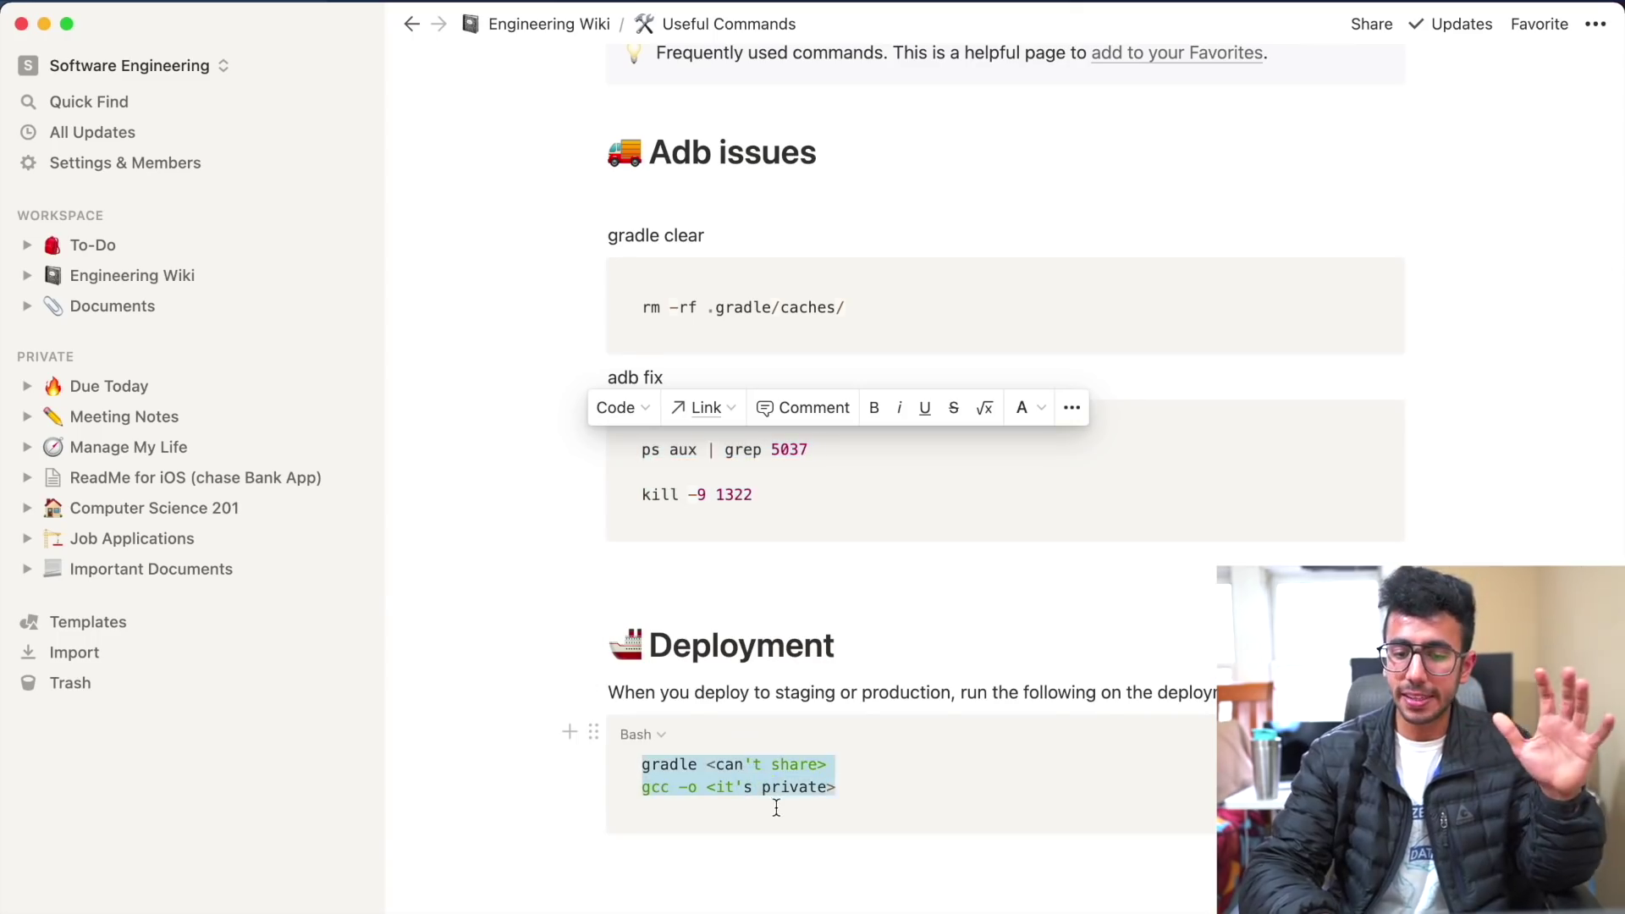
pyautogui.scroll(5, 776, 808)
pyautogui.click(412, 26)
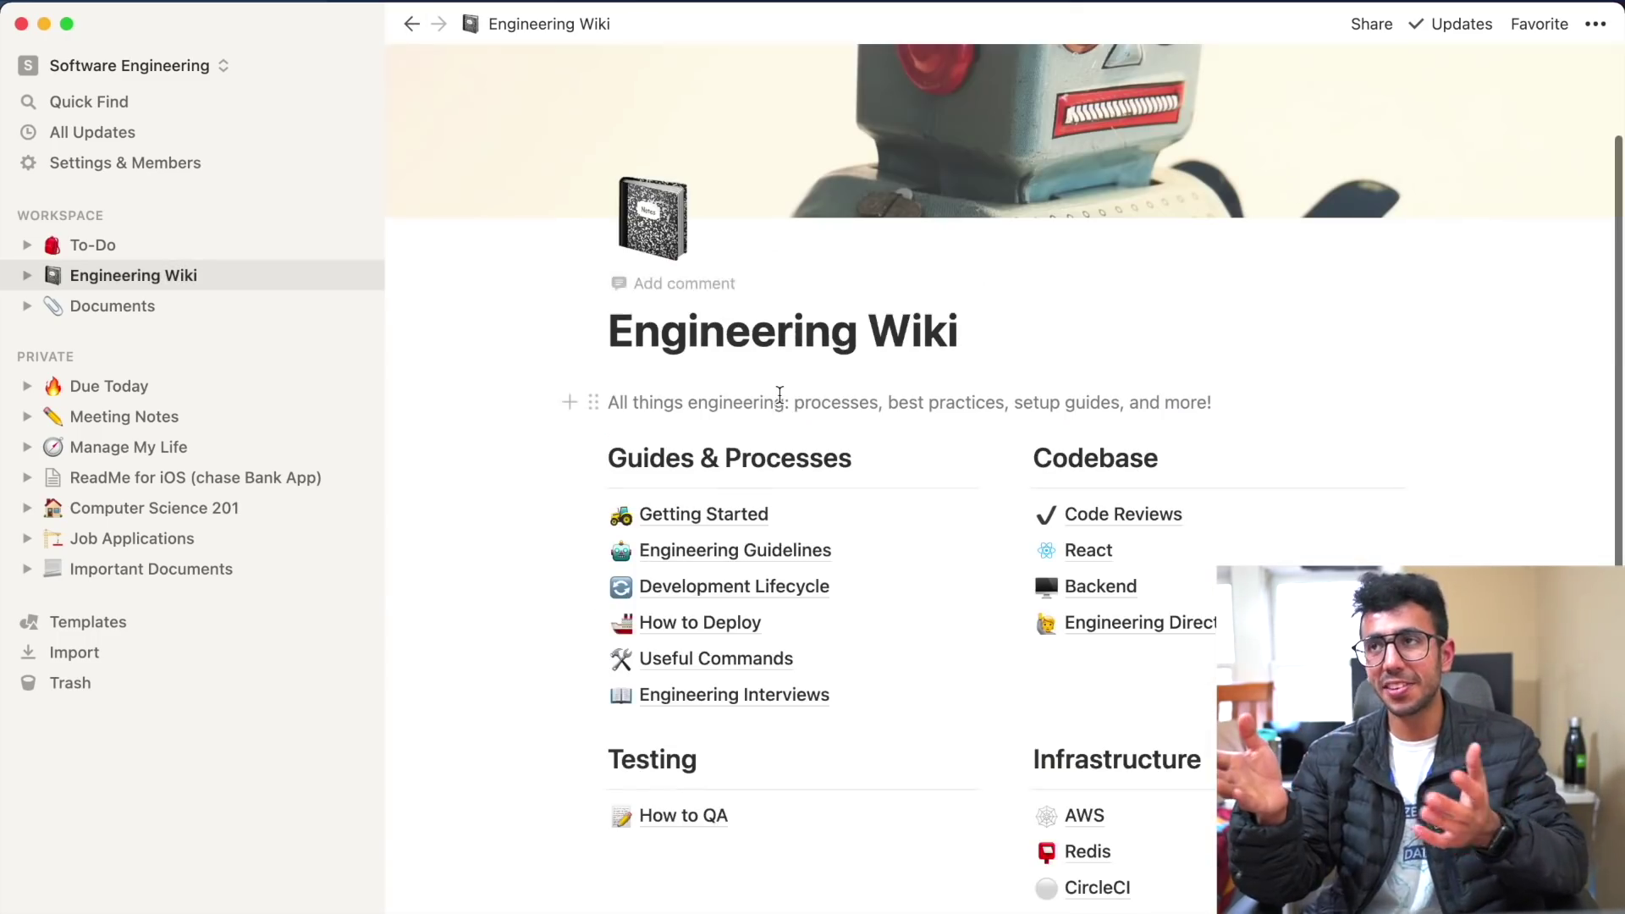
pyautogui.scroll(1, 604, 535)
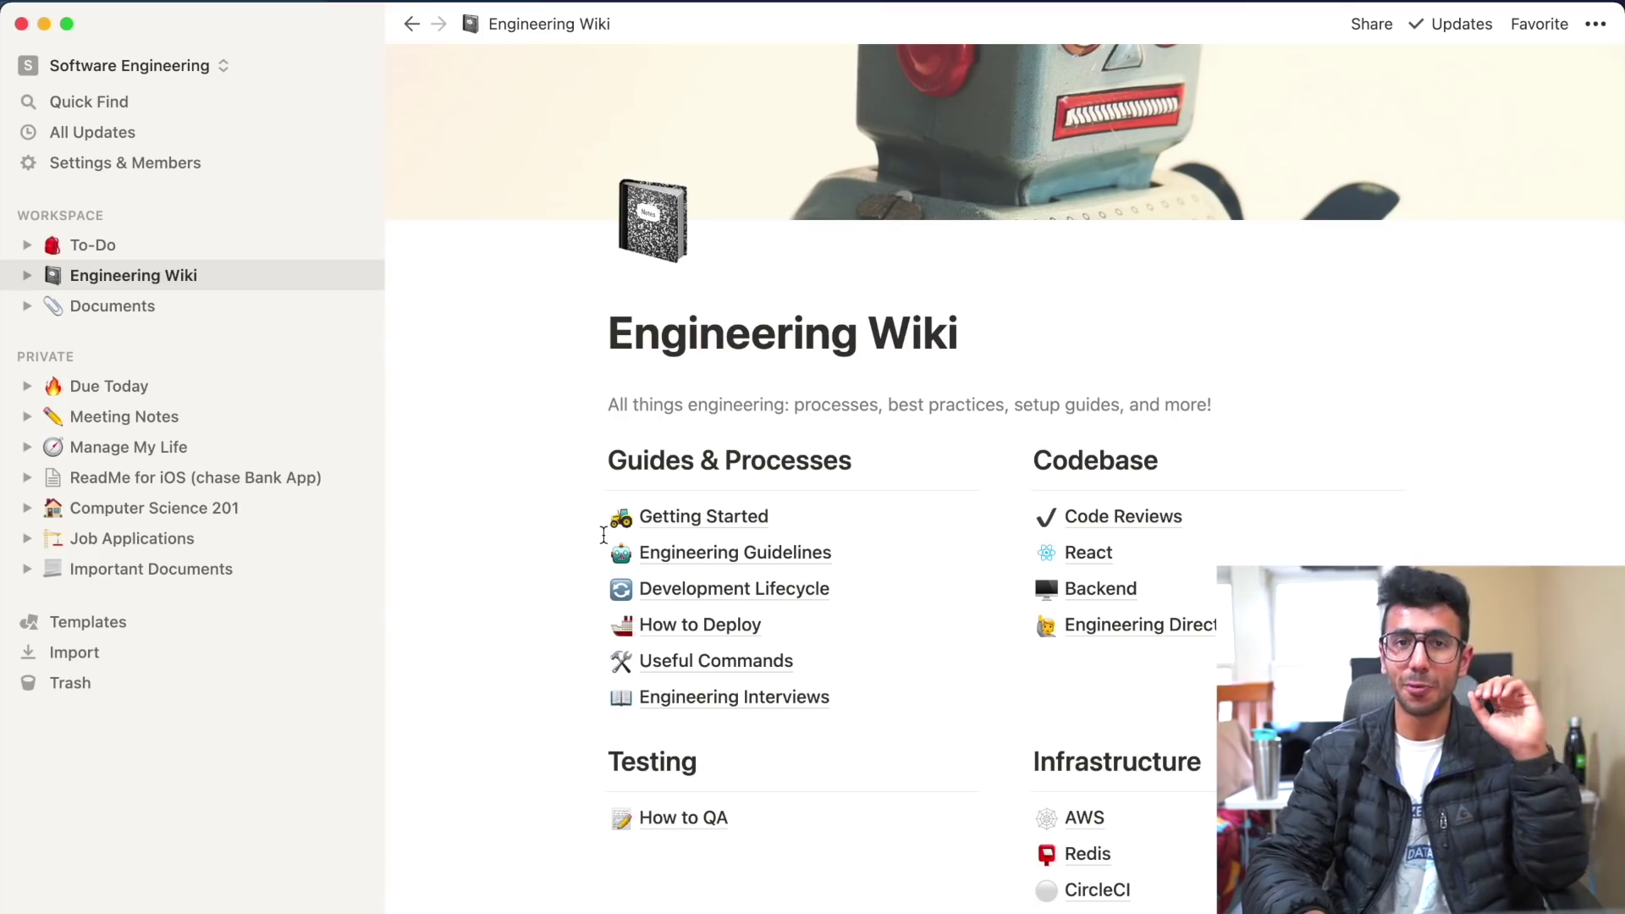
pyautogui.moveTo(903, 722); pyautogui.dragTo(793, 555)
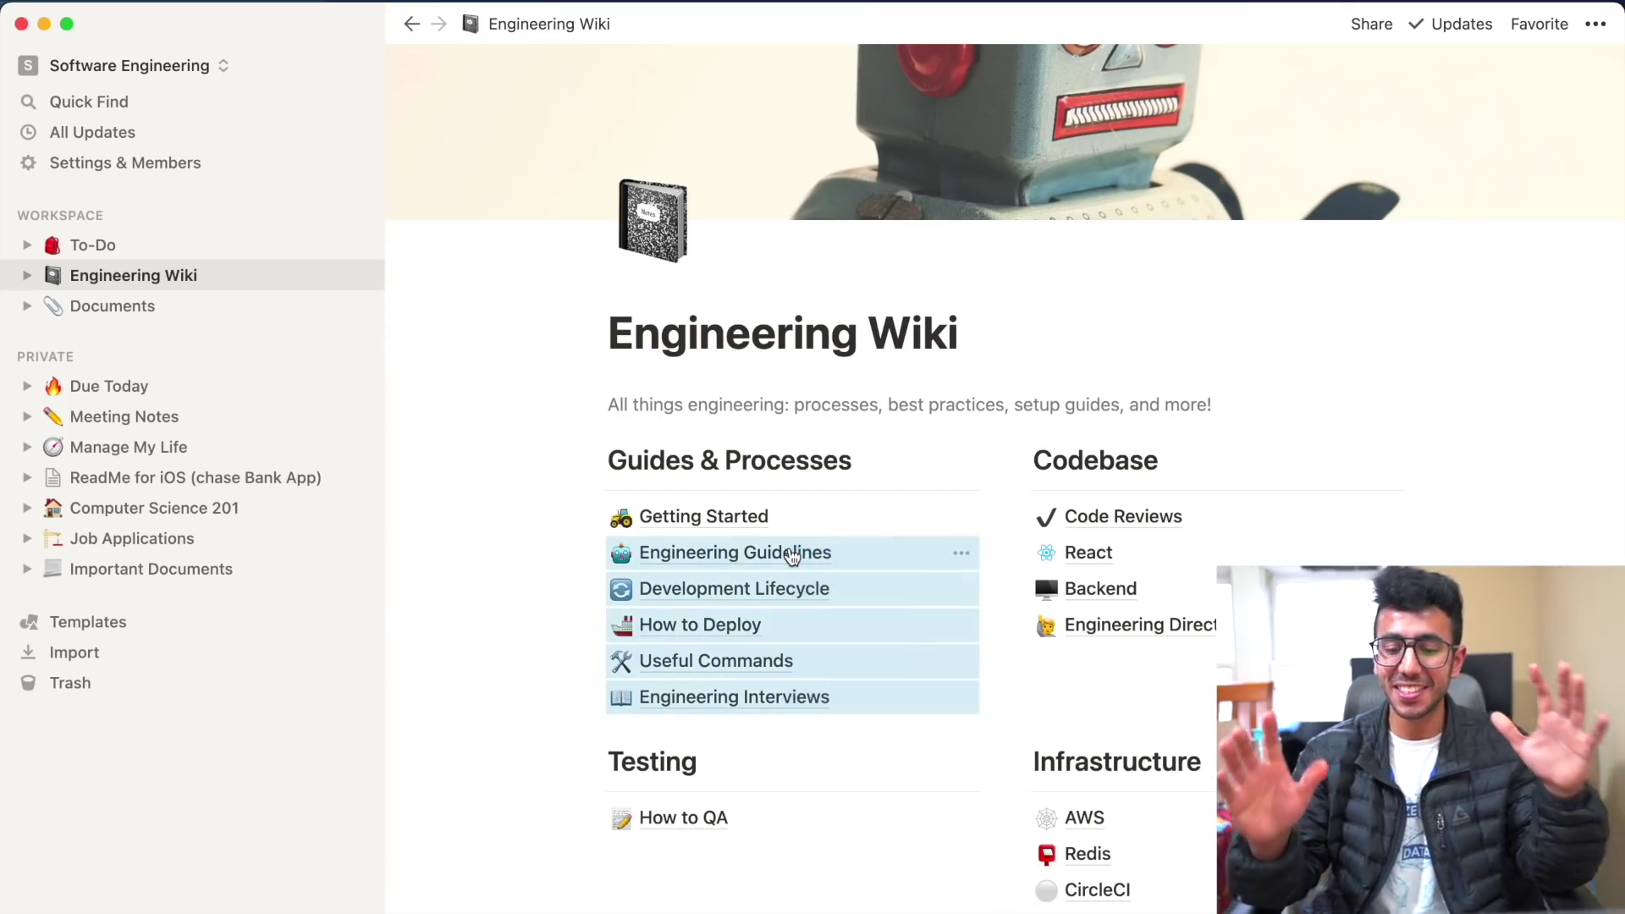
pyautogui.moveTo(931, 899); pyautogui.dragTo(688, 770)
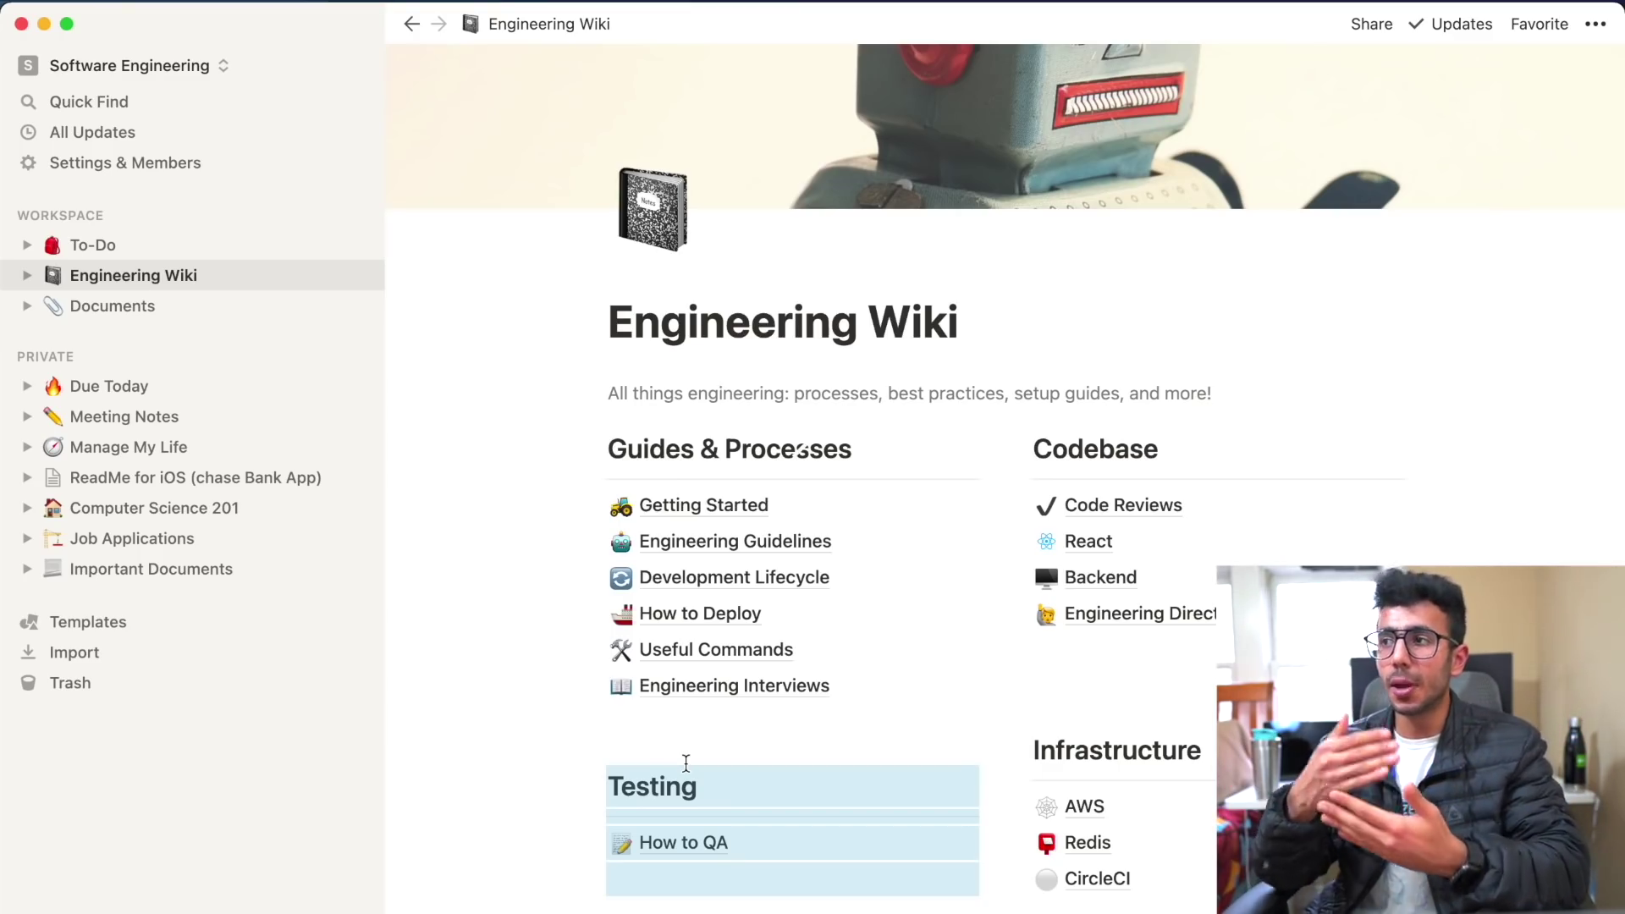
pyautogui.click(725, 755)
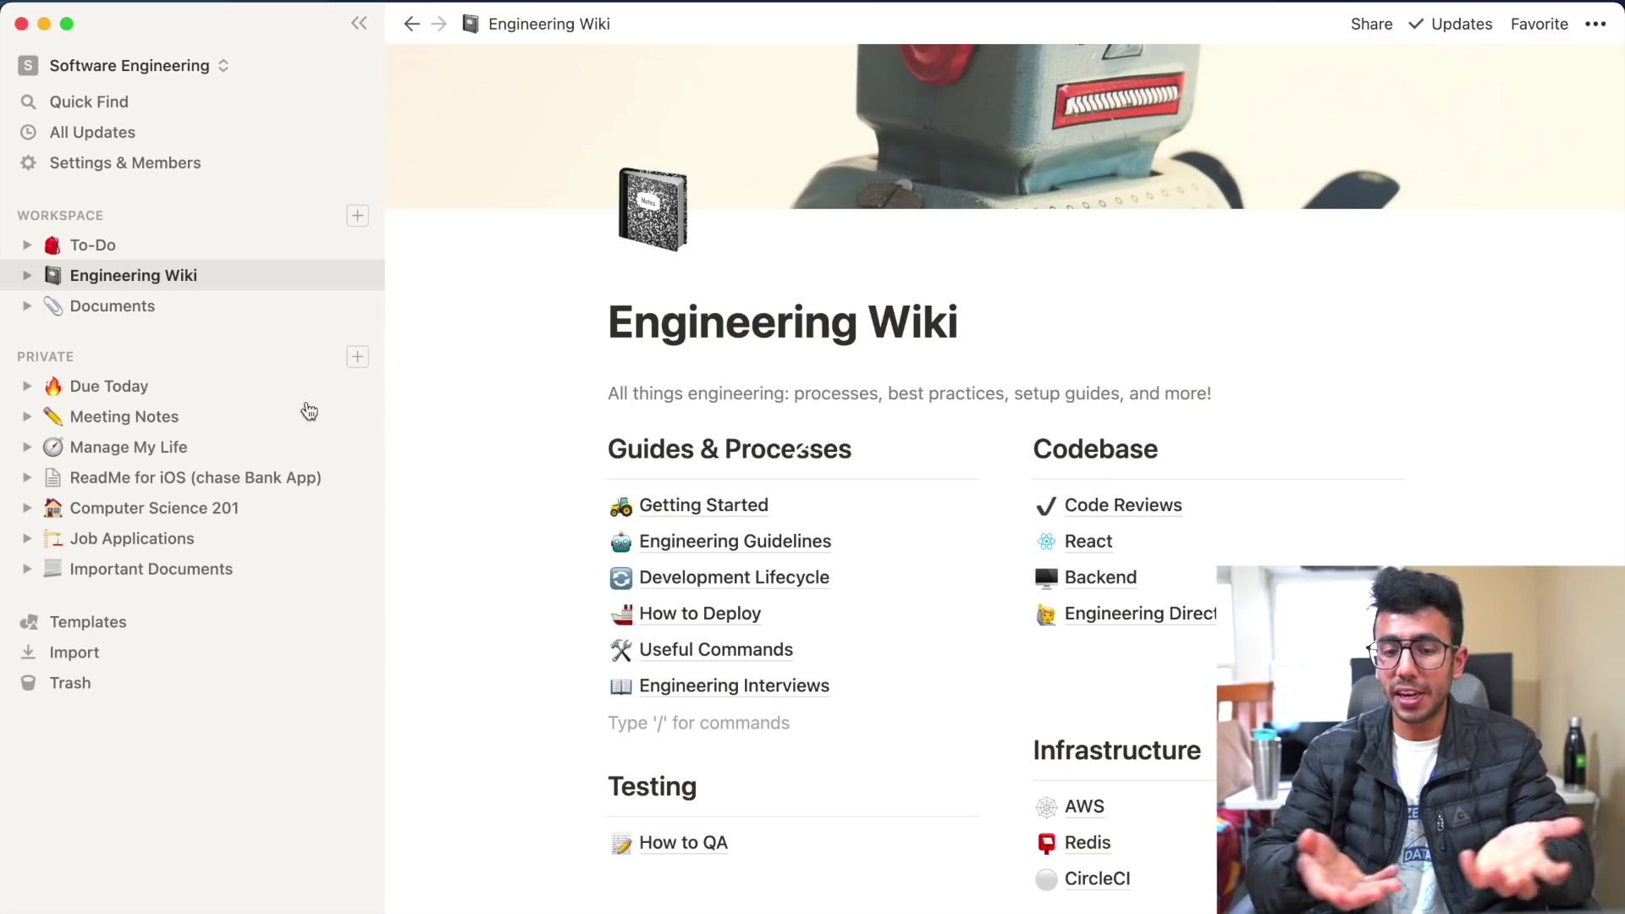
pyautogui.click(135, 622)
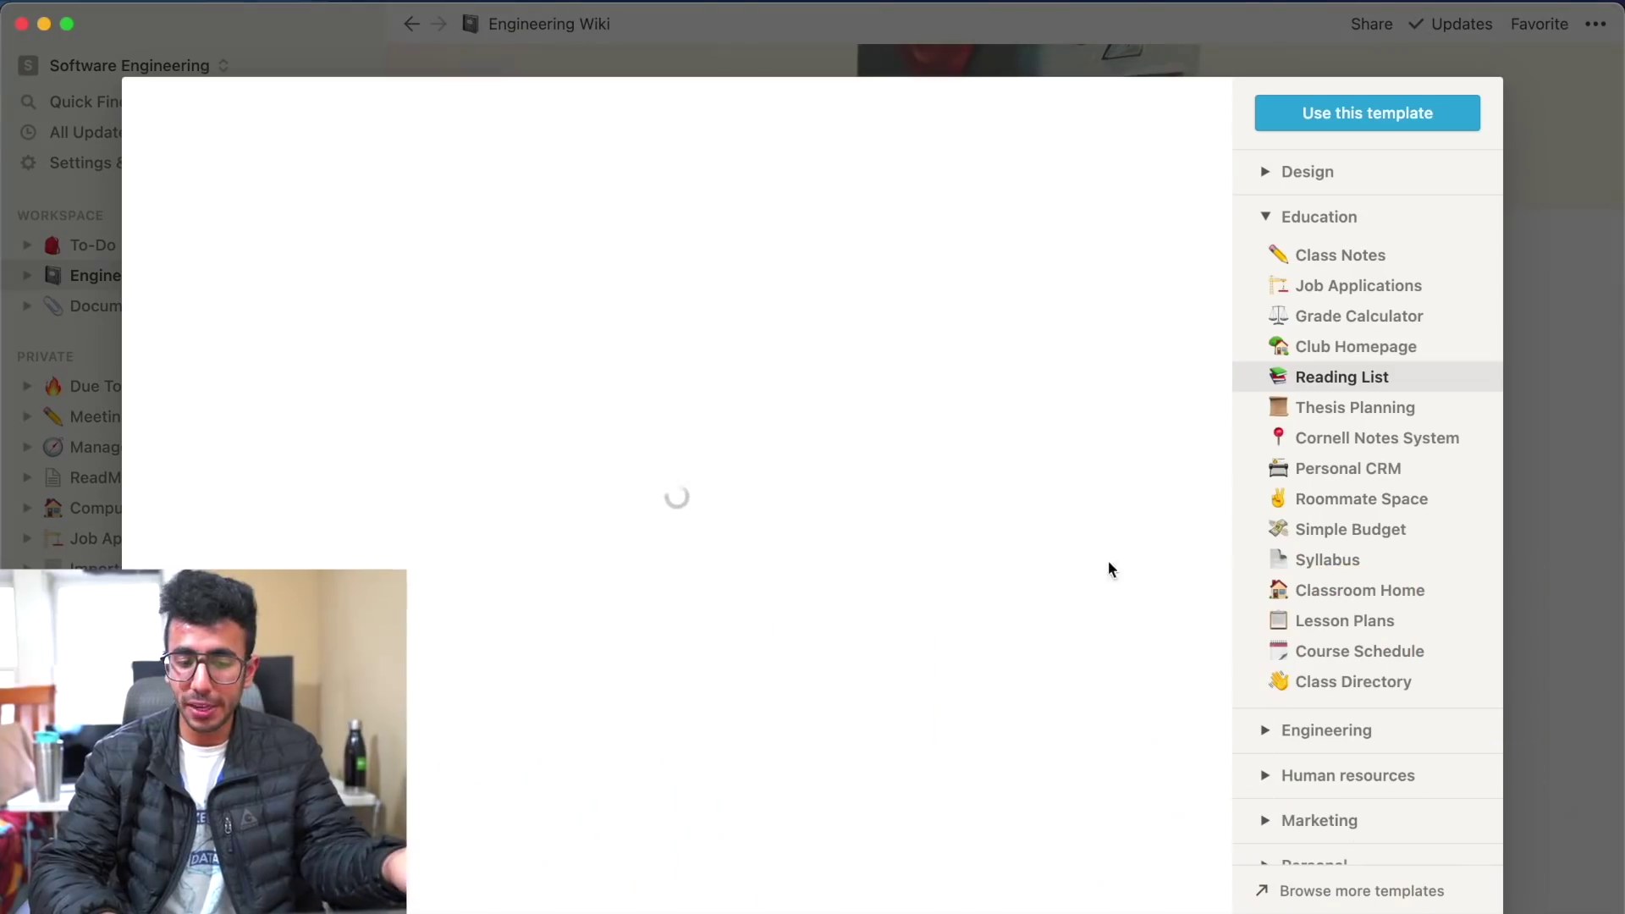
pyautogui.click(1335, 730)
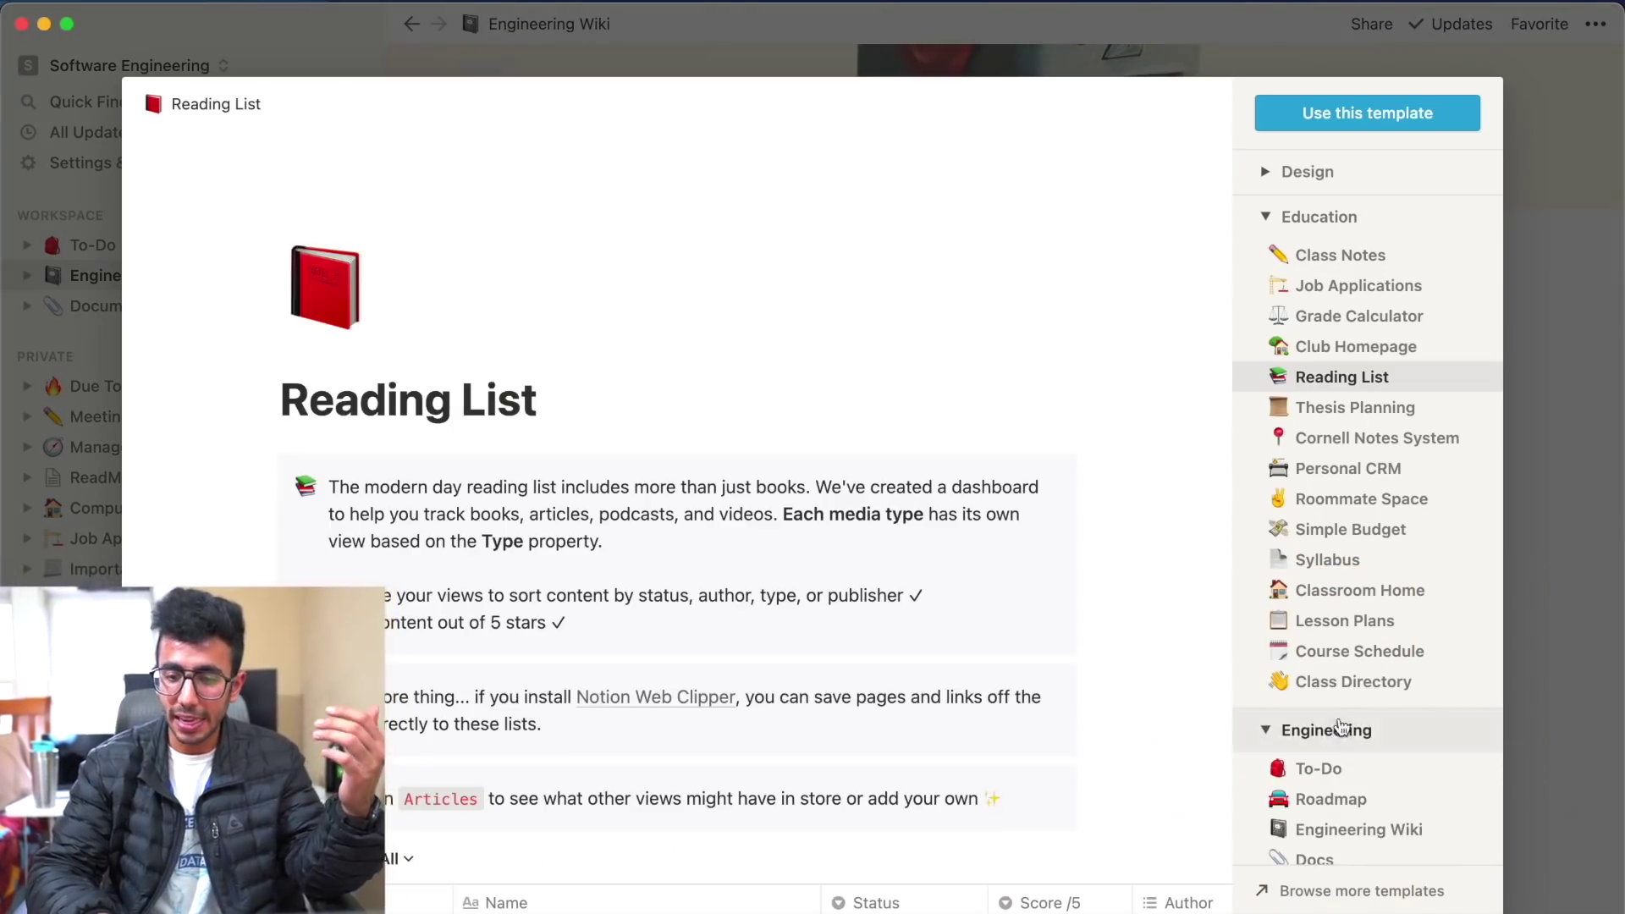
pyautogui.scroll(-3, 1342, 753)
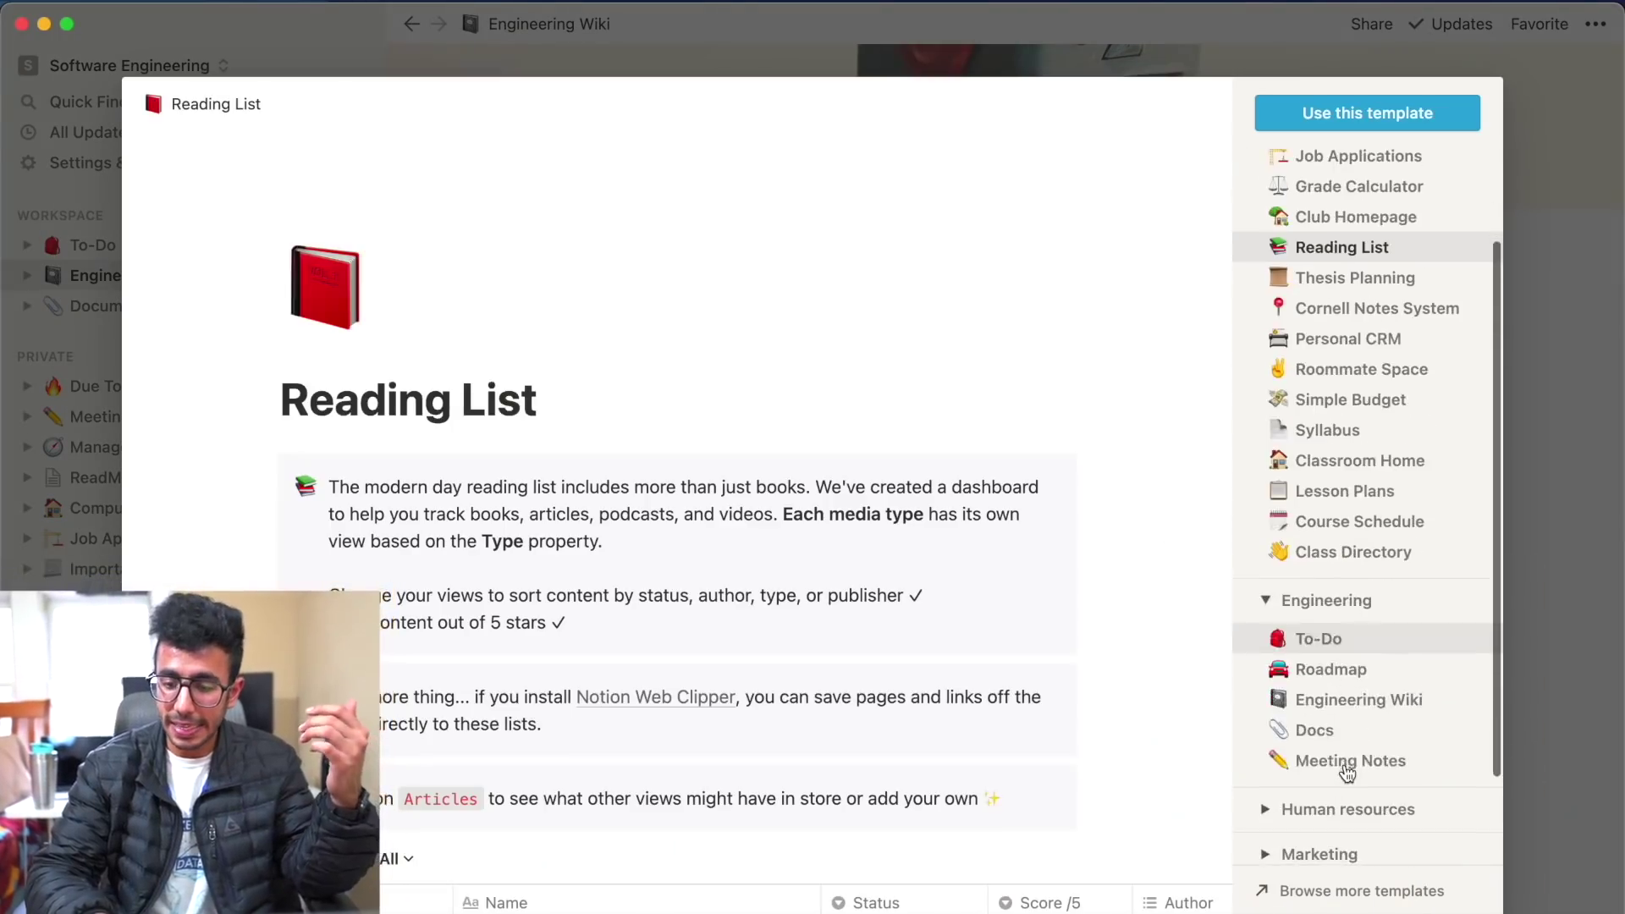
pyautogui.click(1351, 667)
pyautogui.click(1361, 648)
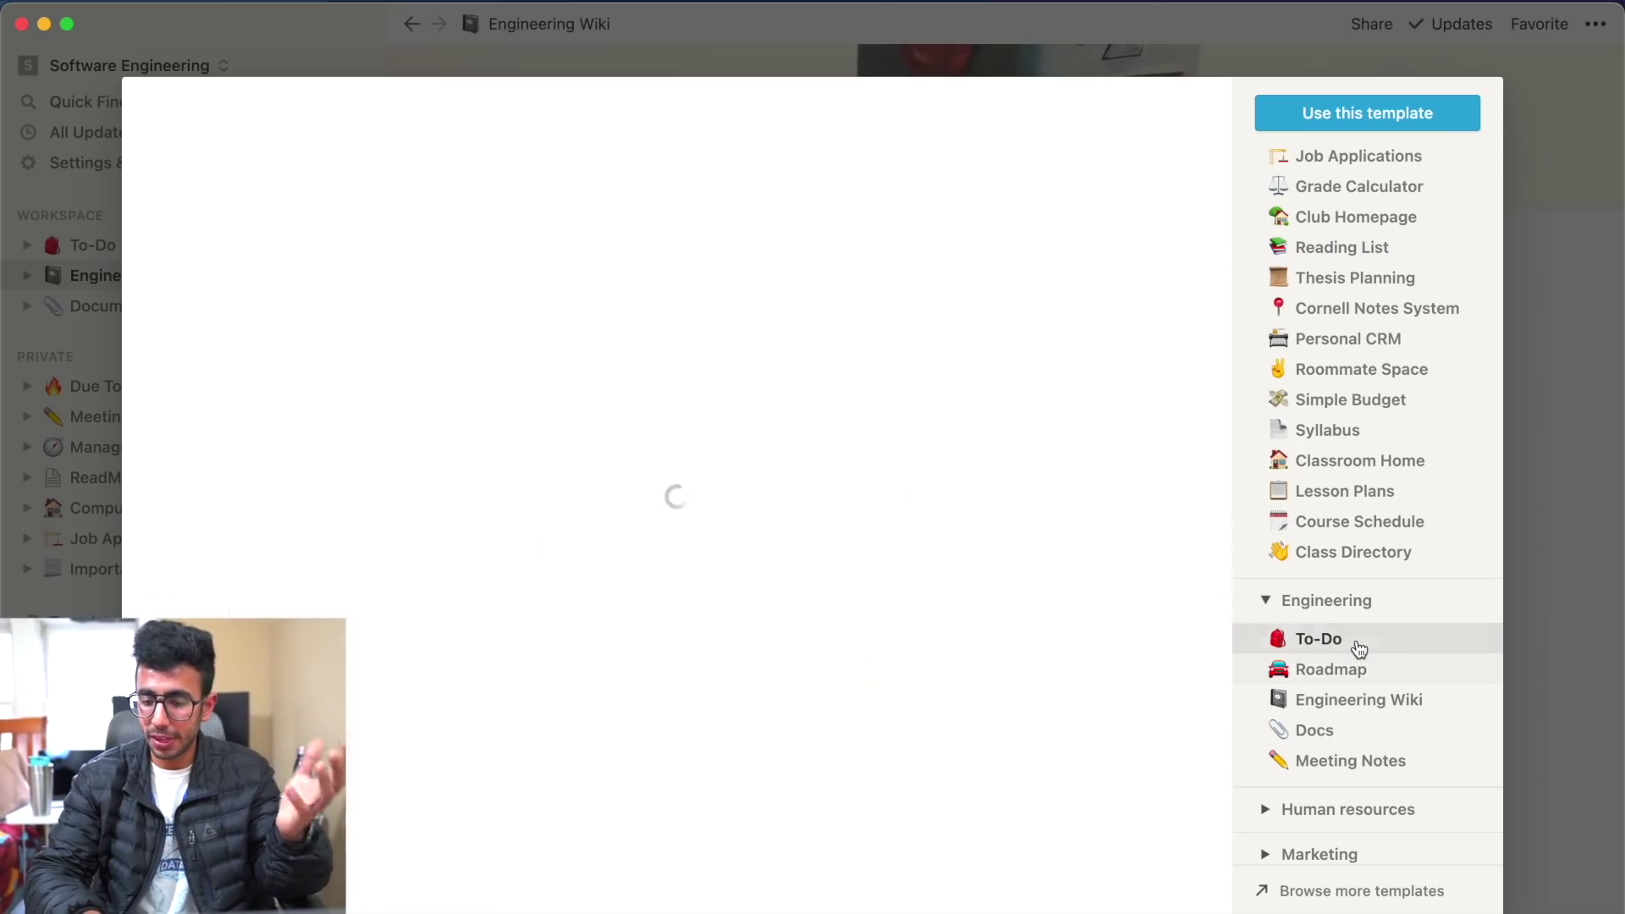
pyautogui.click(1380, 706)
pyautogui.scroll(-5, 1089, 785)
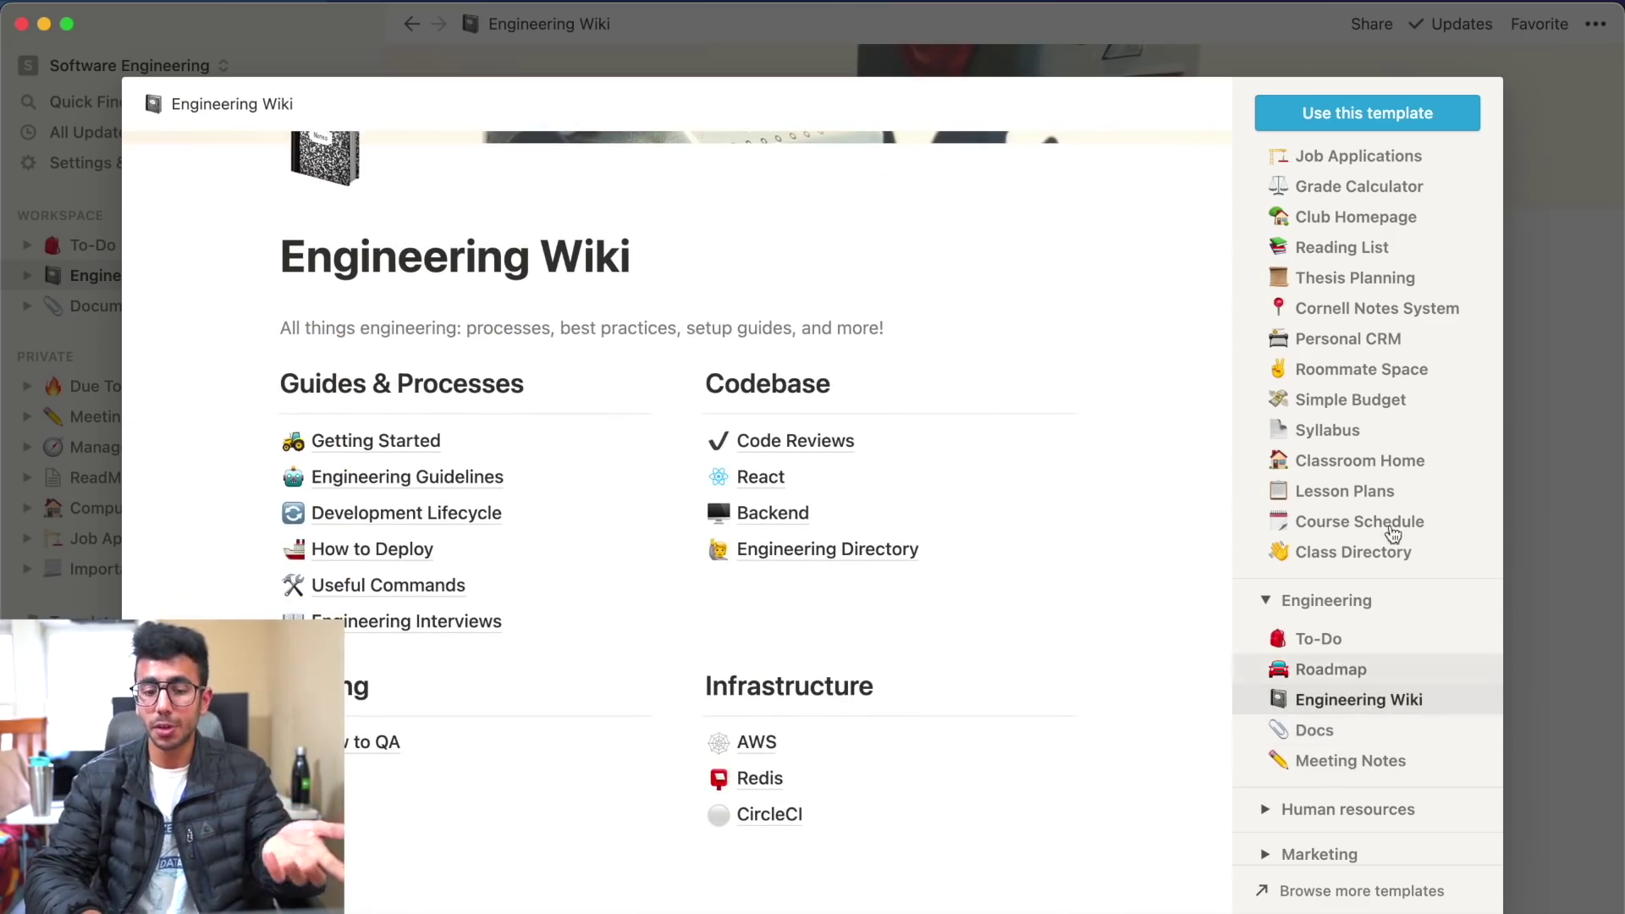
pyautogui.scroll(3, 1393, 516)
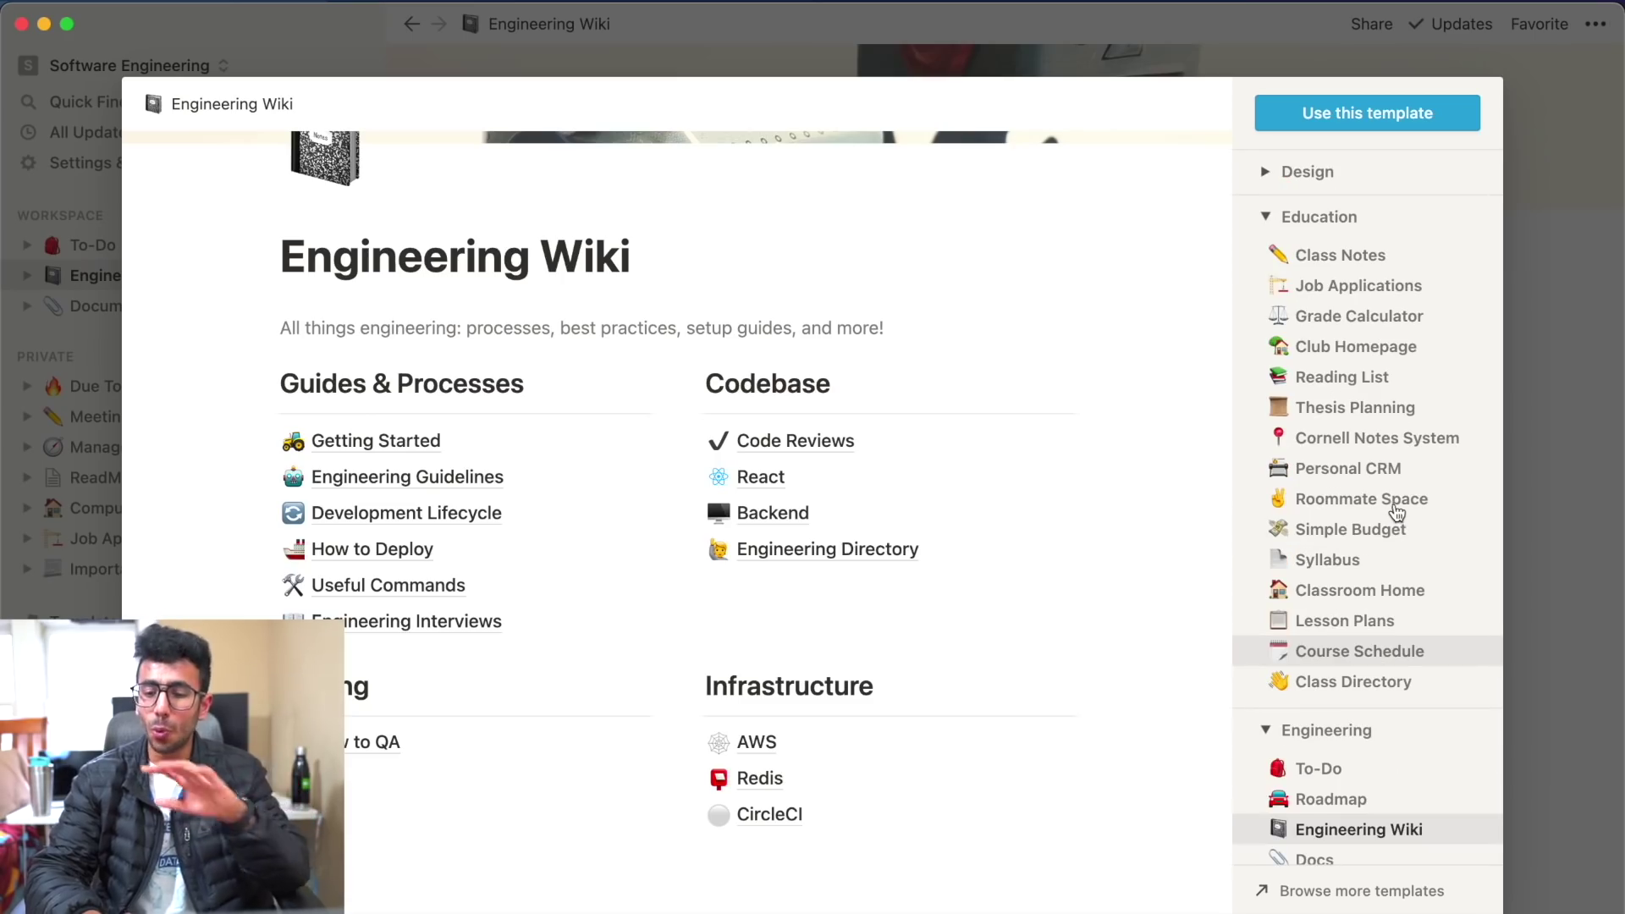
pyautogui.click(1605, 517)
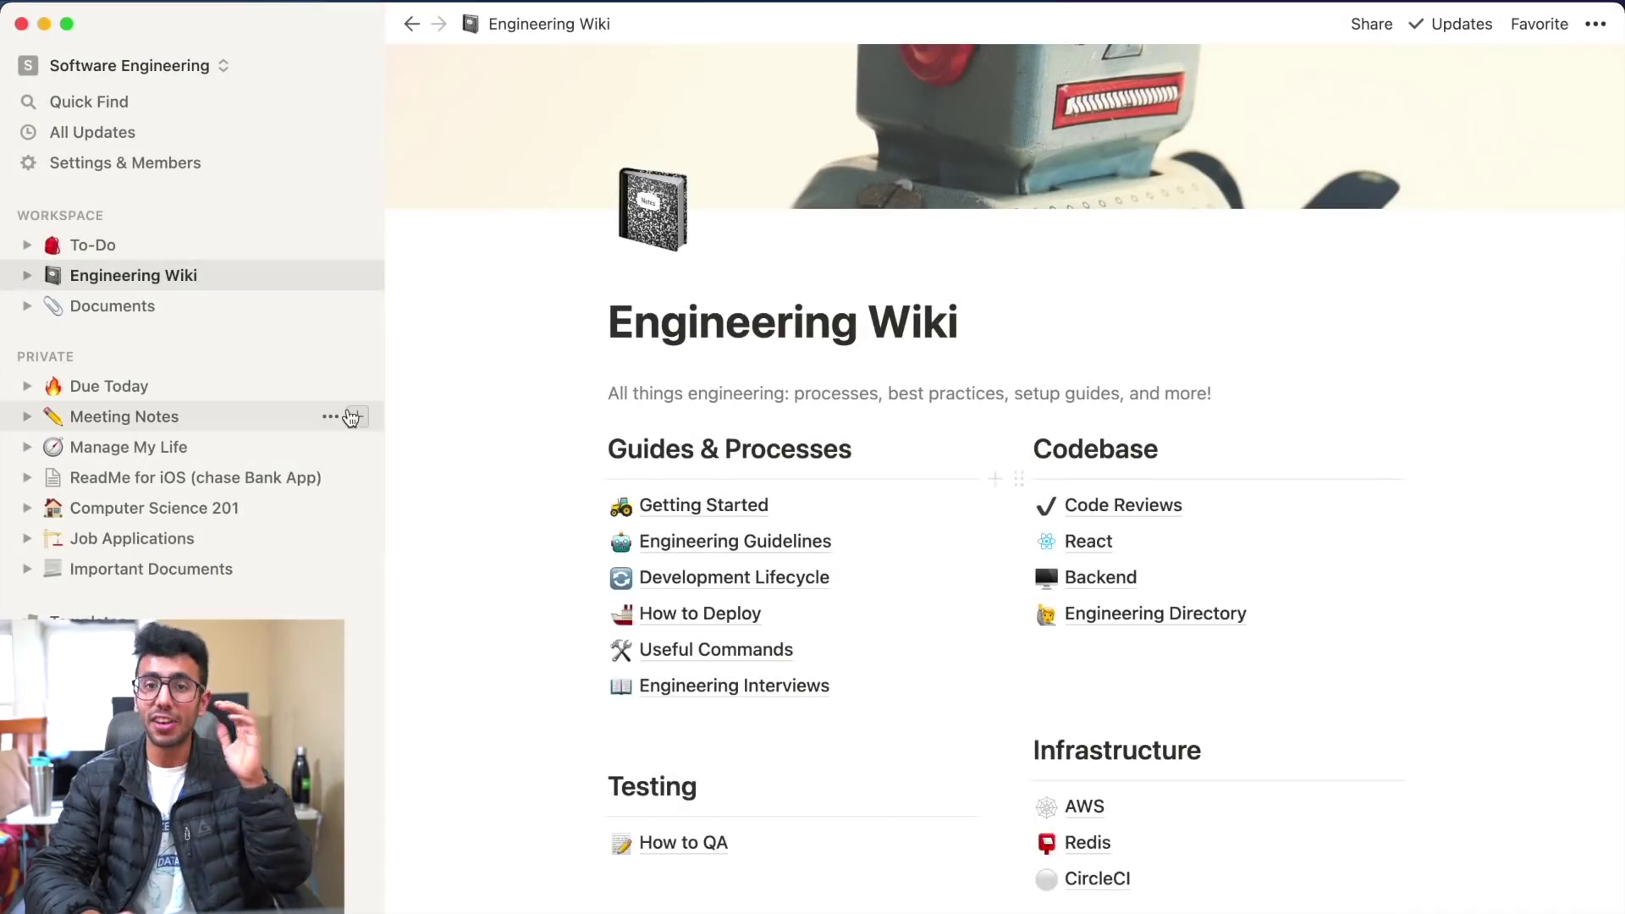
# - Open the Due Today page, select its to-do items, then deselect them
pyautogui.click(200, 394)
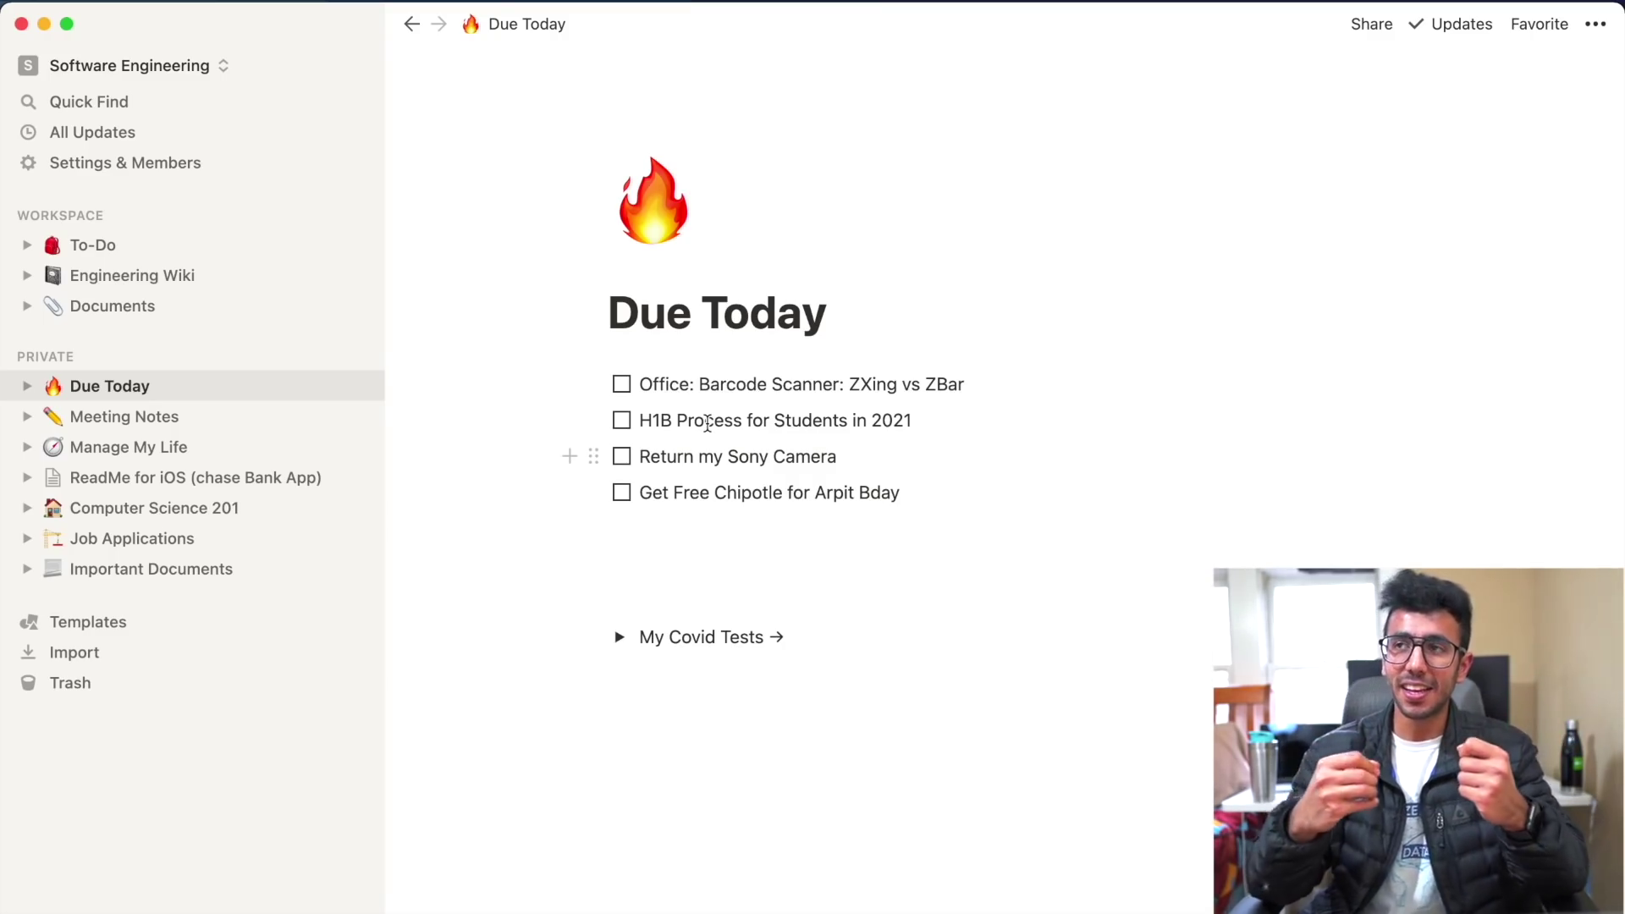
pyautogui.moveTo(856, 548); pyautogui.dragTo(728, 381)
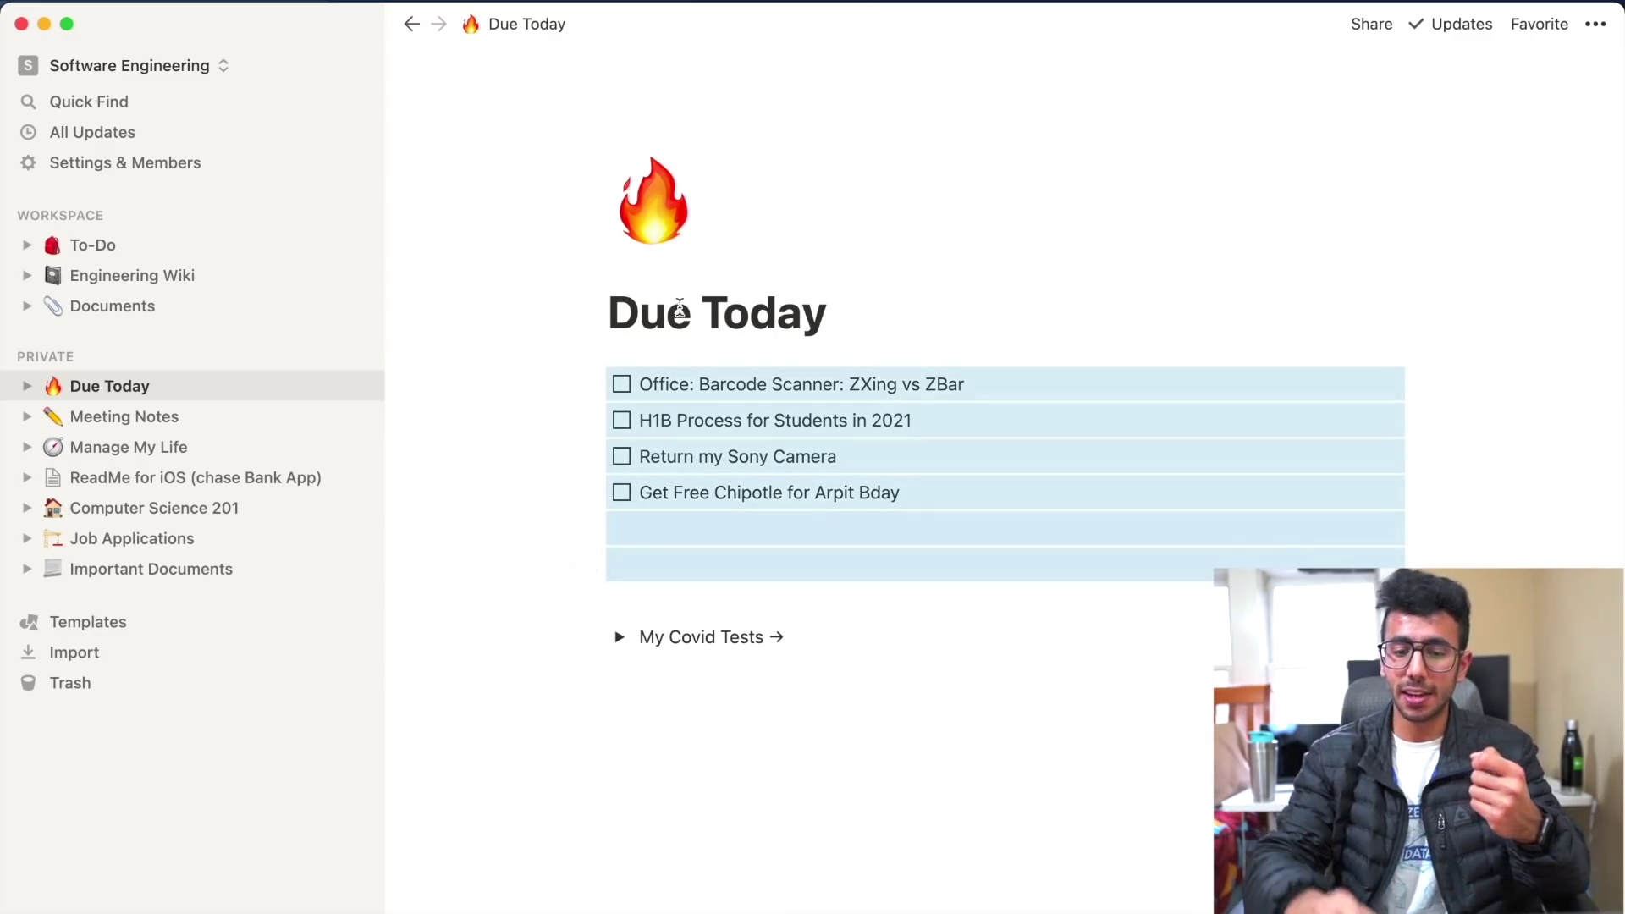
pyautogui.click(744, 565)
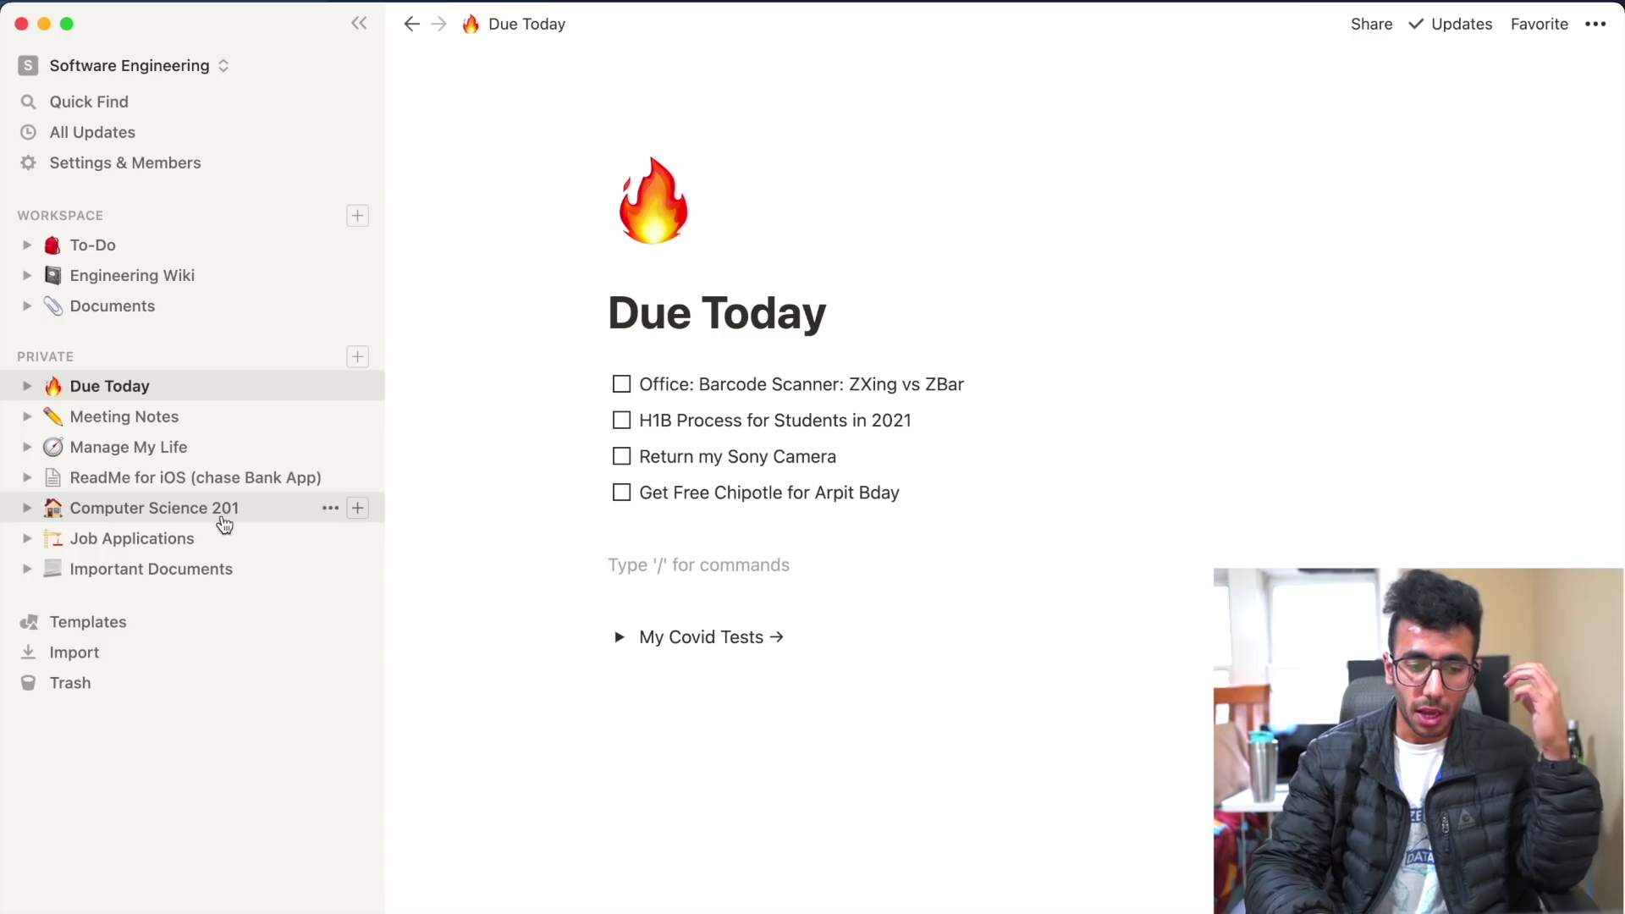
pyautogui.click(152, 245)
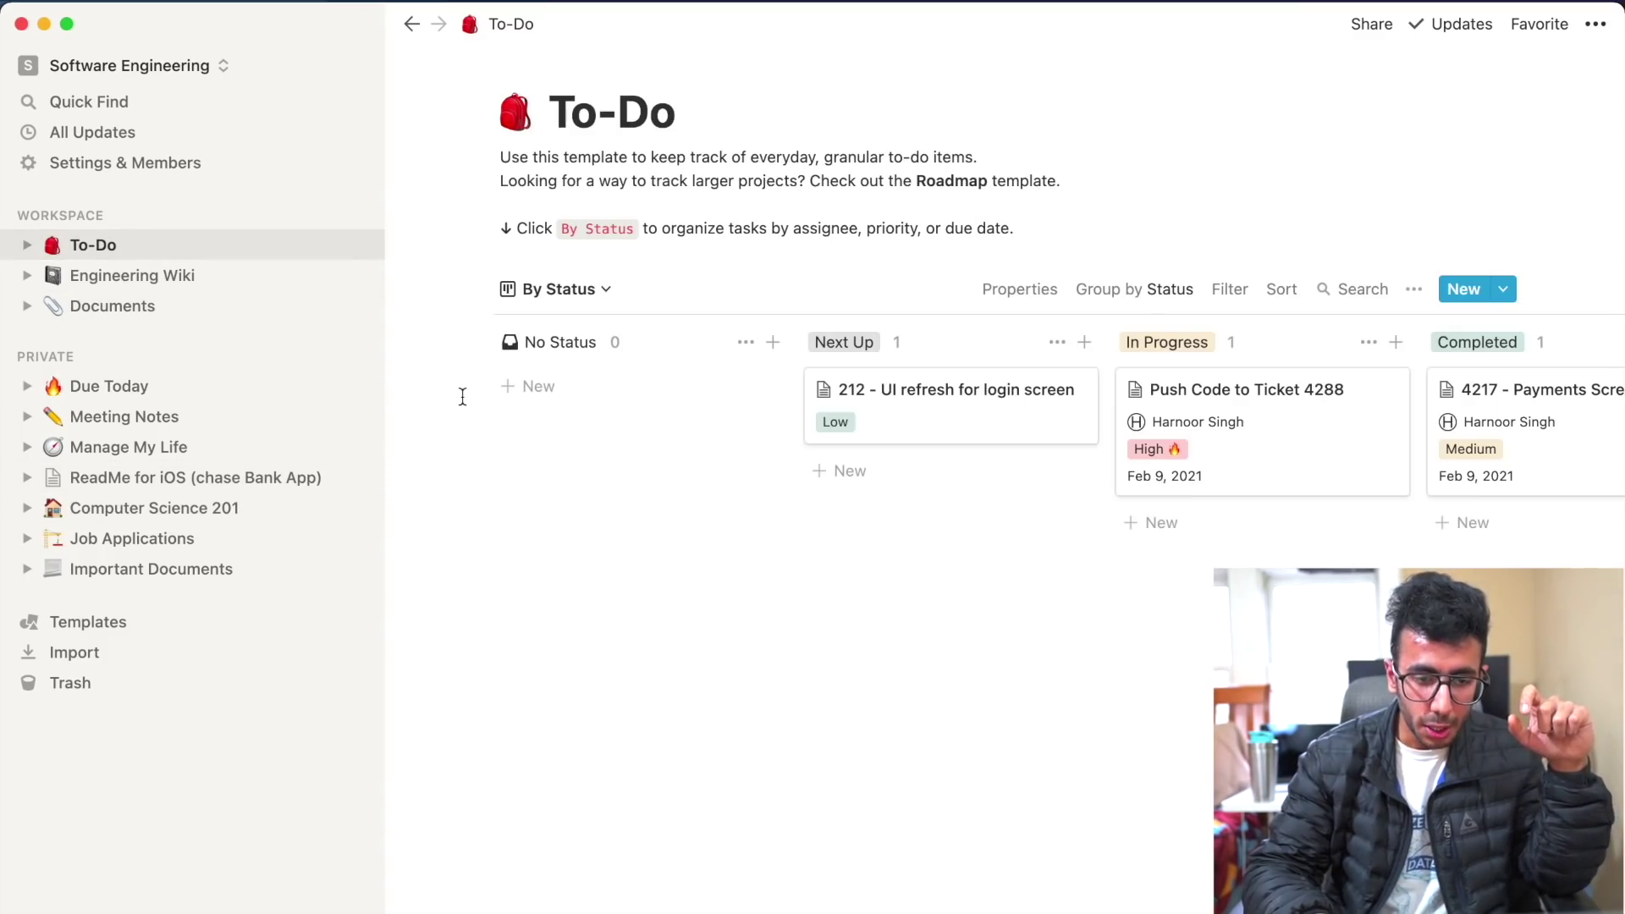
pyautogui.hscroll(2, 982, 478)
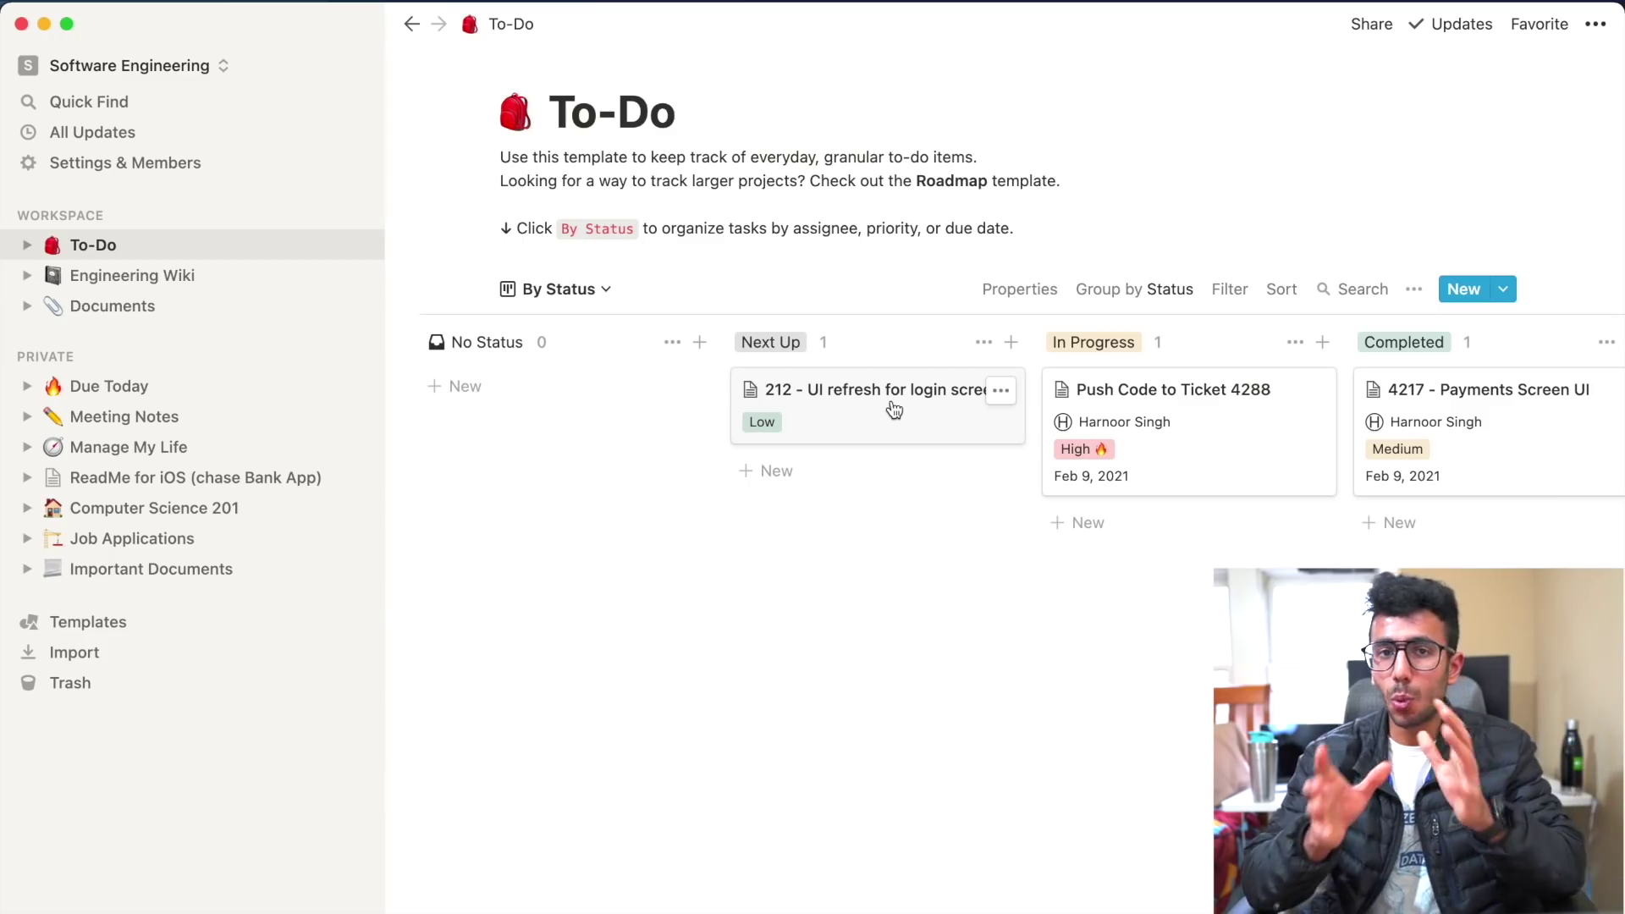
pyautogui.hscroll(5, 911, 429)
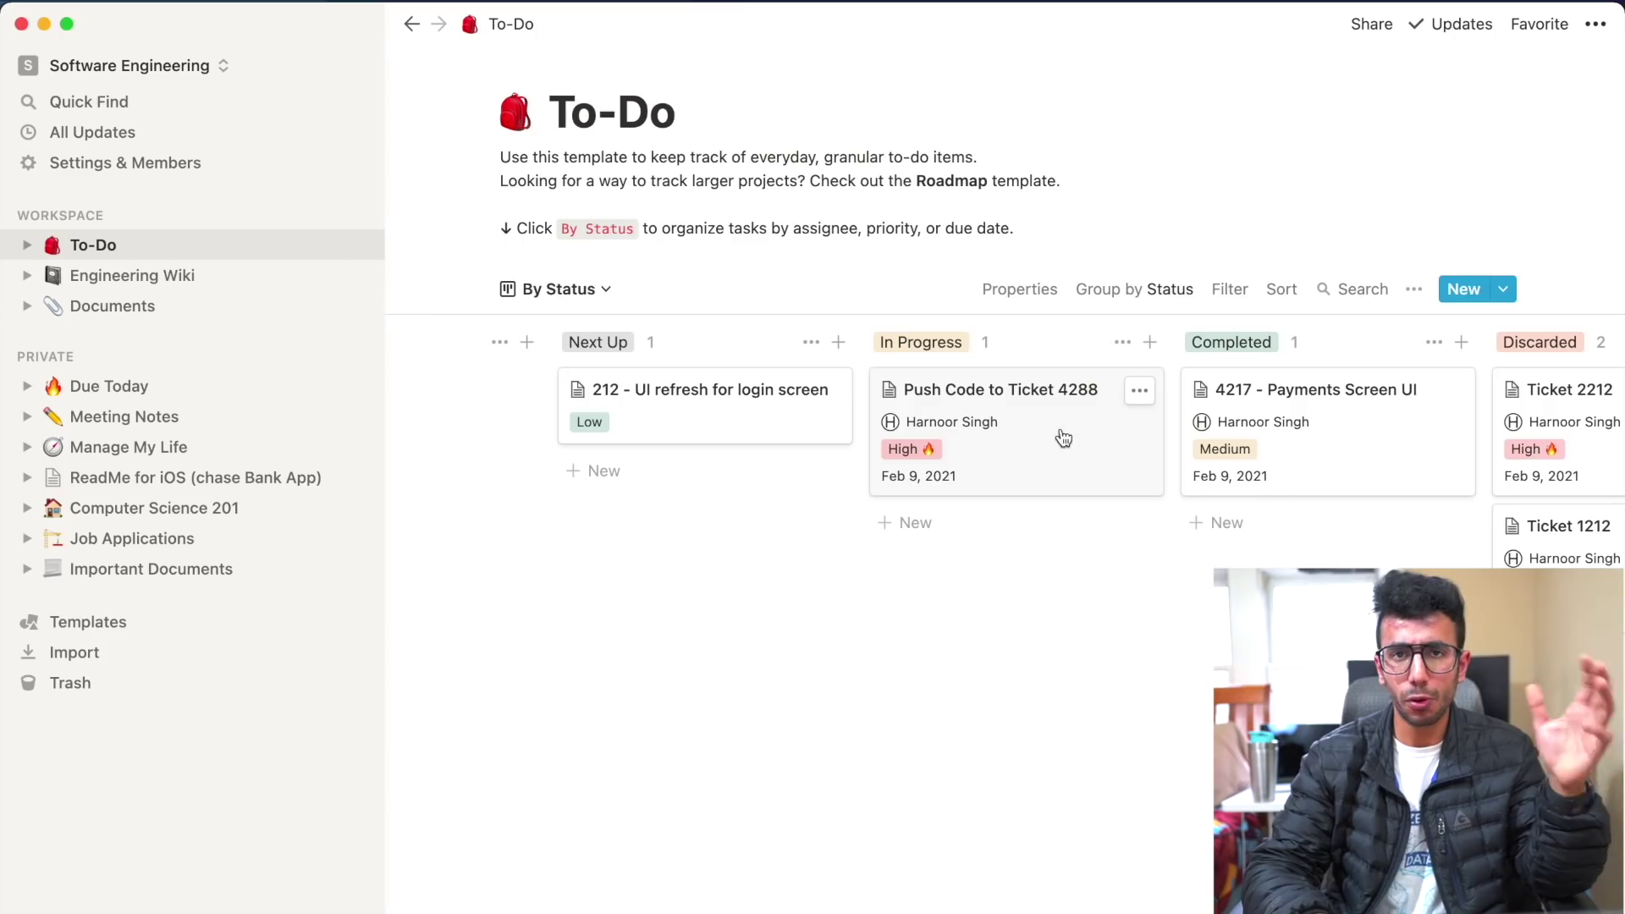
pyautogui.hscroll(6, 1065, 438)
pyautogui.moveTo(780, 421); pyautogui.dragTo(850, 485)
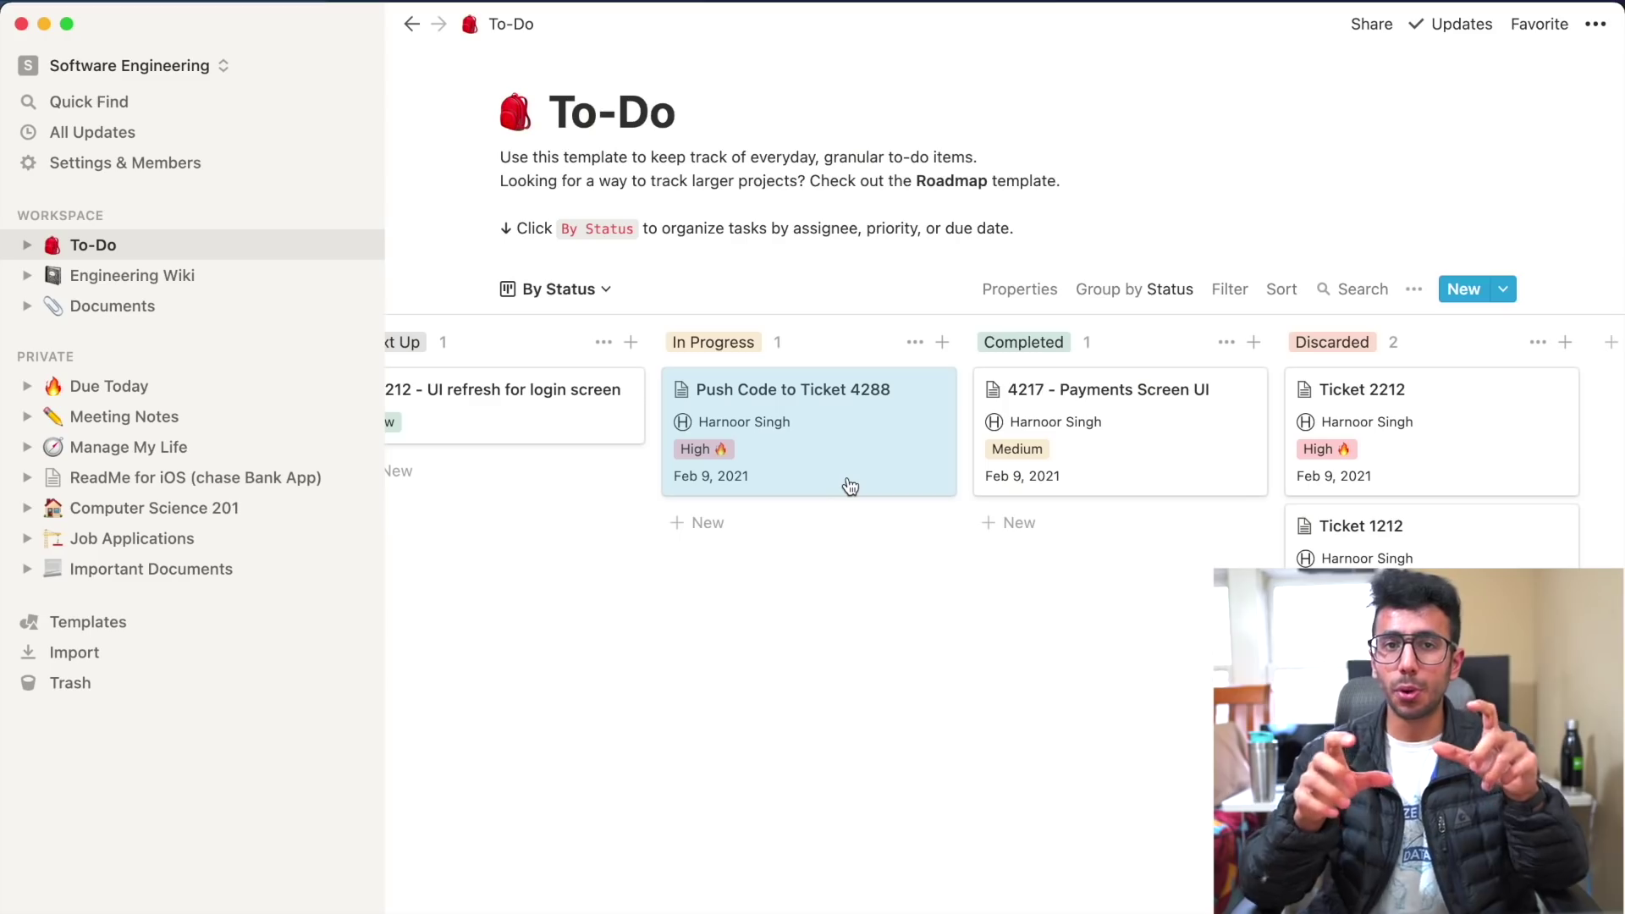
pyautogui.hscroll(-2, 850, 485)
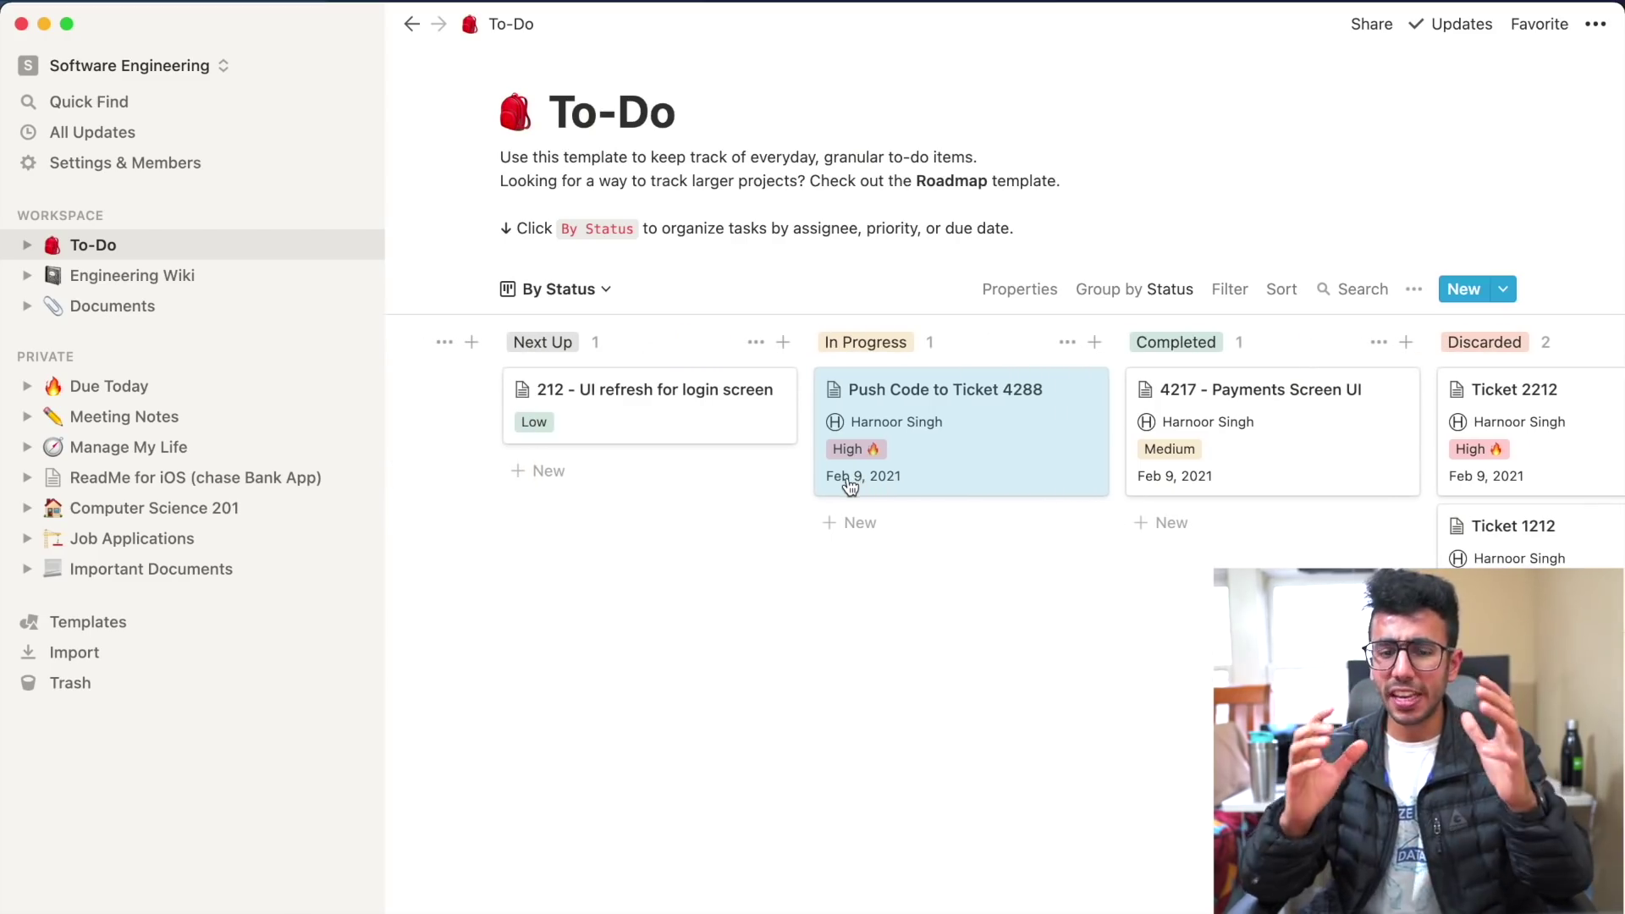
pyautogui.click(627, 404)
pyautogui.press('Escape')
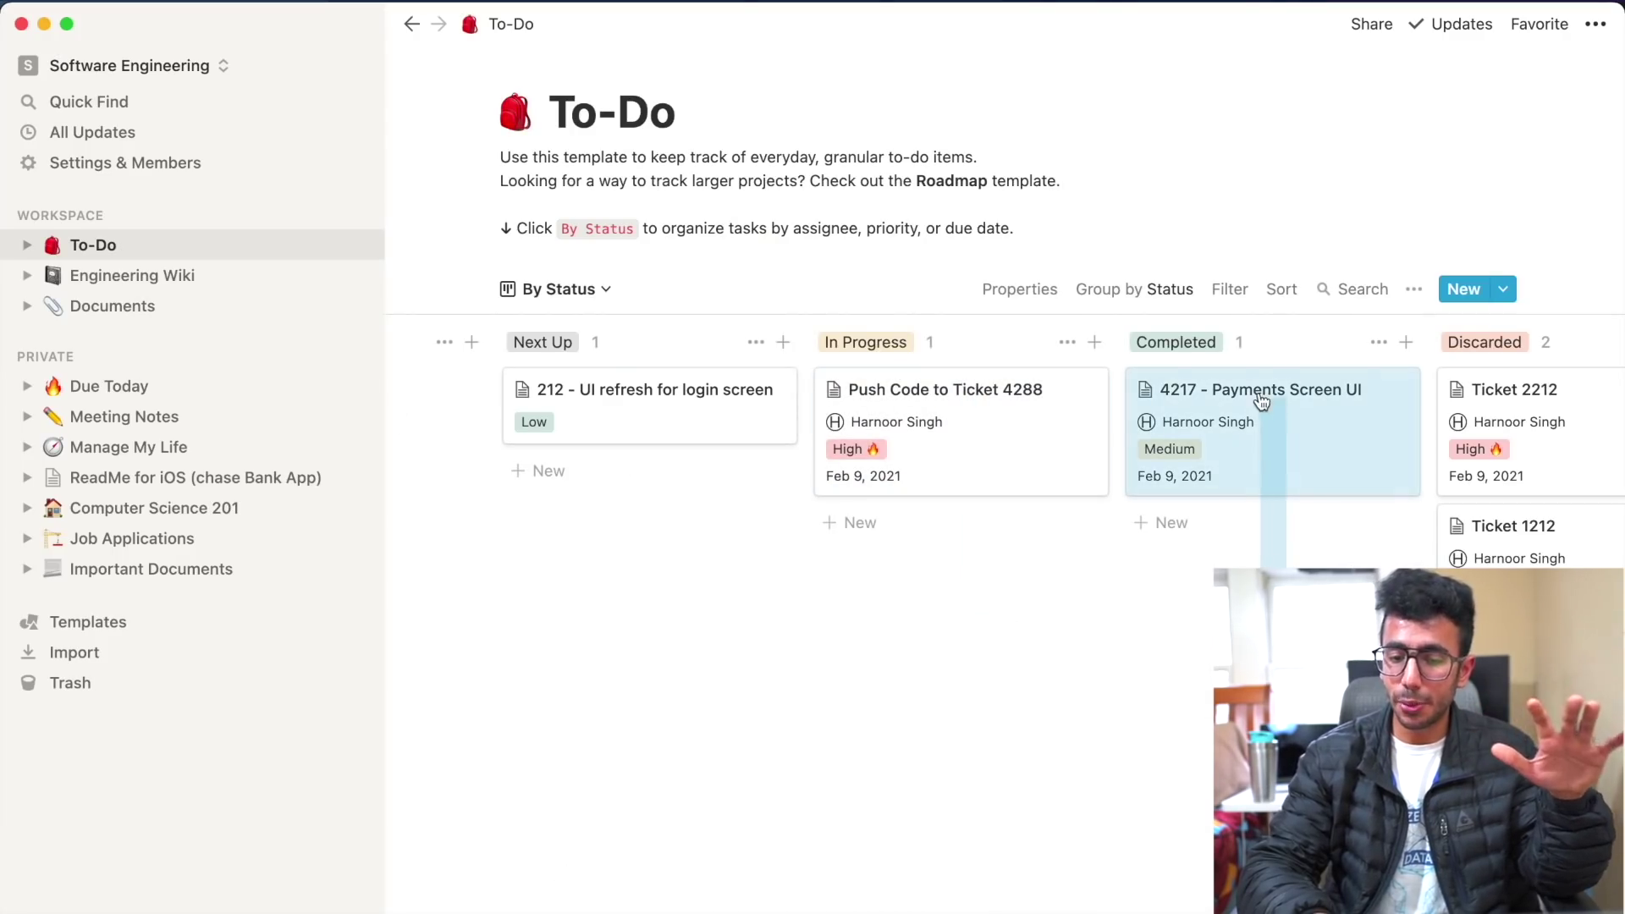
pyautogui.hscroll(-3, 1086, 398)
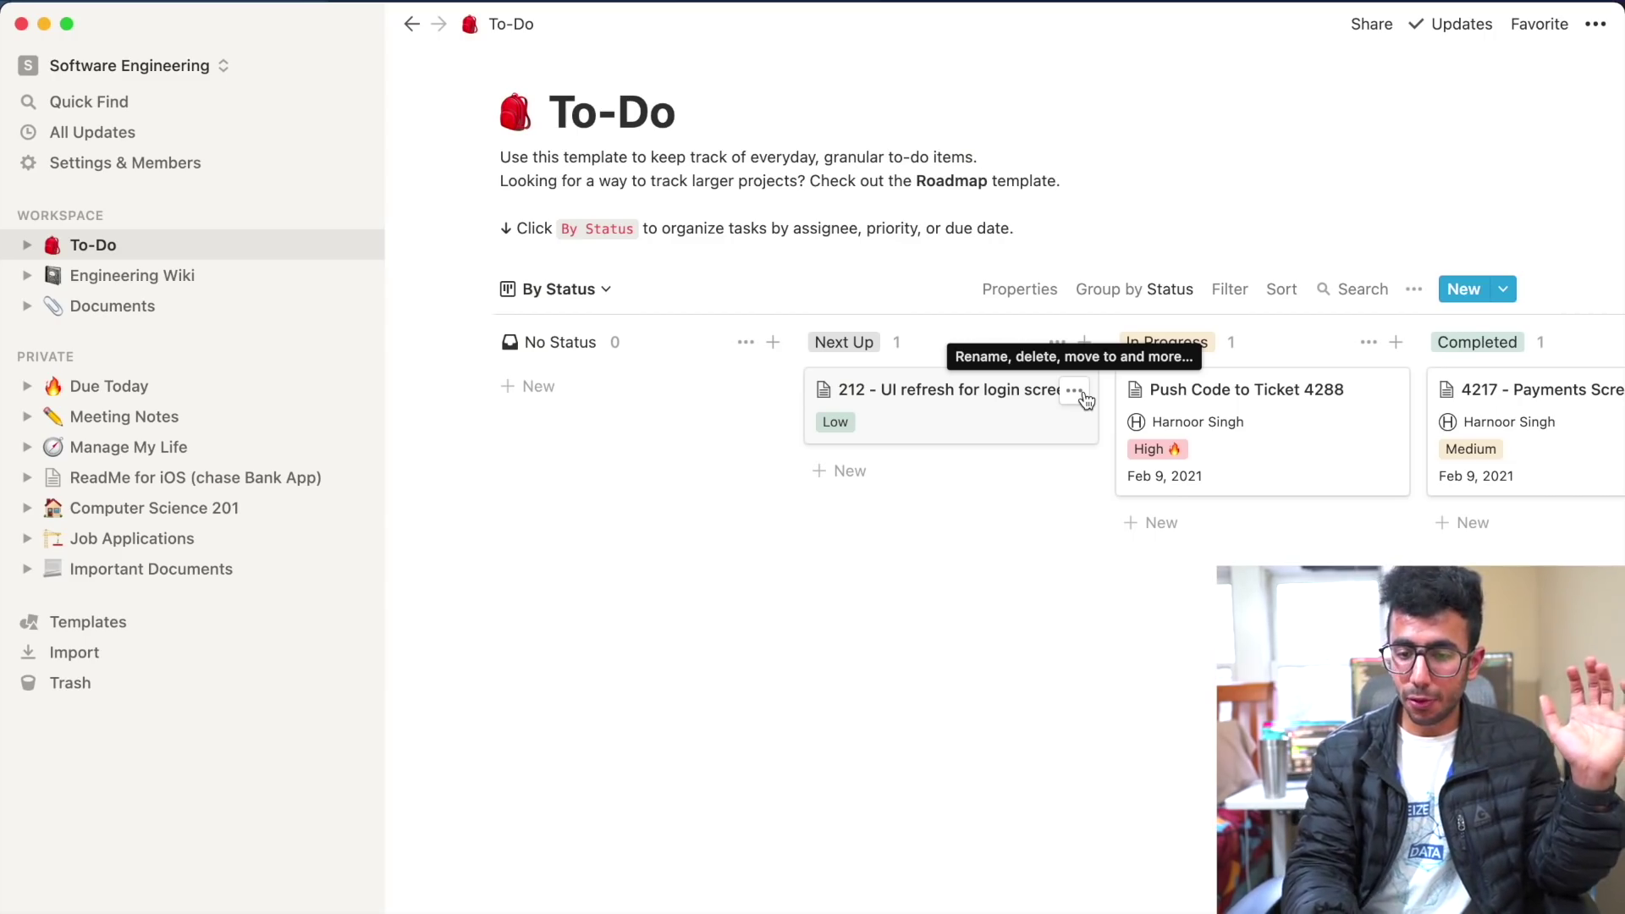
# - Group the To-Do board by Priority and select the High priority tasks
pyautogui.hscroll(6, 928, 629)
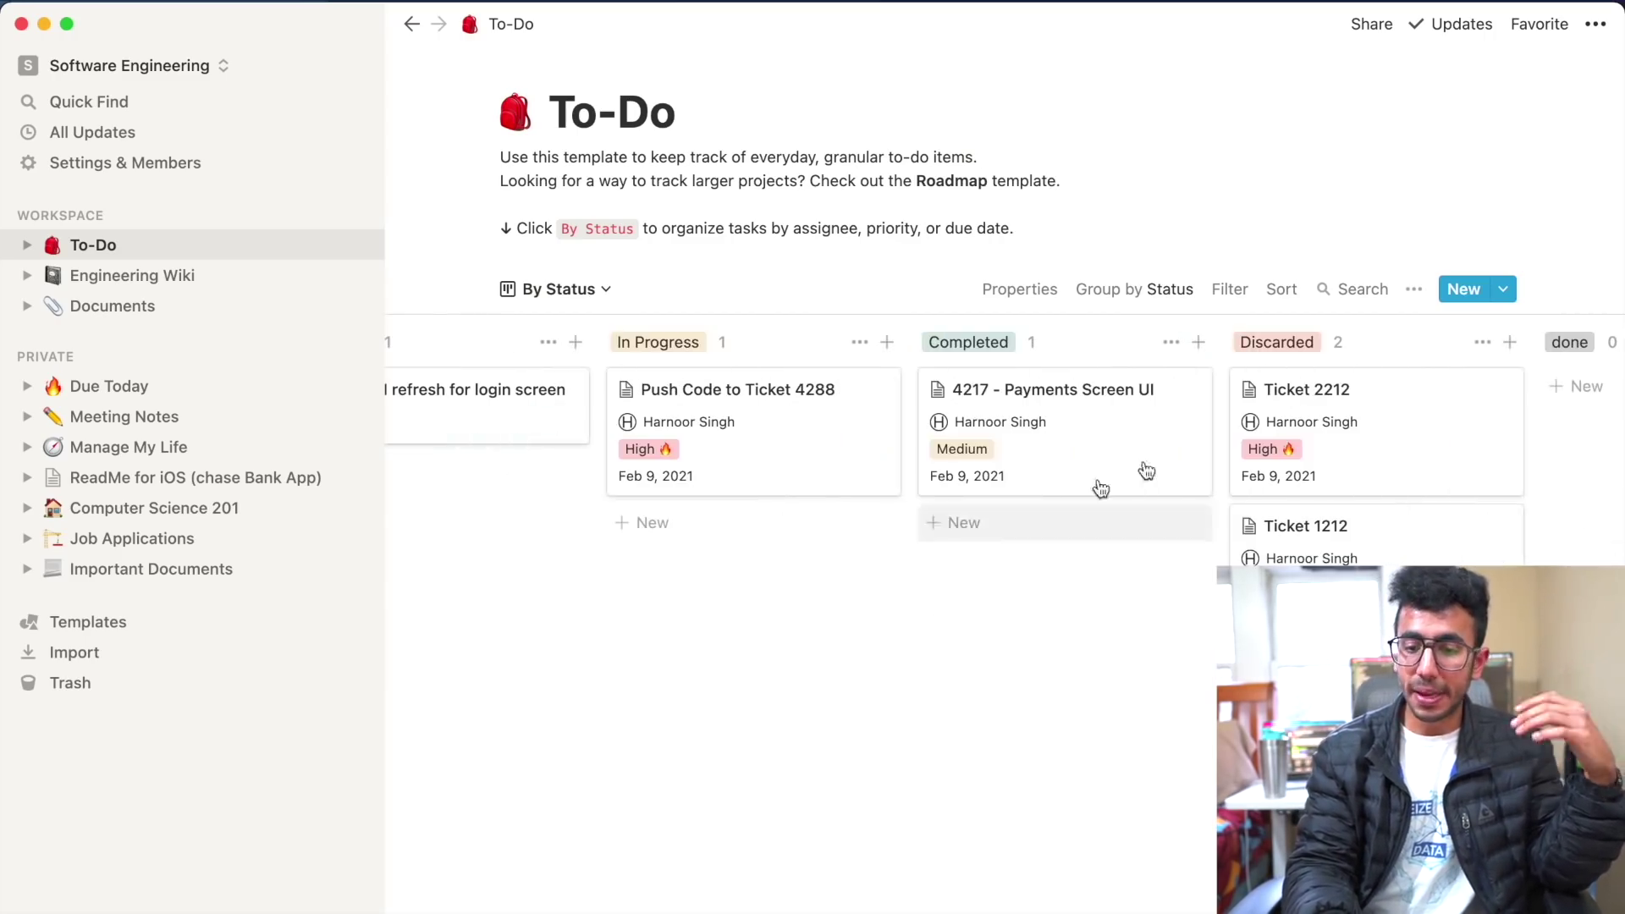
pyautogui.click(1170, 289)
pyautogui.click(1135, 396)
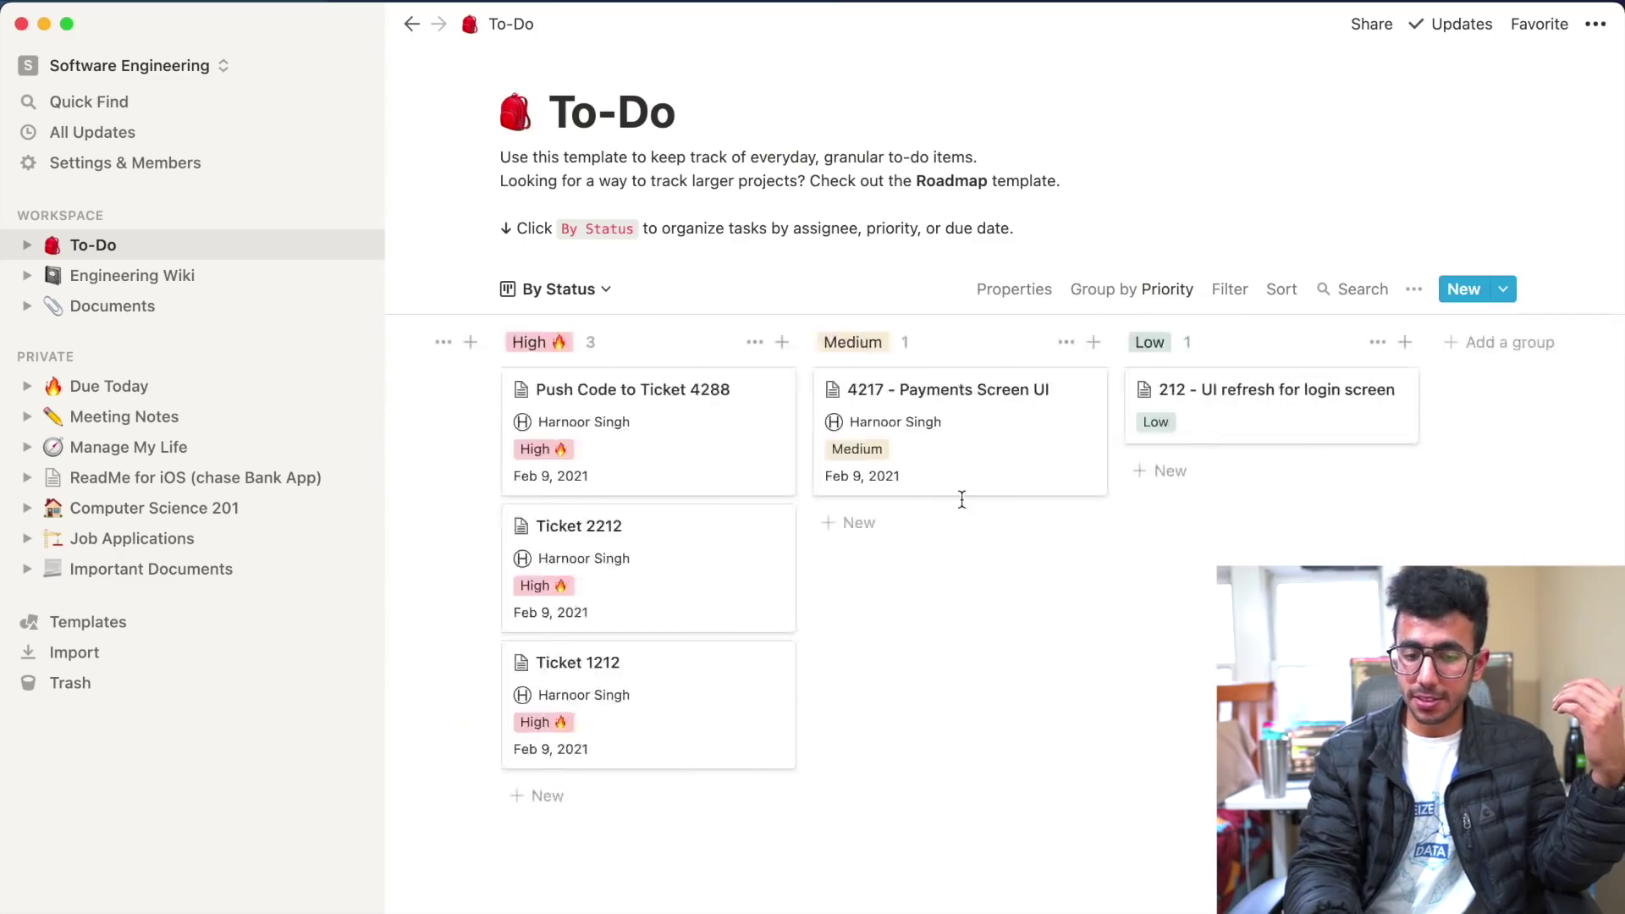
pyautogui.moveTo(531, 430); pyautogui.dragTo(697, 800)
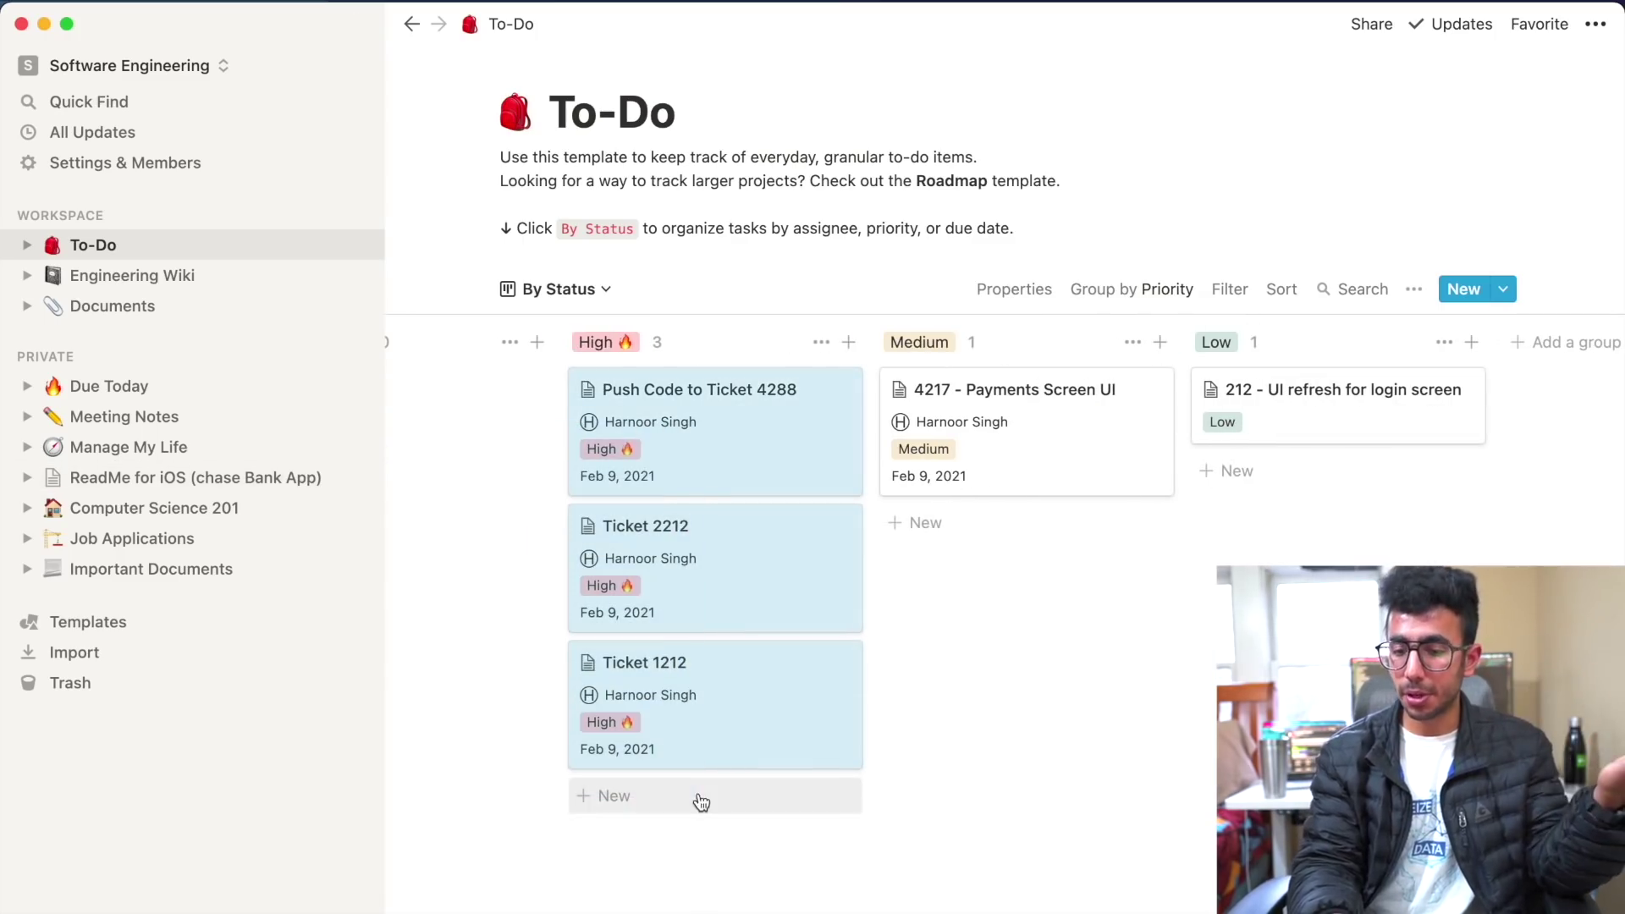
pyautogui.moveTo(1001, 645); pyautogui.dragTo(1405, 419)
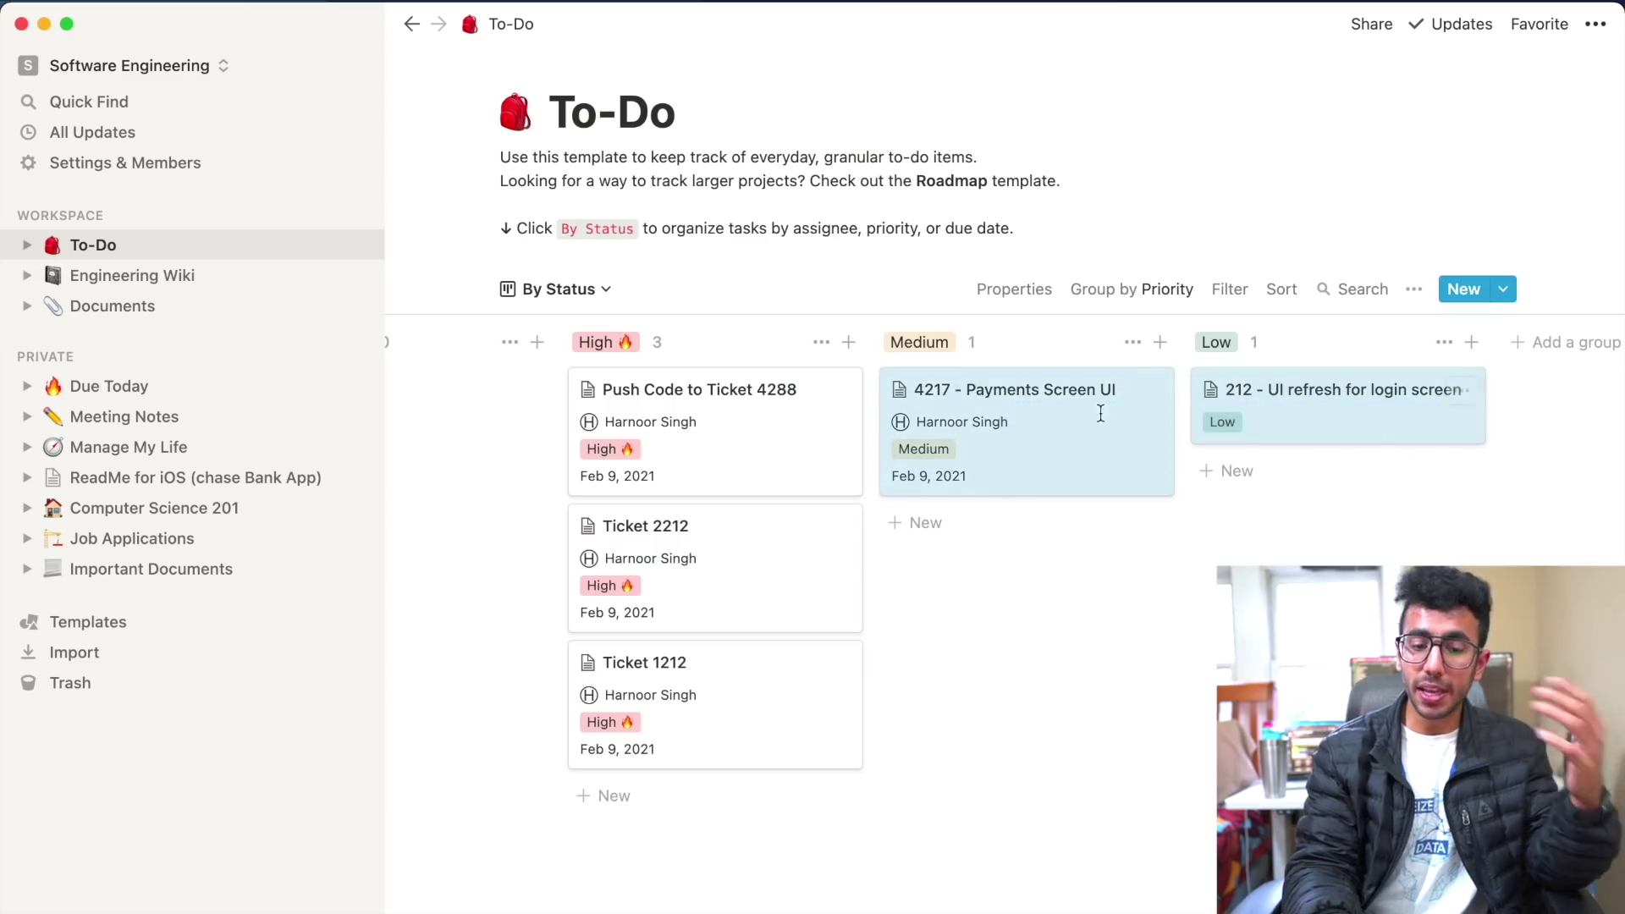
# - Switch through All Tasks, Due Dates calendar, back to All Tasks, then open Due Today
pyautogui.click(532, 290)
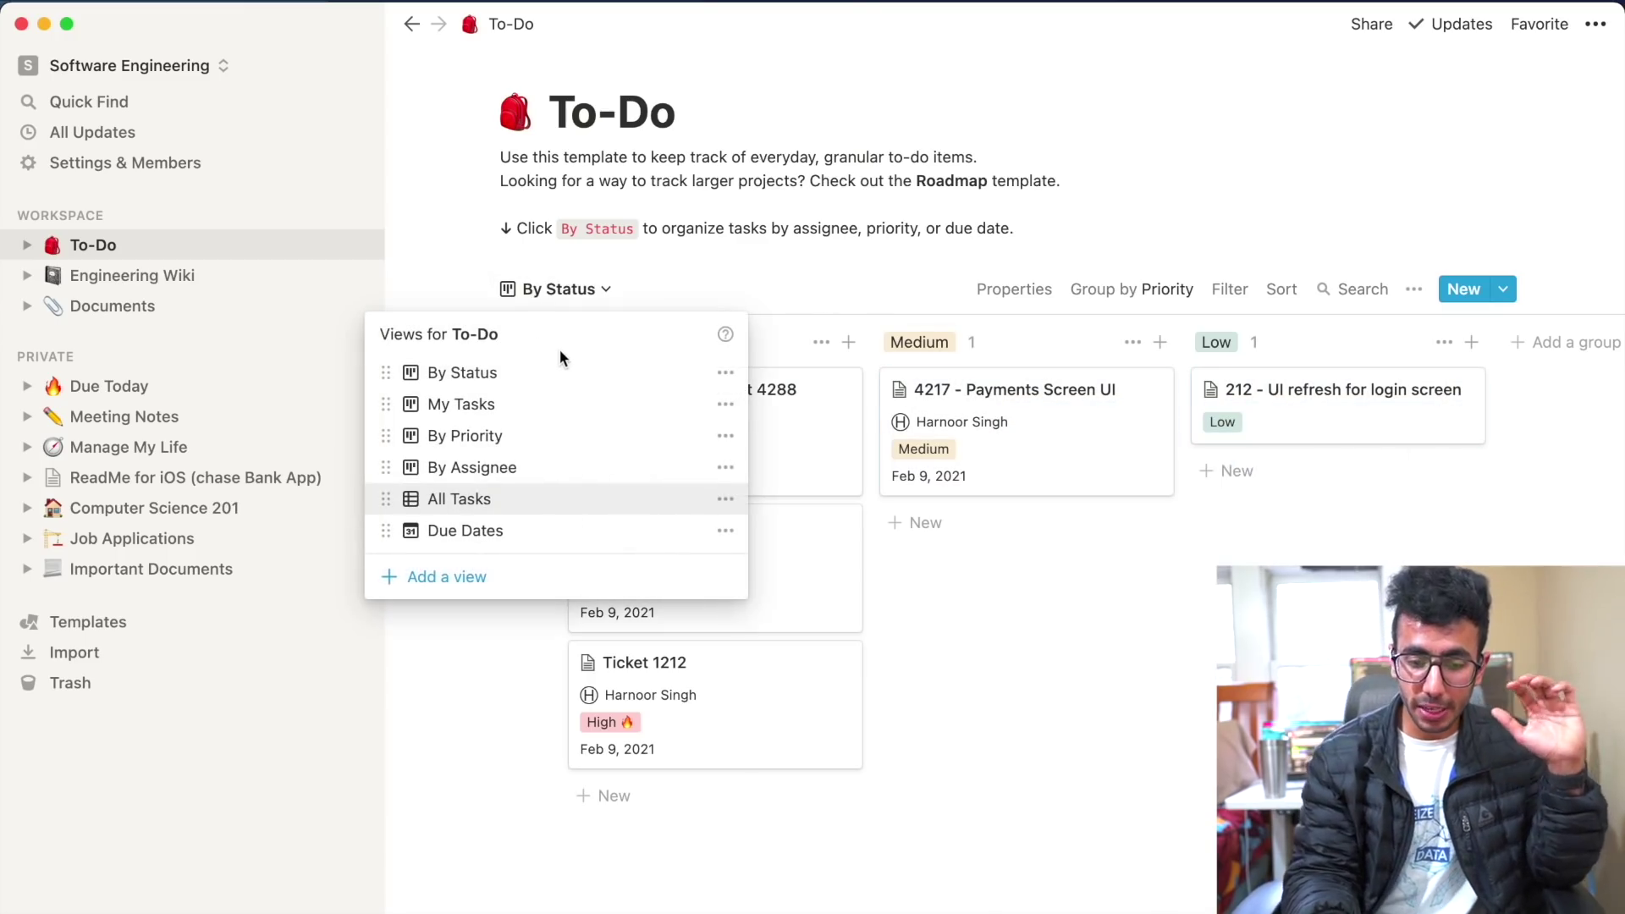
pyautogui.click(500, 504)
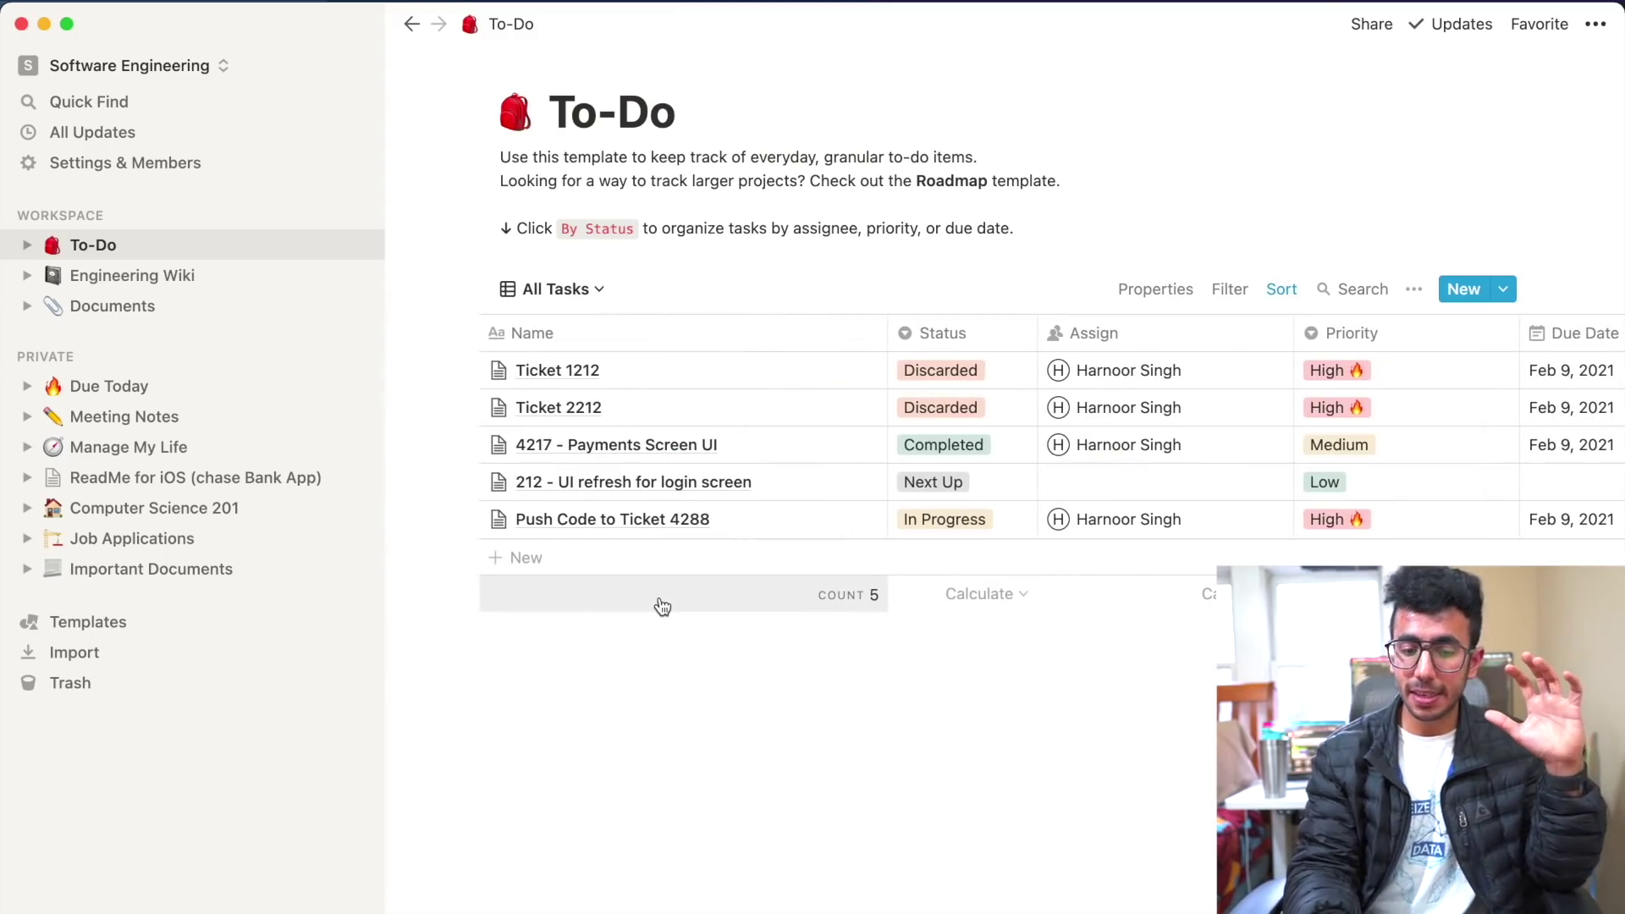
pyautogui.click(579, 288)
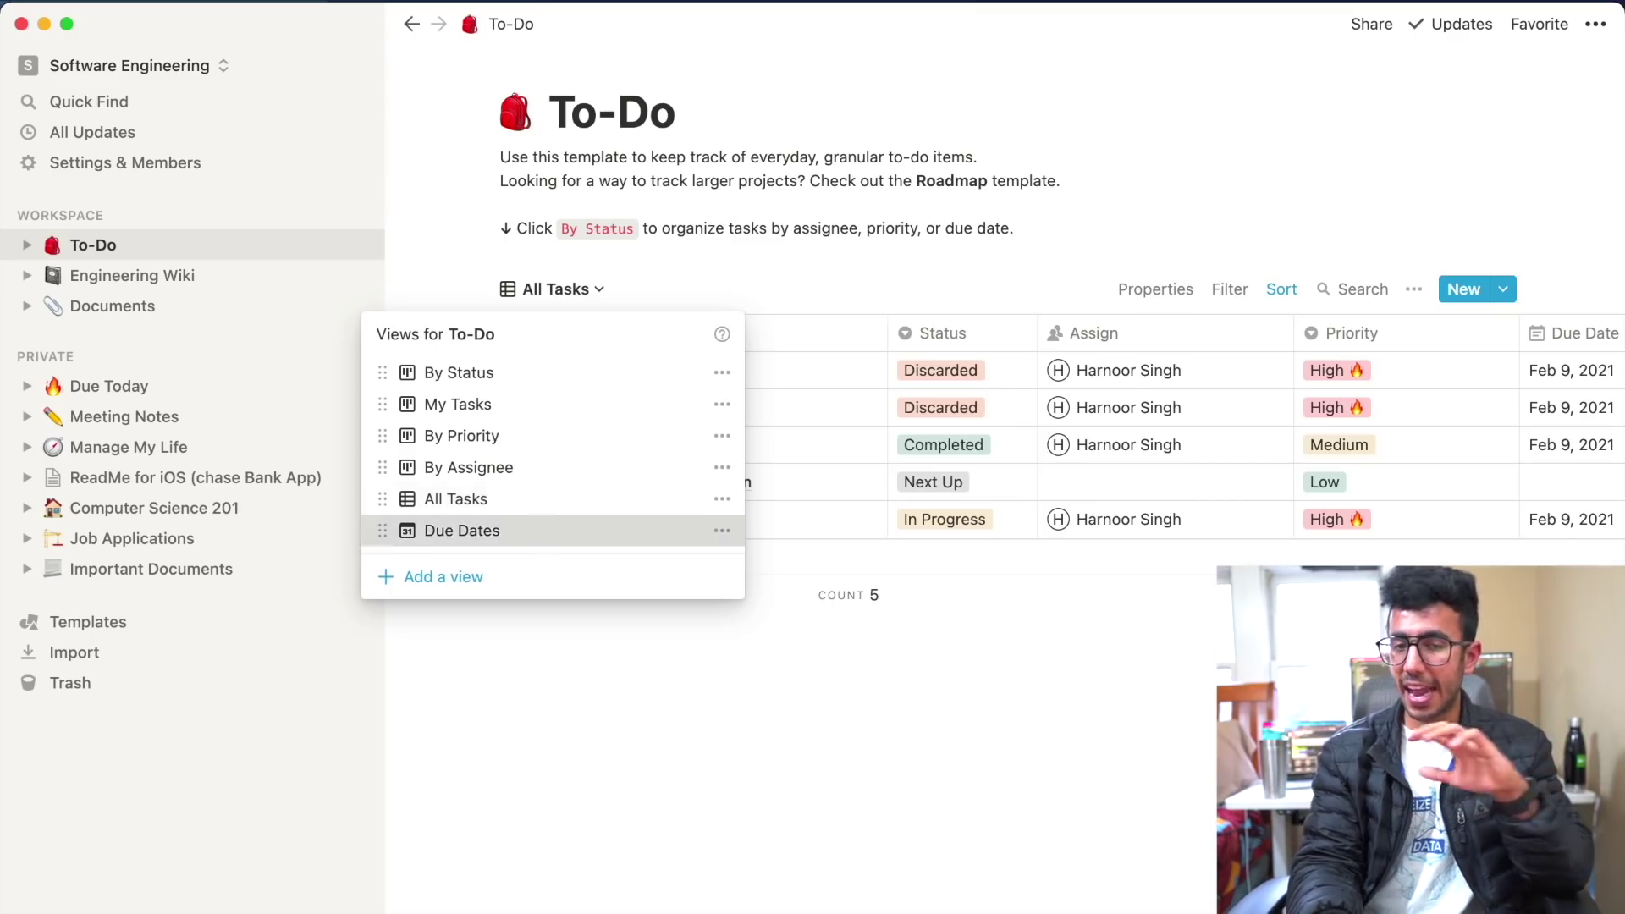
pyautogui.click(546, 530)
pyautogui.scroll(-2, 855, 496)
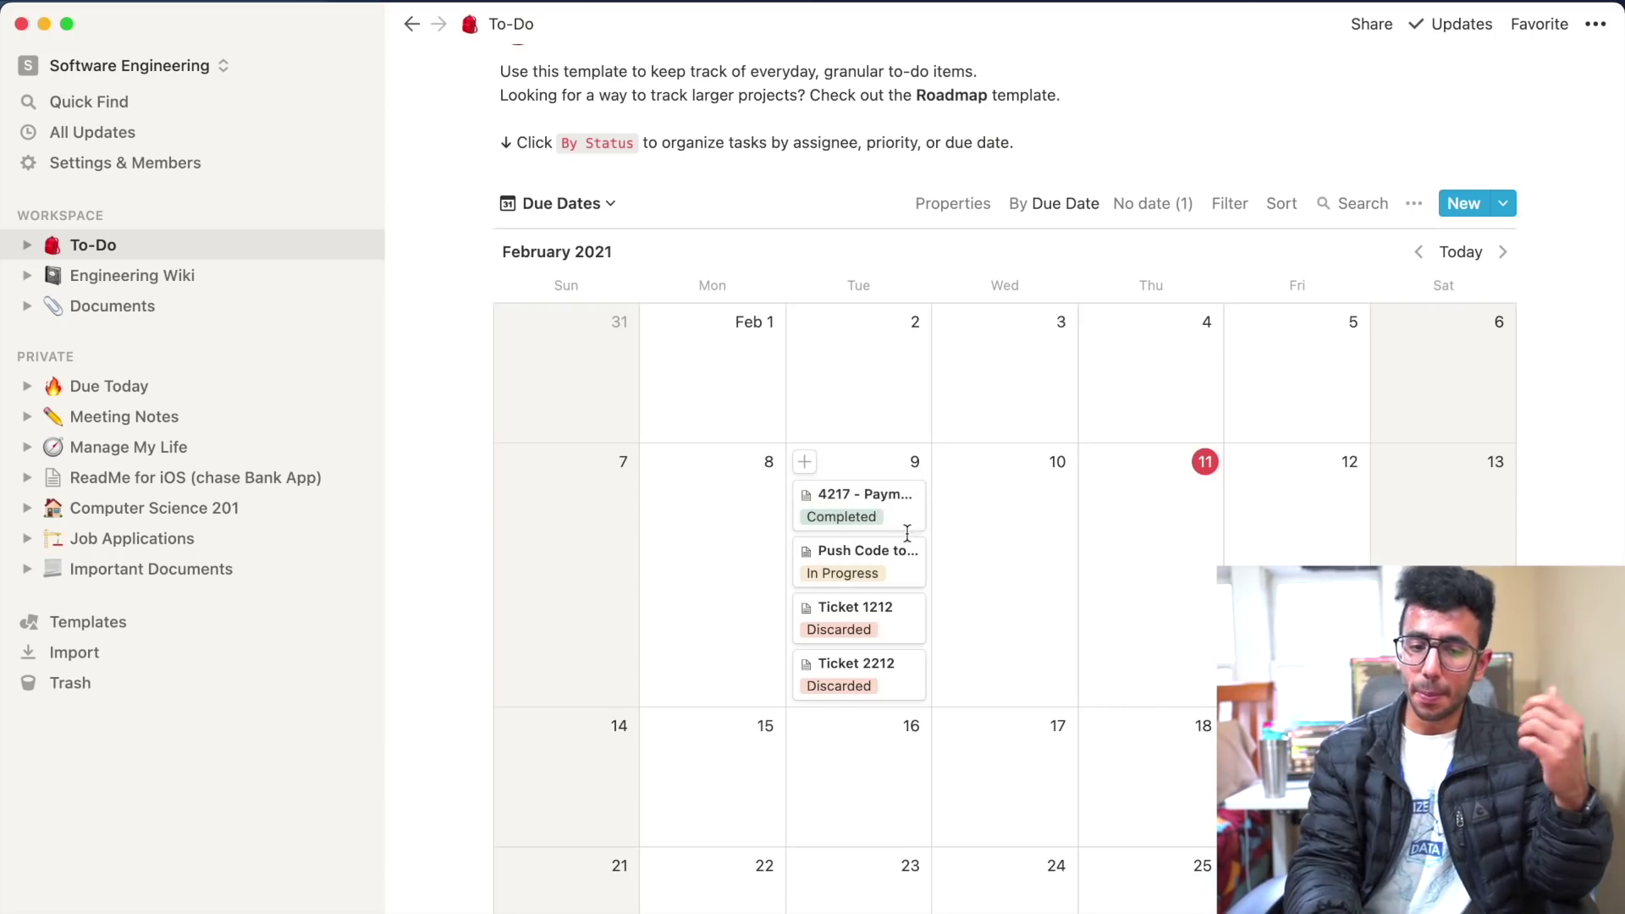
pyautogui.click(594, 207)
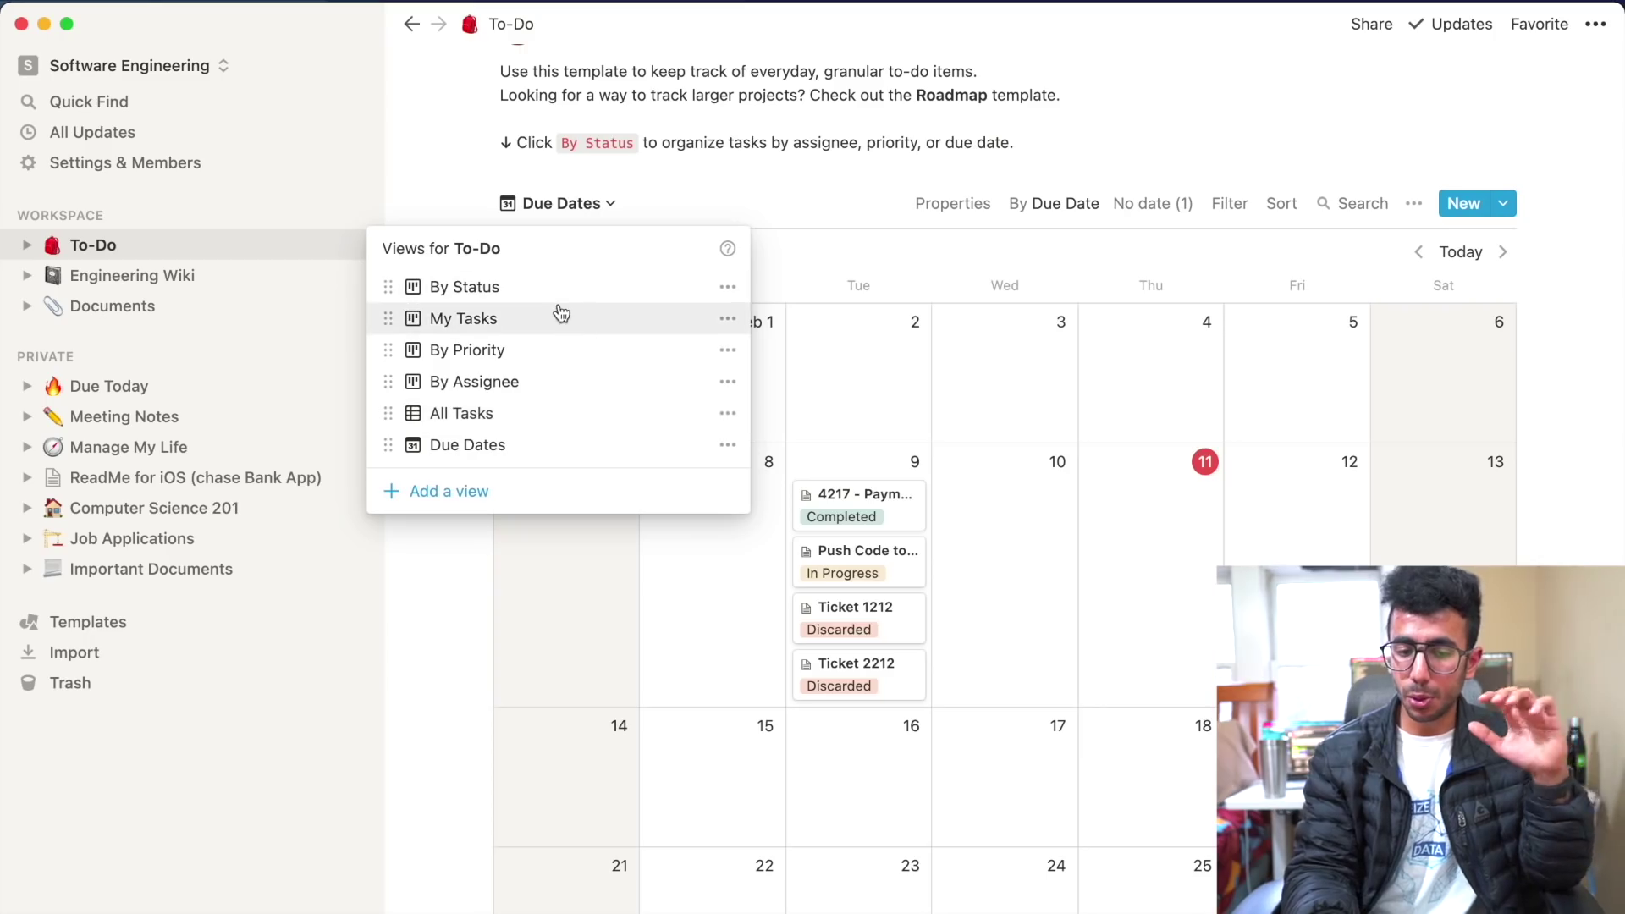
pyautogui.click(512, 415)
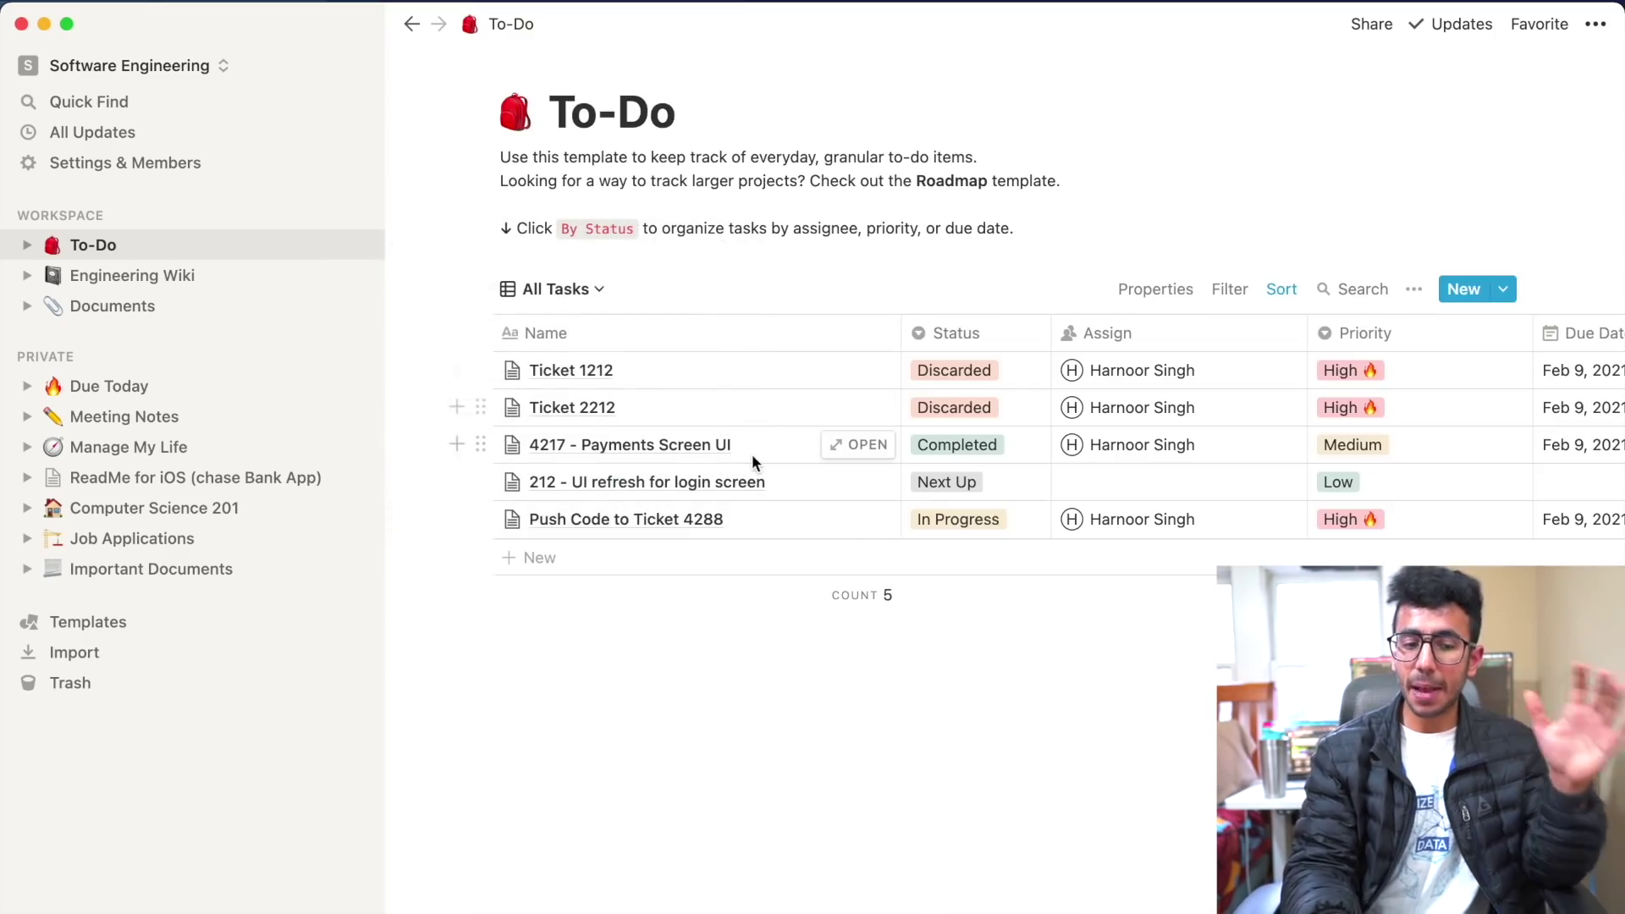
pyautogui.click(178, 387)
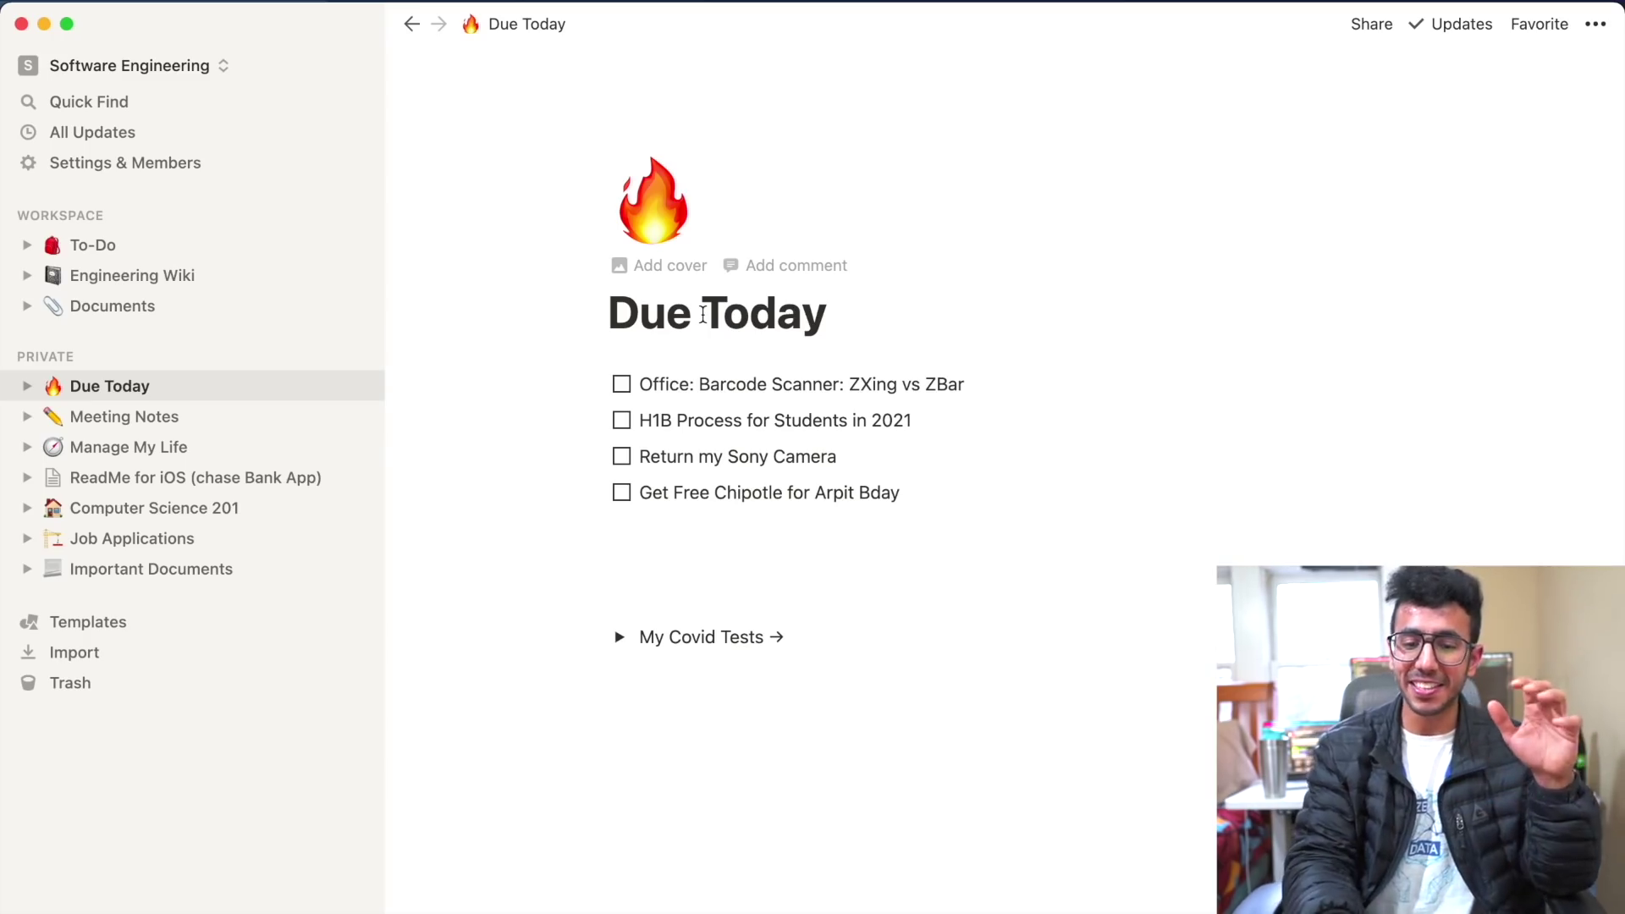
# - Open and close the page's emoji picker, then select the Office: Barcode Scanner to-do line
pyautogui.click(649, 216)
pyautogui.click(1059, 434)
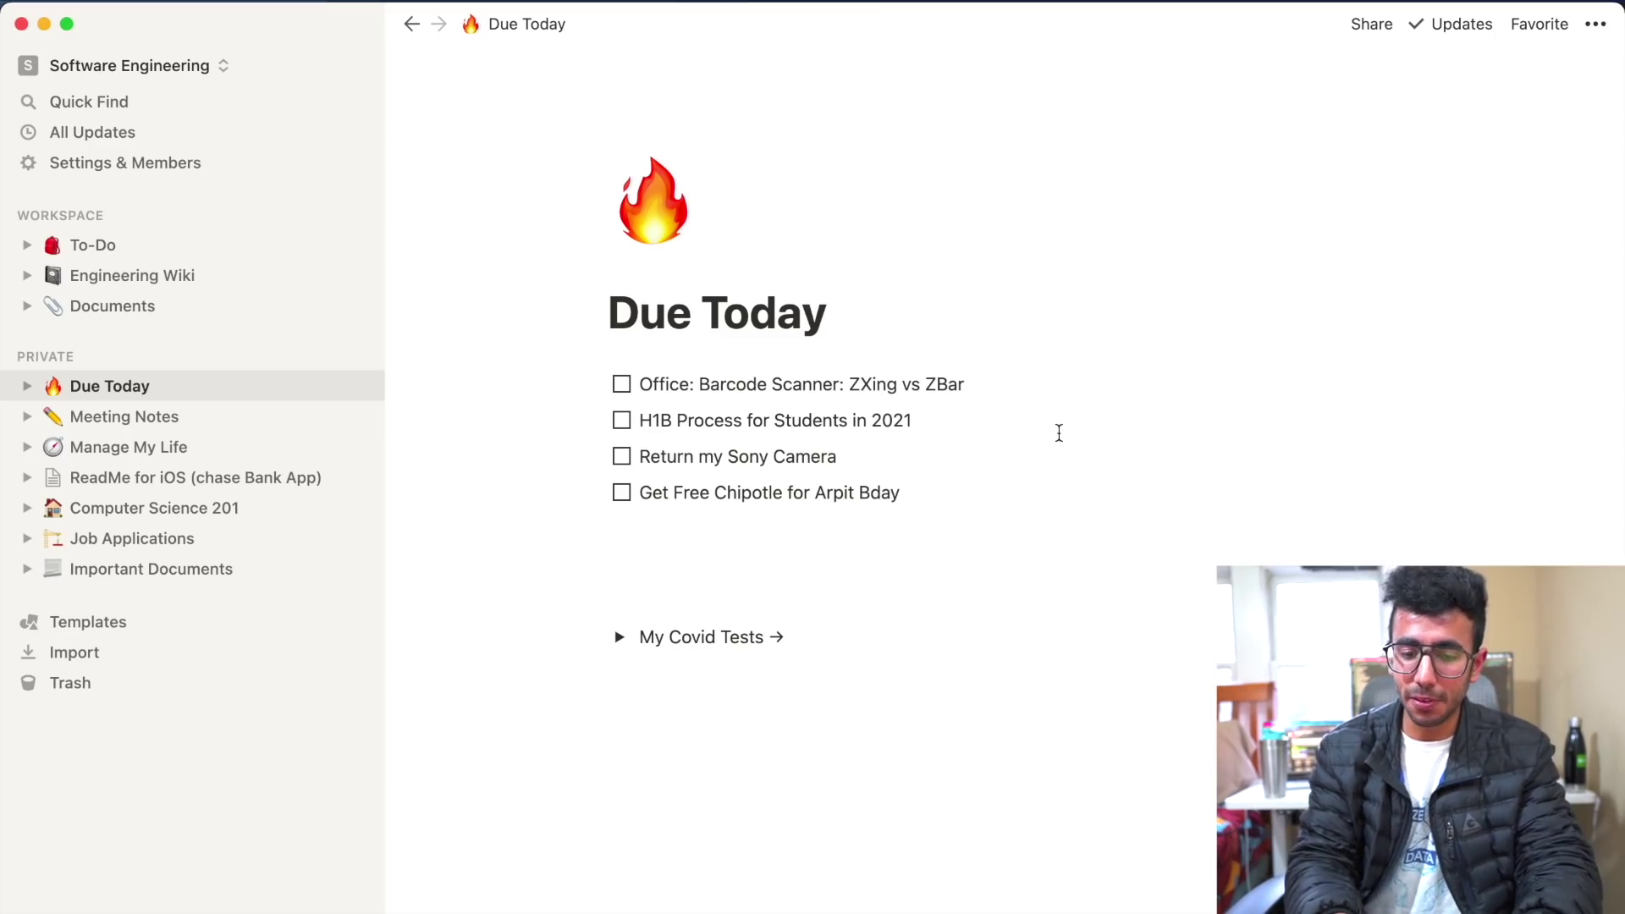
pyautogui.moveTo(971, 383); pyautogui.dragTo(616, 367)
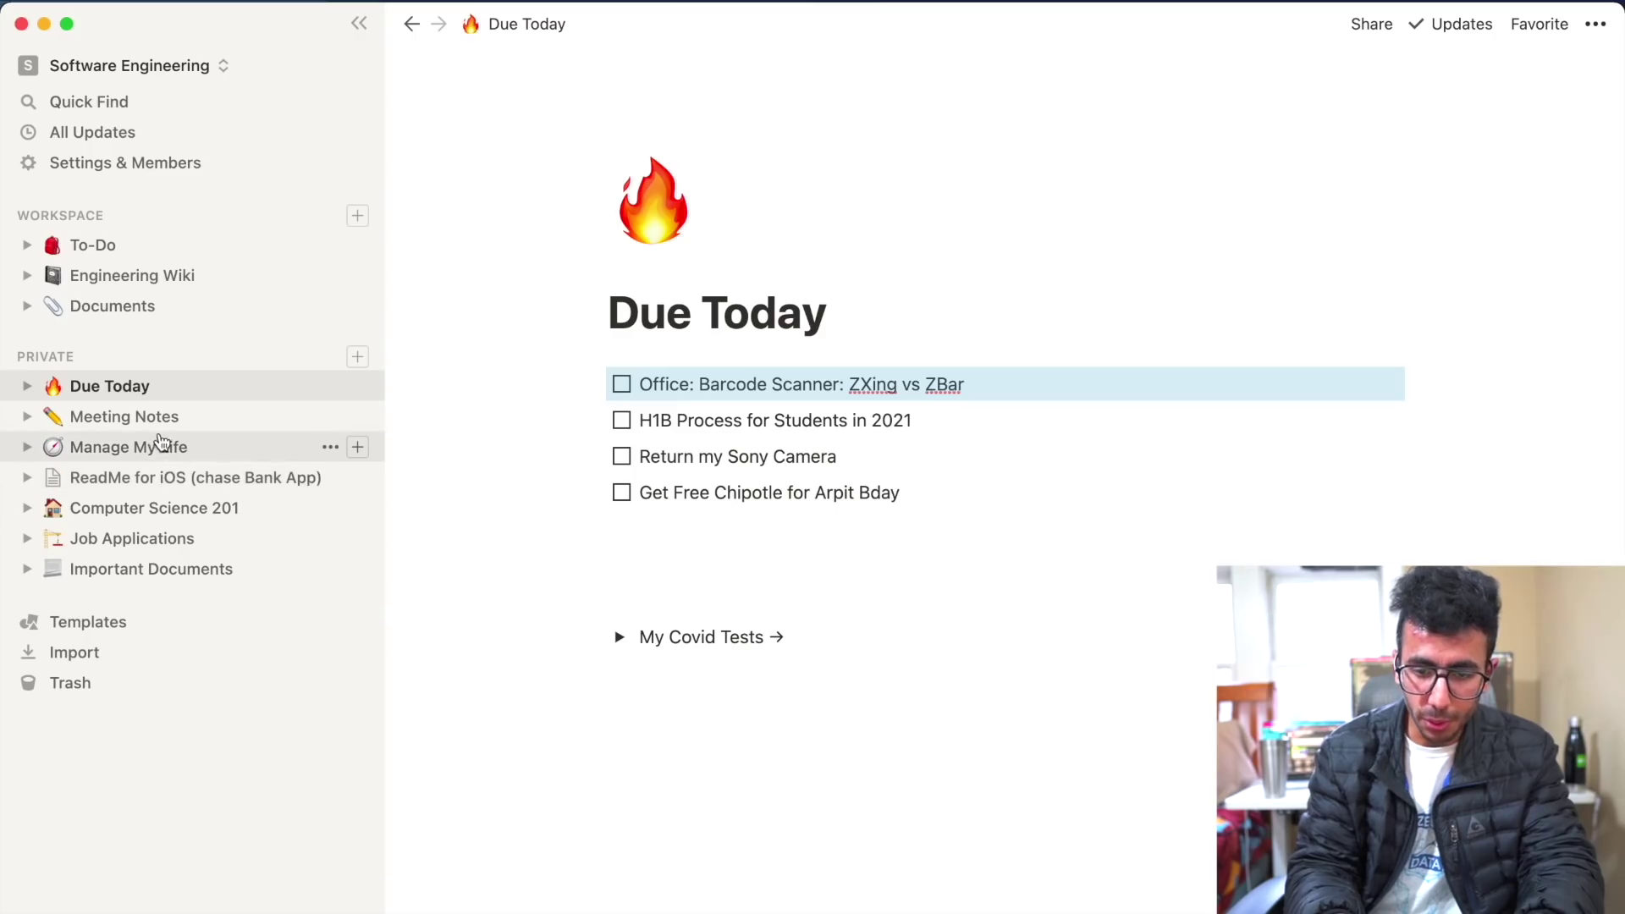
# - Add a new task named 'ZXing vs ZBar' to the To-Do table
pyautogui.click(125, 248)
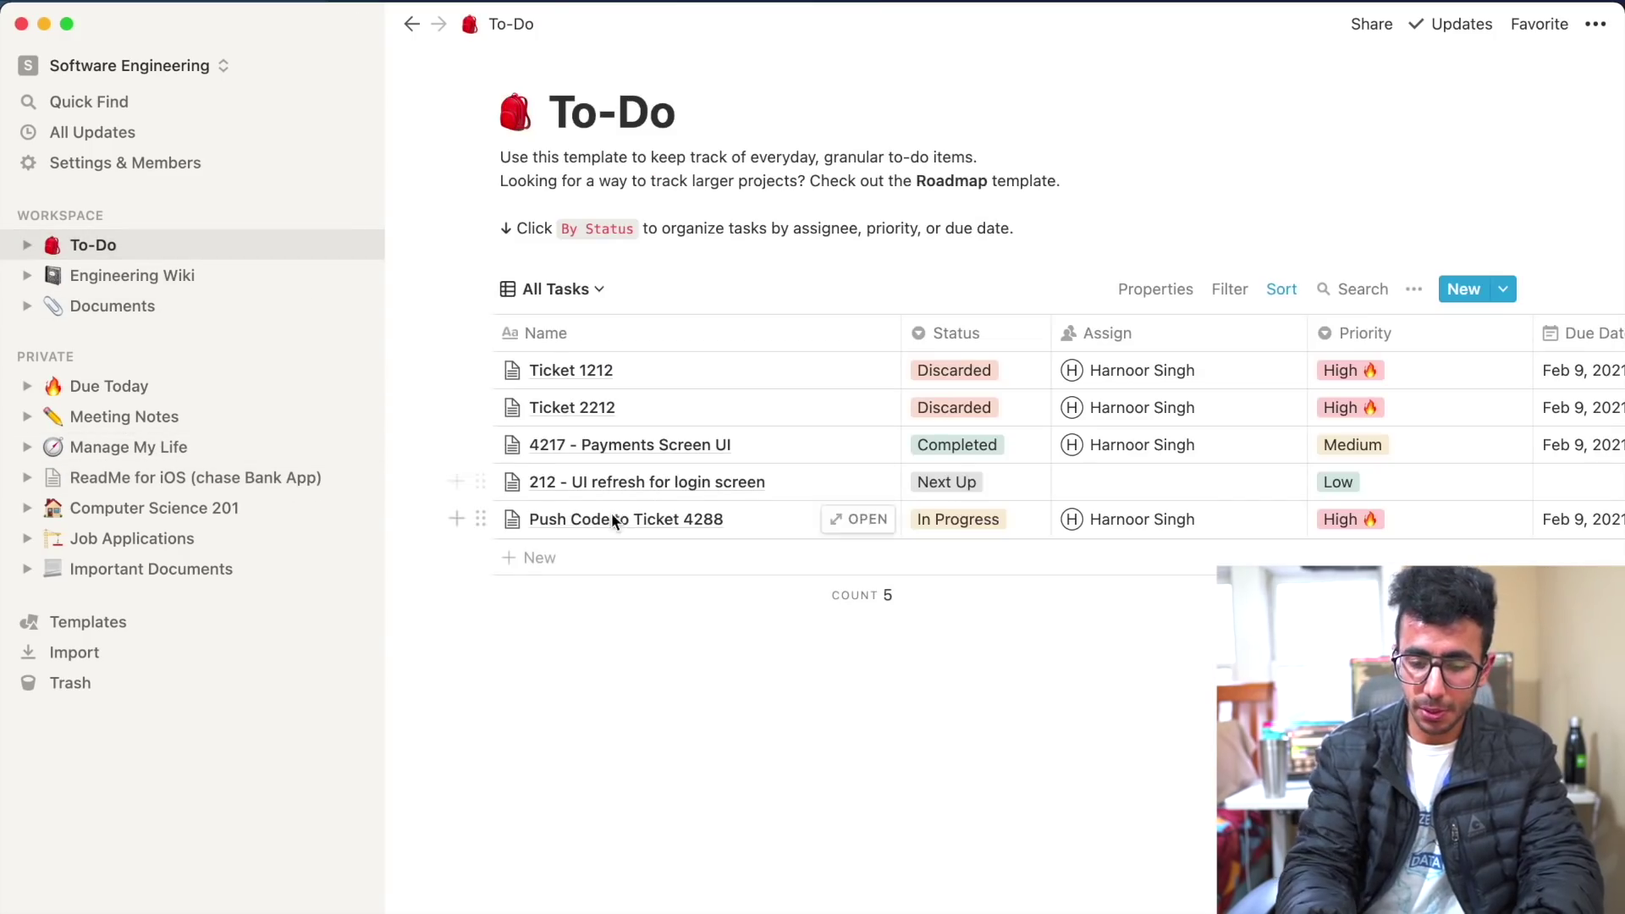
pyautogui.click(591, 559)
pyautogui.write('Z')
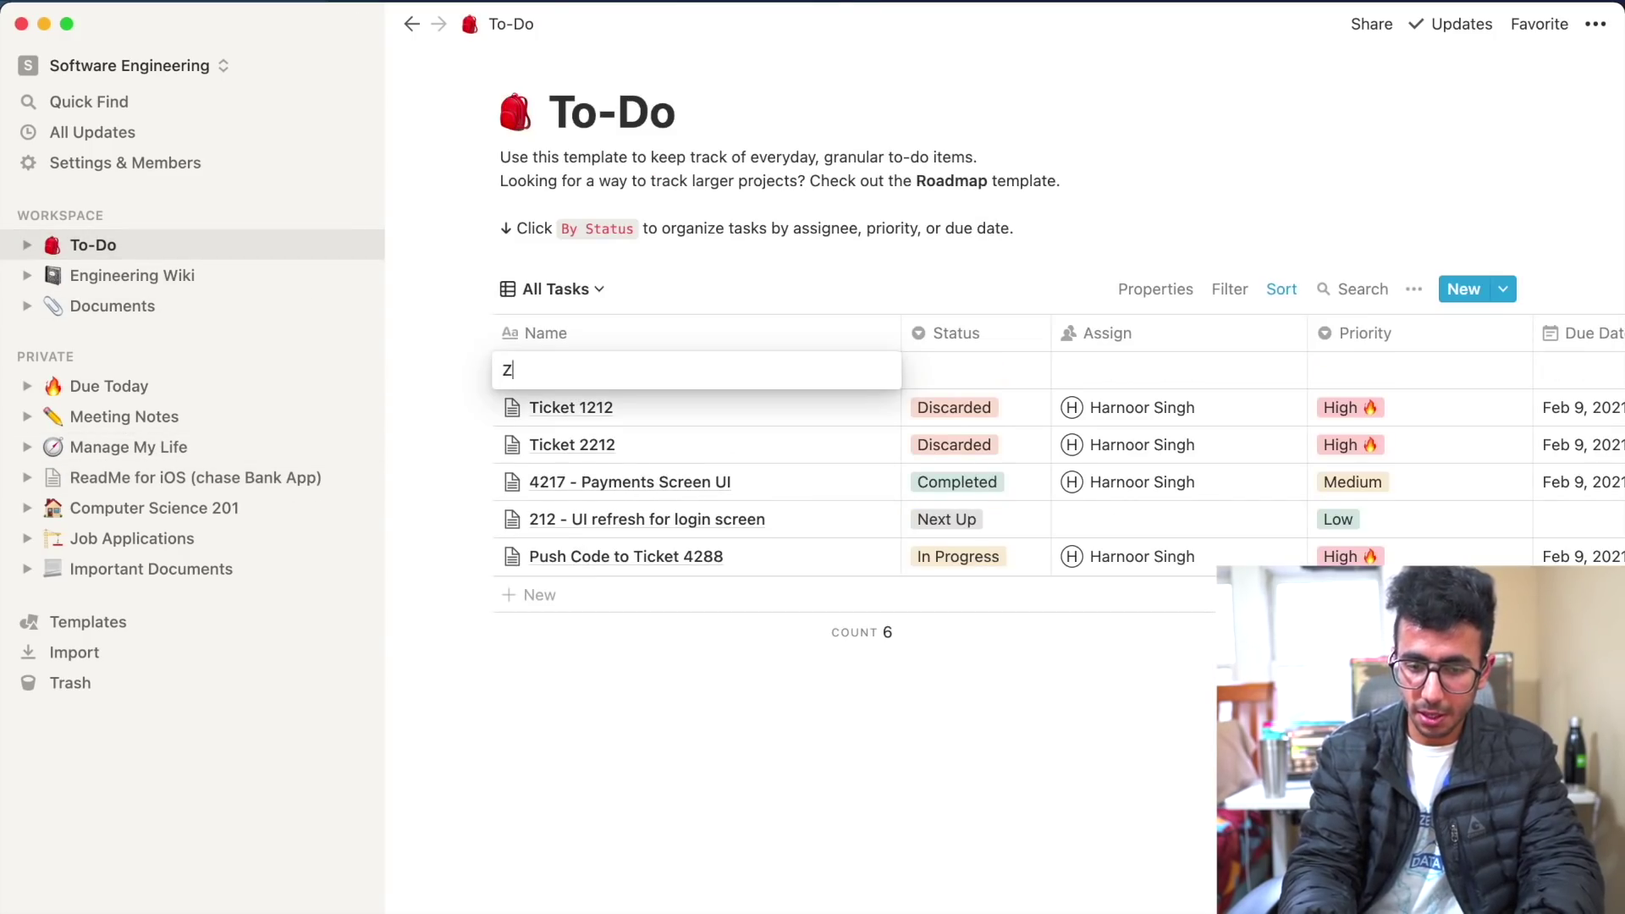
pyautogui.press('BackSpace')
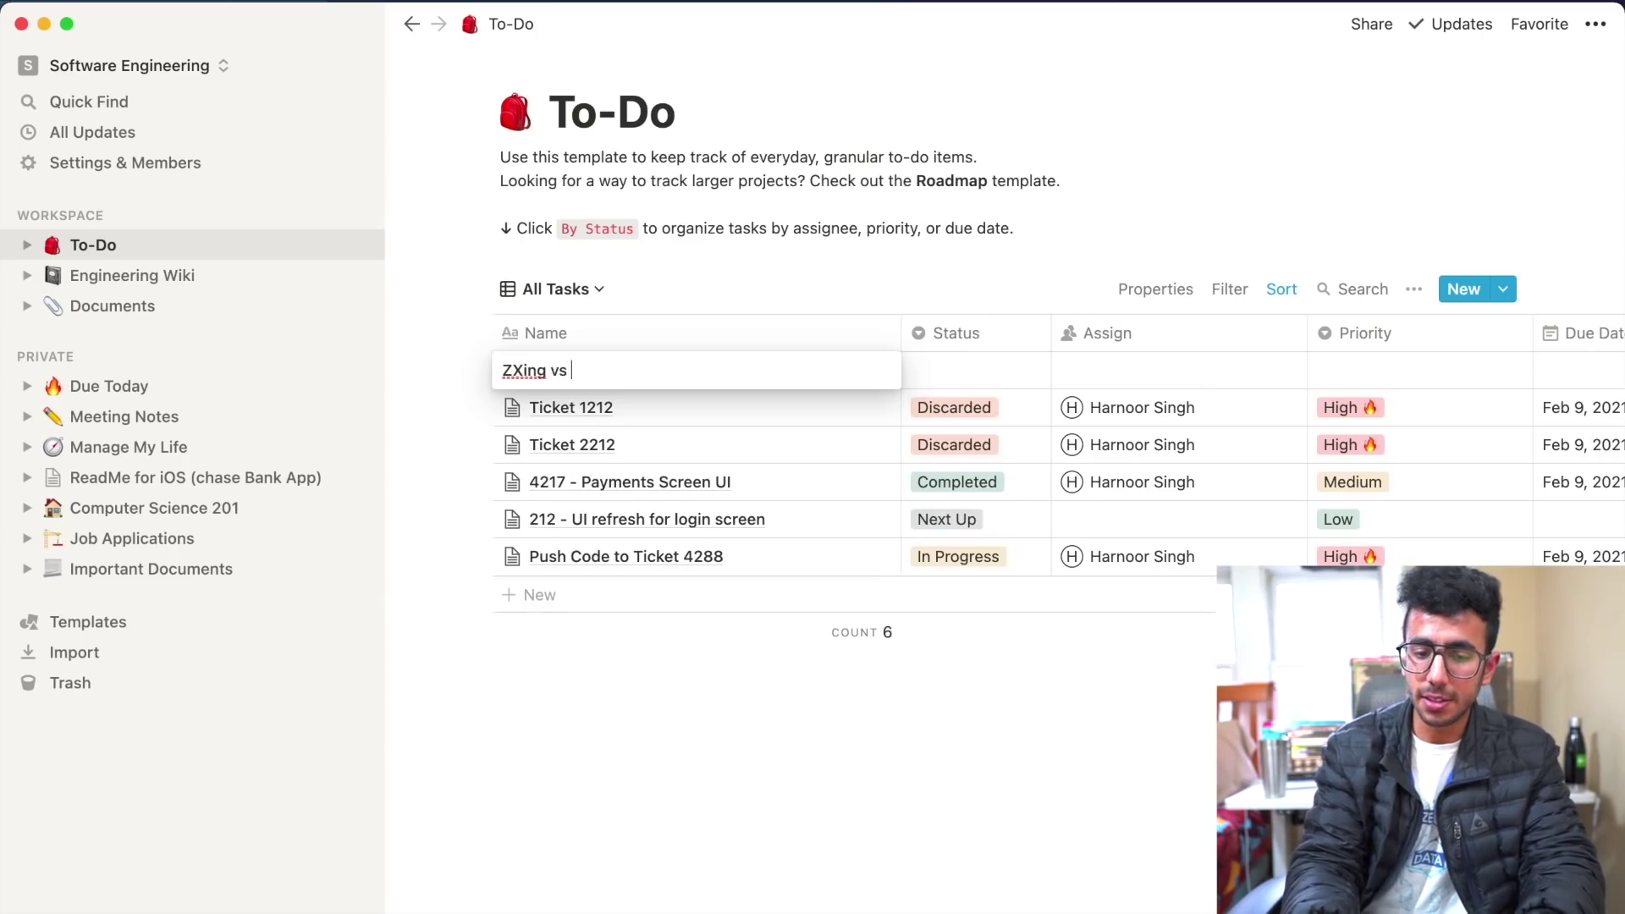
pyautogui.write('ZXing vs ZBar')
pyautogui.press('Return')
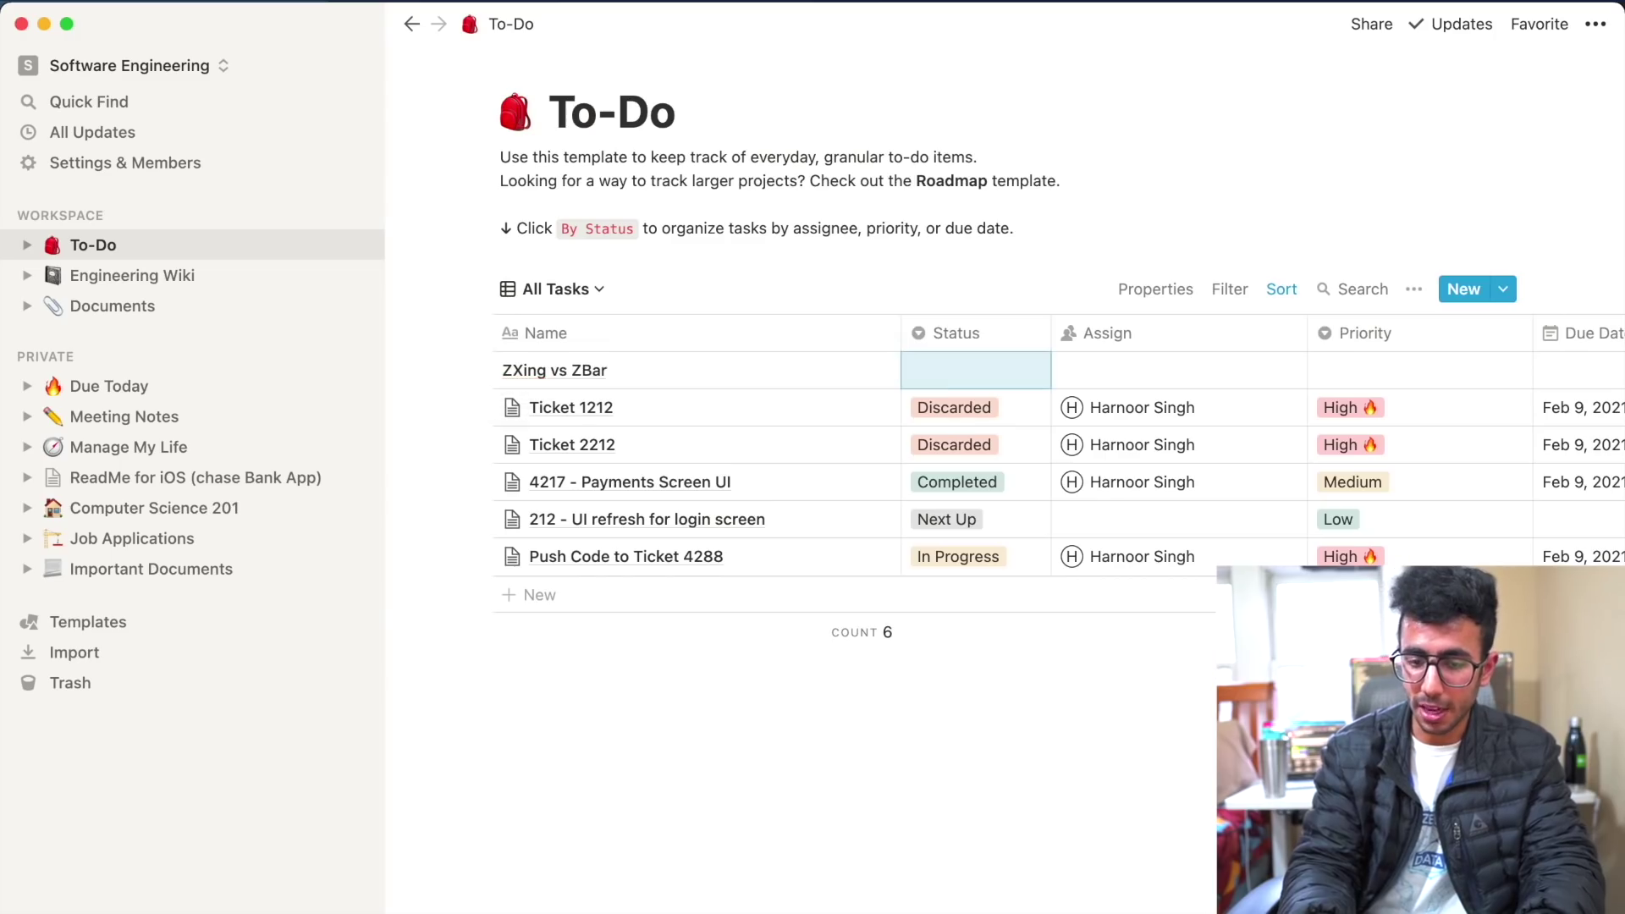
# - Set the new task's status to In Progress, assign a team member, and set priority Medium
pyautogui.click(951, 372)
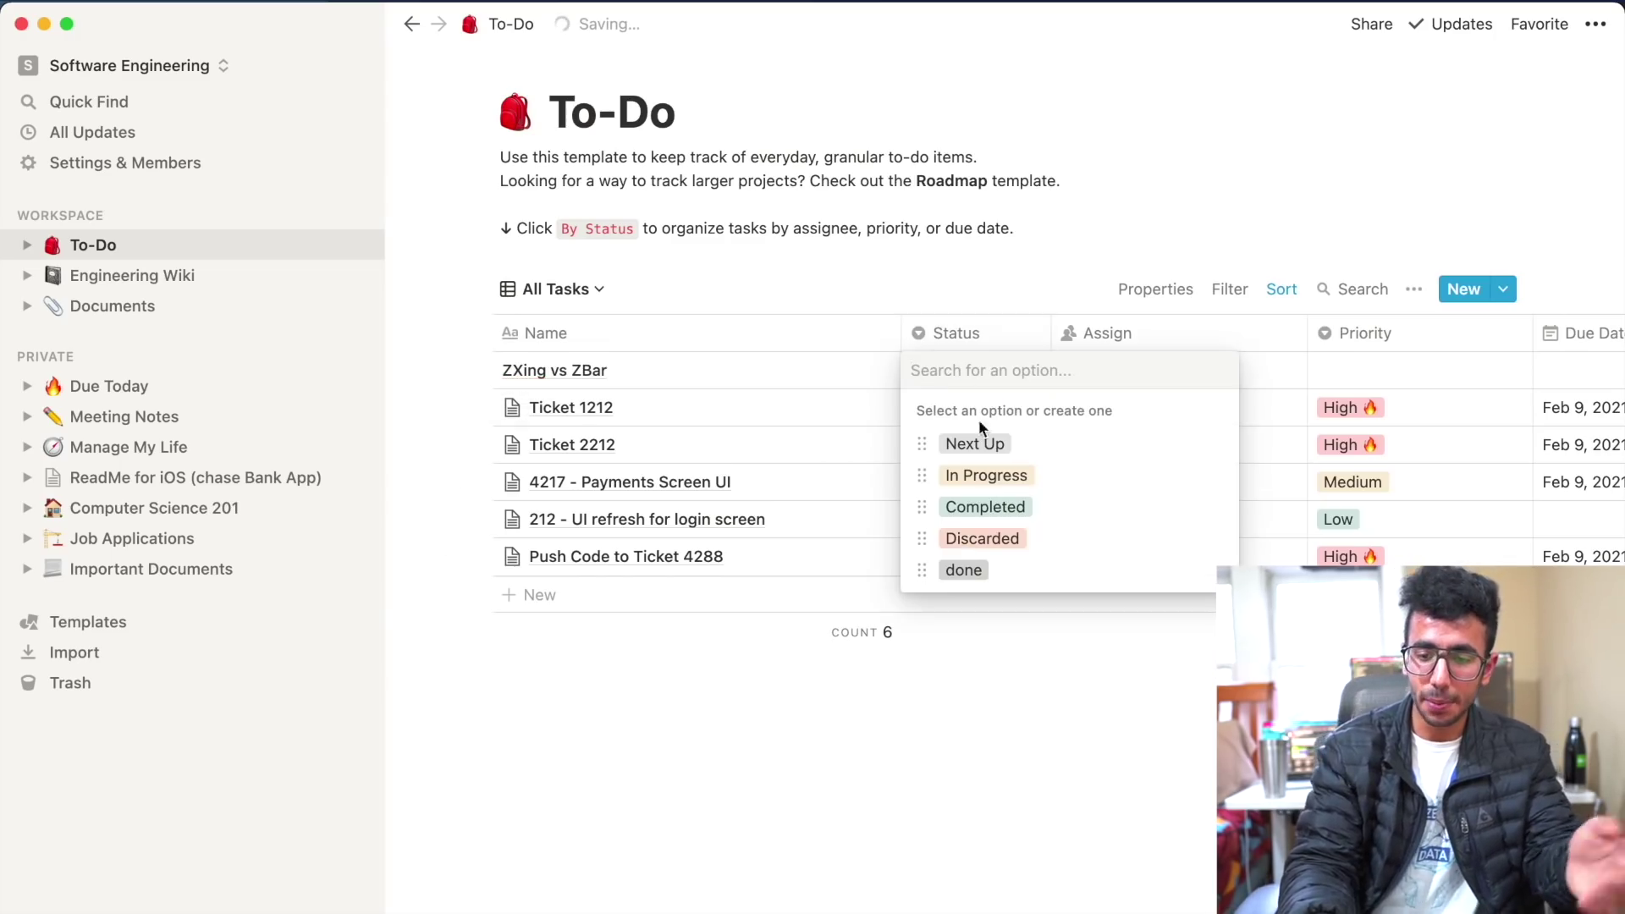
pyautogui.click(982, 475)
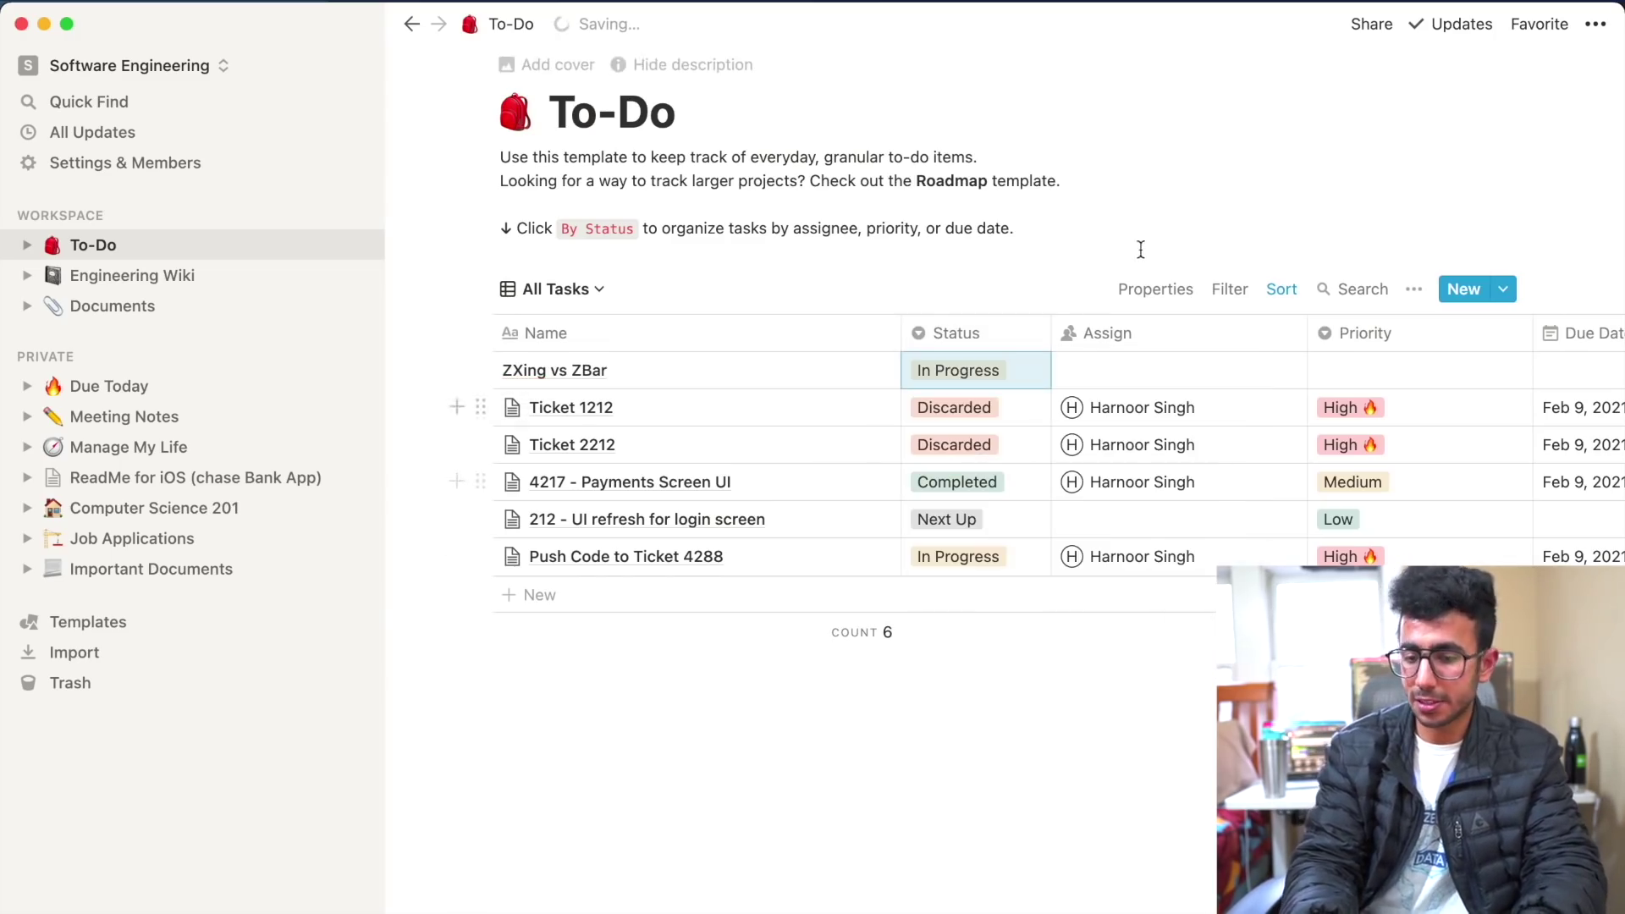
pyautogui.click(1118, 370)
pyautogui.click(1139, 447)
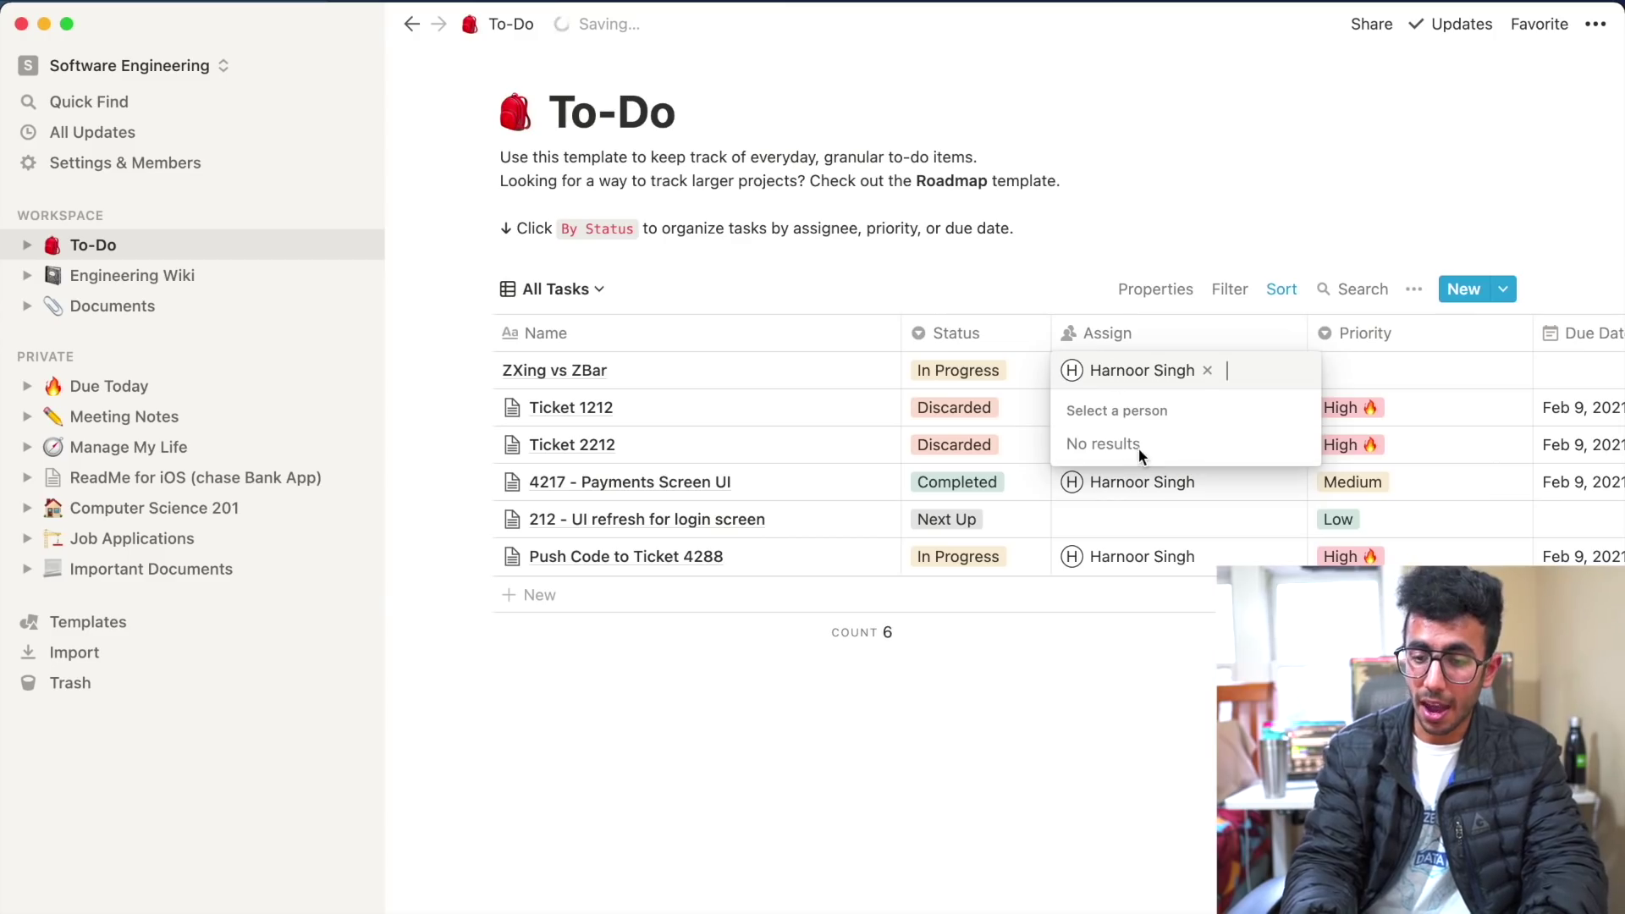
pyautogui.click(1427, 373)
pyautogui.click(1386, 373)
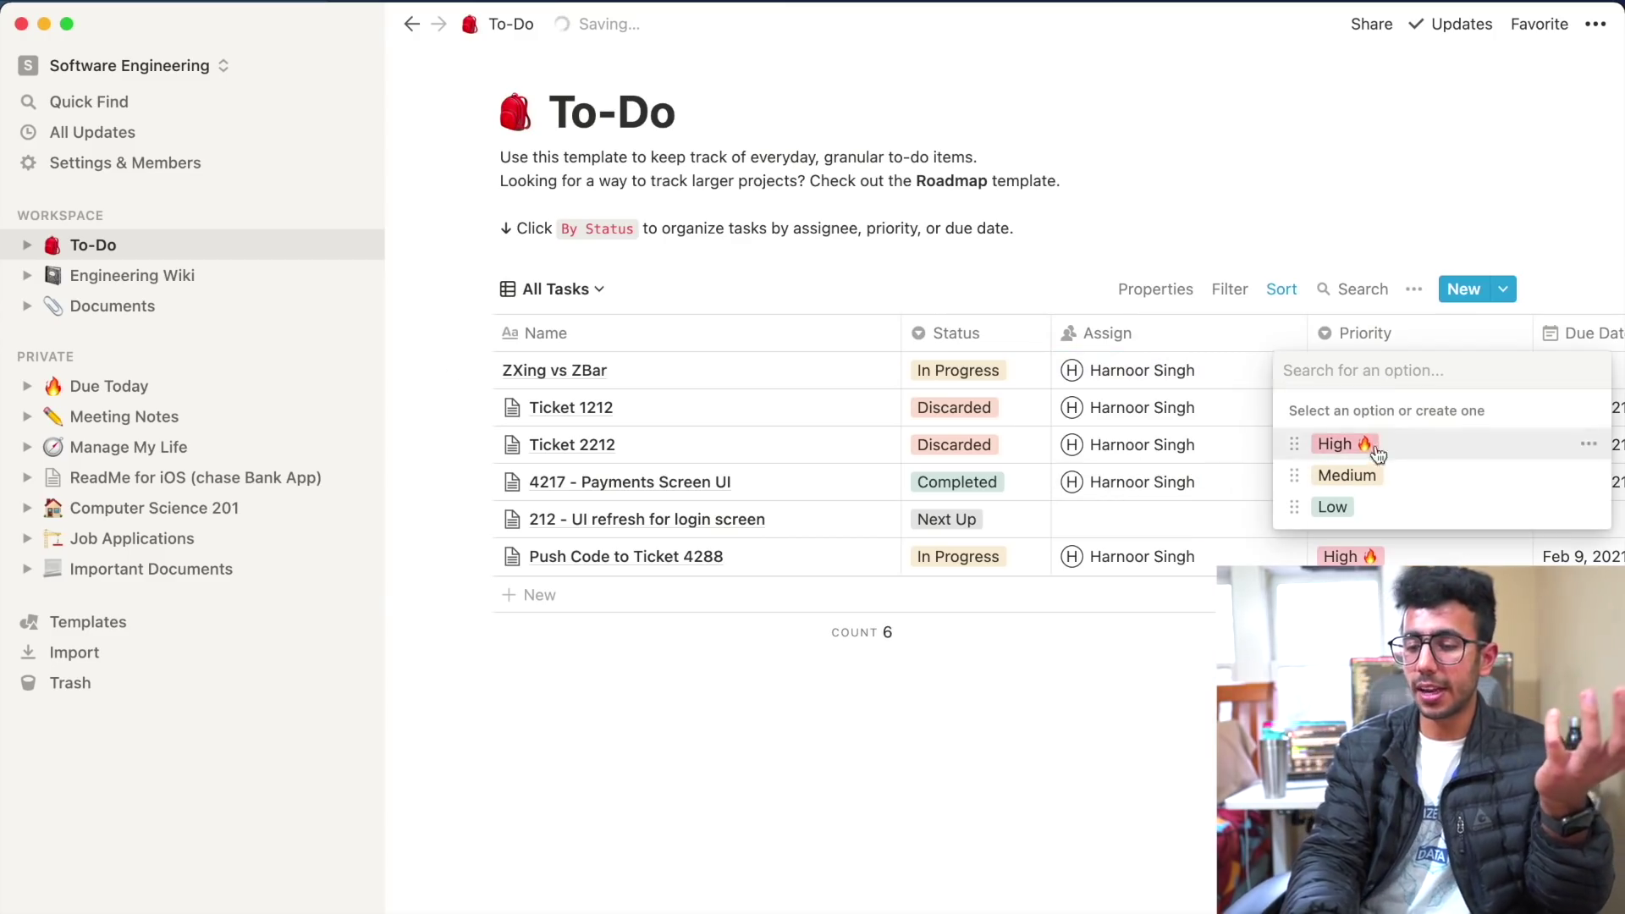
pyautogui.click(1367, 477)
pyautogui.hscroll(3, 1439, 423)
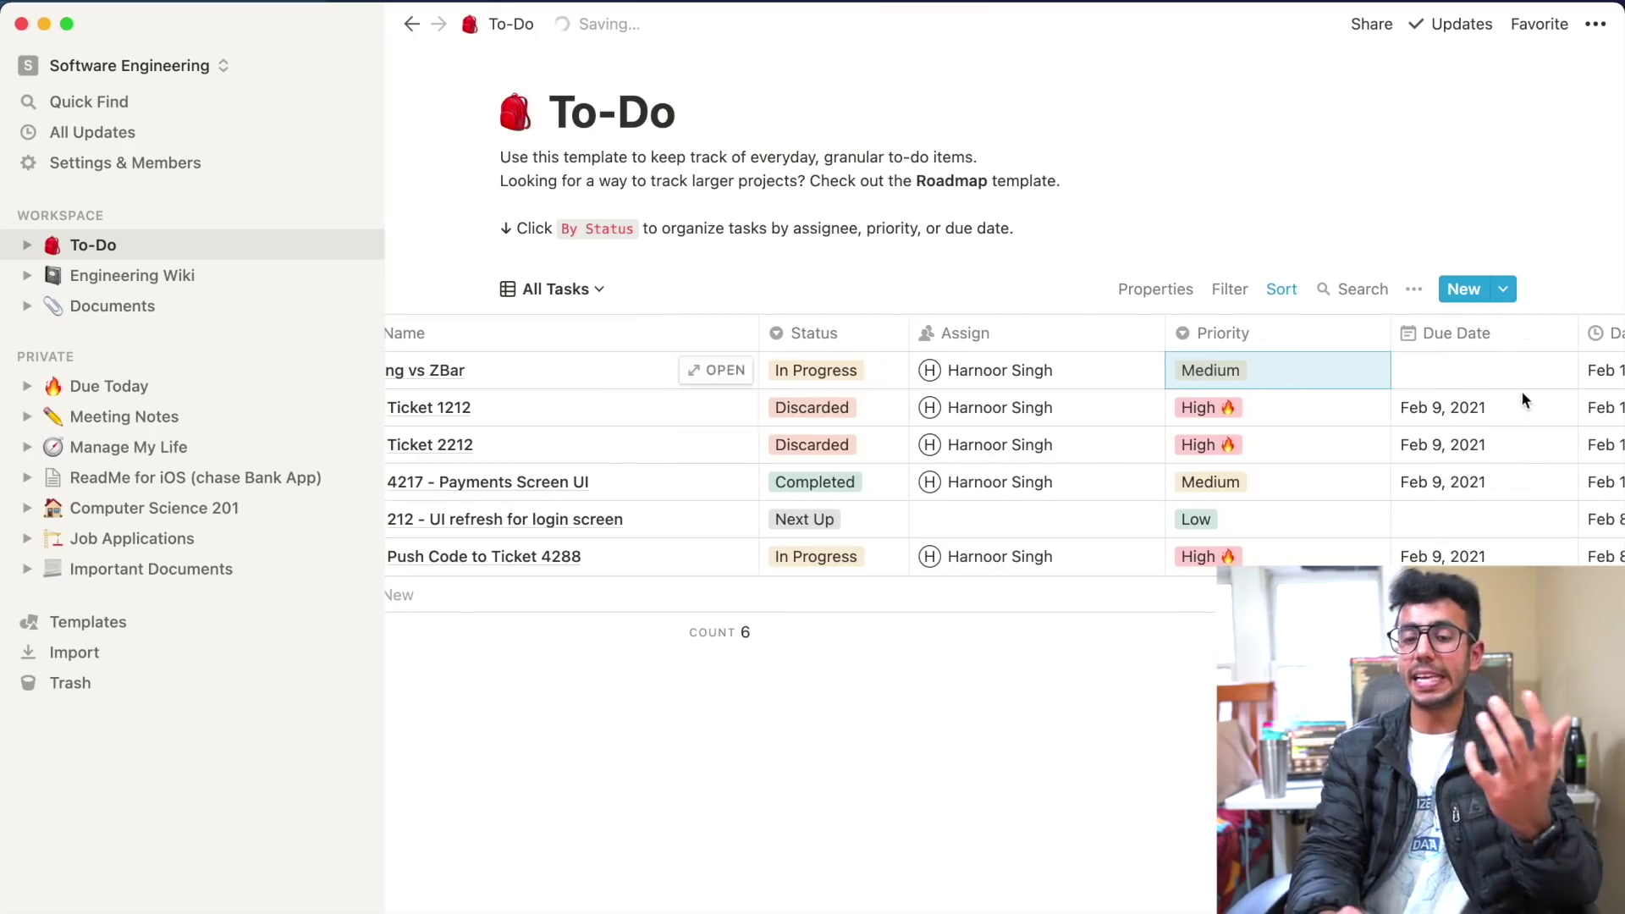
pyautogui.hscroll(-3, 1084, 480)
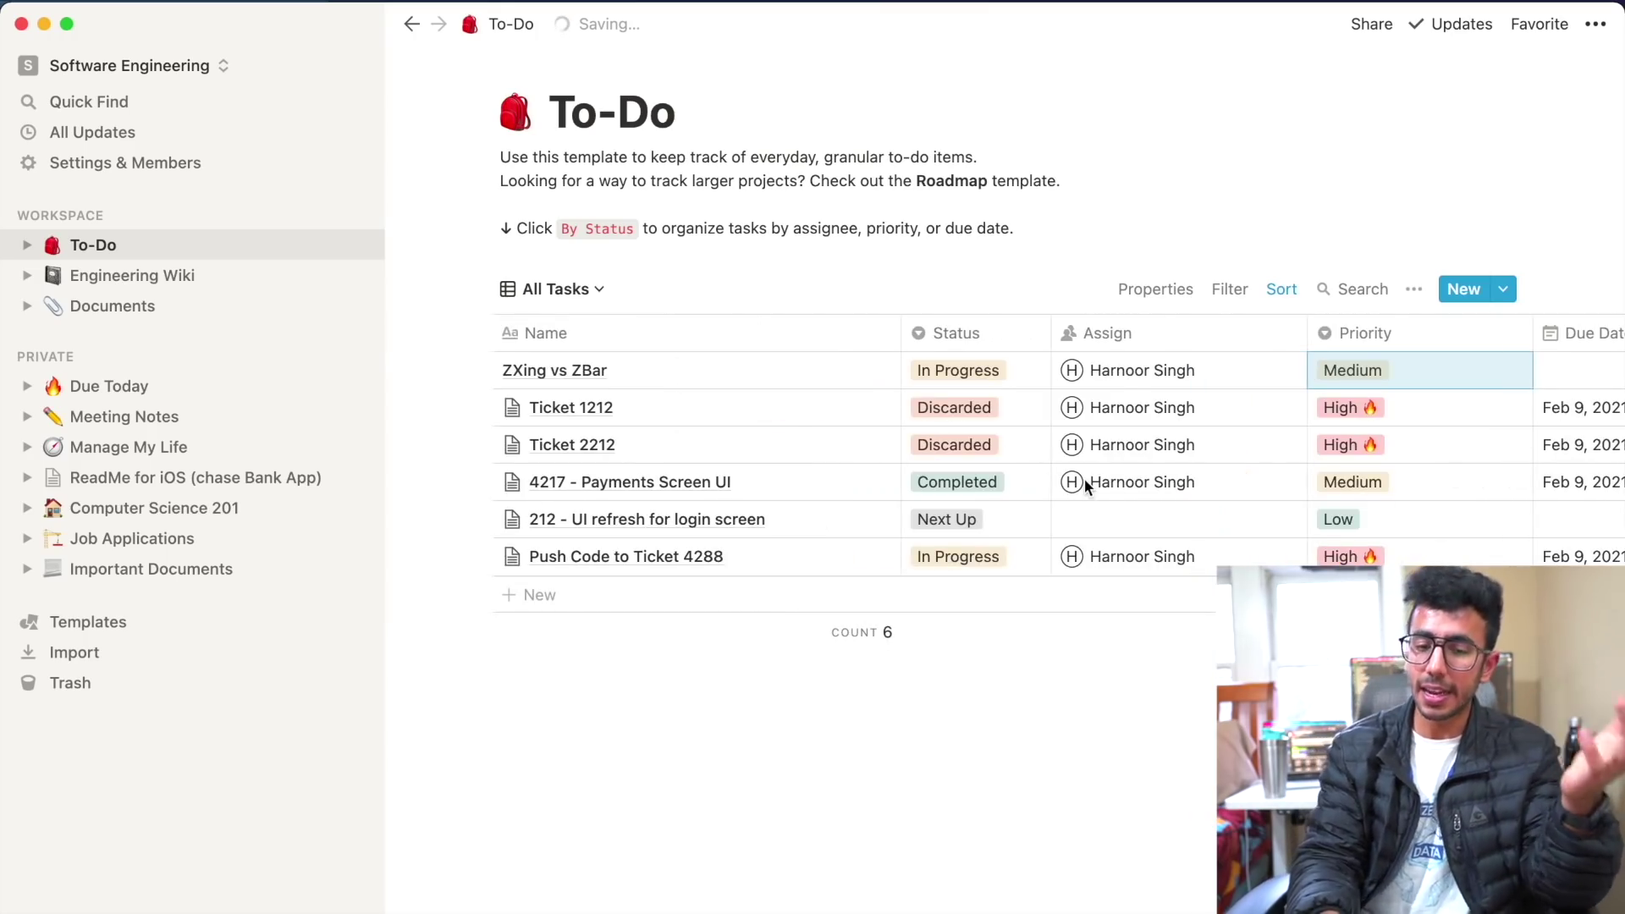
pyautogui.click(649, 374)
pyautogui.click(428, 430)
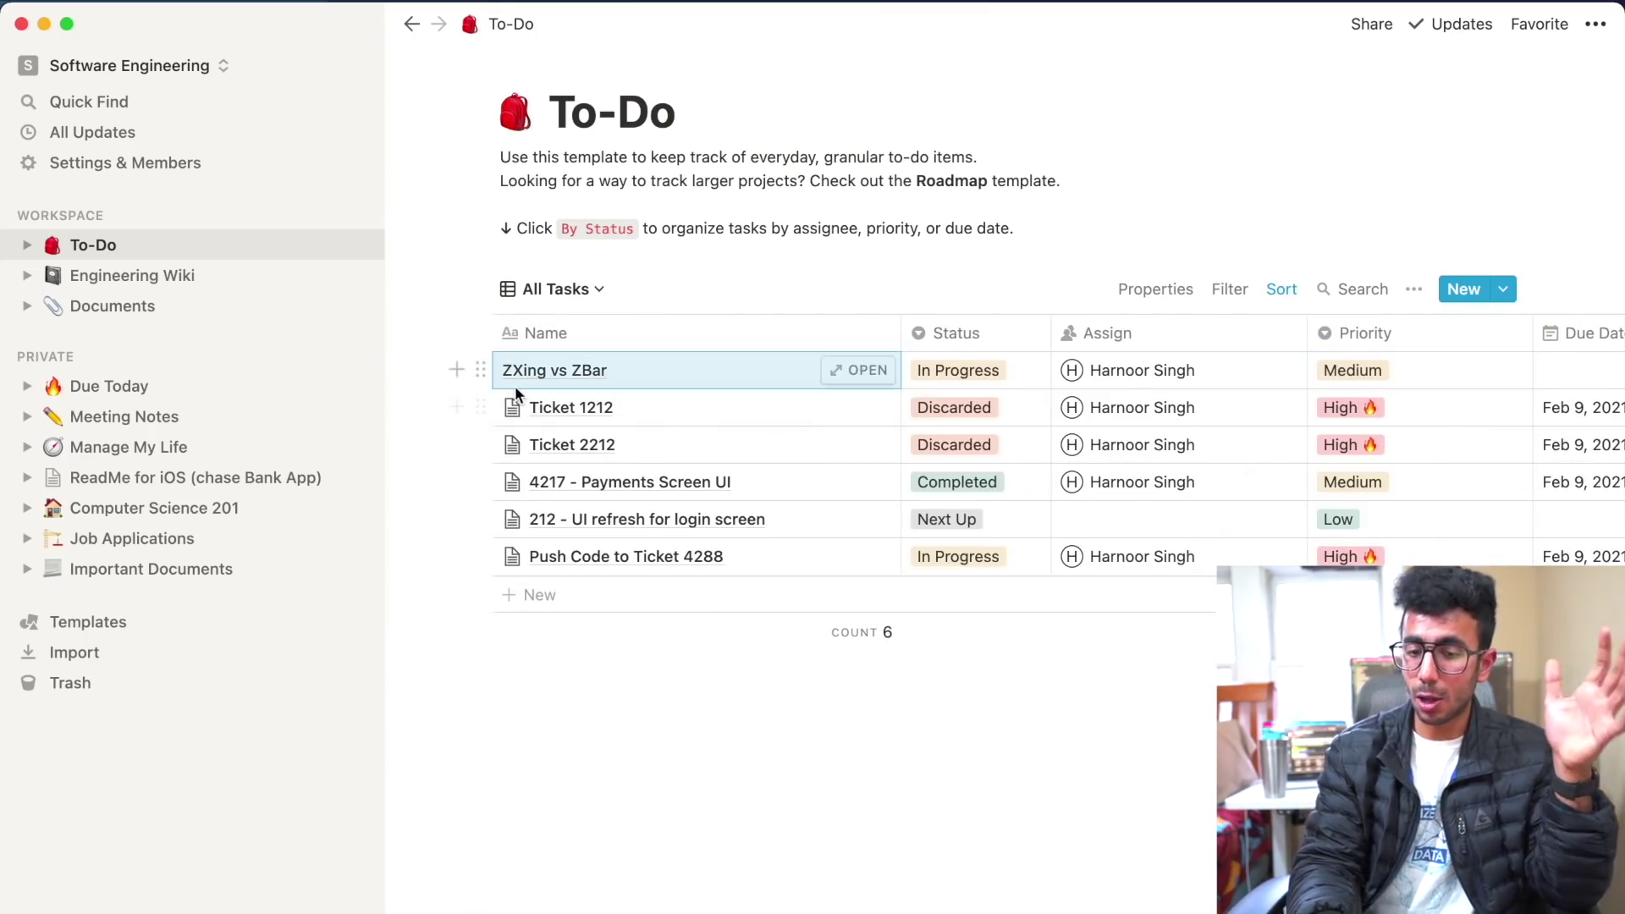
# - Add the note 'Android' to the ZXing vs ZBar task page
pyautogui.click(851, 370)
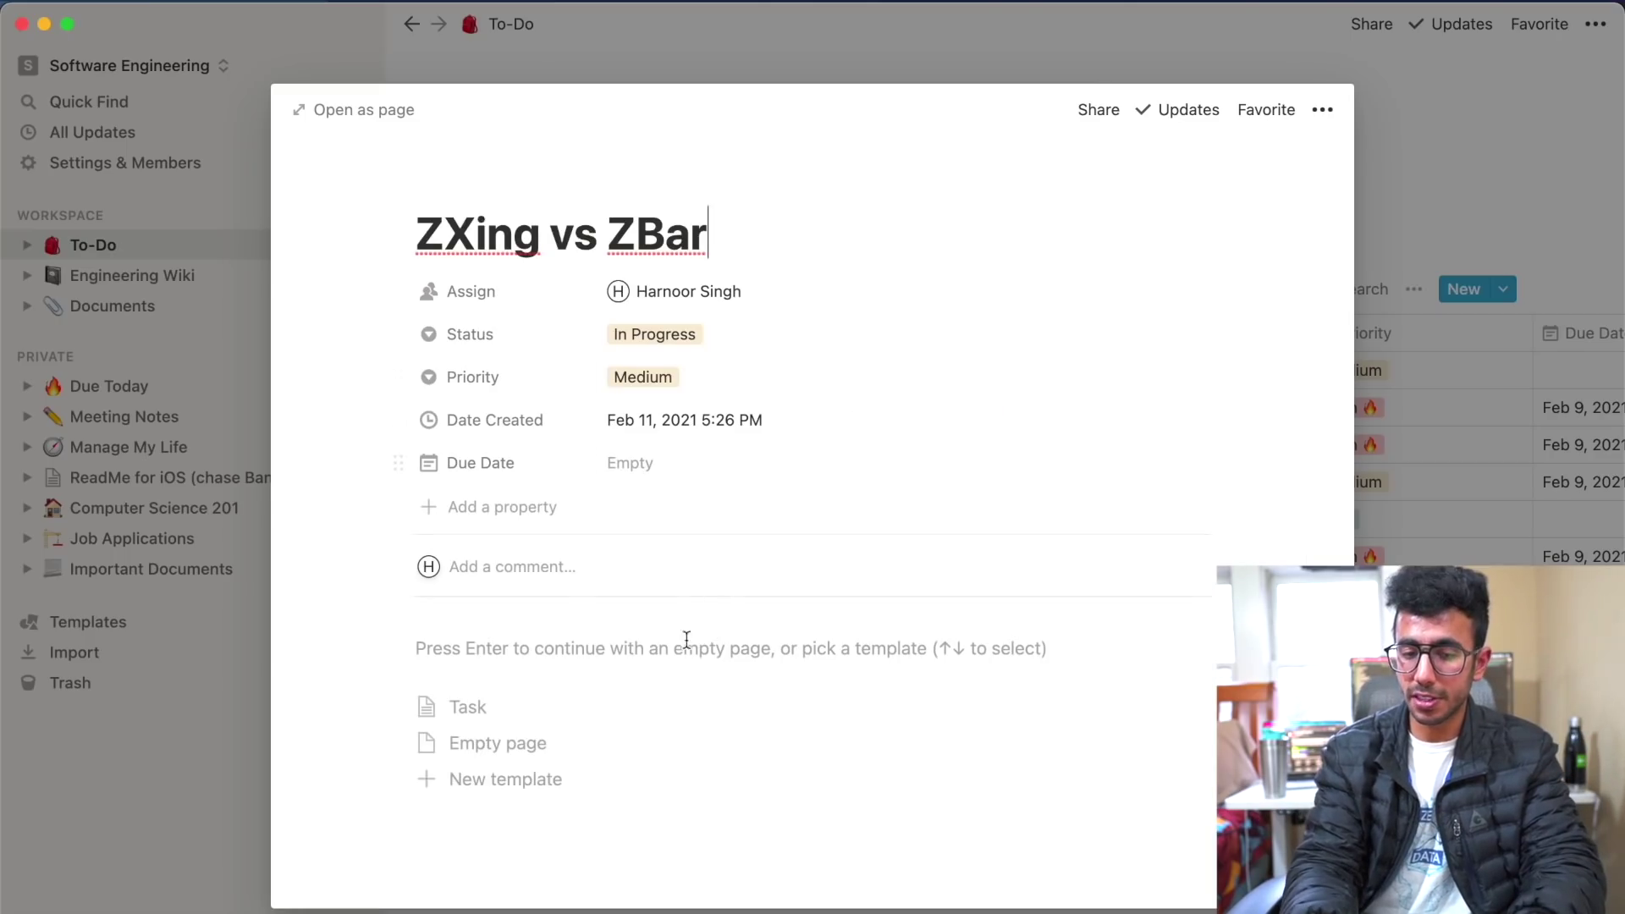
pyautogui.click(675, 648)
pyautogui.write('Android')
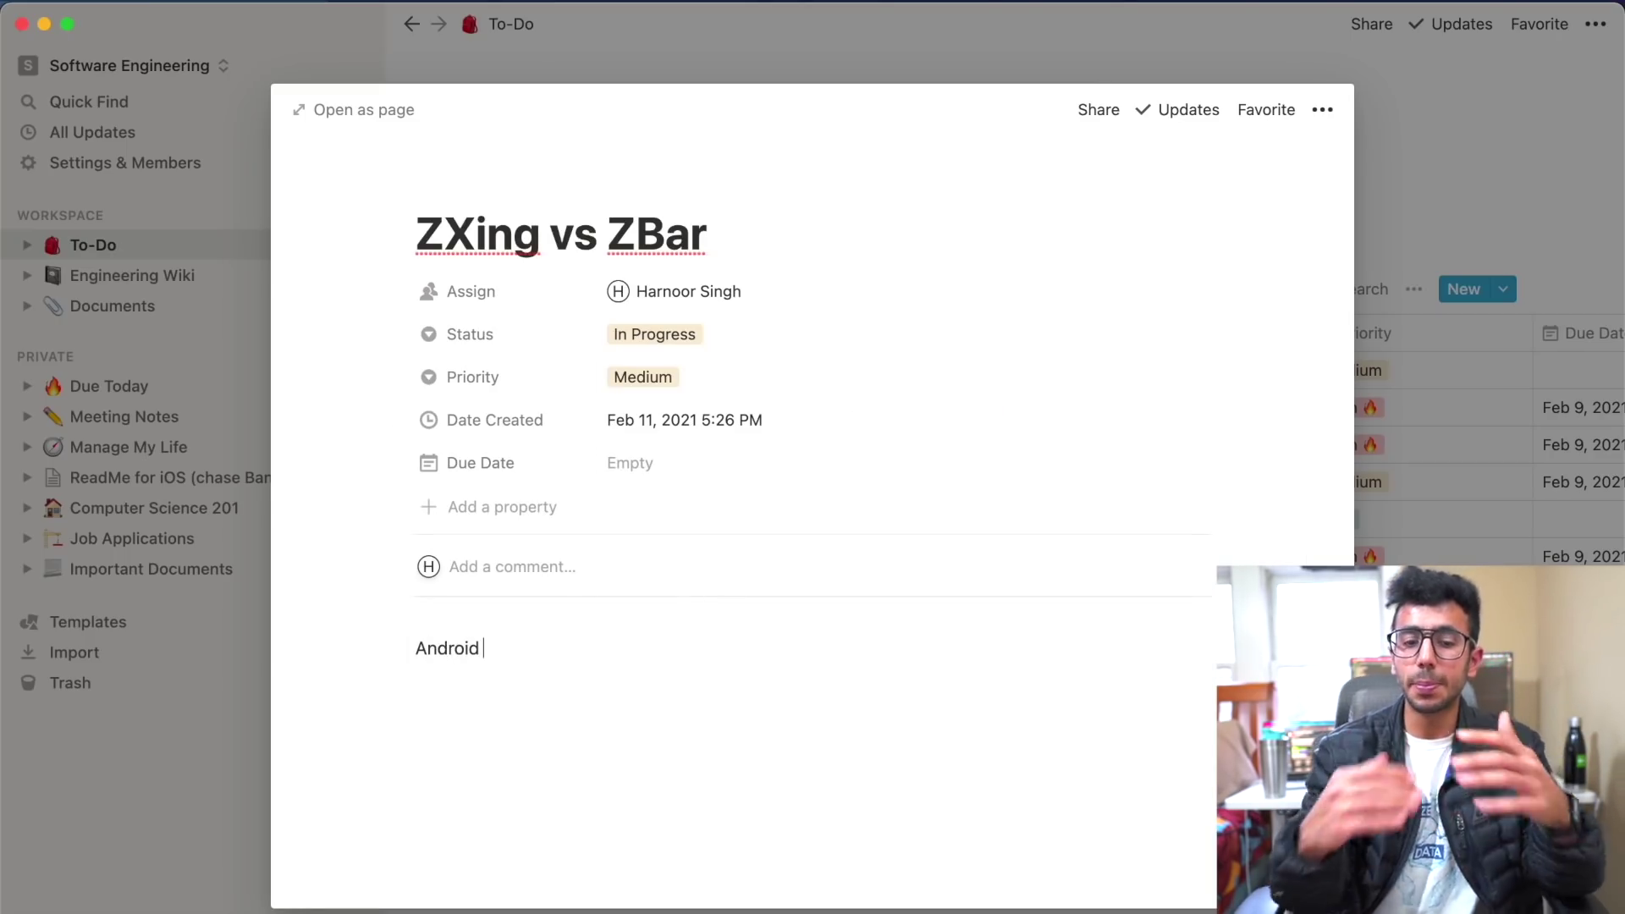
pyautogui.press('Return')
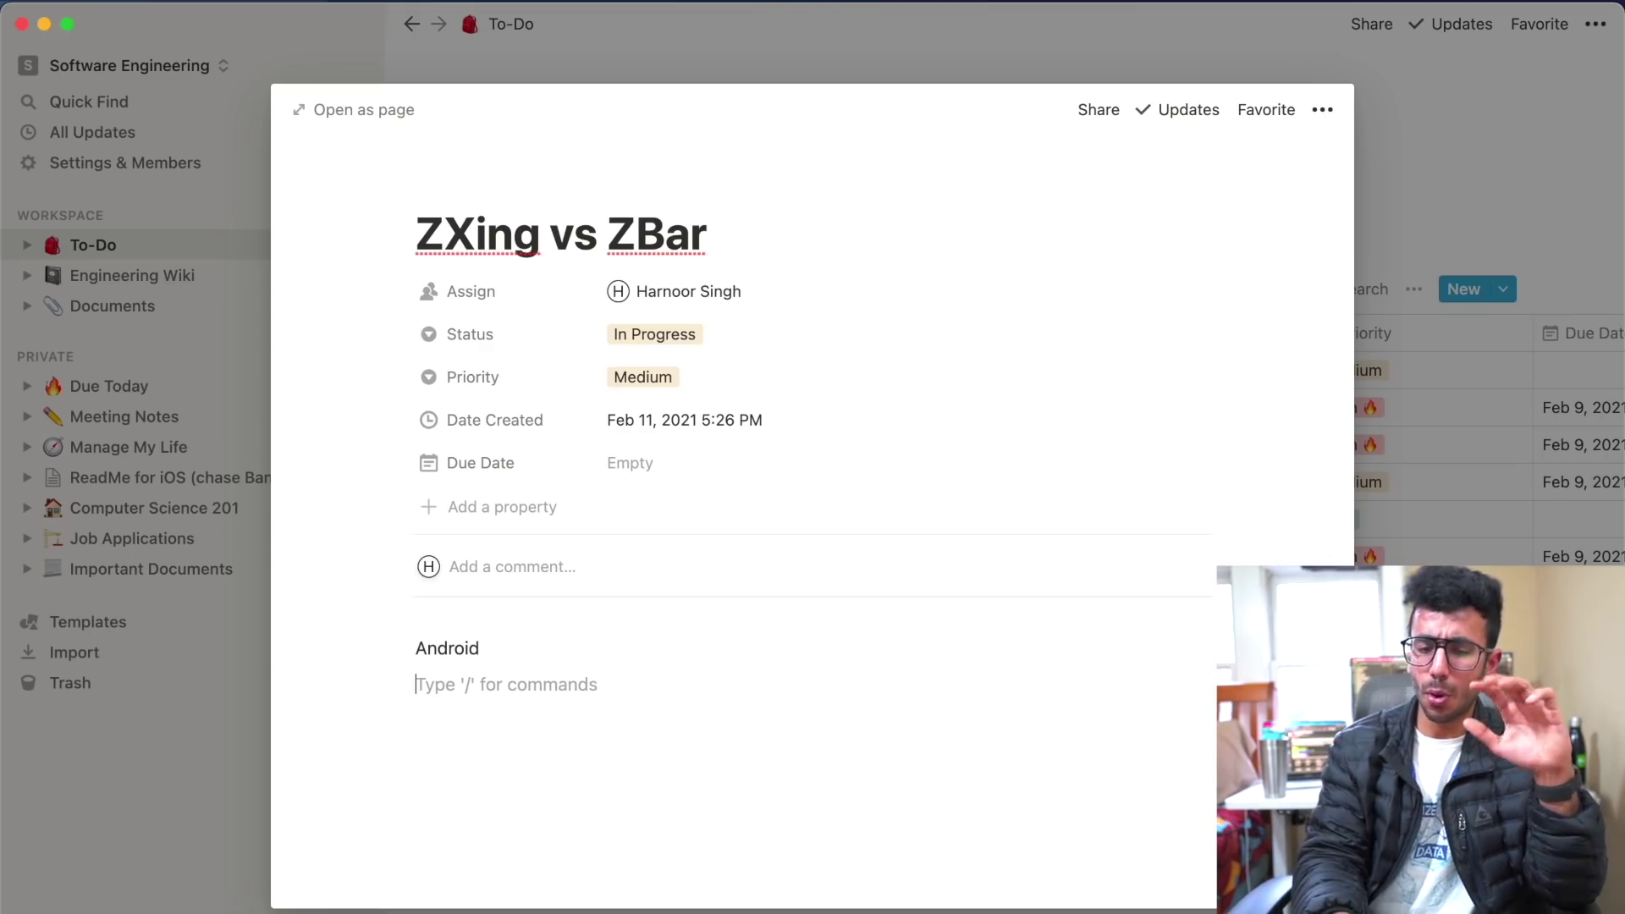
pyautogui.press('Escape')
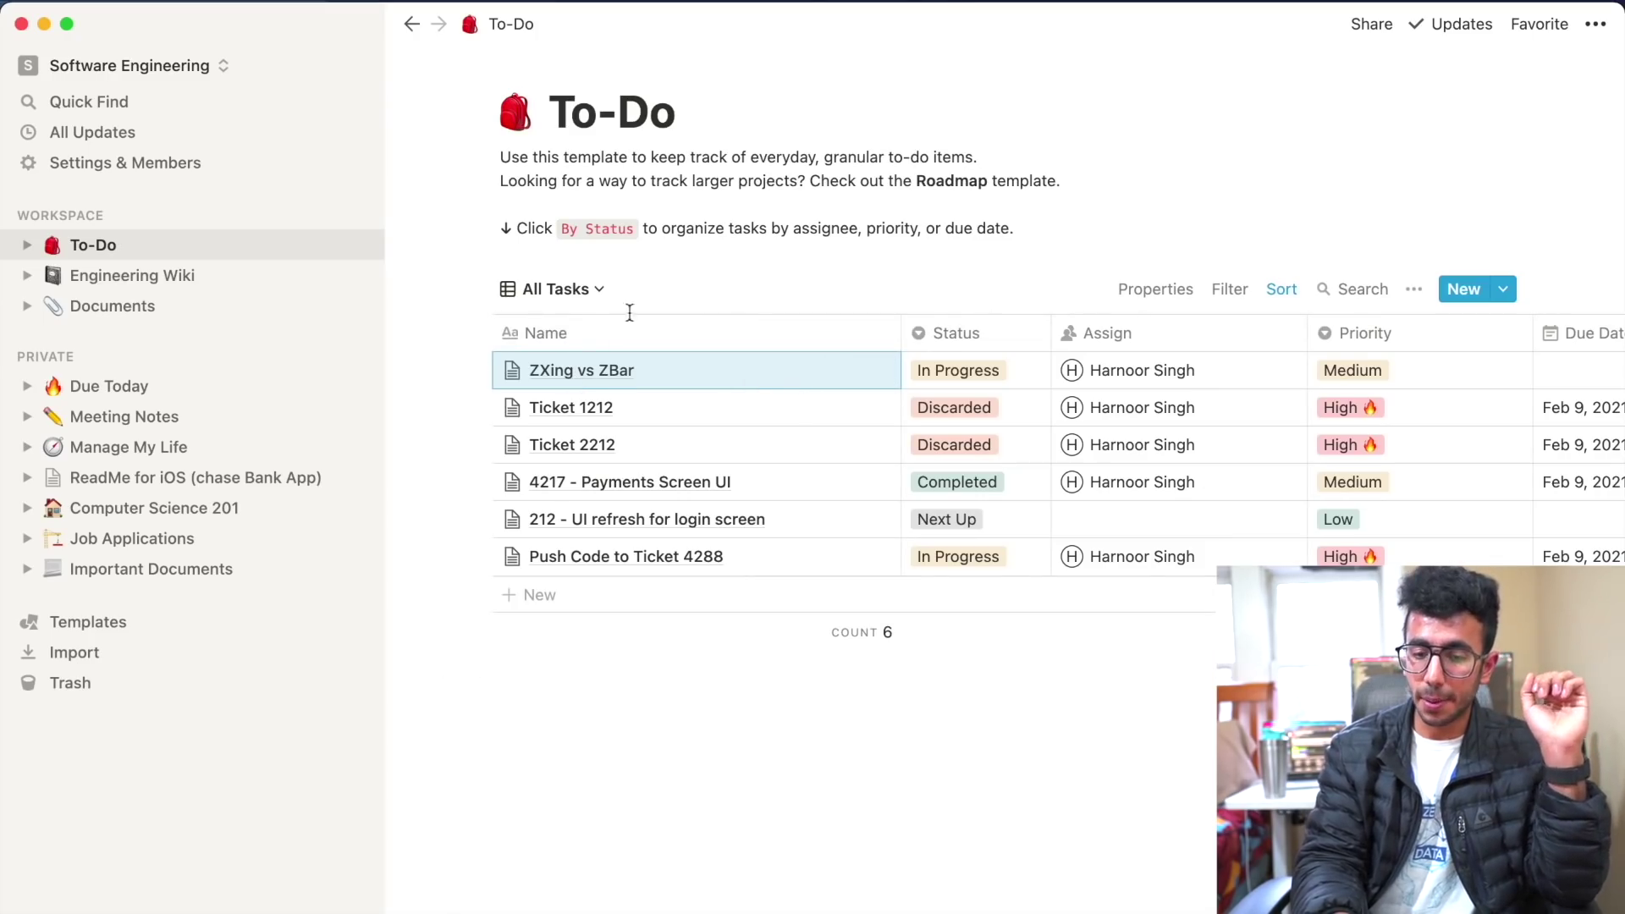
pyautogui.click(568, 291)
# - Switch to the By Status board, group it by Status, and select the ZXing vs ZBar card
pyautogui.click(568, 293)
pyautogui.click(541, 370)
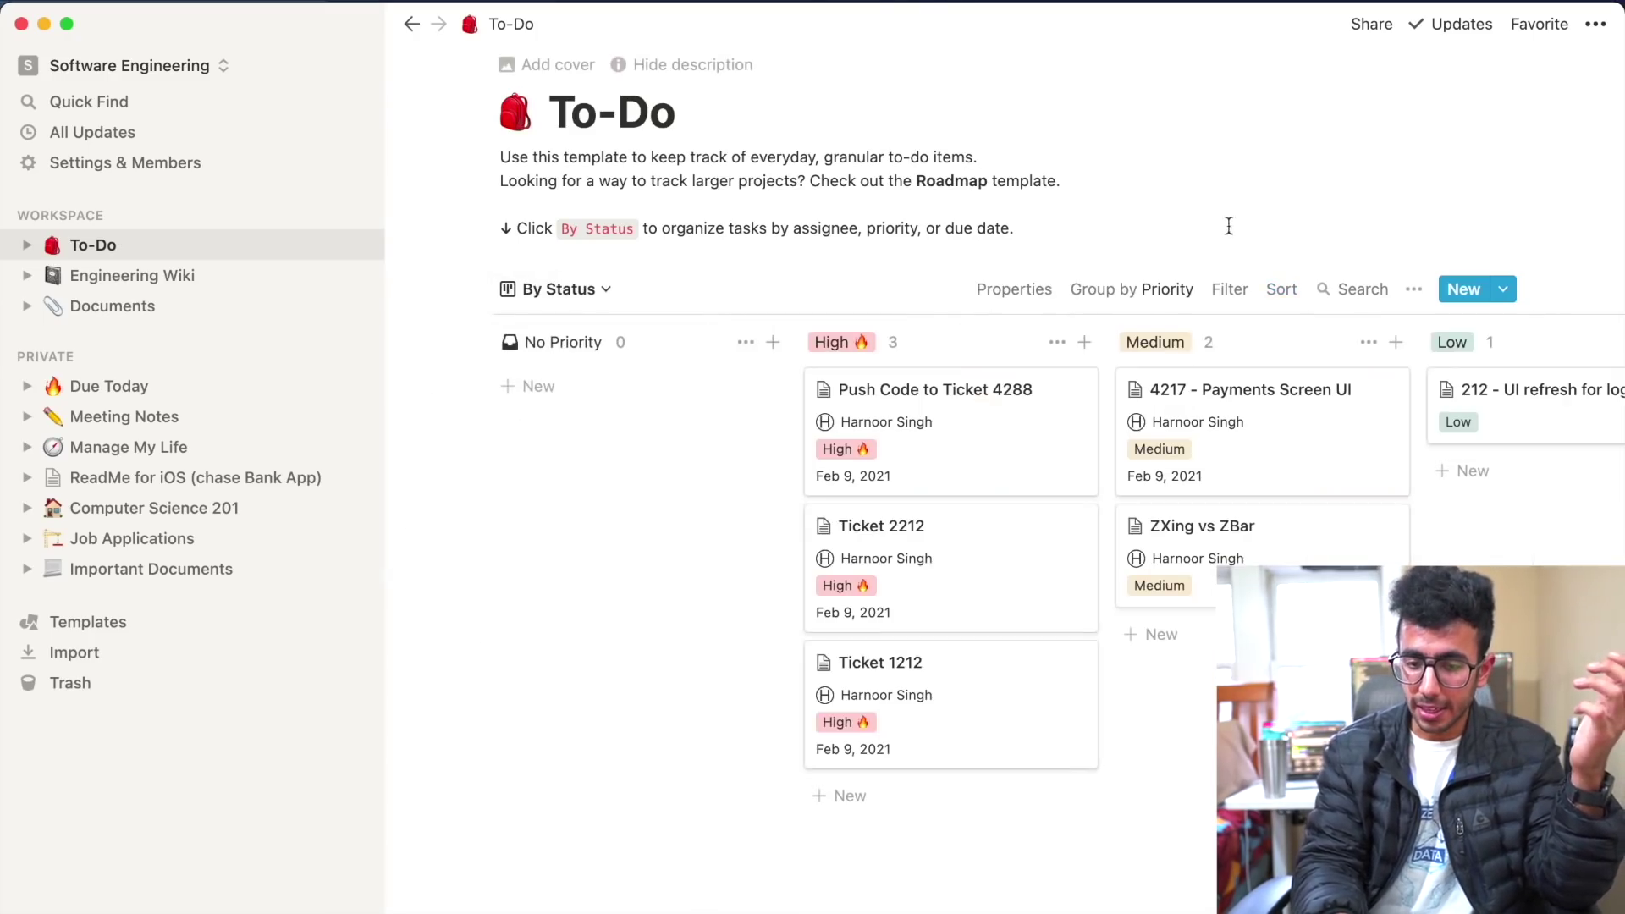
pyautogui.hscroll(3, 1084, 557)
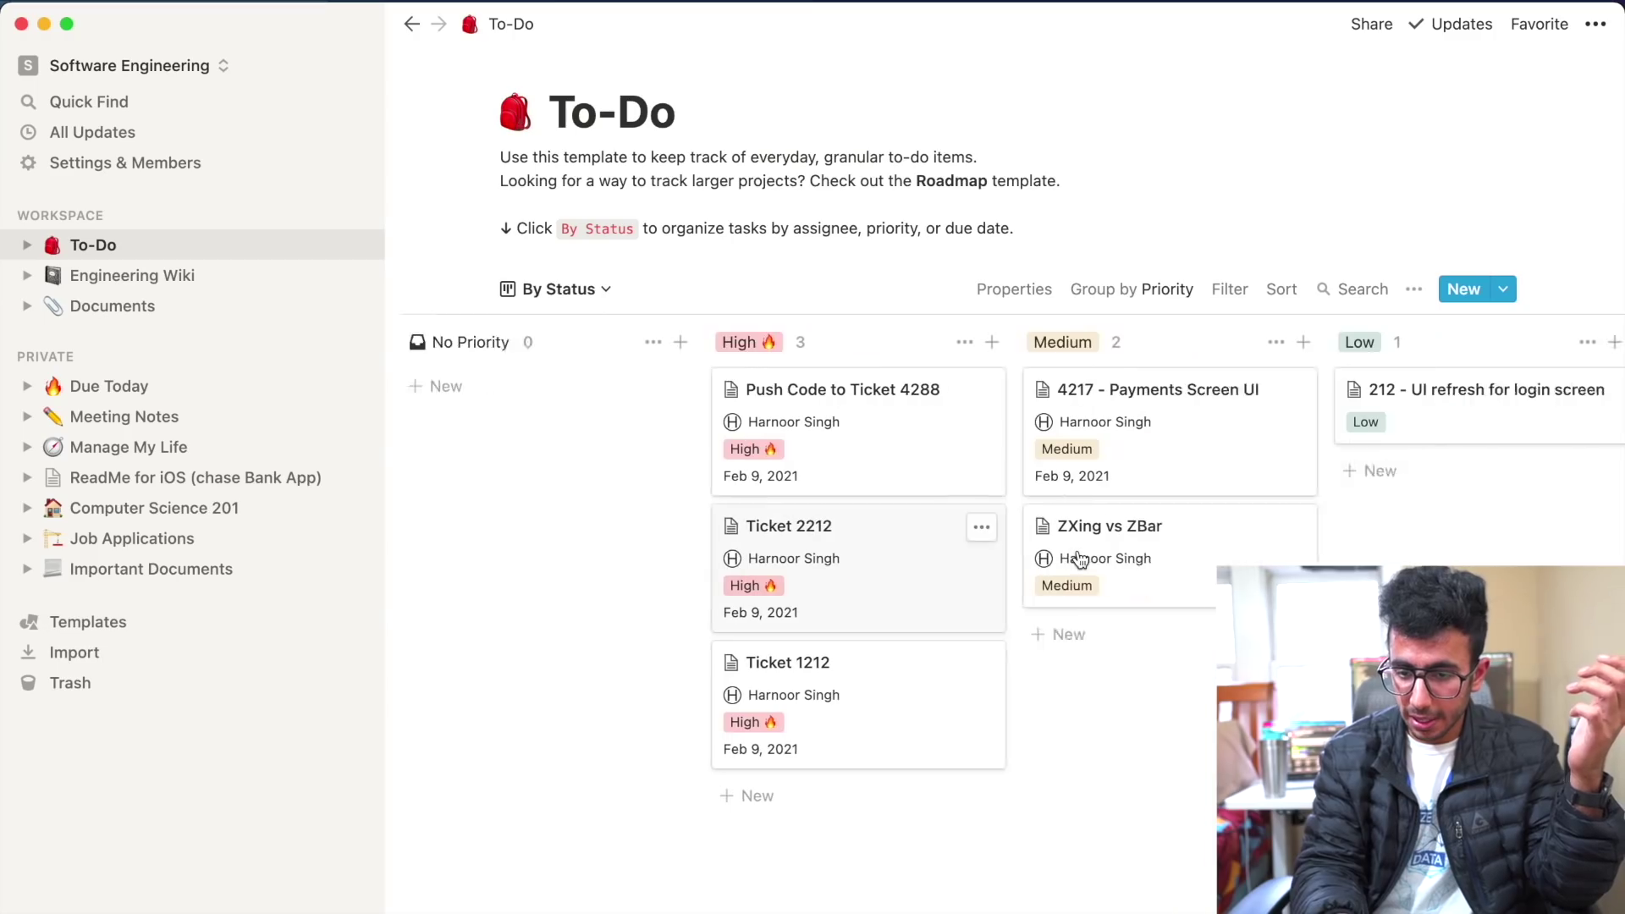
pyautogui.click(1167, 584)
pyautogui.click(1451, 337)
pyautogui.click(1170, 291)
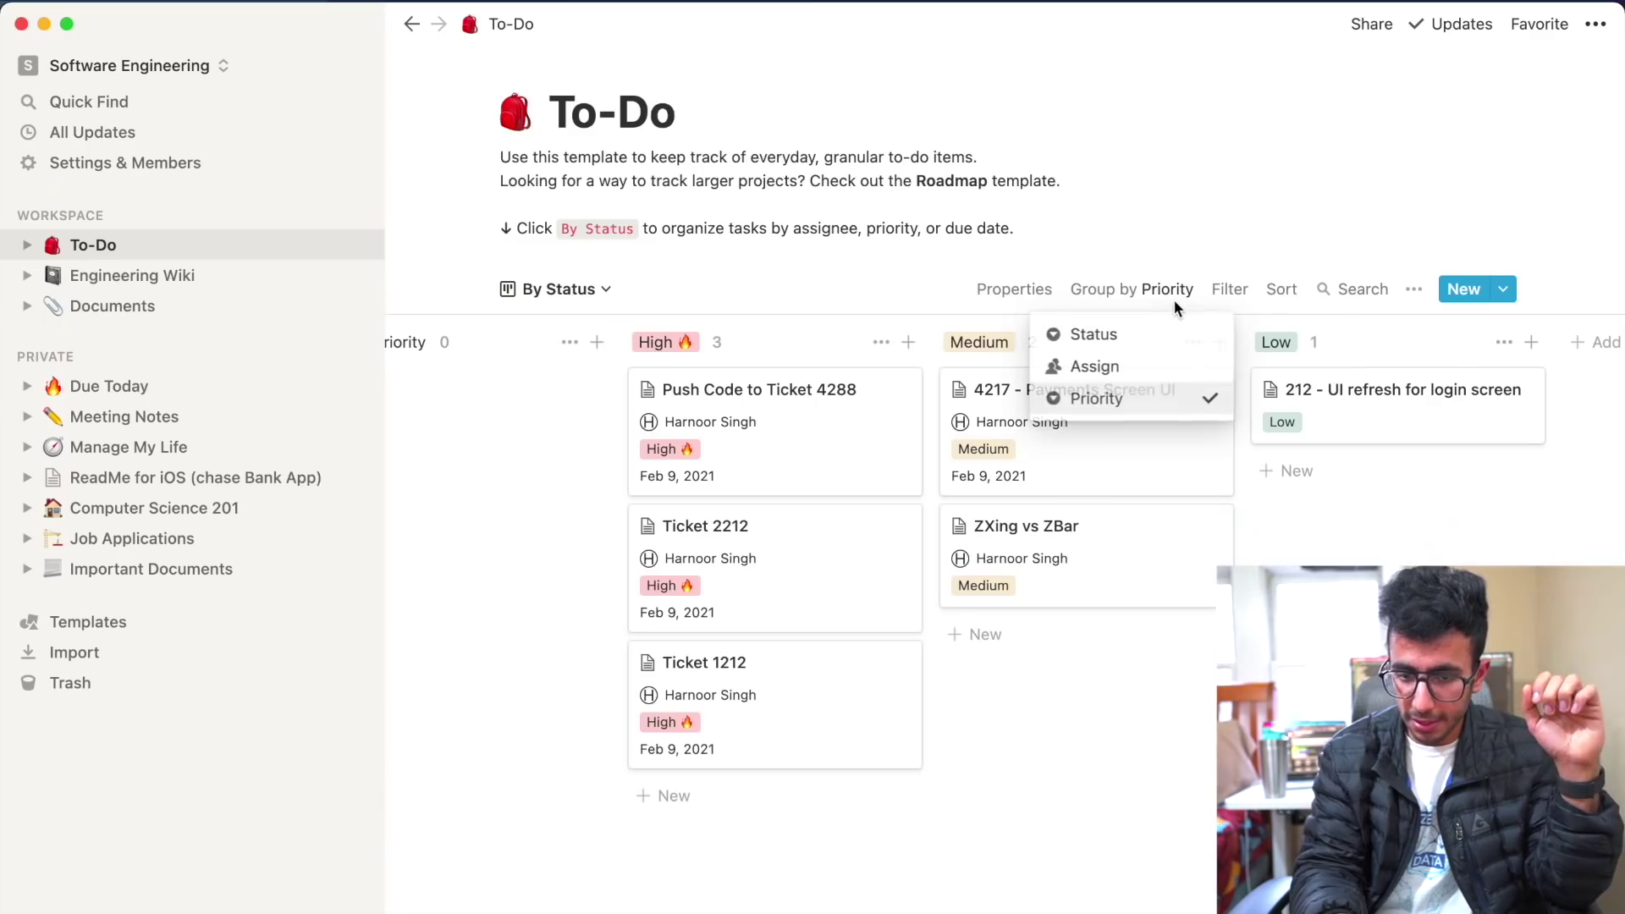
pyautogui.click(1134, 341)
pyautogui.hscroll(2, 838, 580)
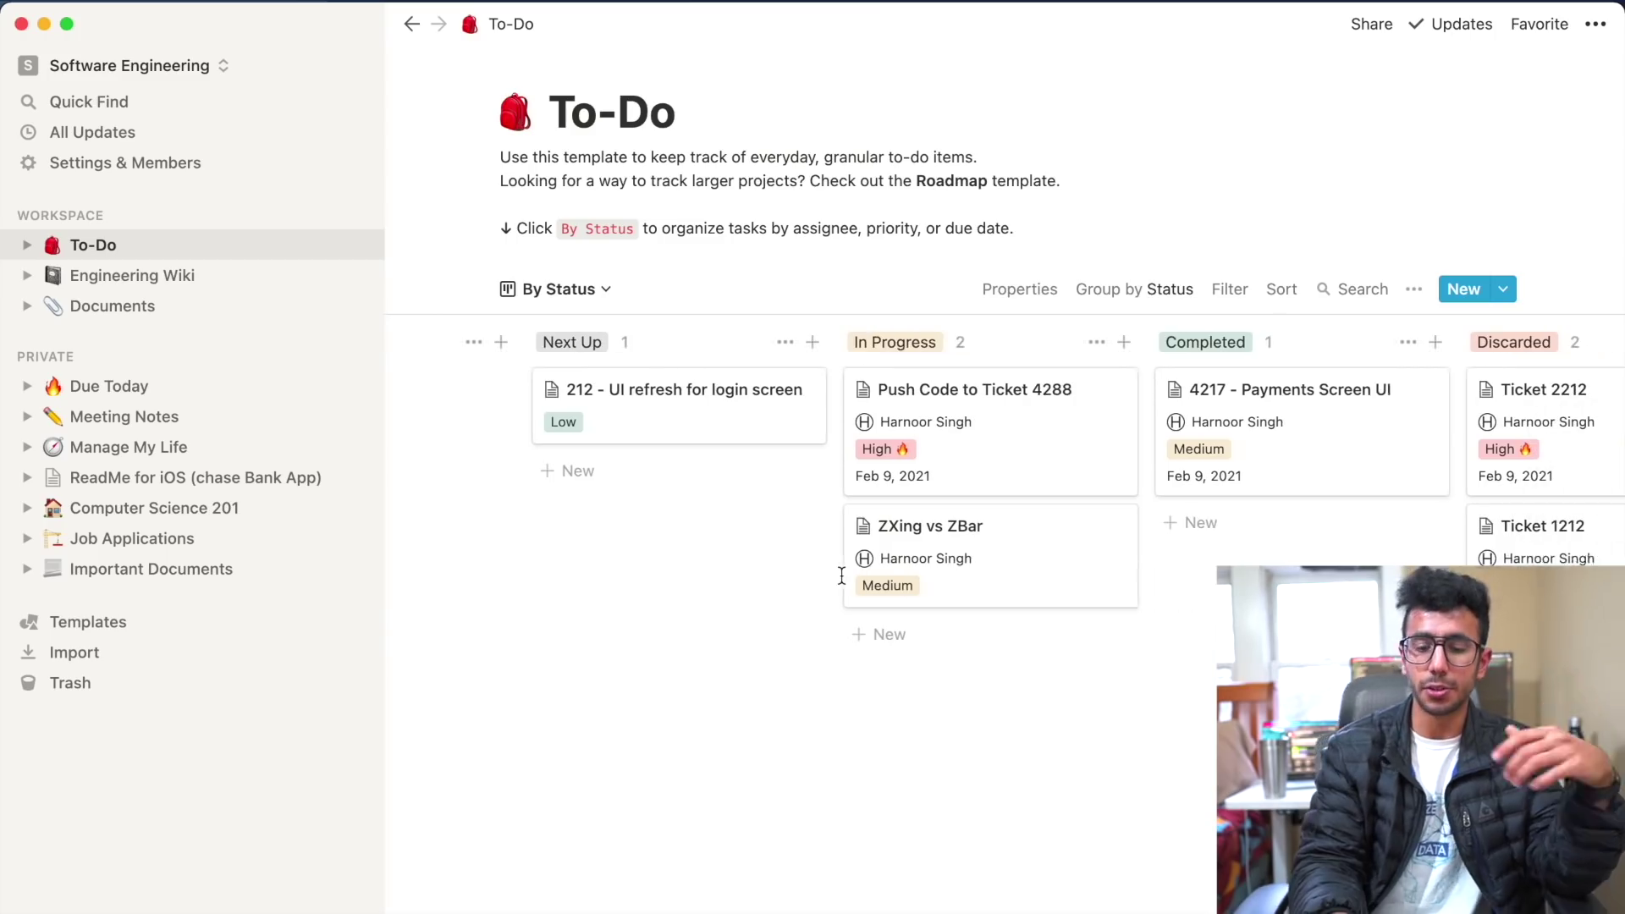
pyautogui.moveTo(995, 702); pyautogui.dragTo(935, 553)
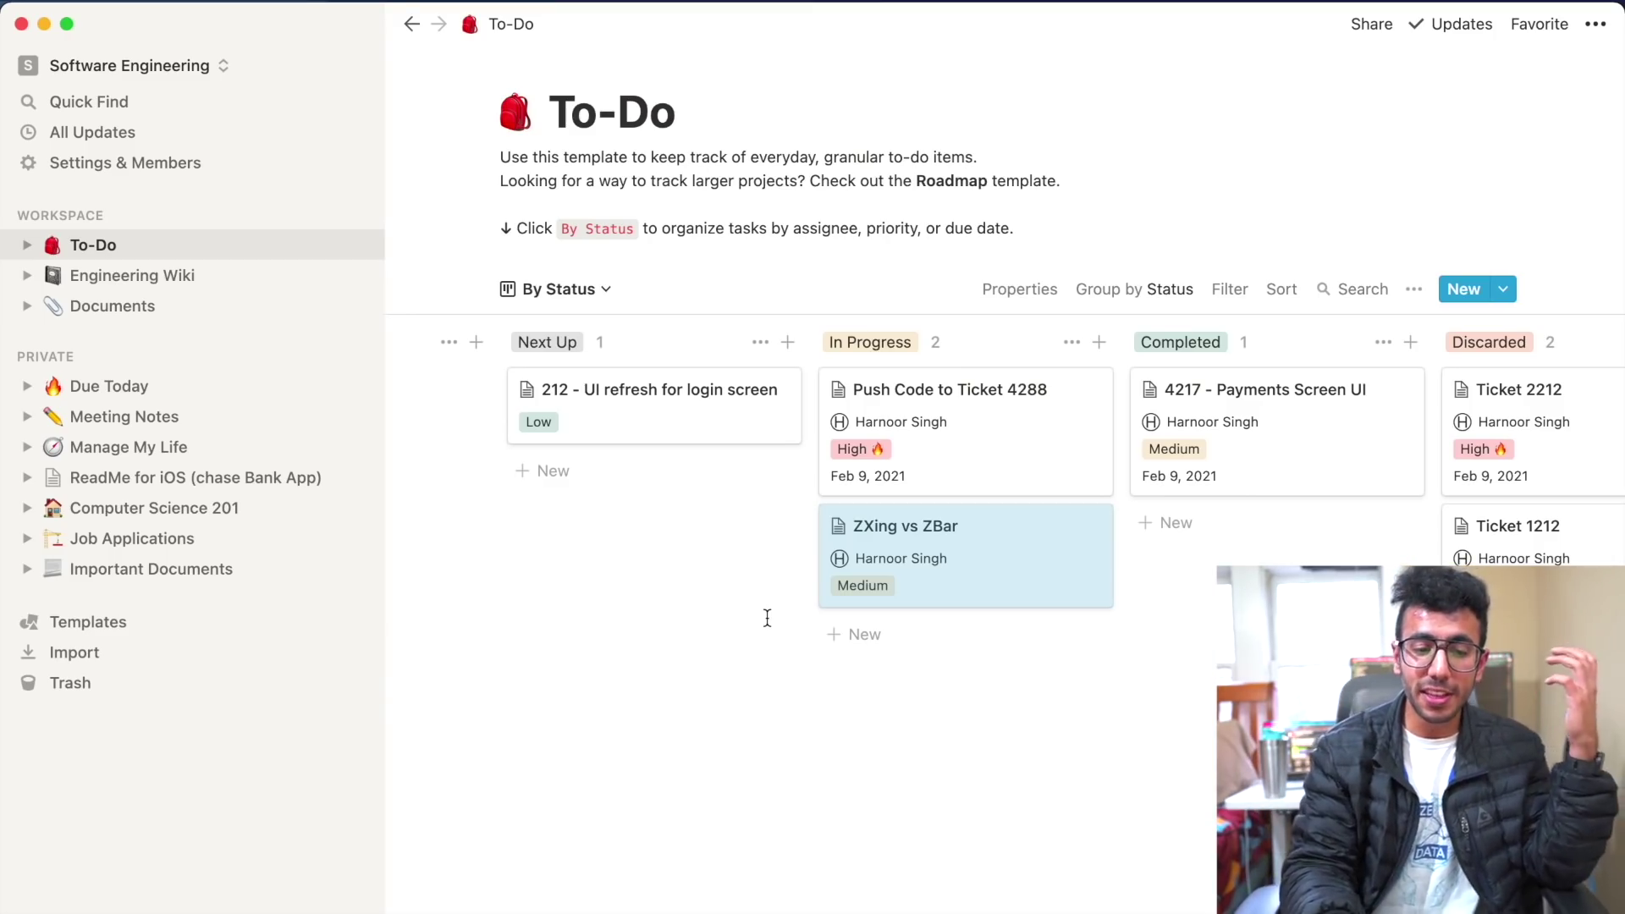
# - Open ReadMe for iOS (chase Bank App) and select its lambda code snippet
pyautogui.click(244, 477)
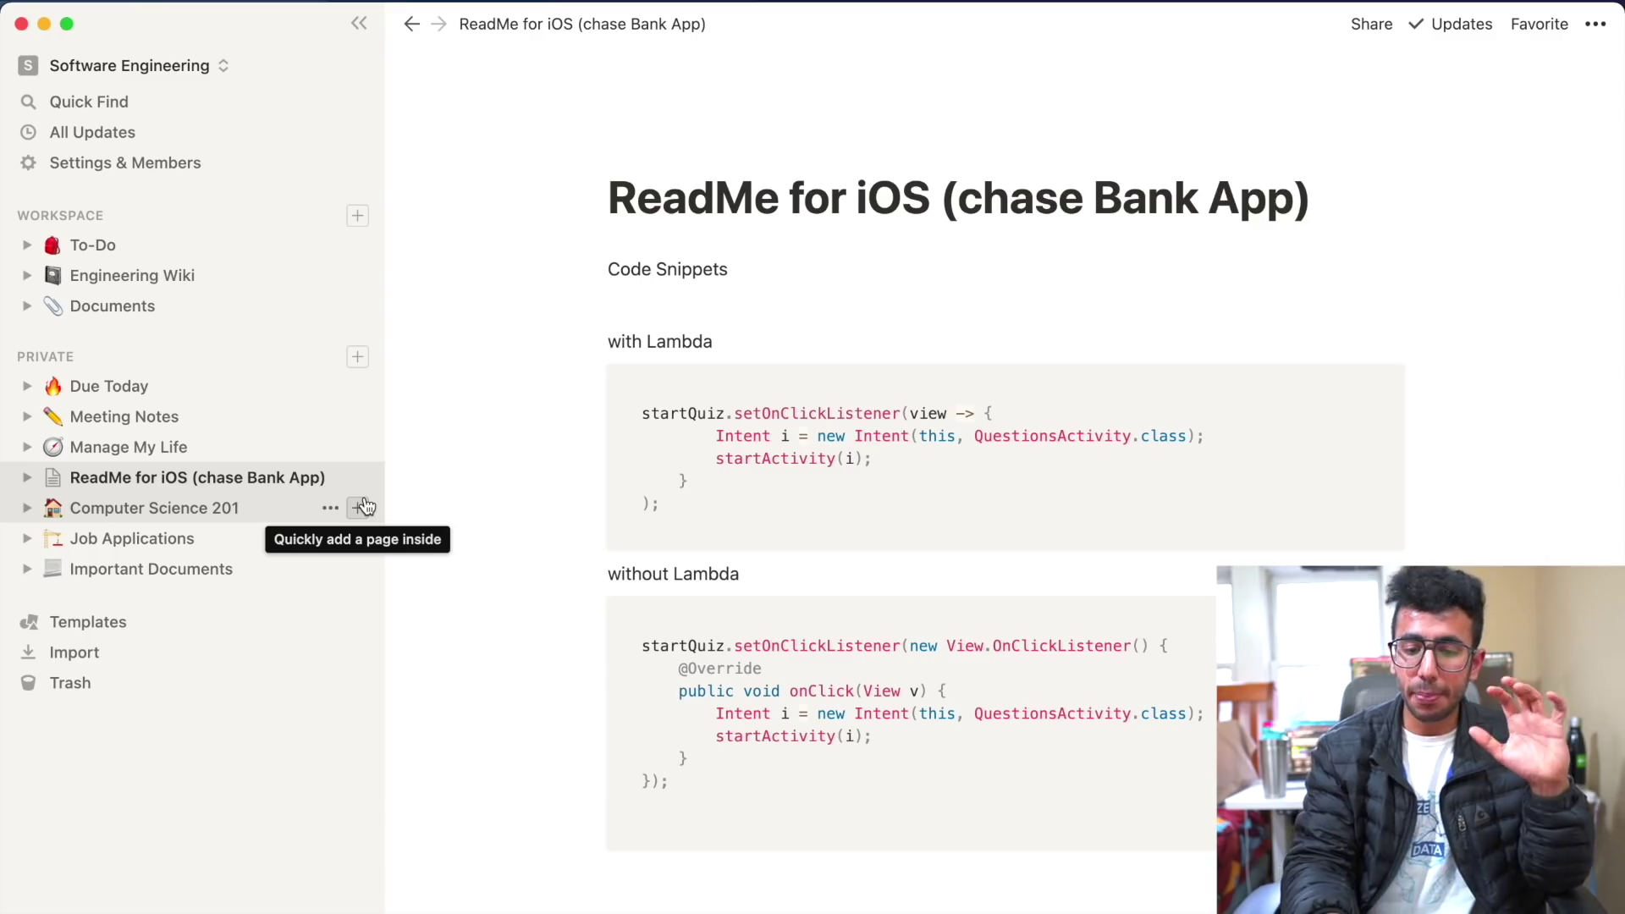
pyautogui.moveTo(707, 513); pyautogui.dragTo(619, 404)
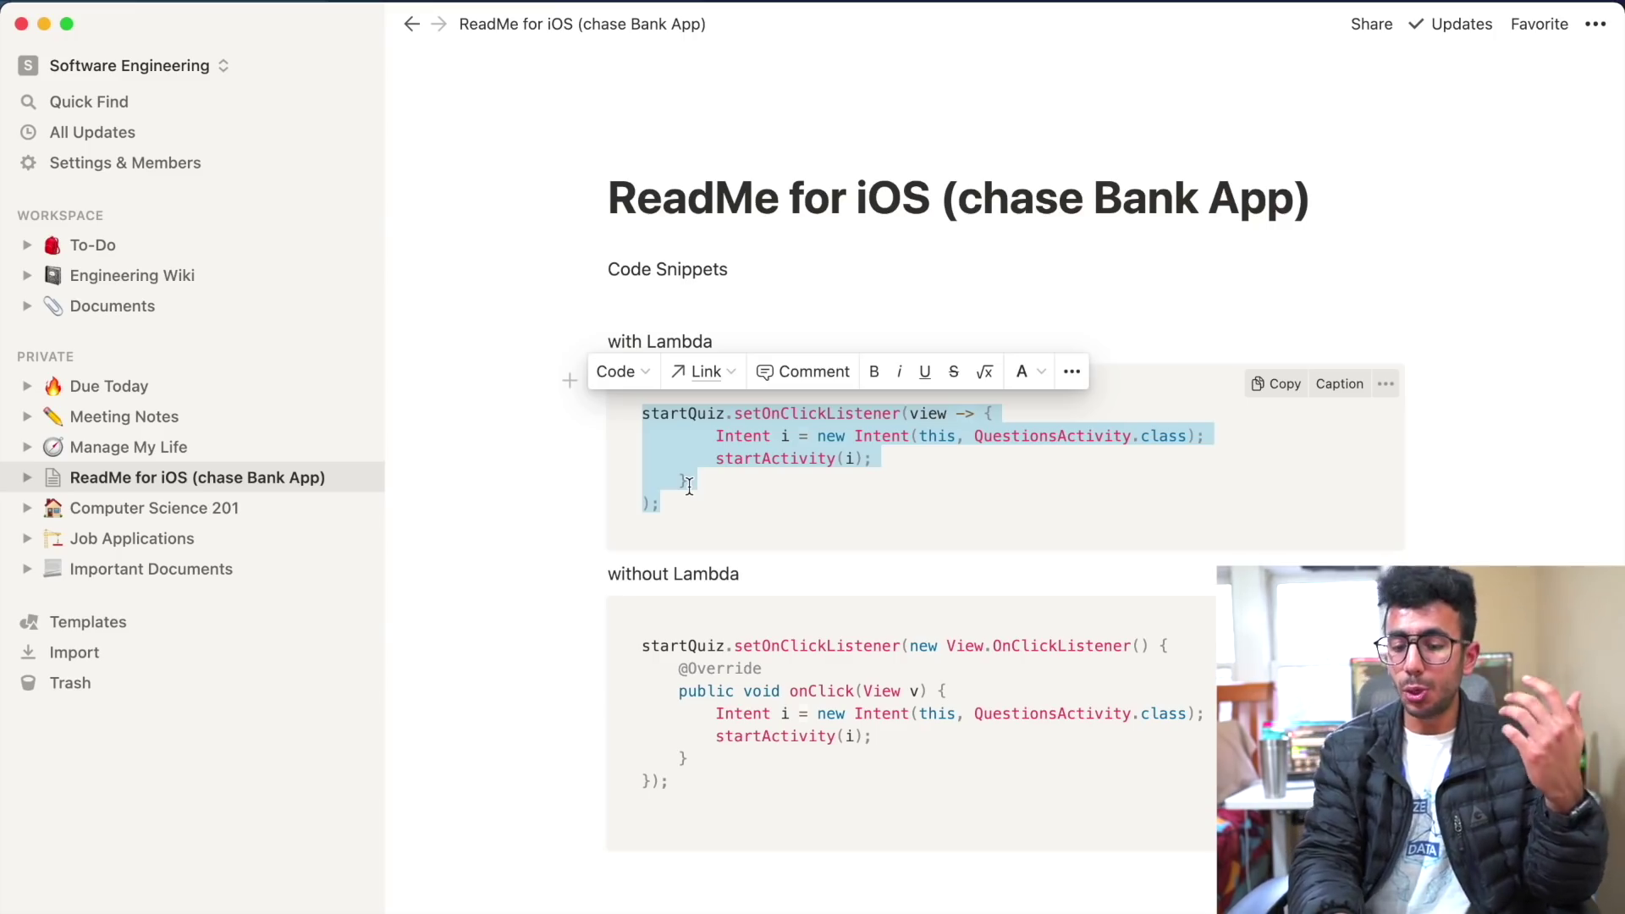
pyautogui.click(689, 487)
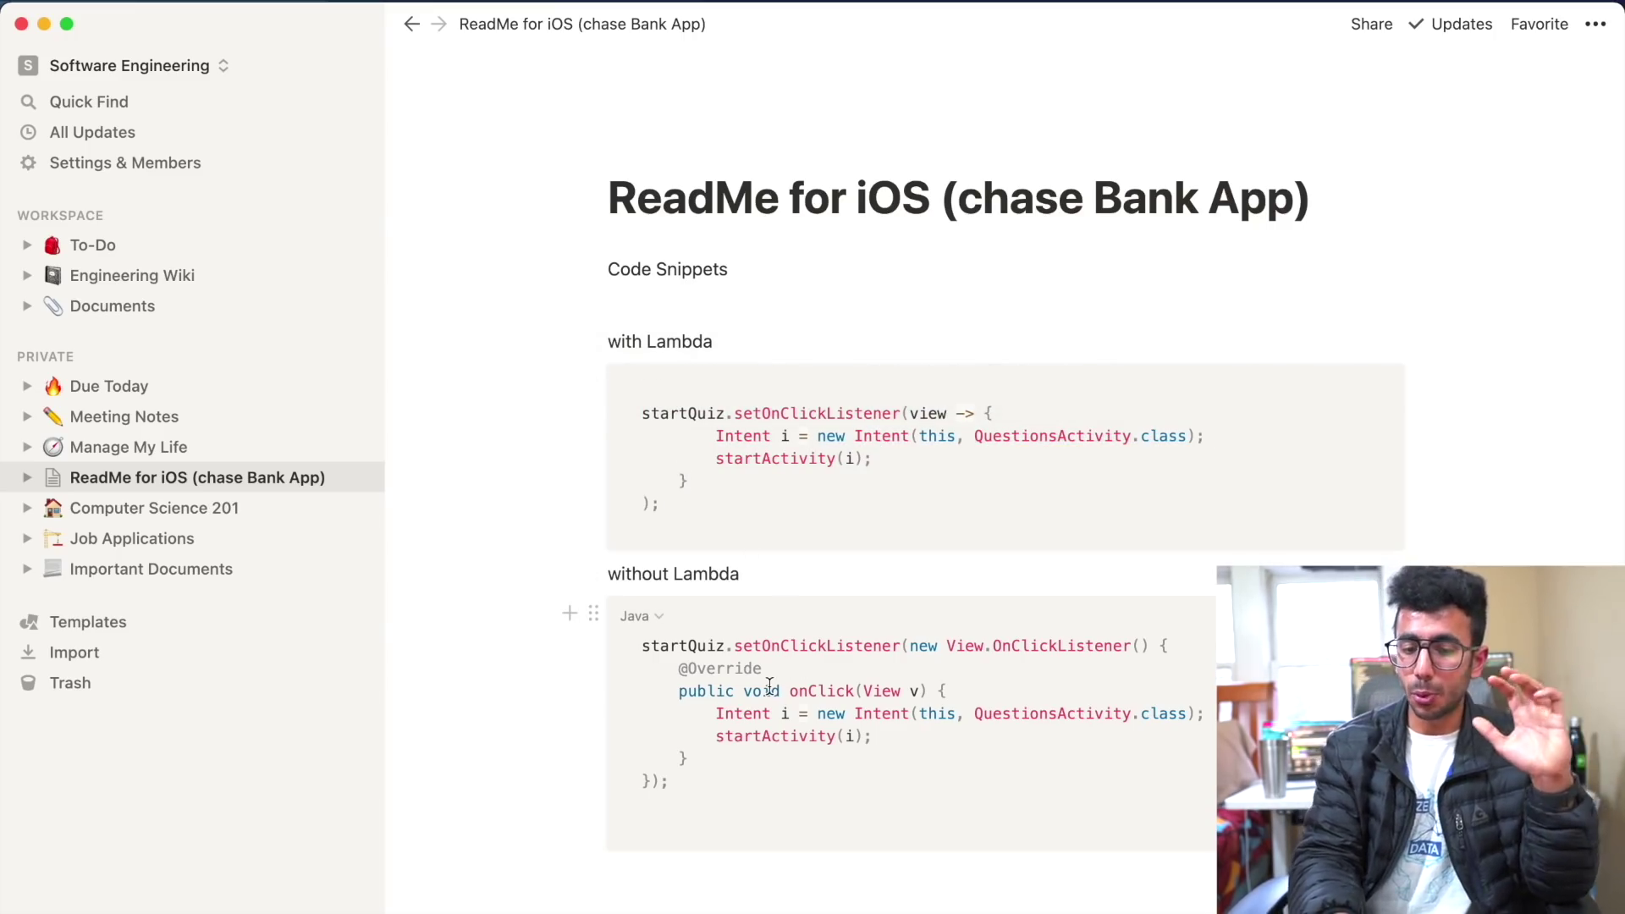
pyautogui.moveTo(720, 516); pyautogui.dragTo(625, 409)
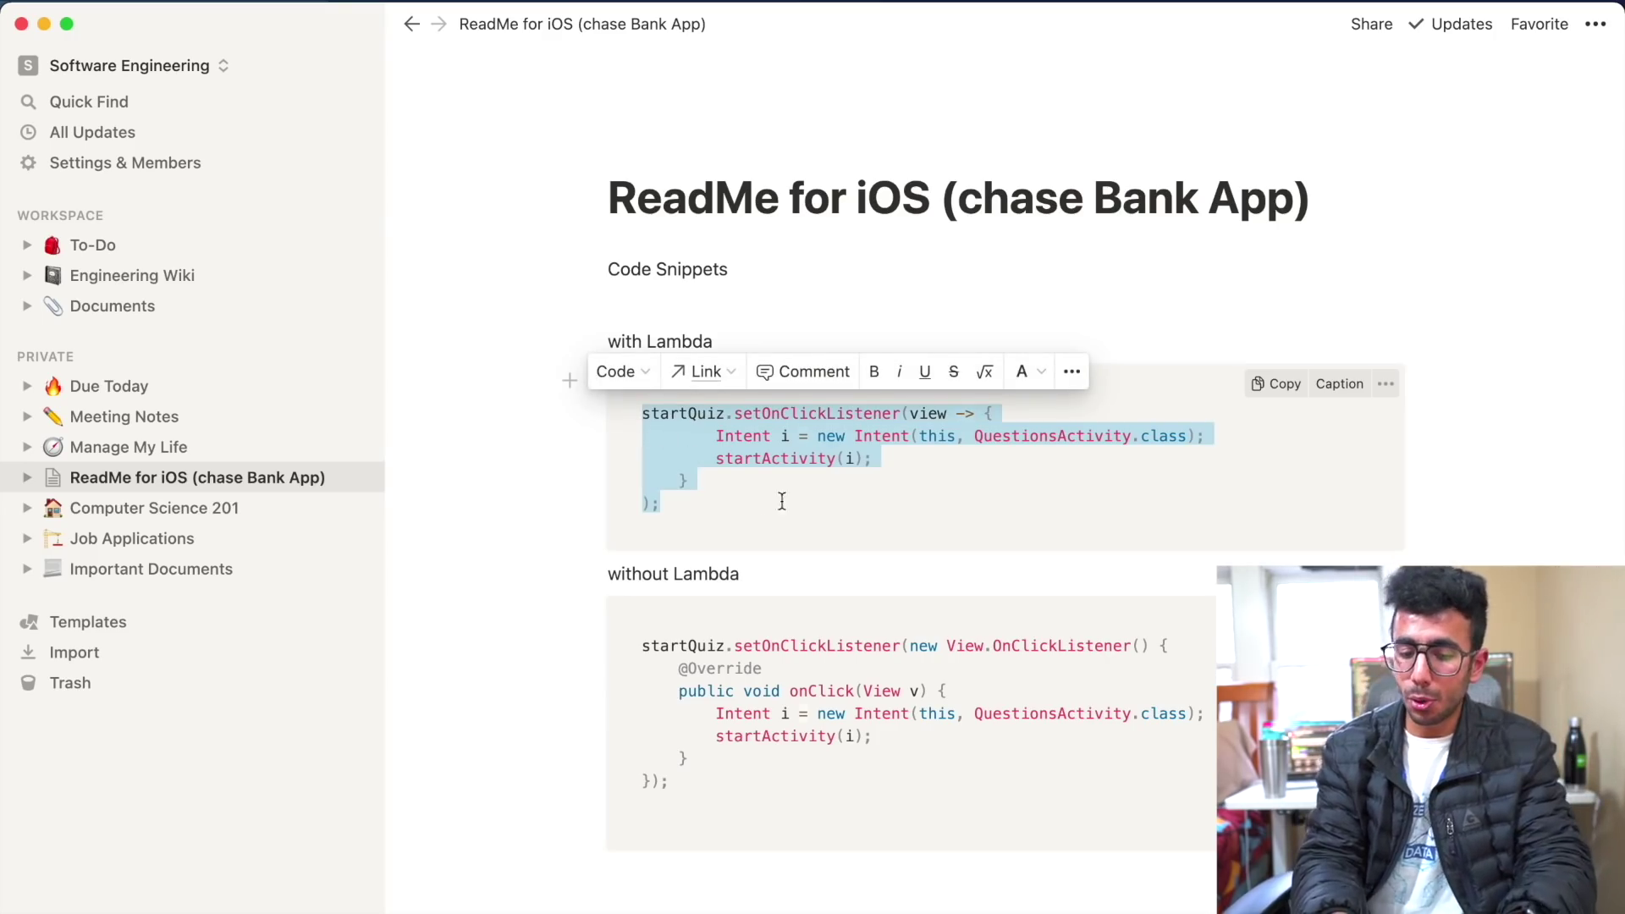
pyautogui.click(706, 842)
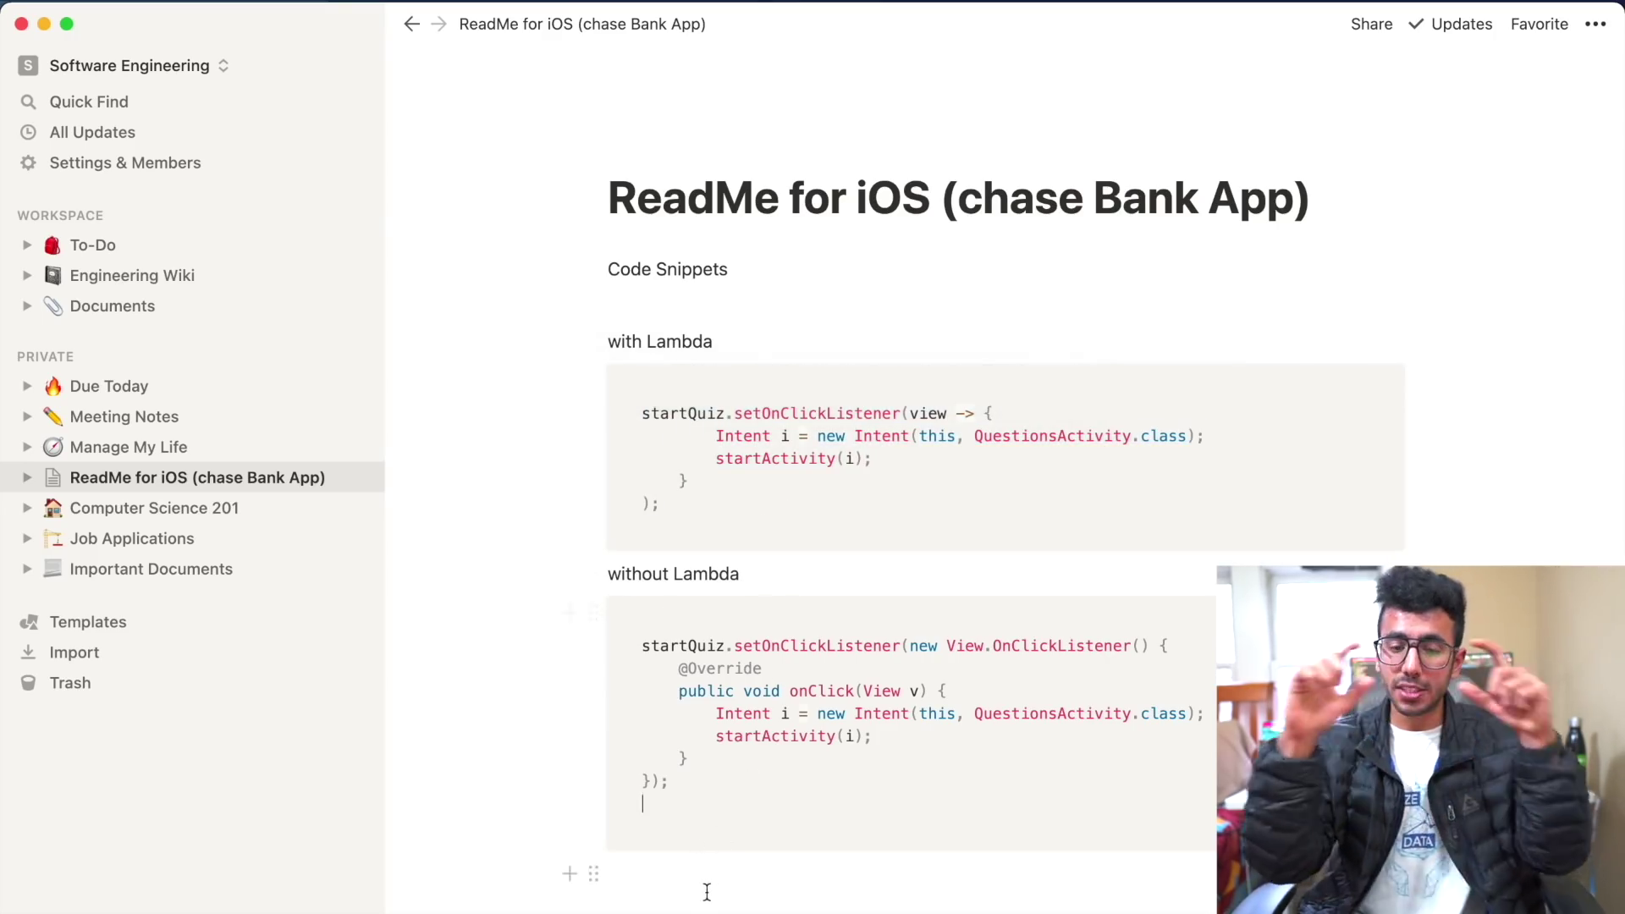
pyautogui.click(707, 893)
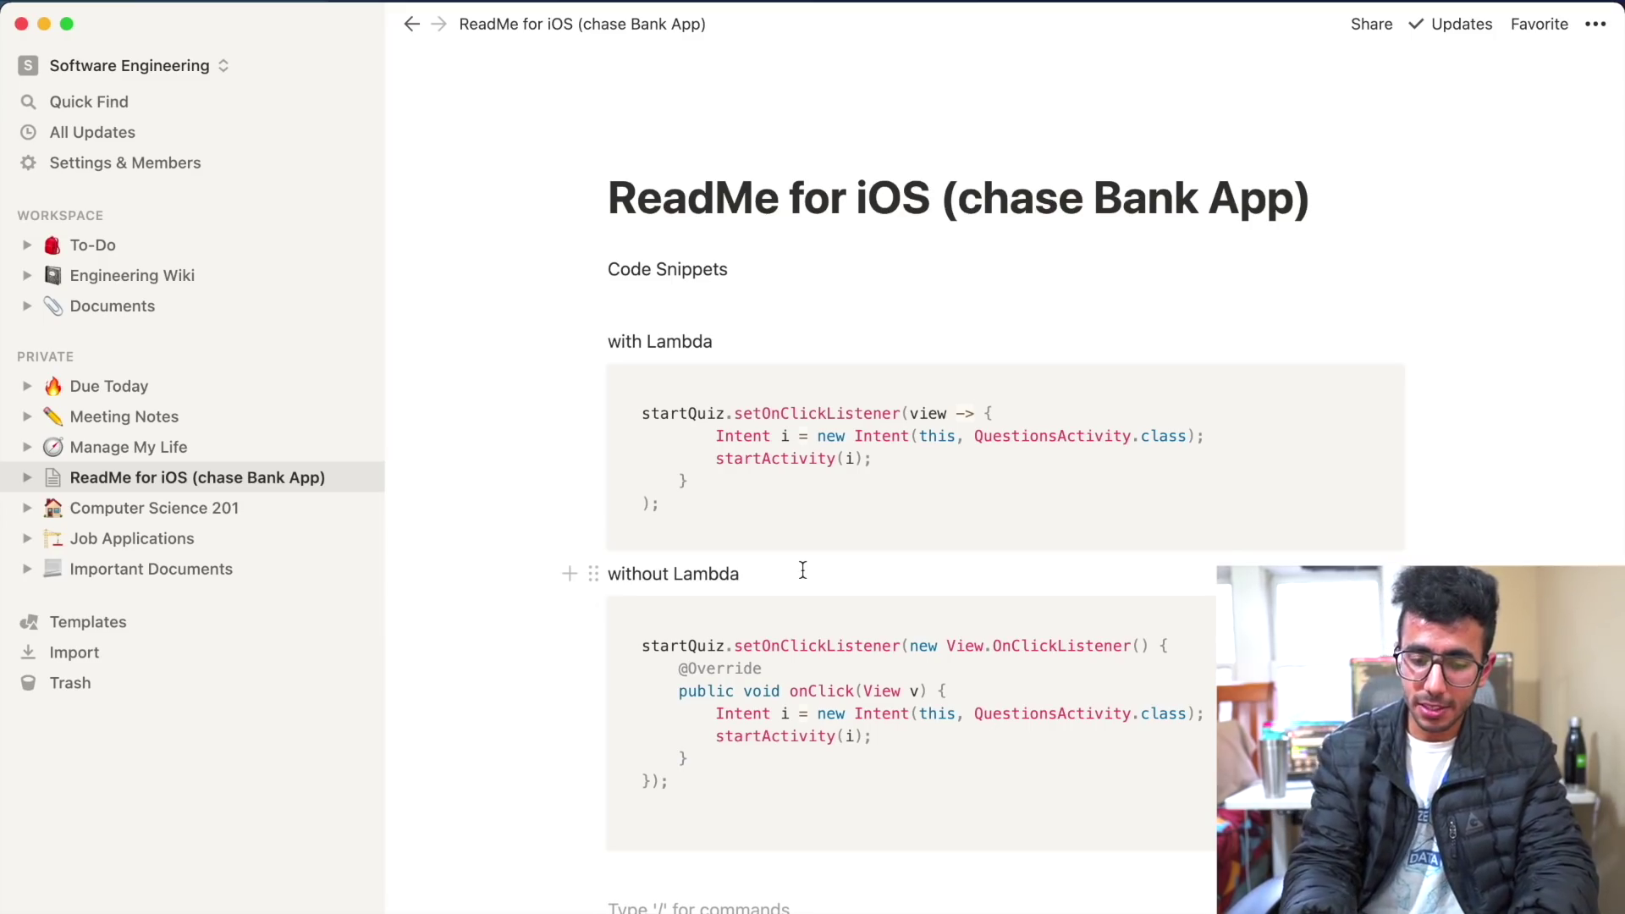
# - Append ': onButton' to the Code Snippets heading and add an empty block below the code
pyautogui.click(772, 343)
pyautogui.press('Return')
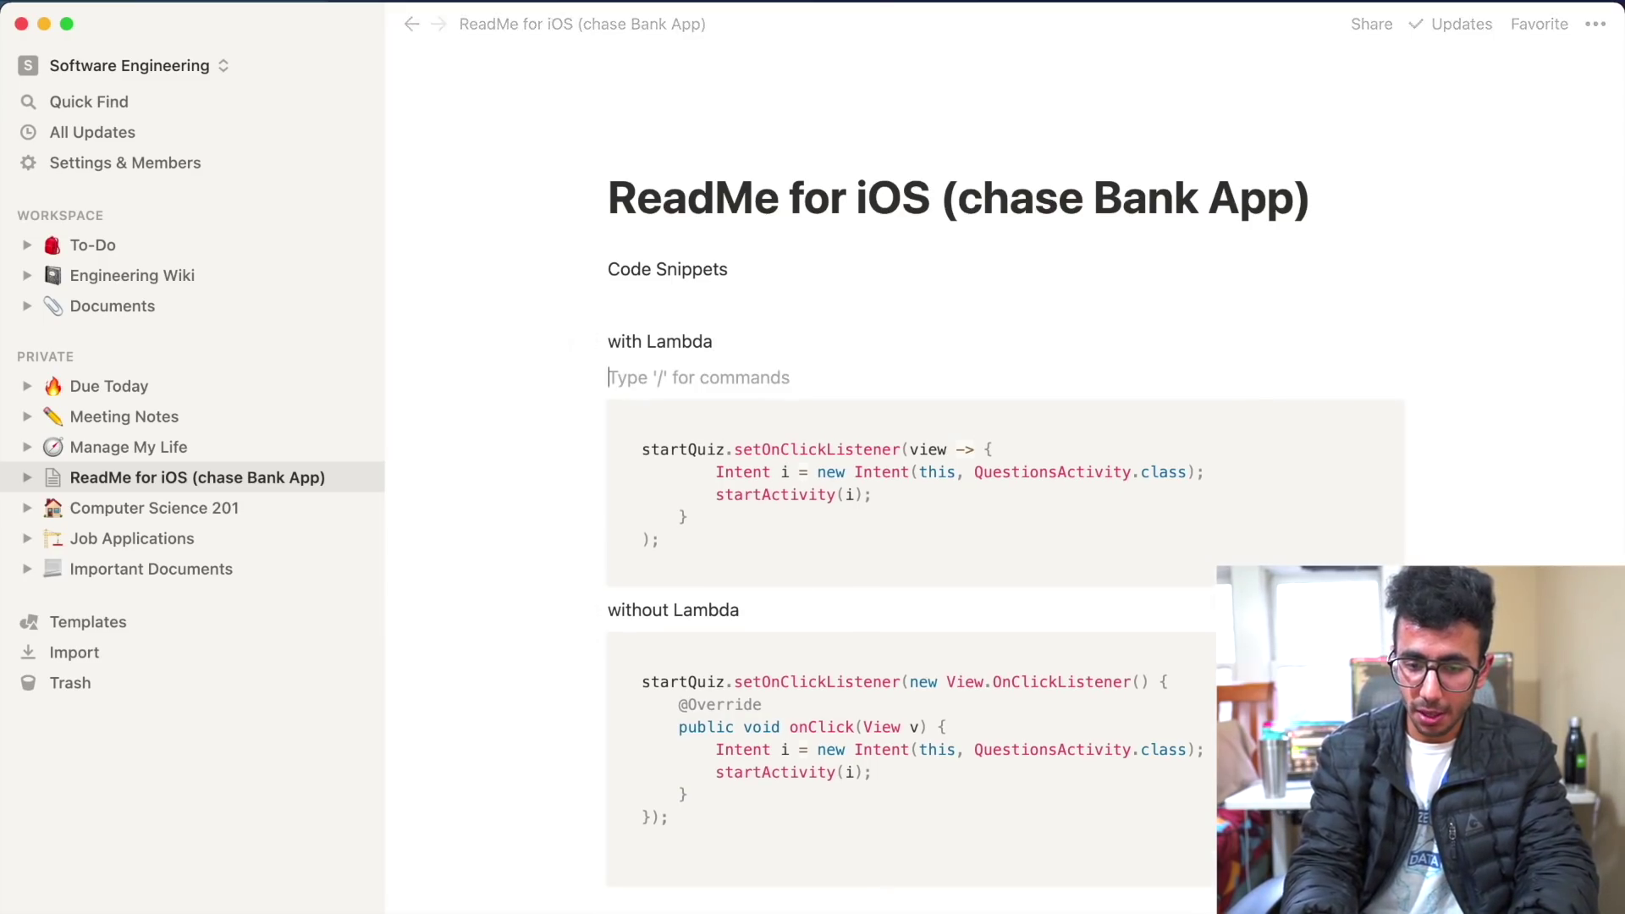
pyautogui.press('BackSpace')
pyautogui.press('Up')
pyautogui.press('Up')
pyautogui.click(806, 260)
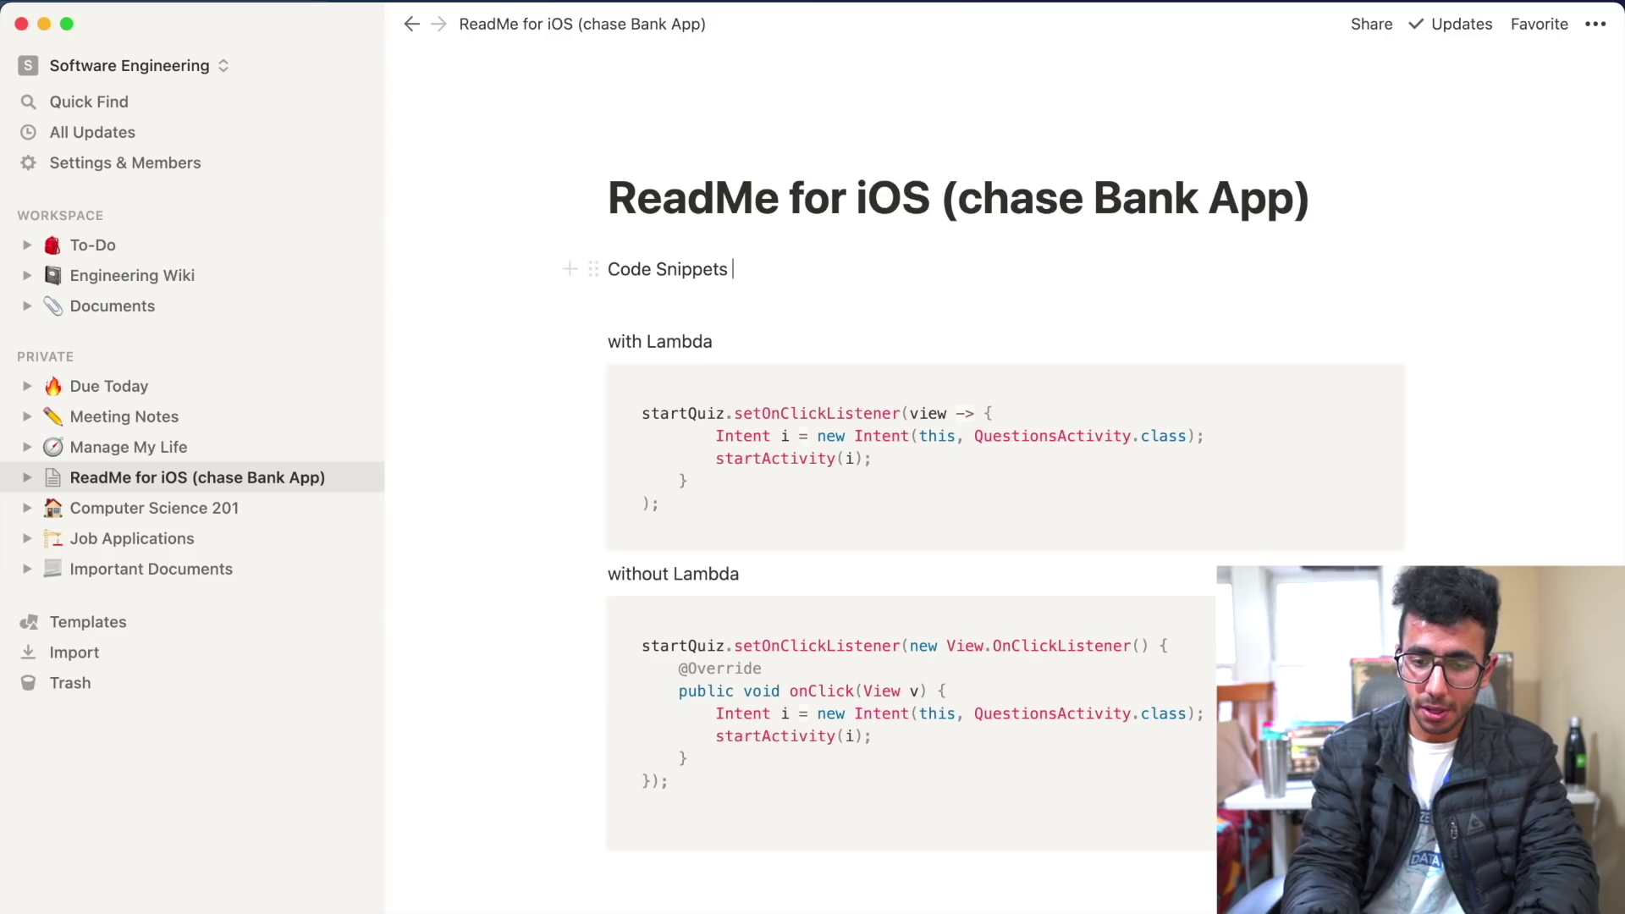
pyautogui.write(': onBut')
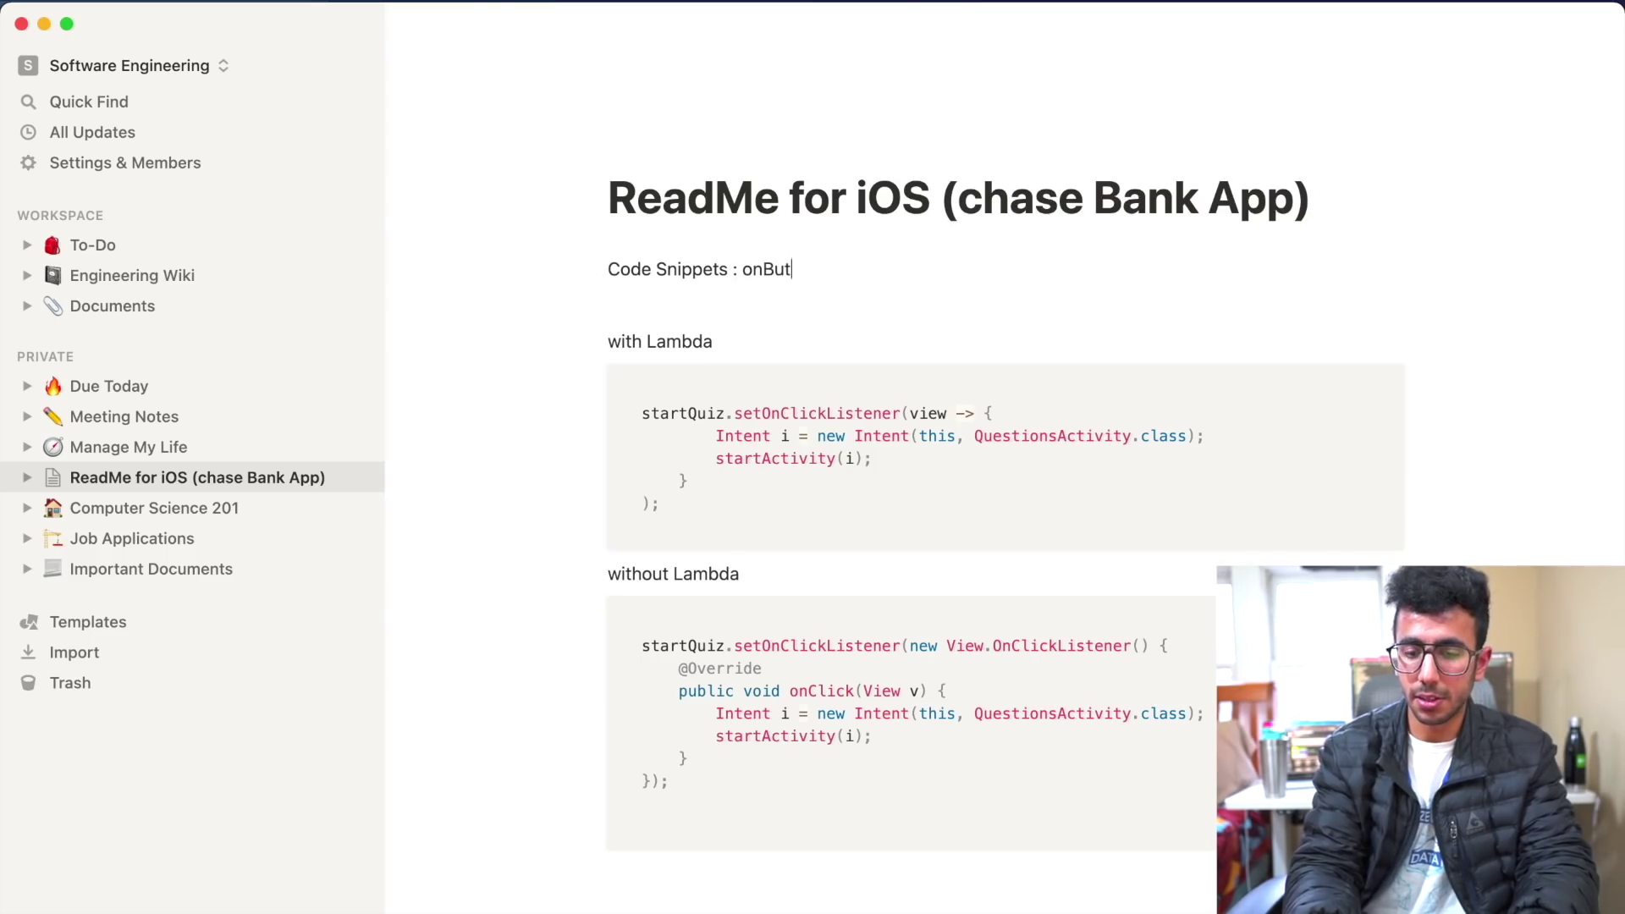
pyautogui.write('ton Click Listener')
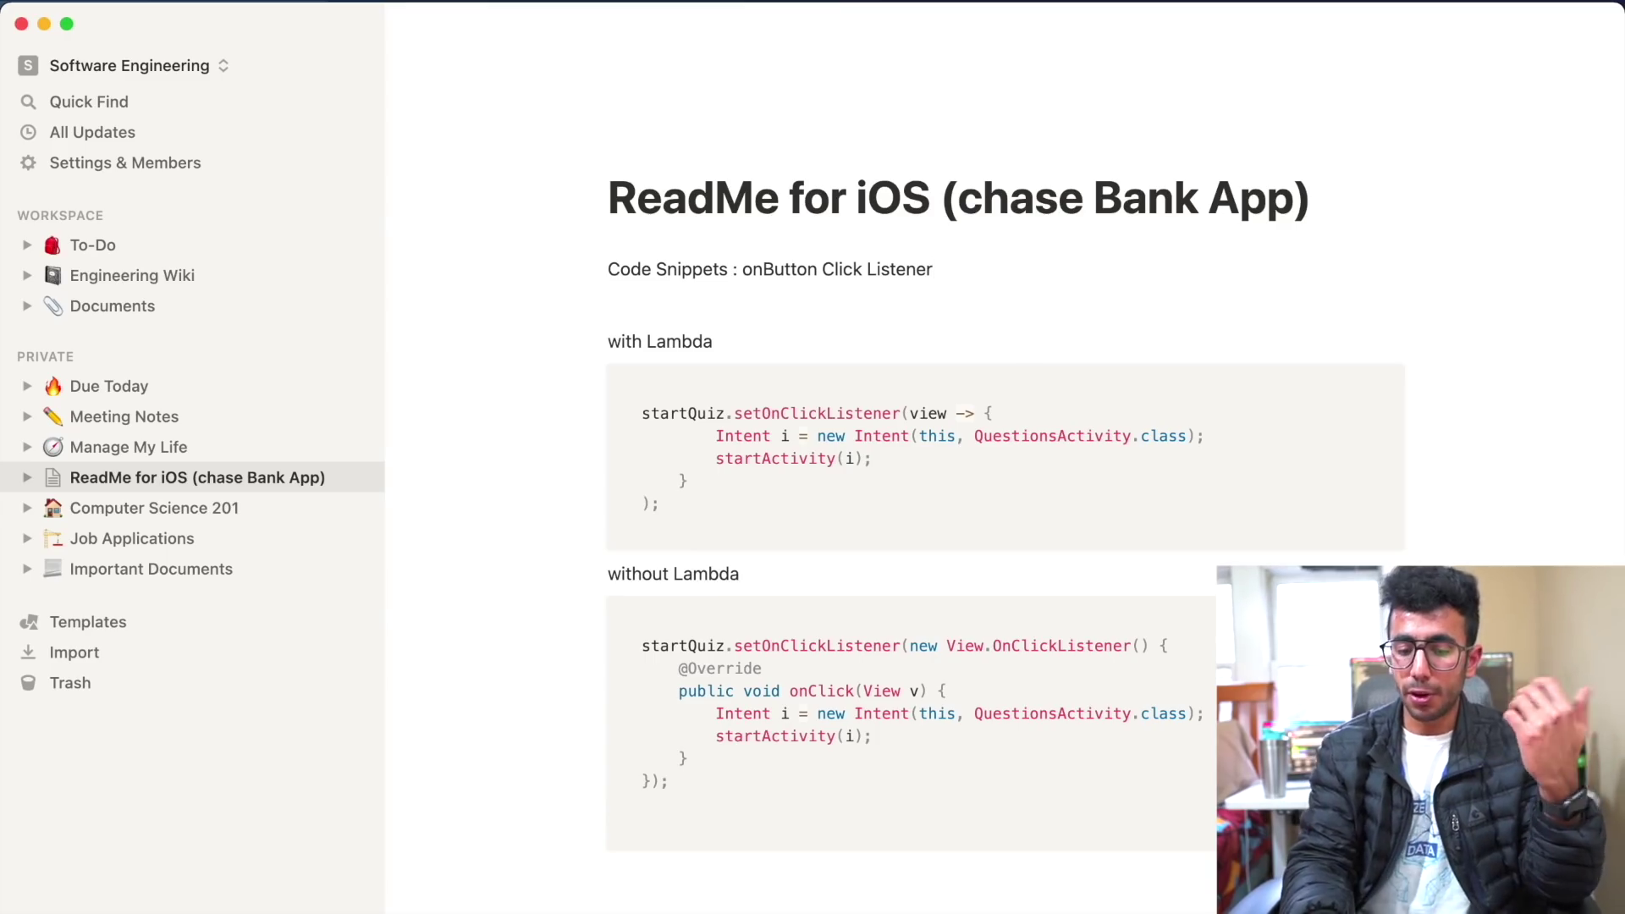
pyautogui.click(754, 892)
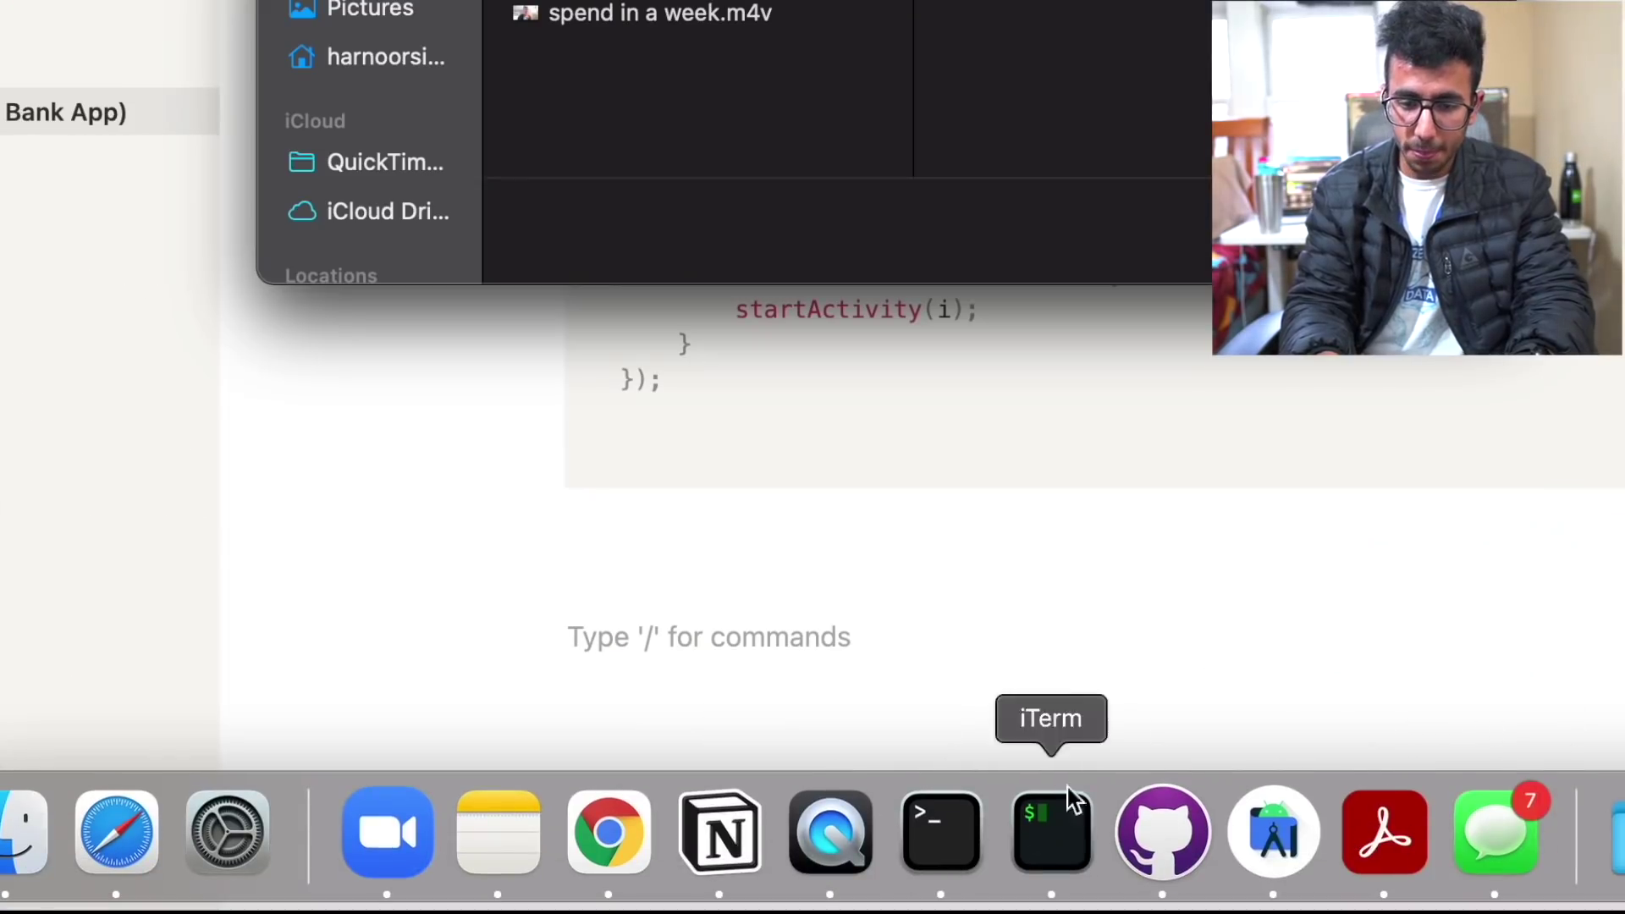
# - In Android Studio, open QuestionsActivity.java and select its setFragment method on lines 23–28
pyautogui.click(1271, 881)
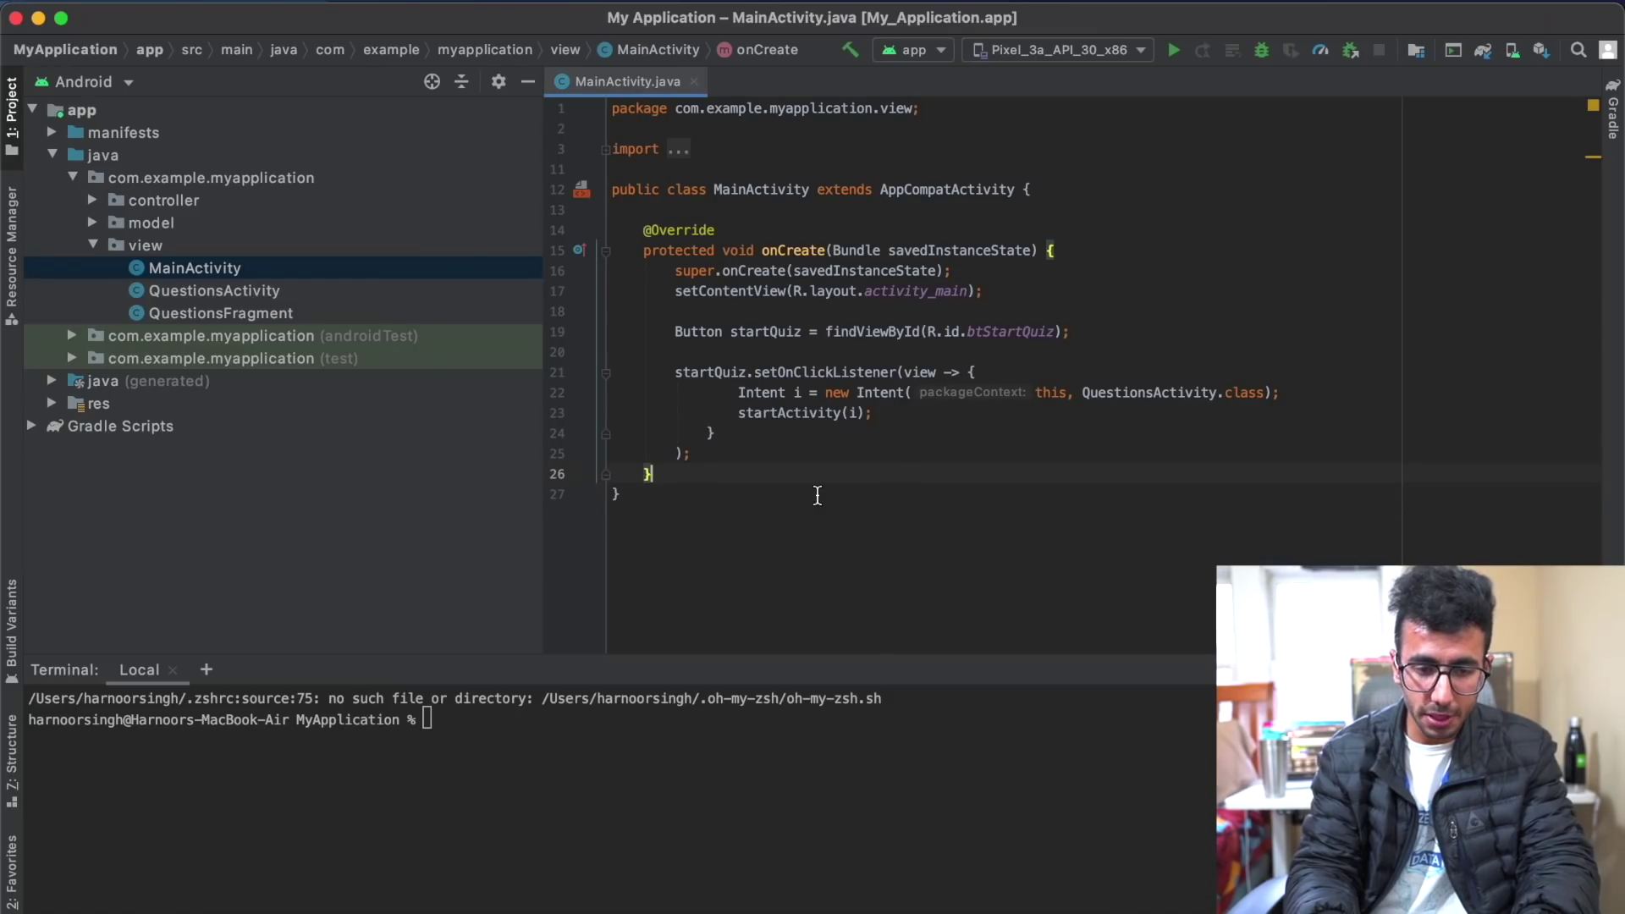
pyautogui.click(816, 497)
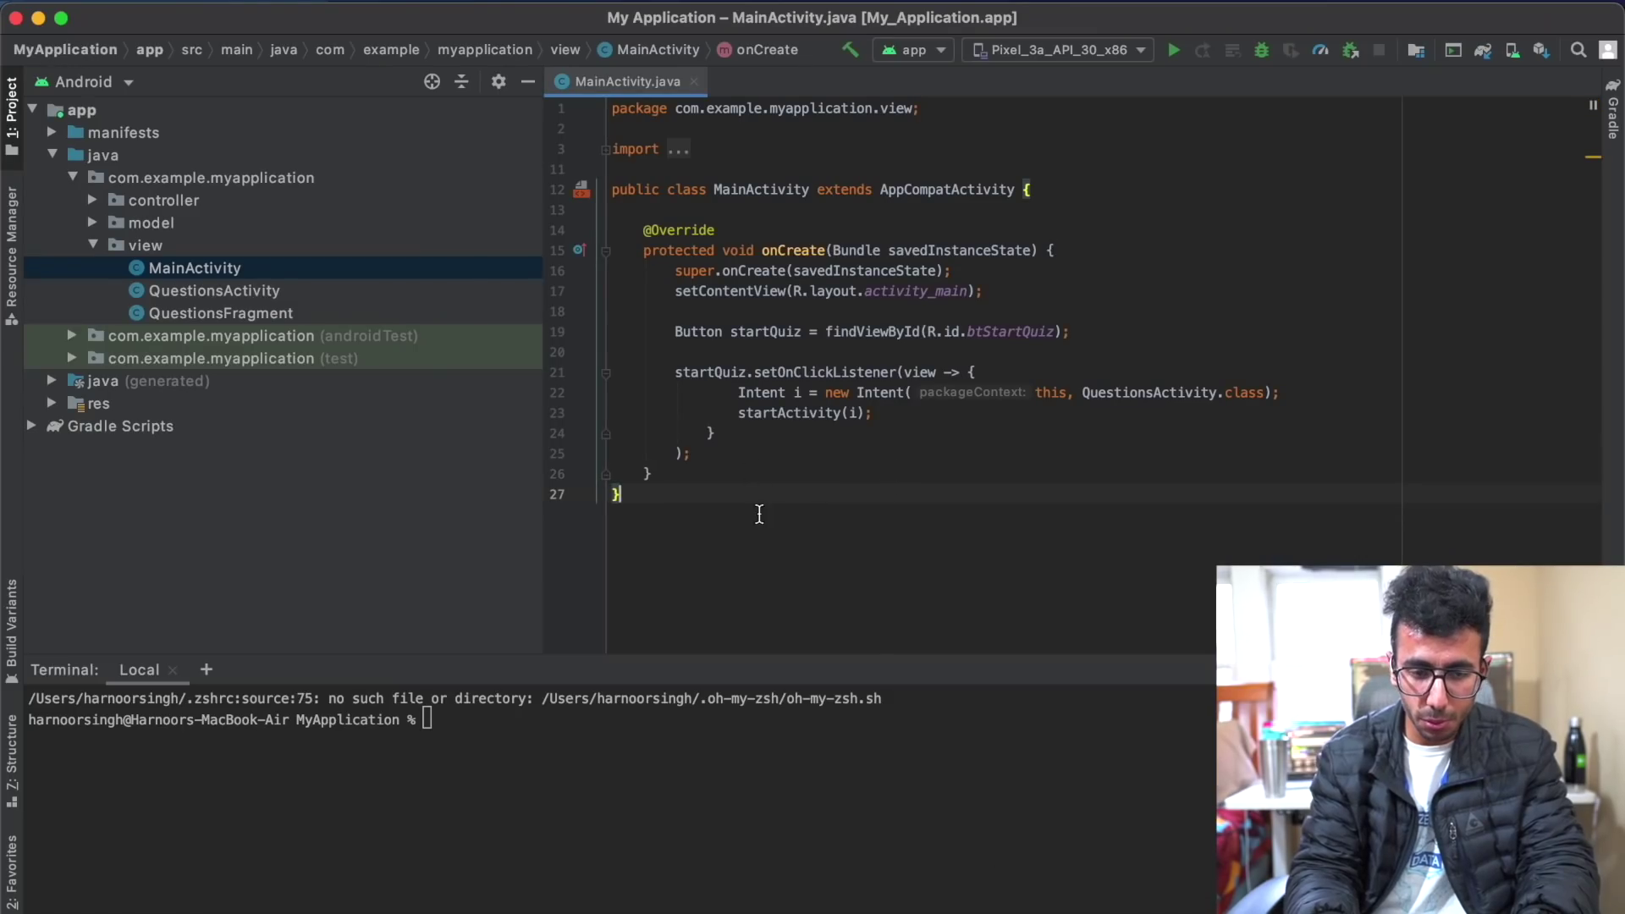
pyautogui.doubleClick(220, 291)
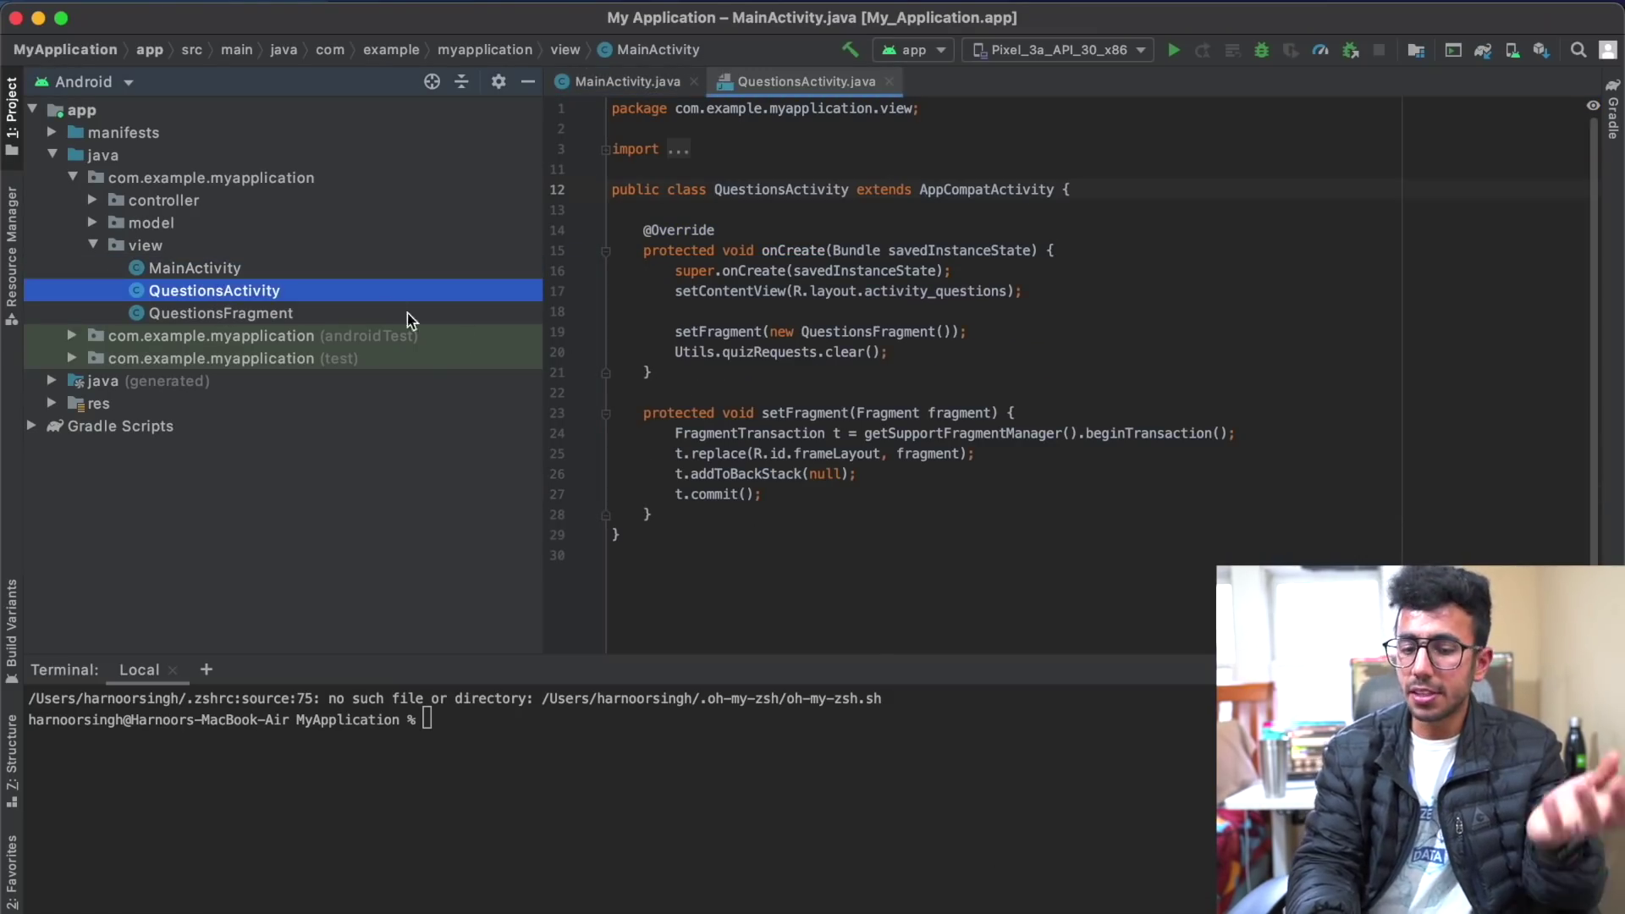
pyautogui.moveTo(762, 514); pyautogui.dragTo(644, 413)
pyautogui.press('super+c')
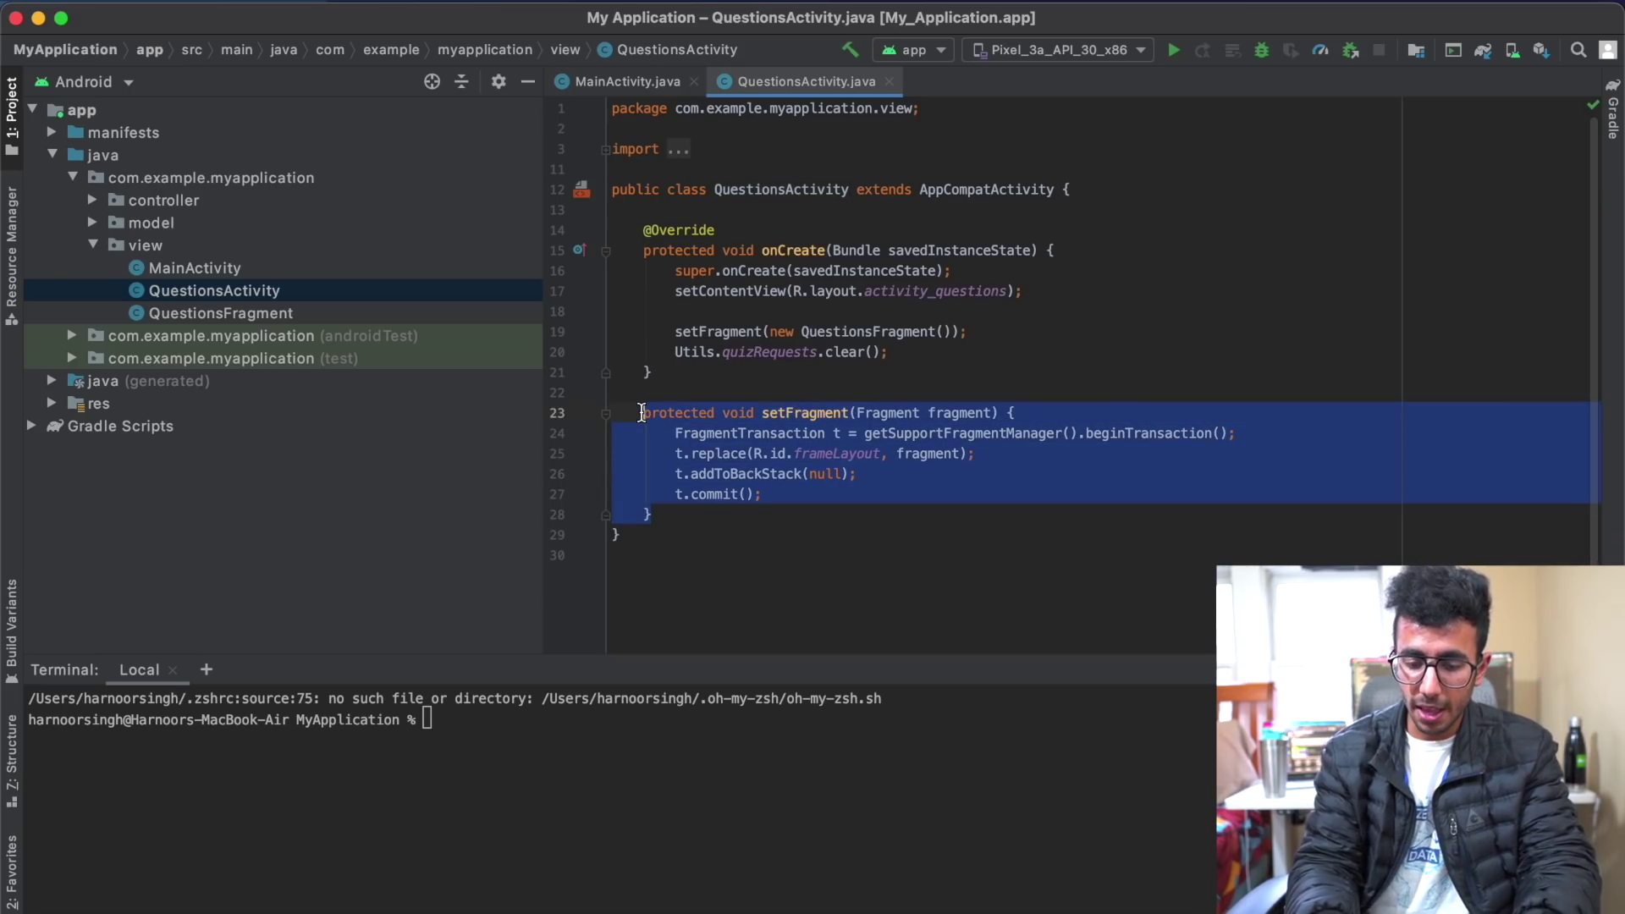
pyautogui.hotkey('ctrl', 'Up')
# - Paste the setFragment code into the ReadMe page as a new code block
pyautogui.click(1257, 326)
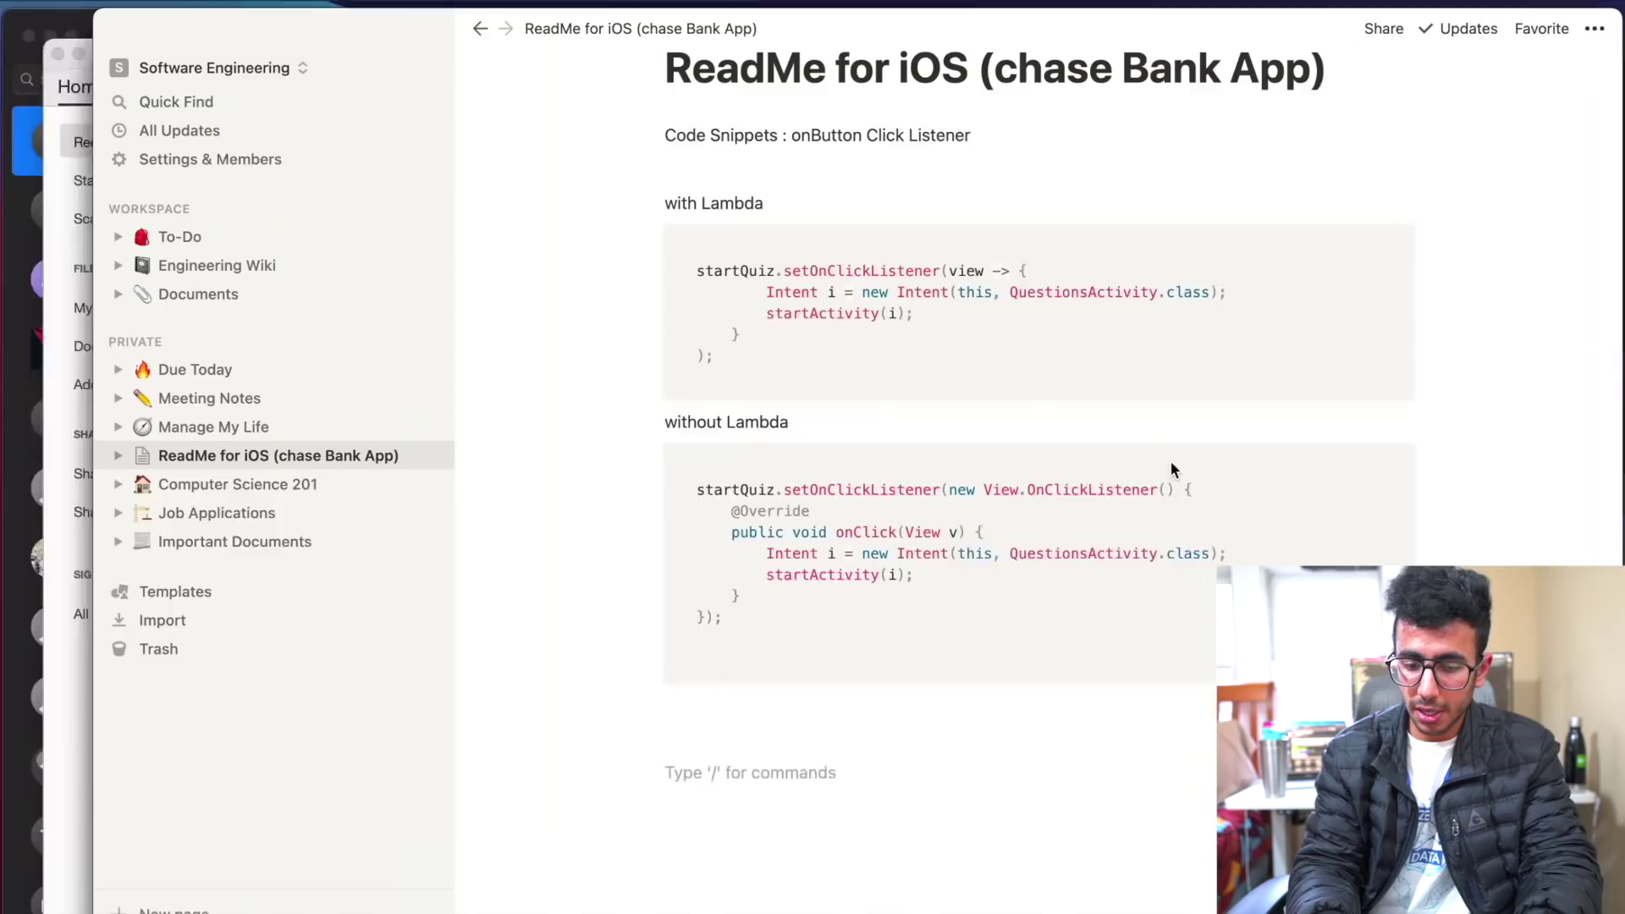
pyautogui.press('super+v')
pyautogui.press('super+z')
pyautogui.press('super+v')
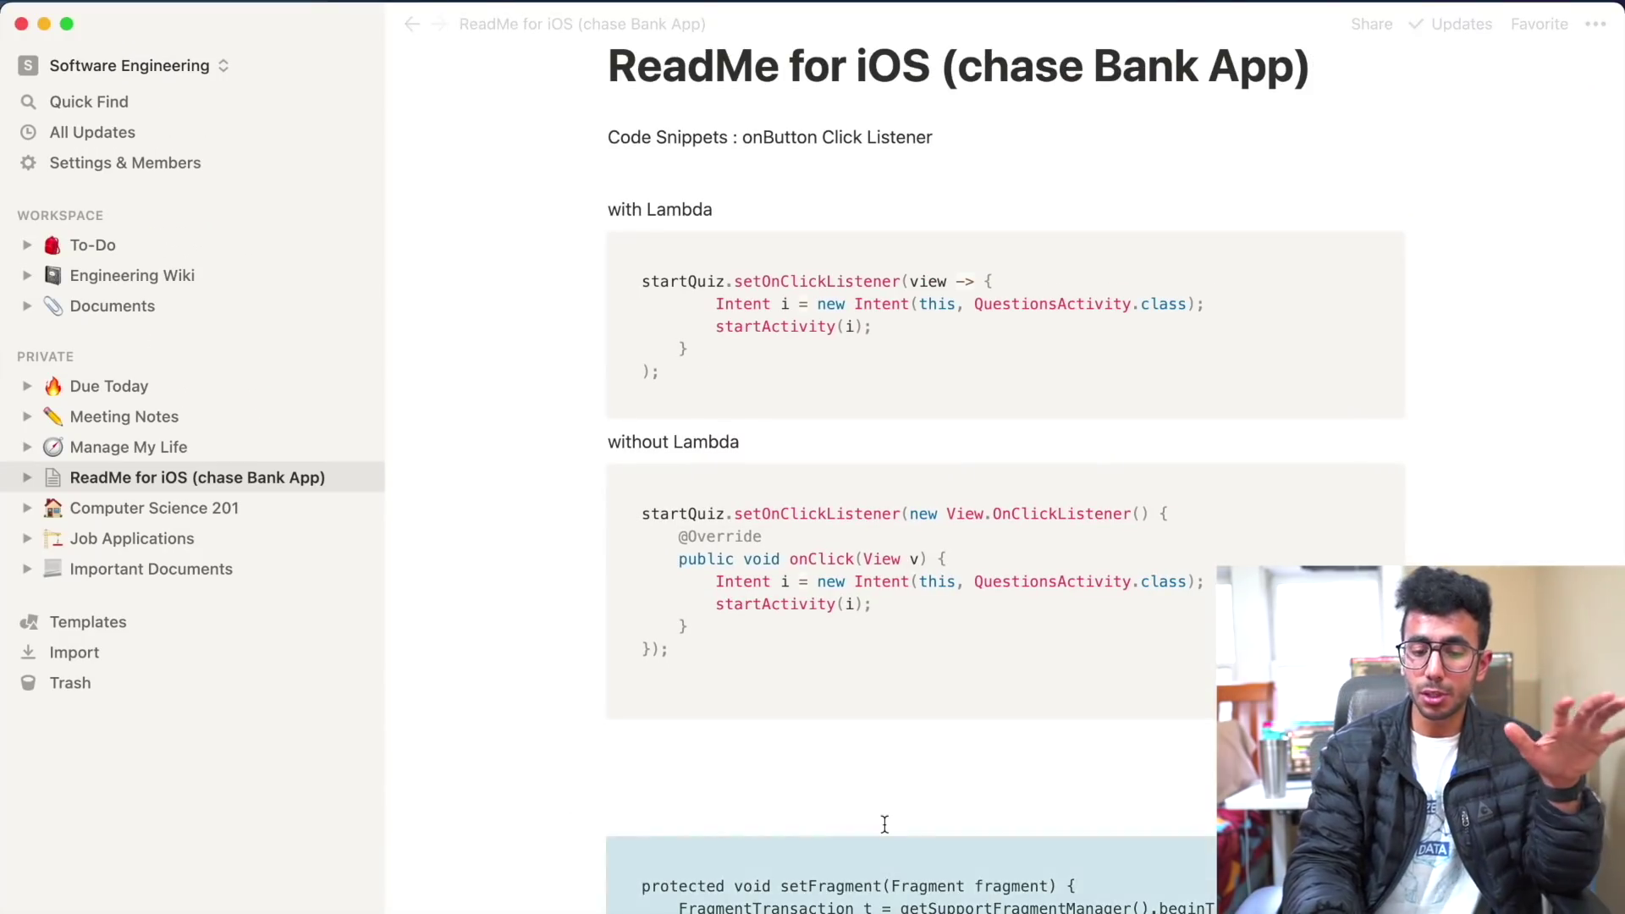
pyautogui.scroll(-3, 872, 823)
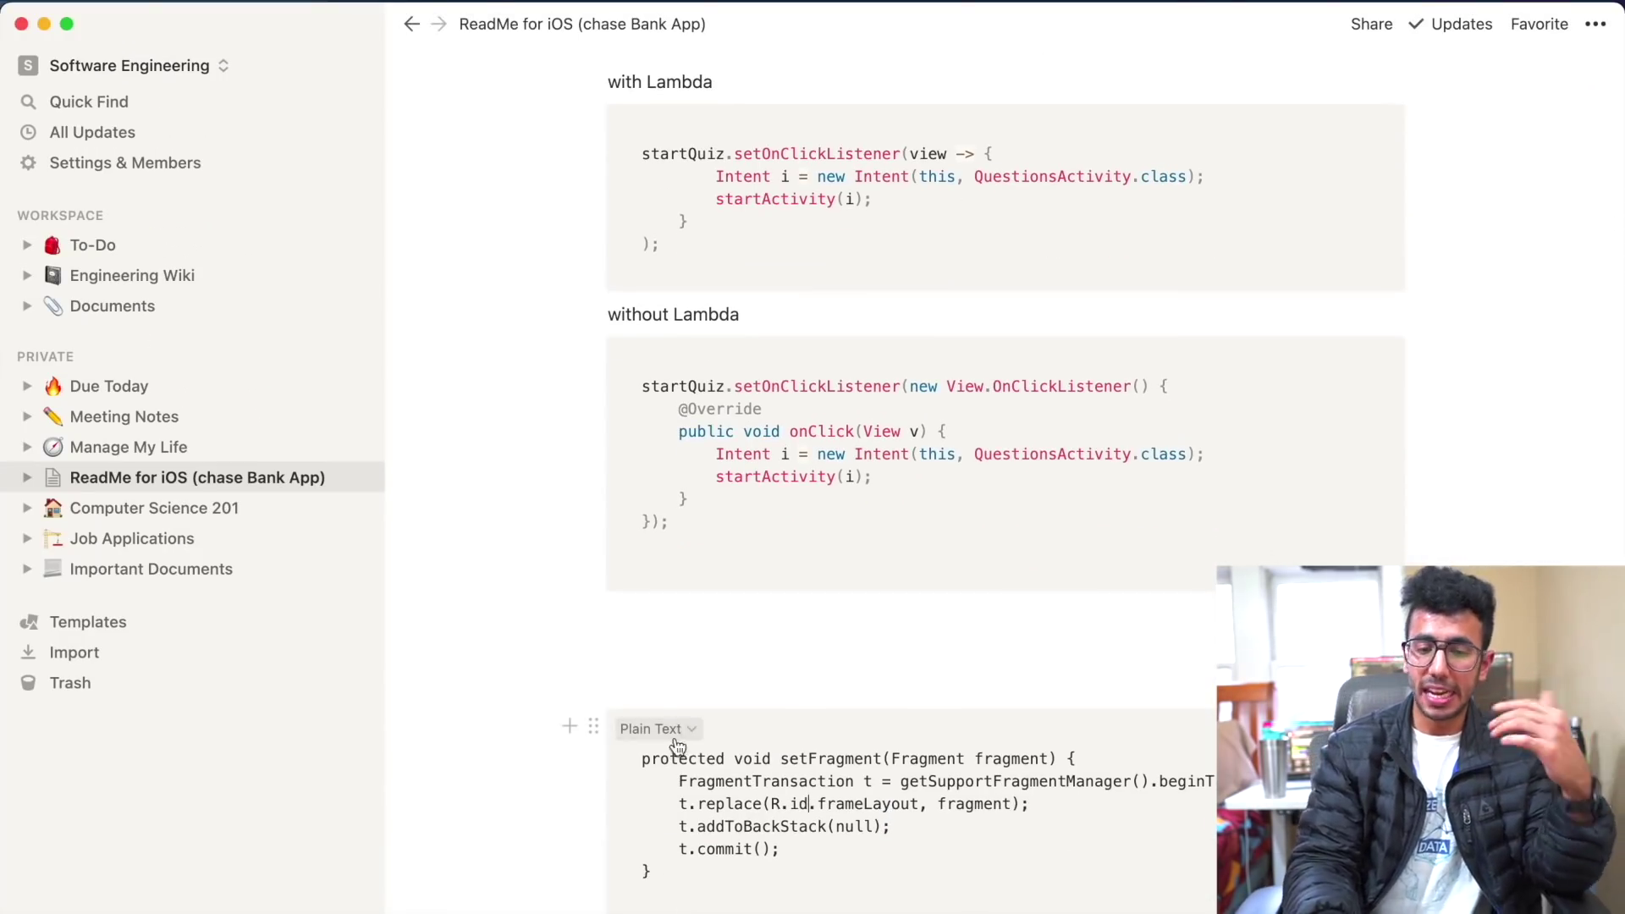
# - Set the code block's language to Java and add the heading 'how to open to Fragment in' above it
pyautogui.click(682, 730)
pyautogui.scroll(-2, 657, 570)
pyautogui.scroll(4, 660, 571)
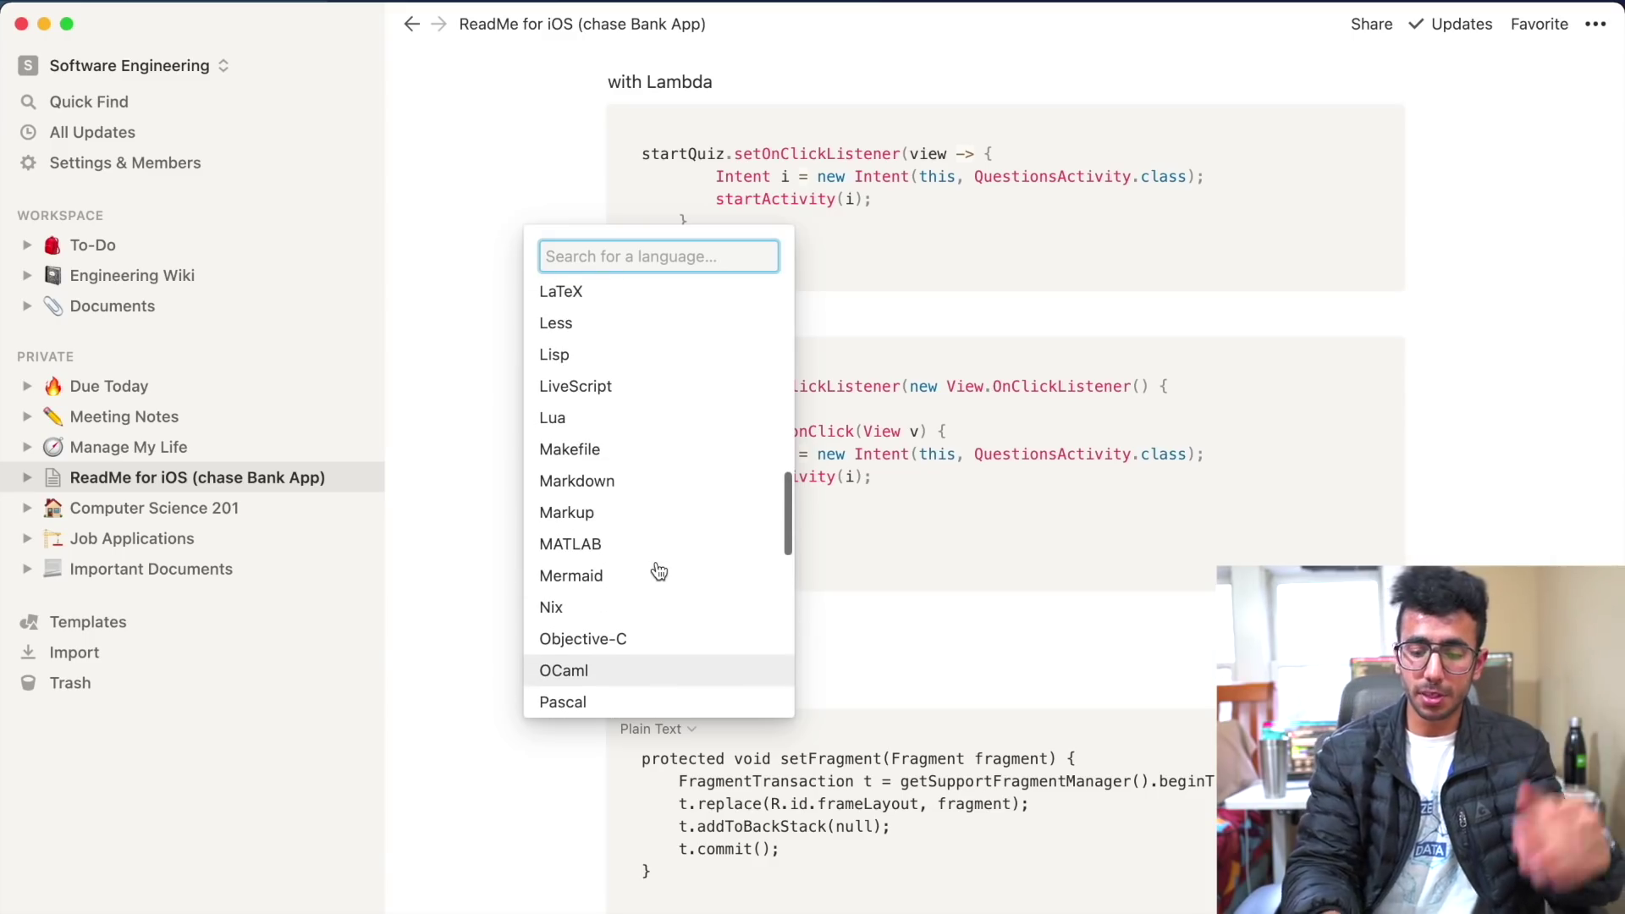
pyautogui.write('java')
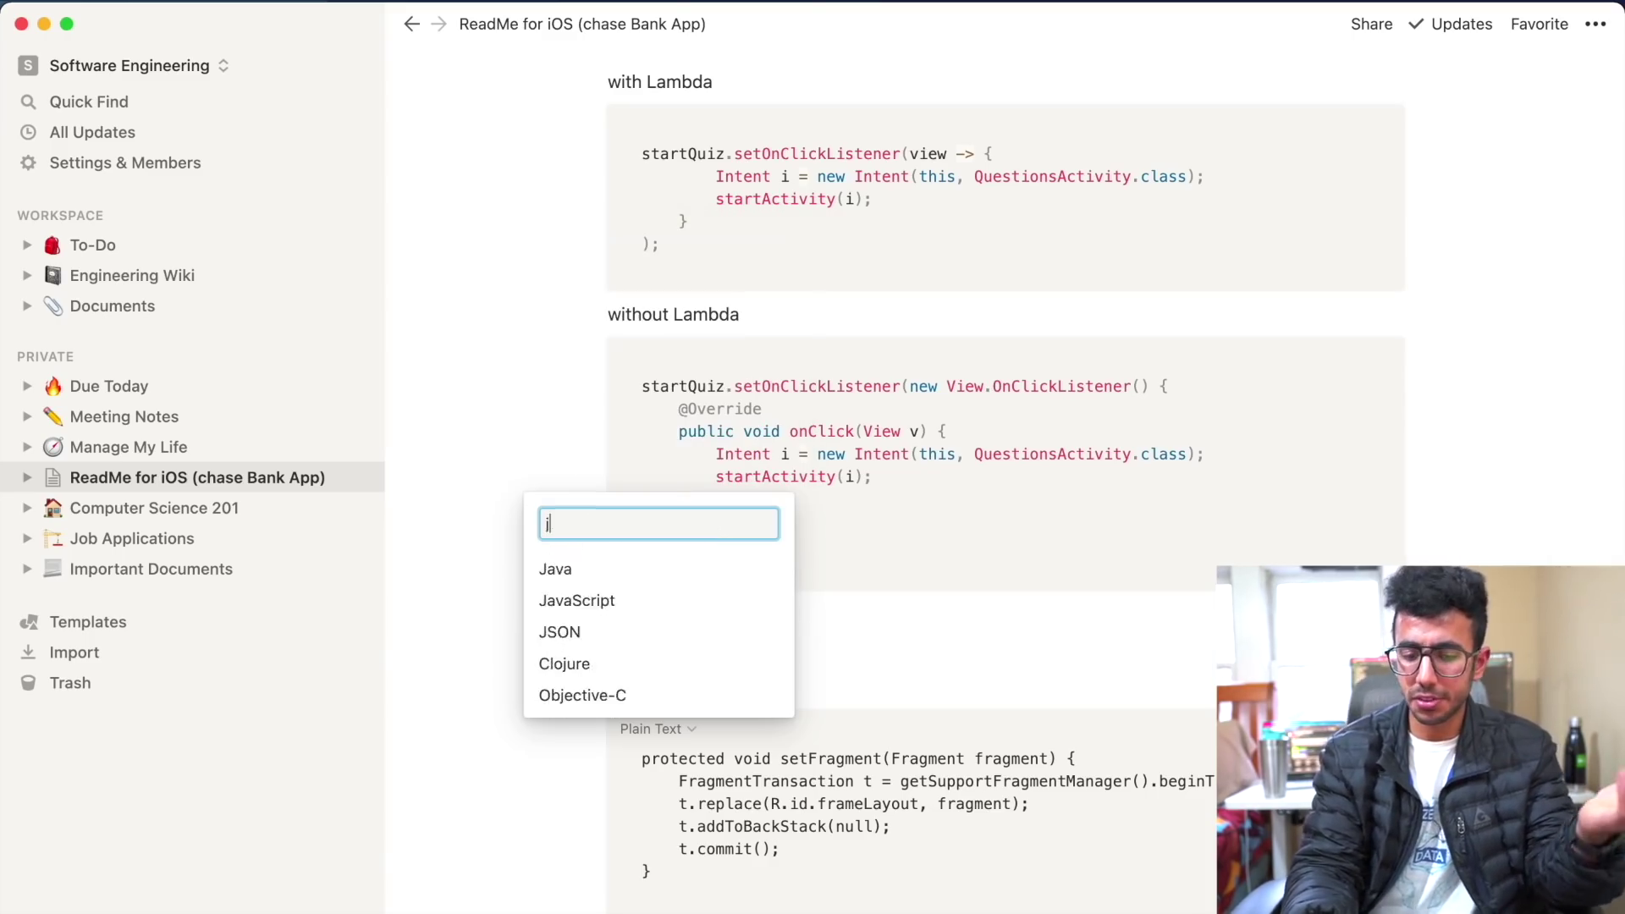
pyautogui.click(592, 665)
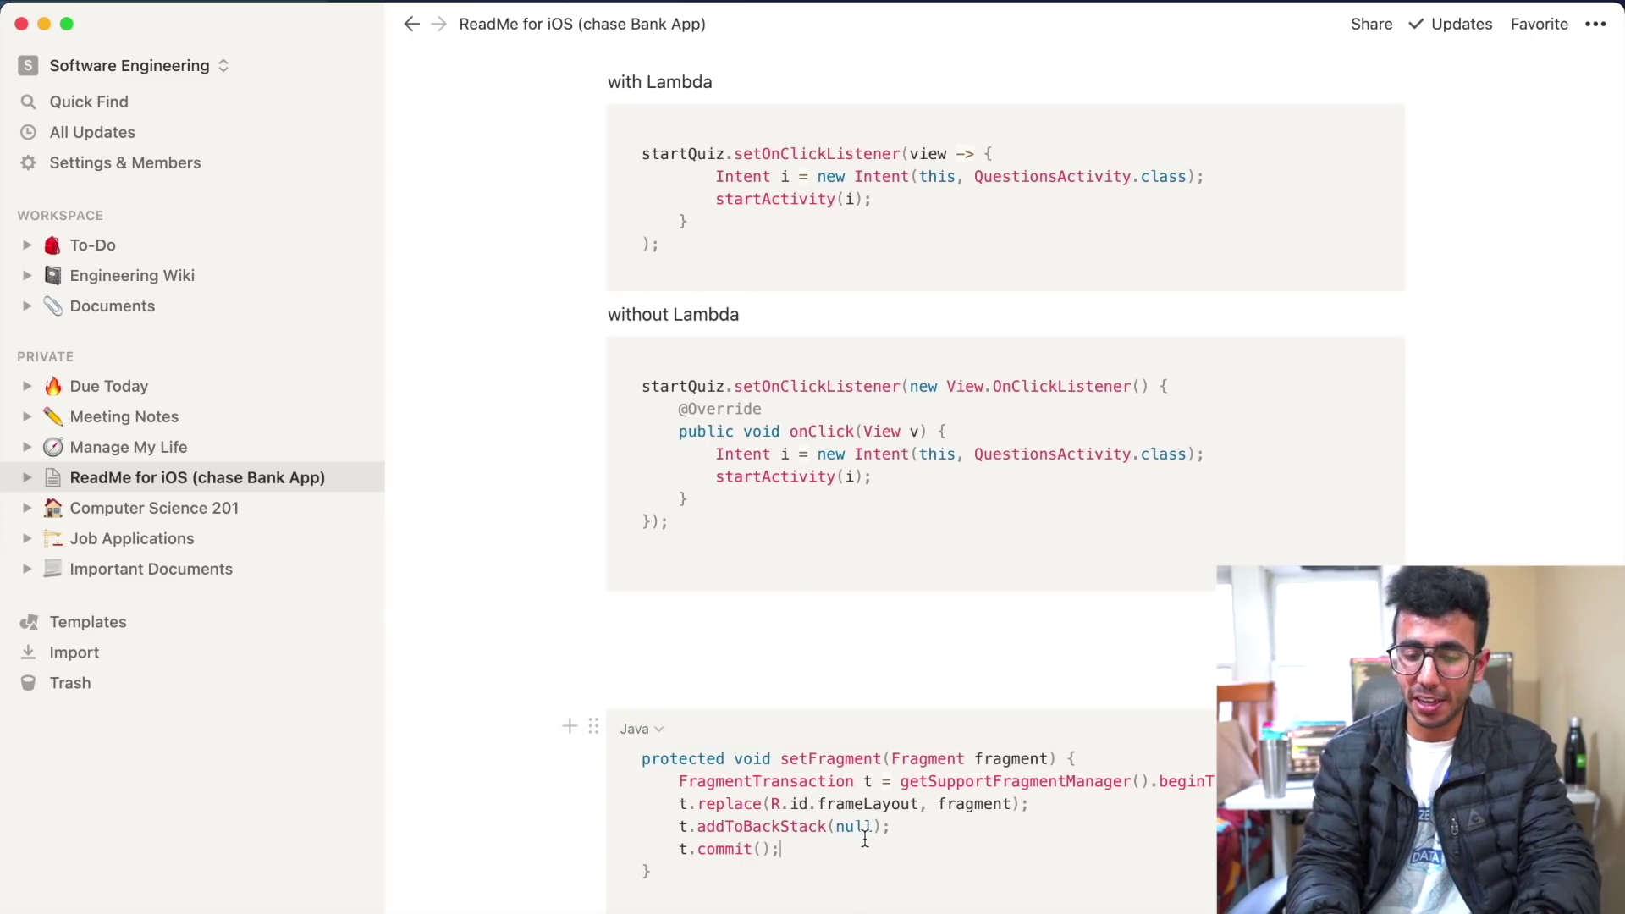
pyautogui.click(689, 668)
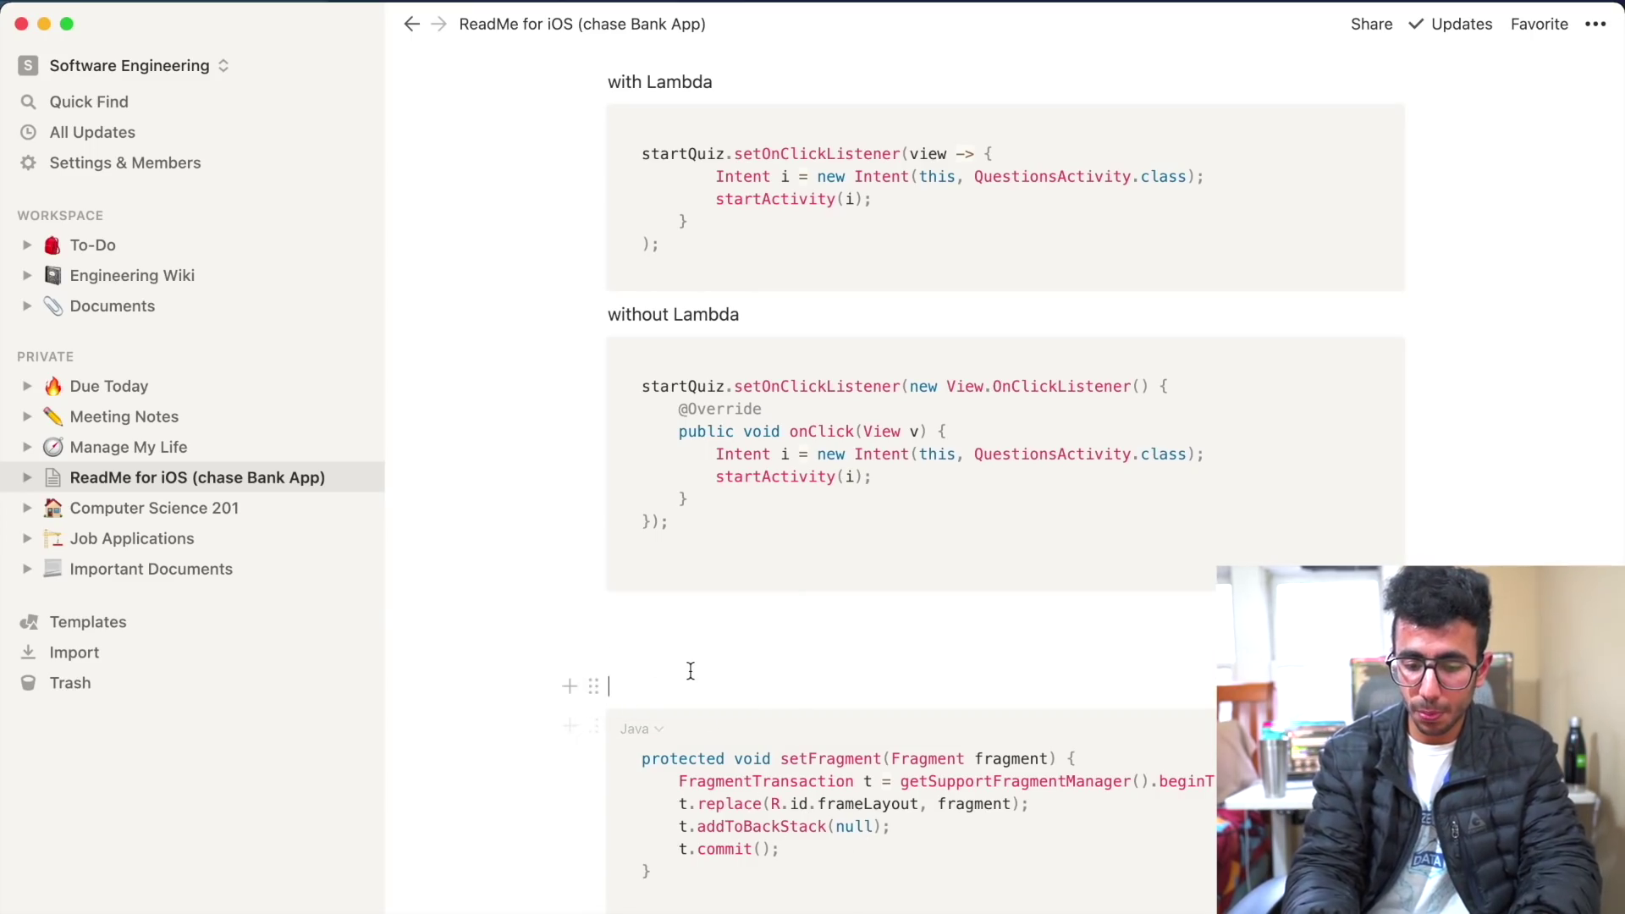
pyautogui.write('how to open')
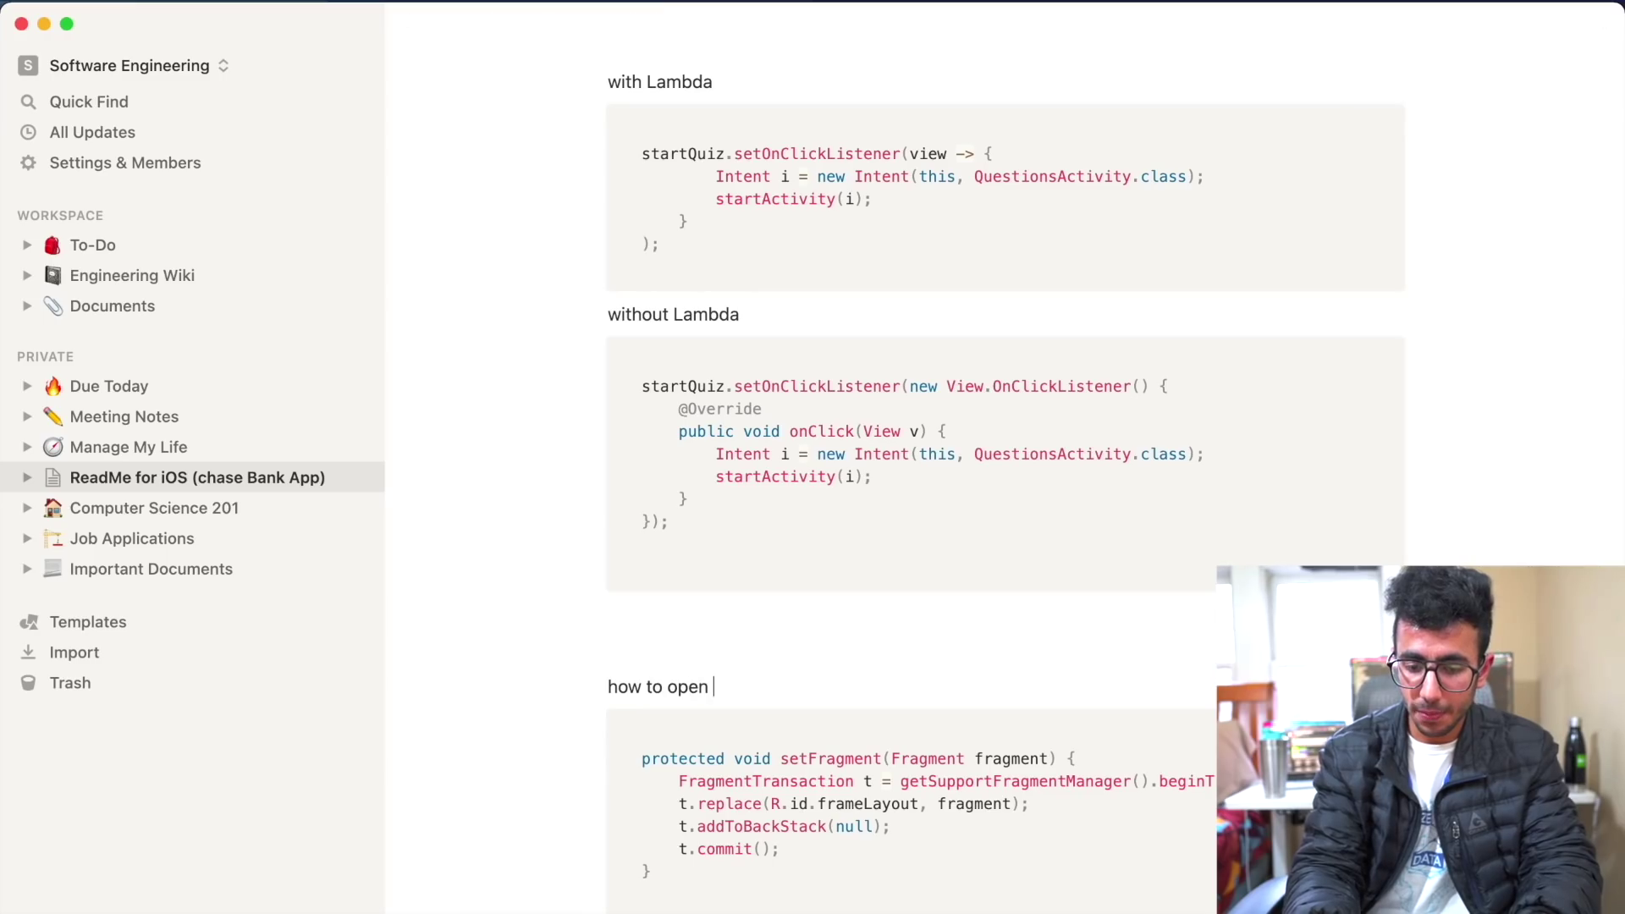
pyautogui.write(' to Fragment in Android')
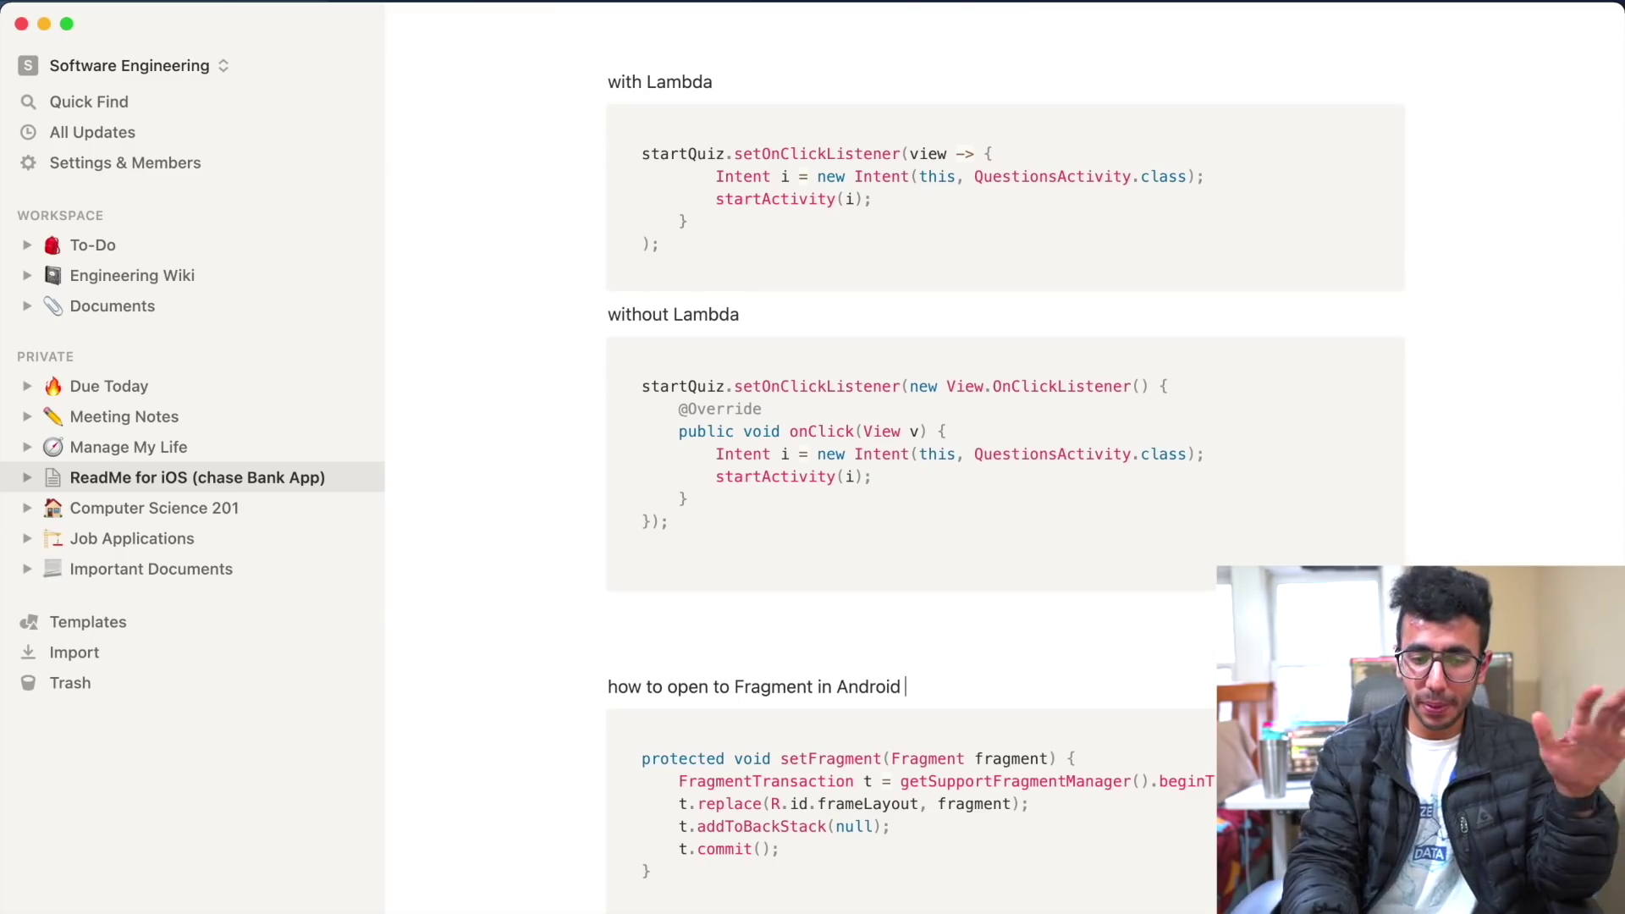
# - Go to Meeting Notes and open the Standup 02-11-2021 note in peek view
pyautogui.click(135, 416)
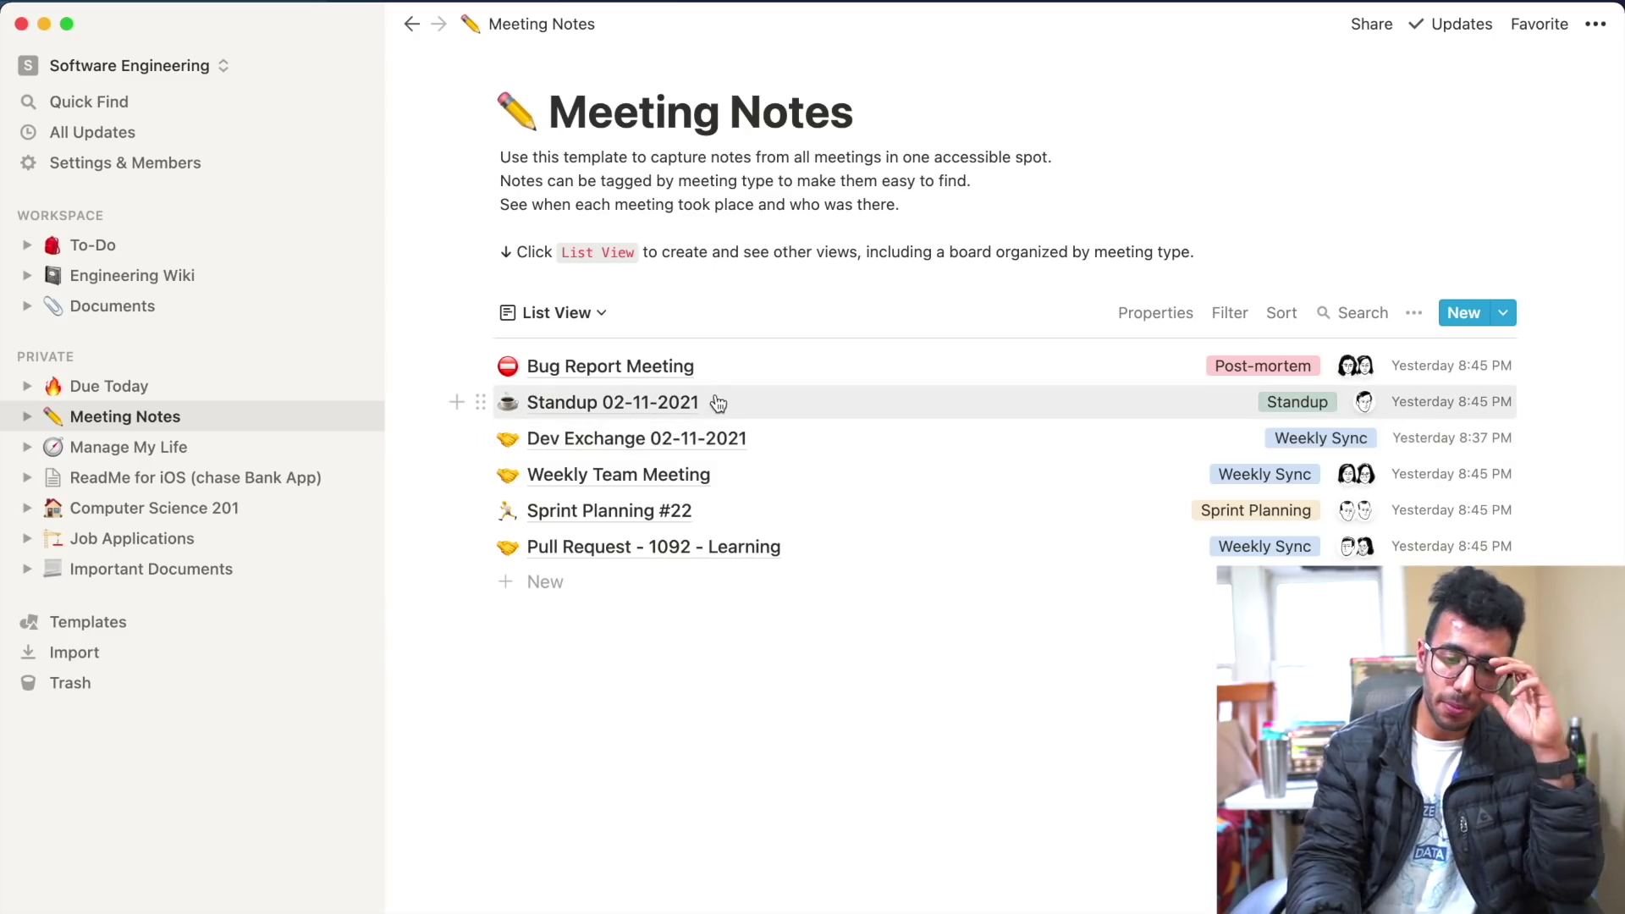
pyautogui.click(664, 410)
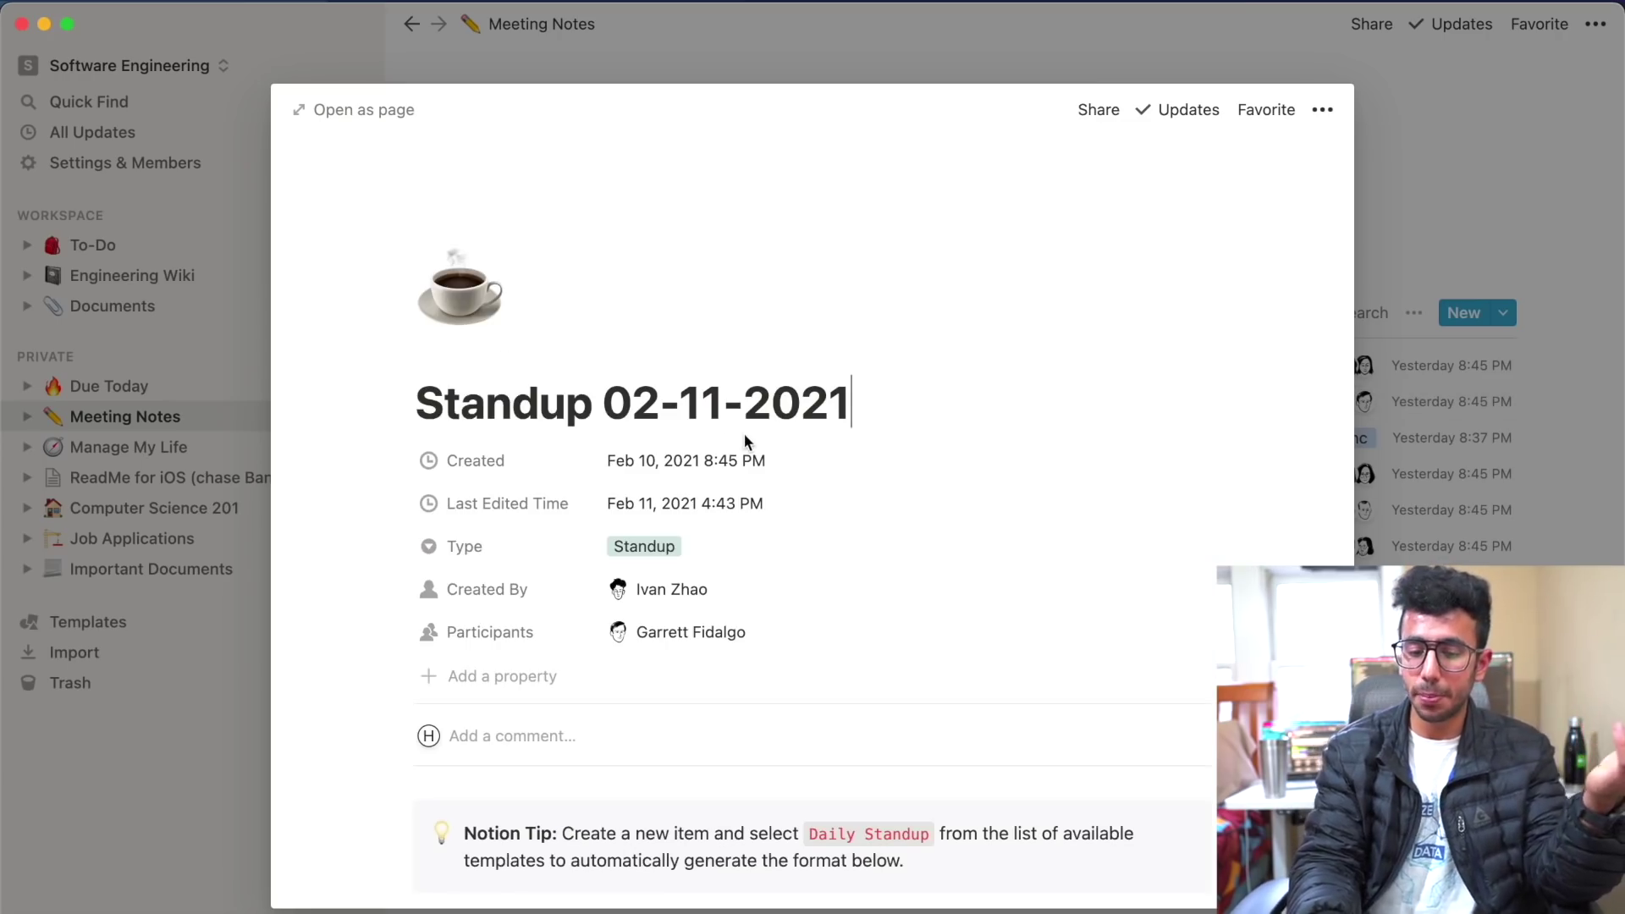
# - Read through the Standup note, then close it to return to the Meeting Notes list
pyautogui.scroll(-2, 742, 479)
pyautogui.scroll(-4, 745, 682)
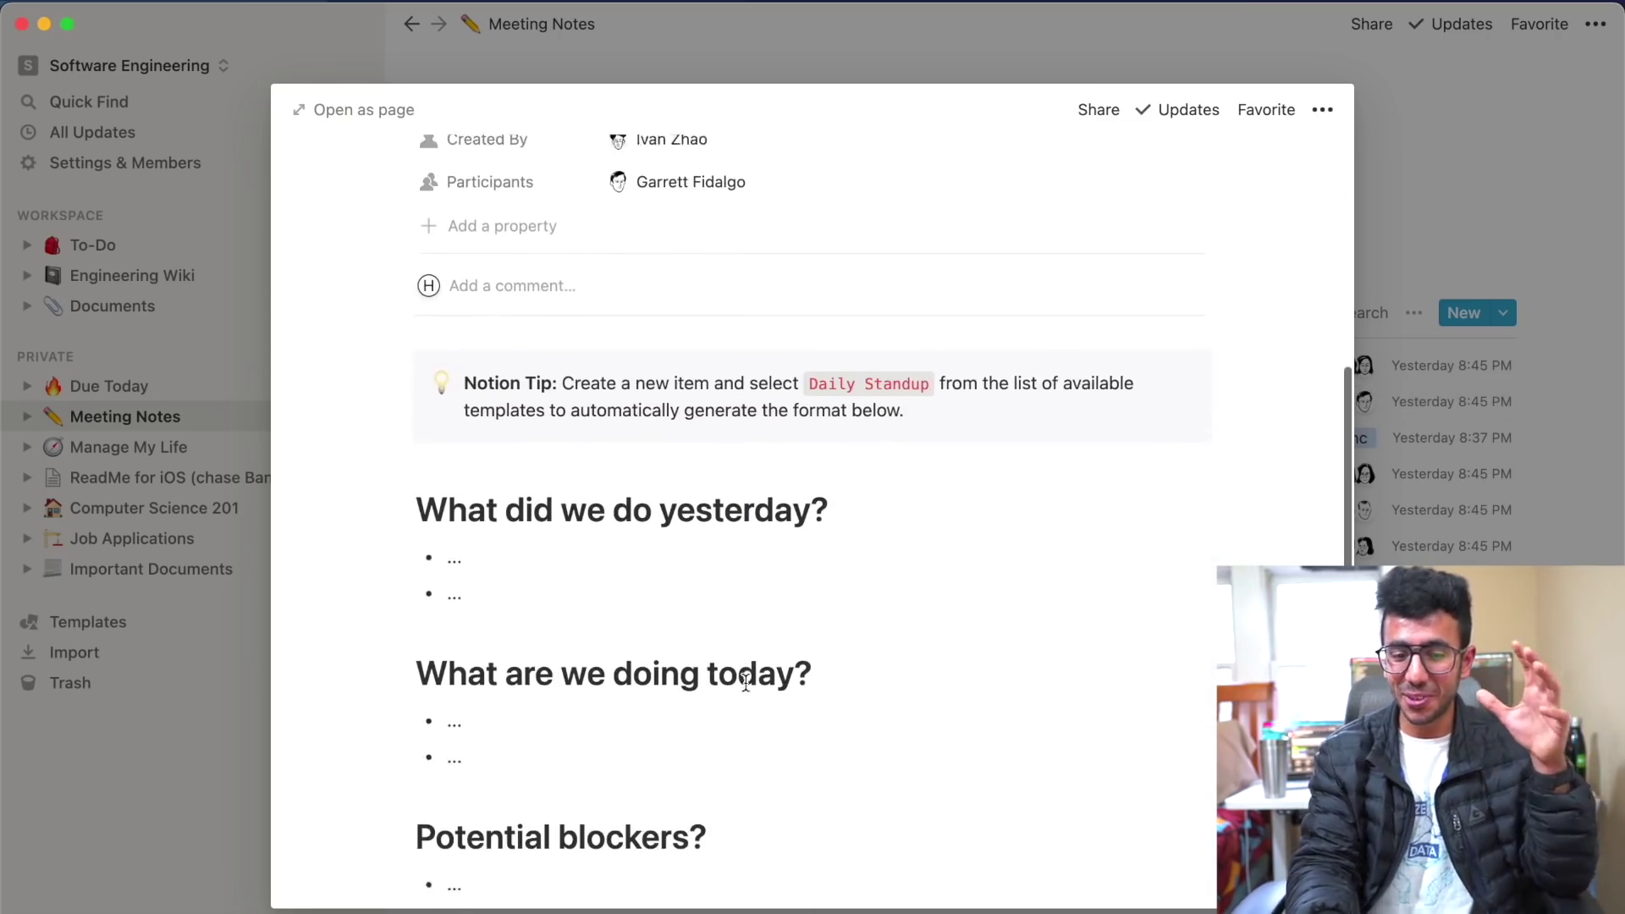
pyautogui.scroll(-5, 745, 683)
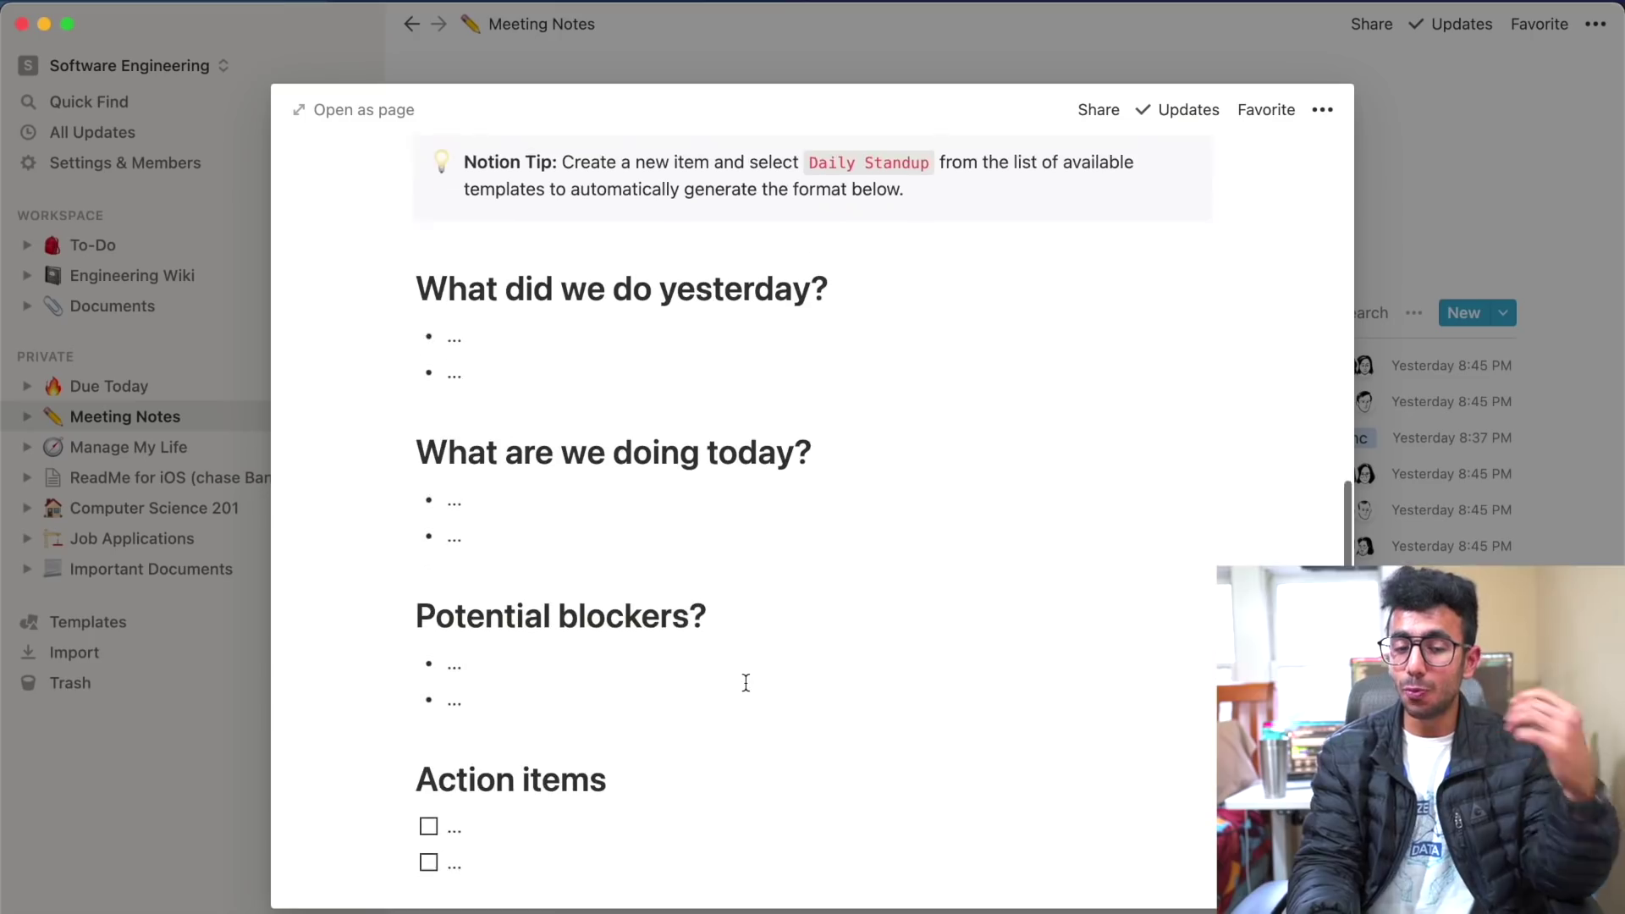
pyautogui.scroll(10, 745, 682)
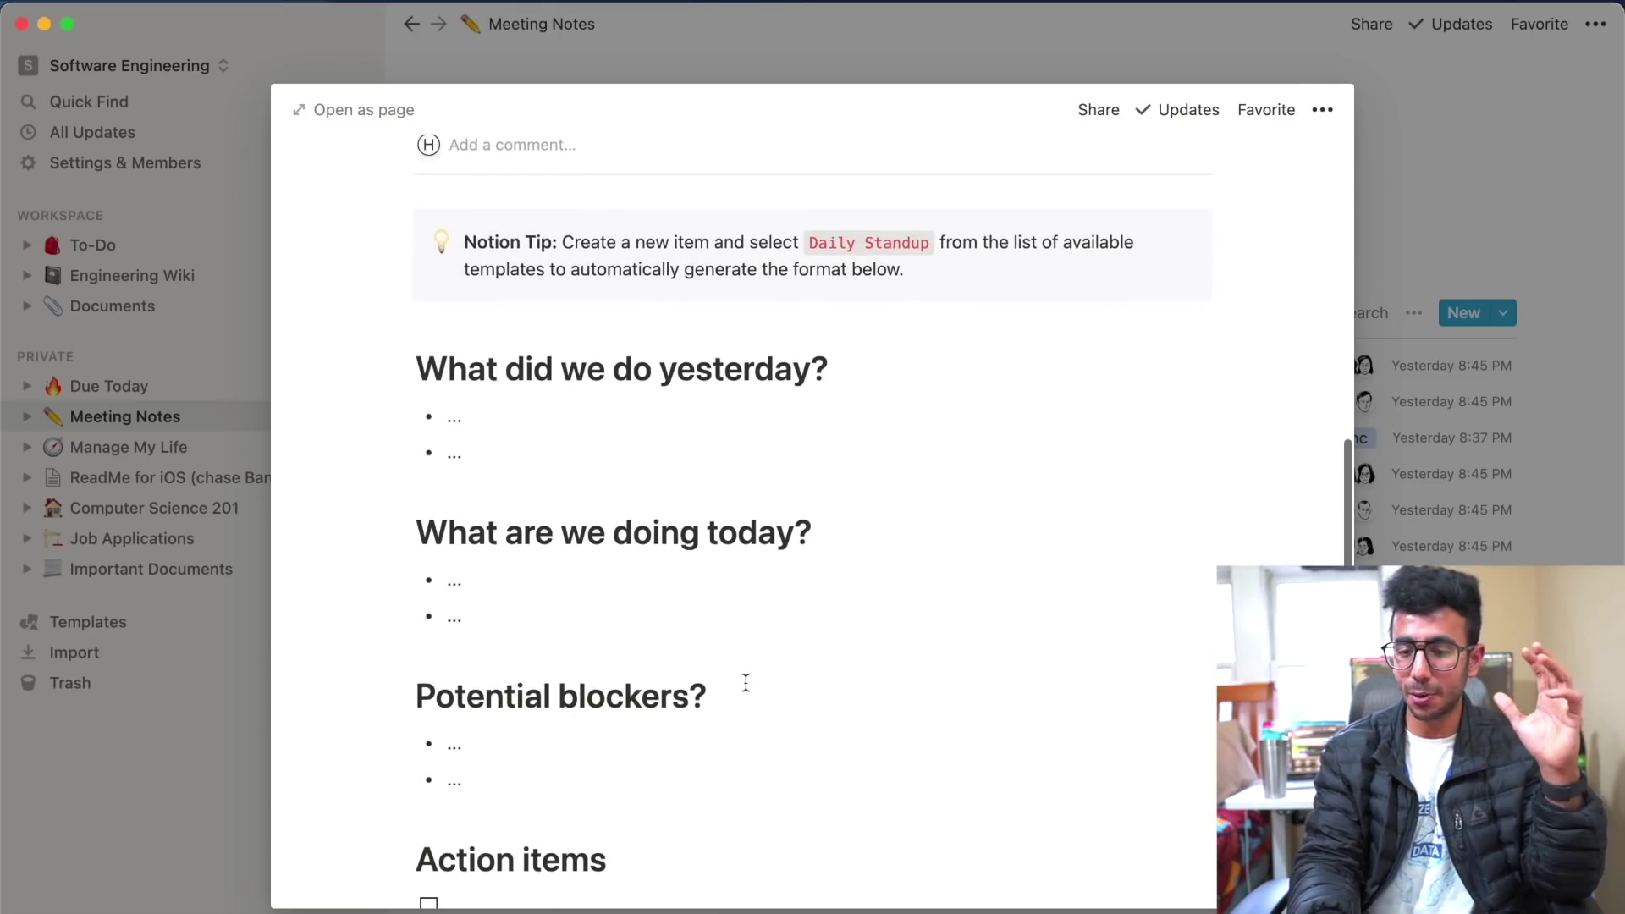
pyautogui.scroll(-1, 1012, 664)
pyautogui.press('Escape')
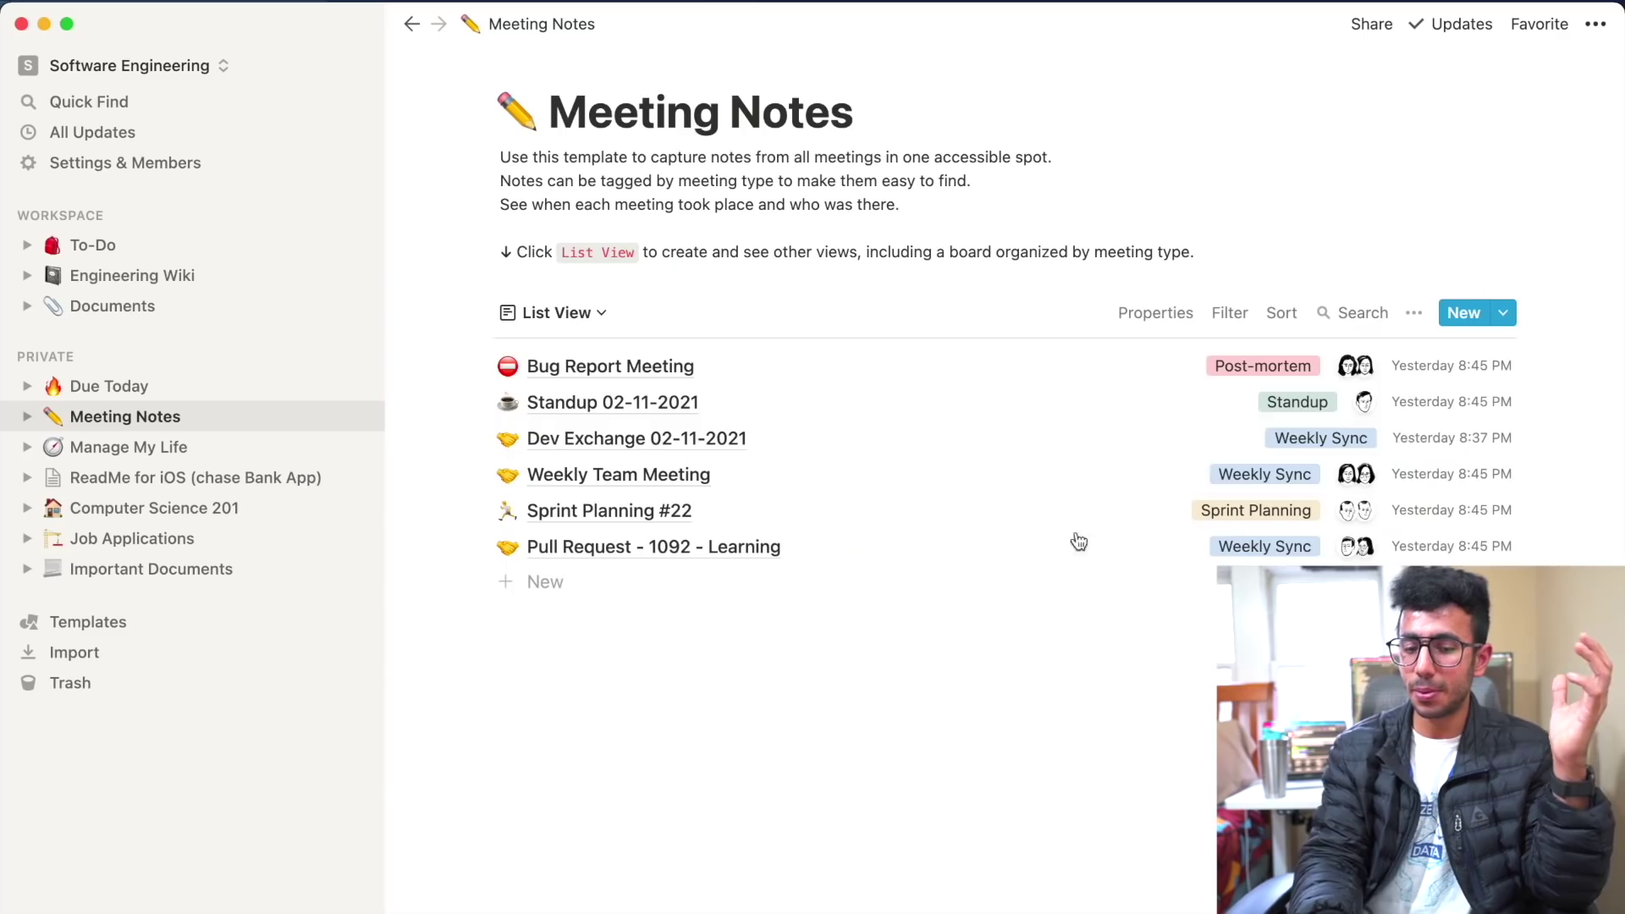
# - Preview the Dev Exchange 02-11-2021 note, then close it
pyautogui.click(616, 449)
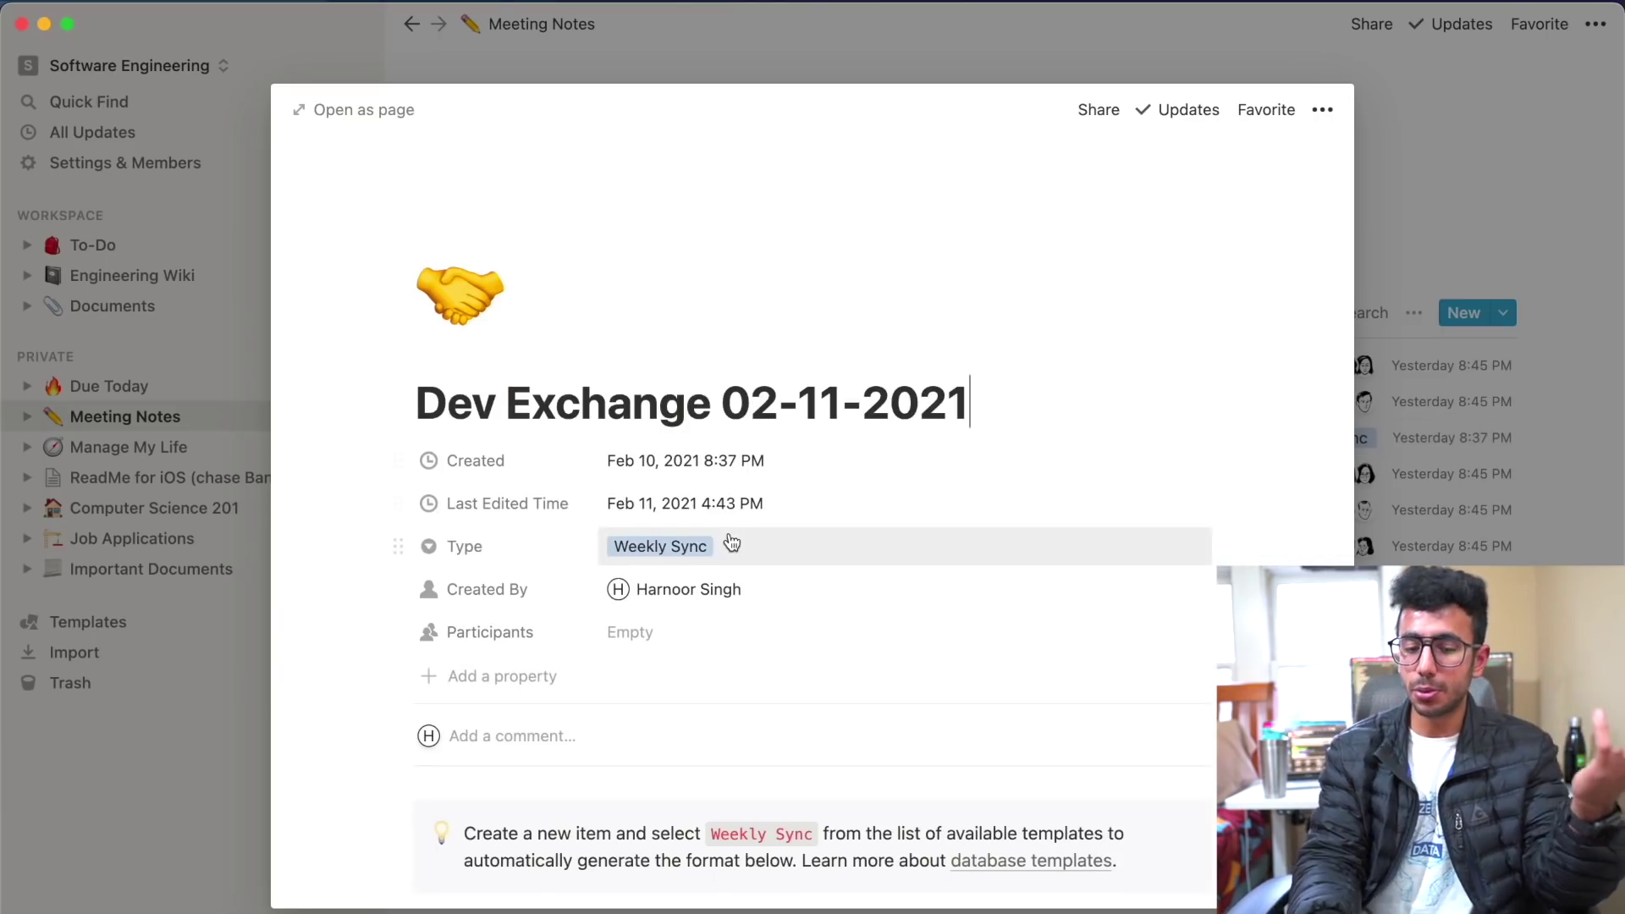
pyautogui.scroll(-5, 729, 532)
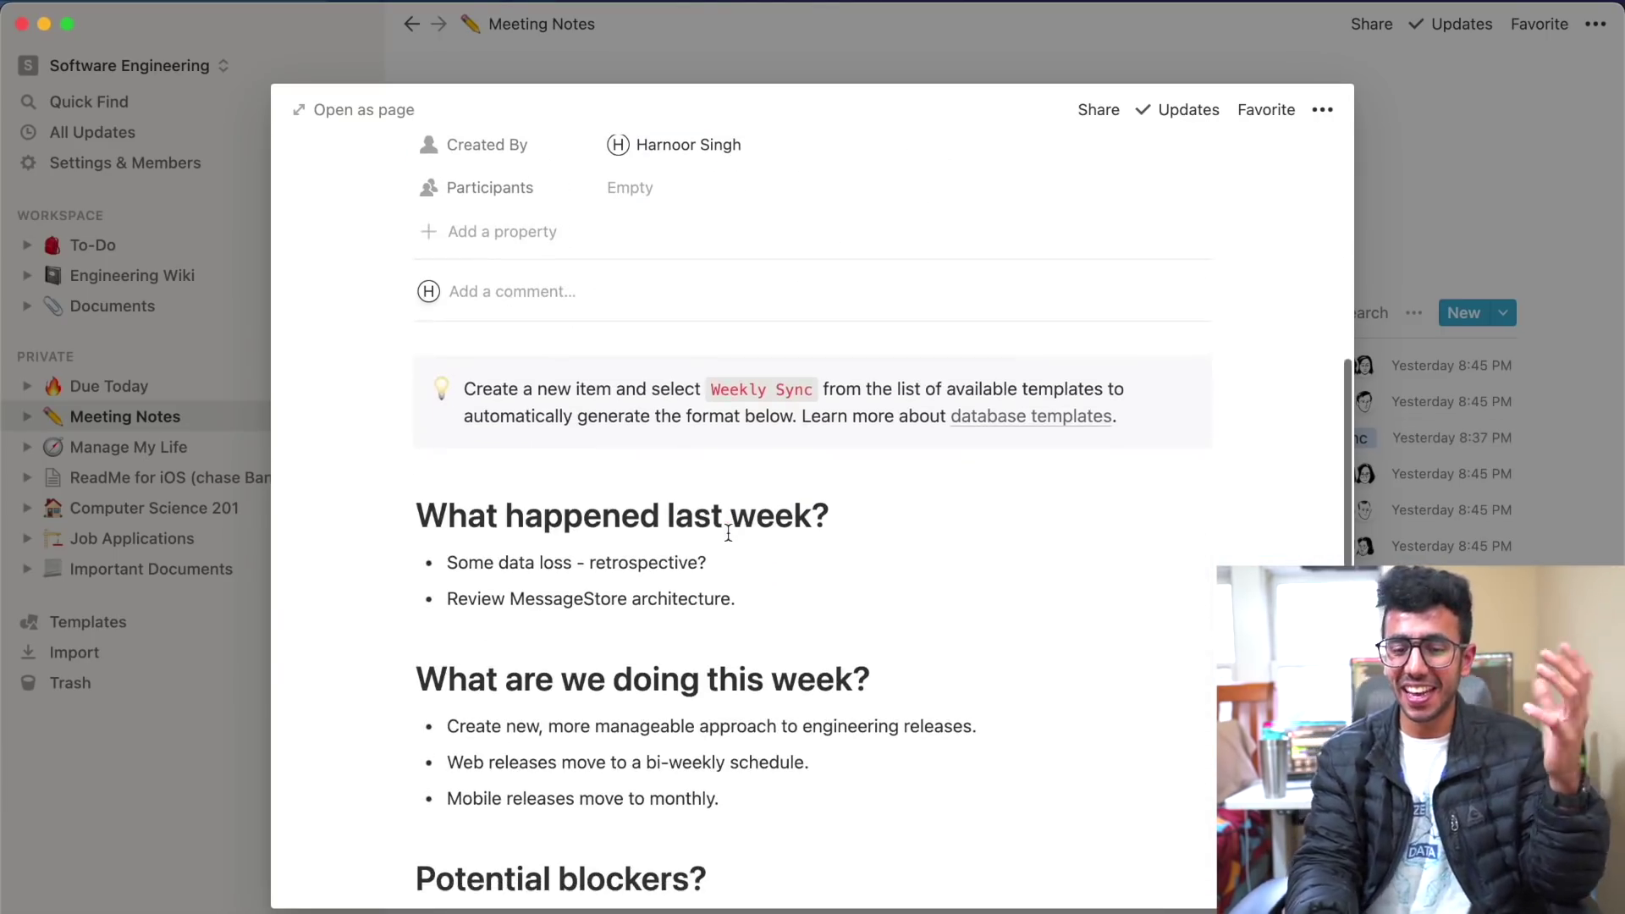
pyautogui.scroll(-2, 729, 531)
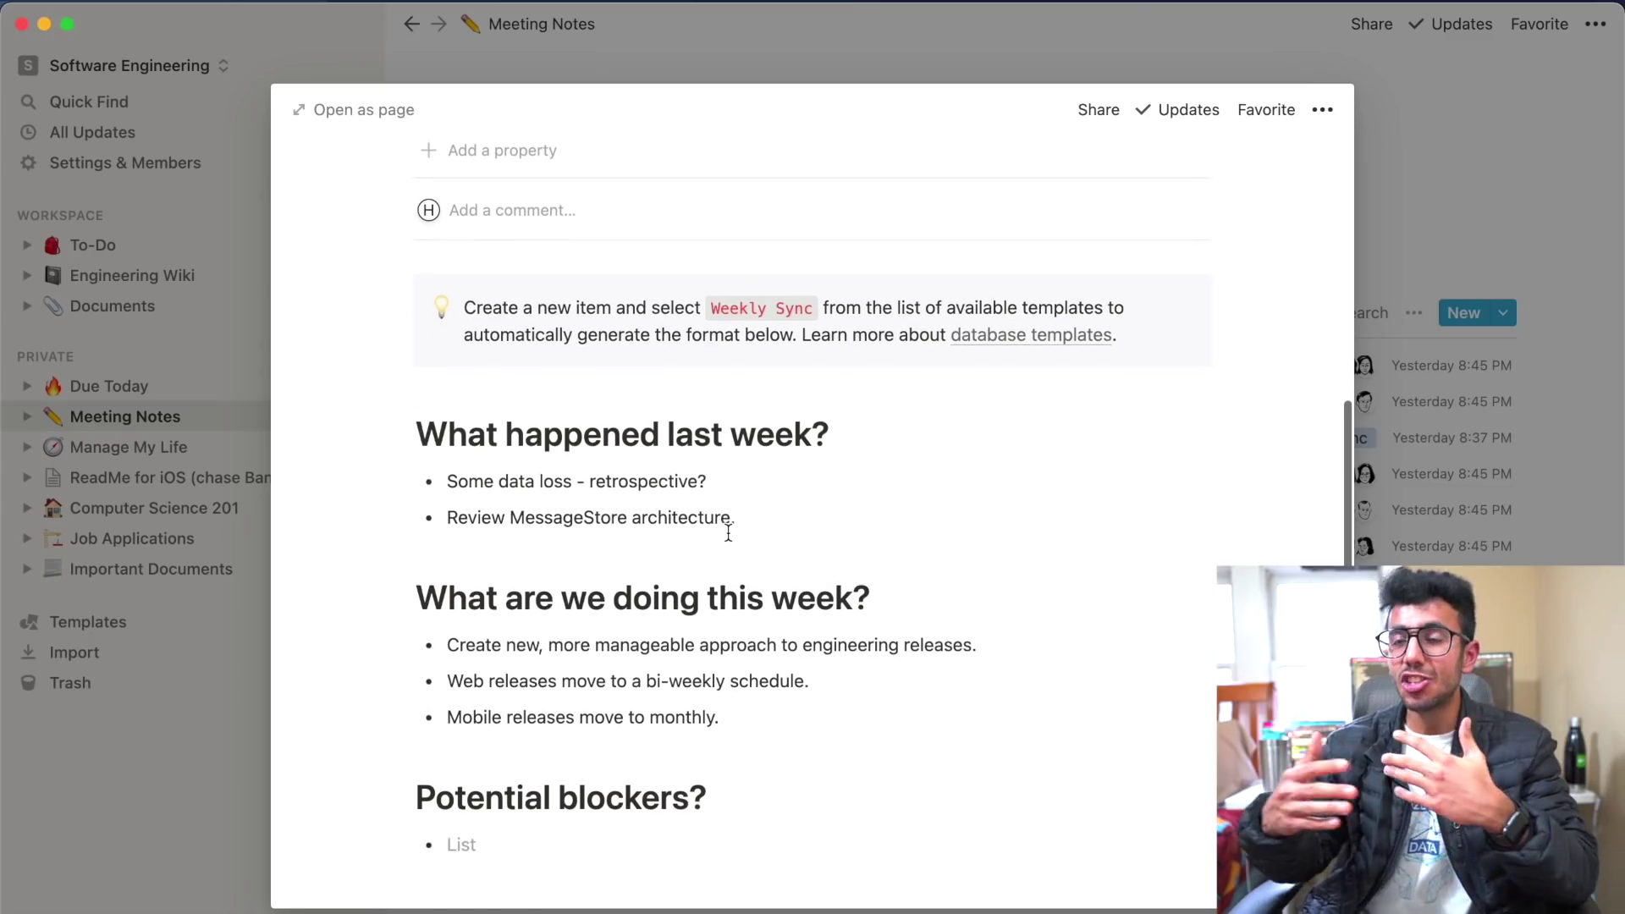
pyautogui.scroll(6, 728, 531)
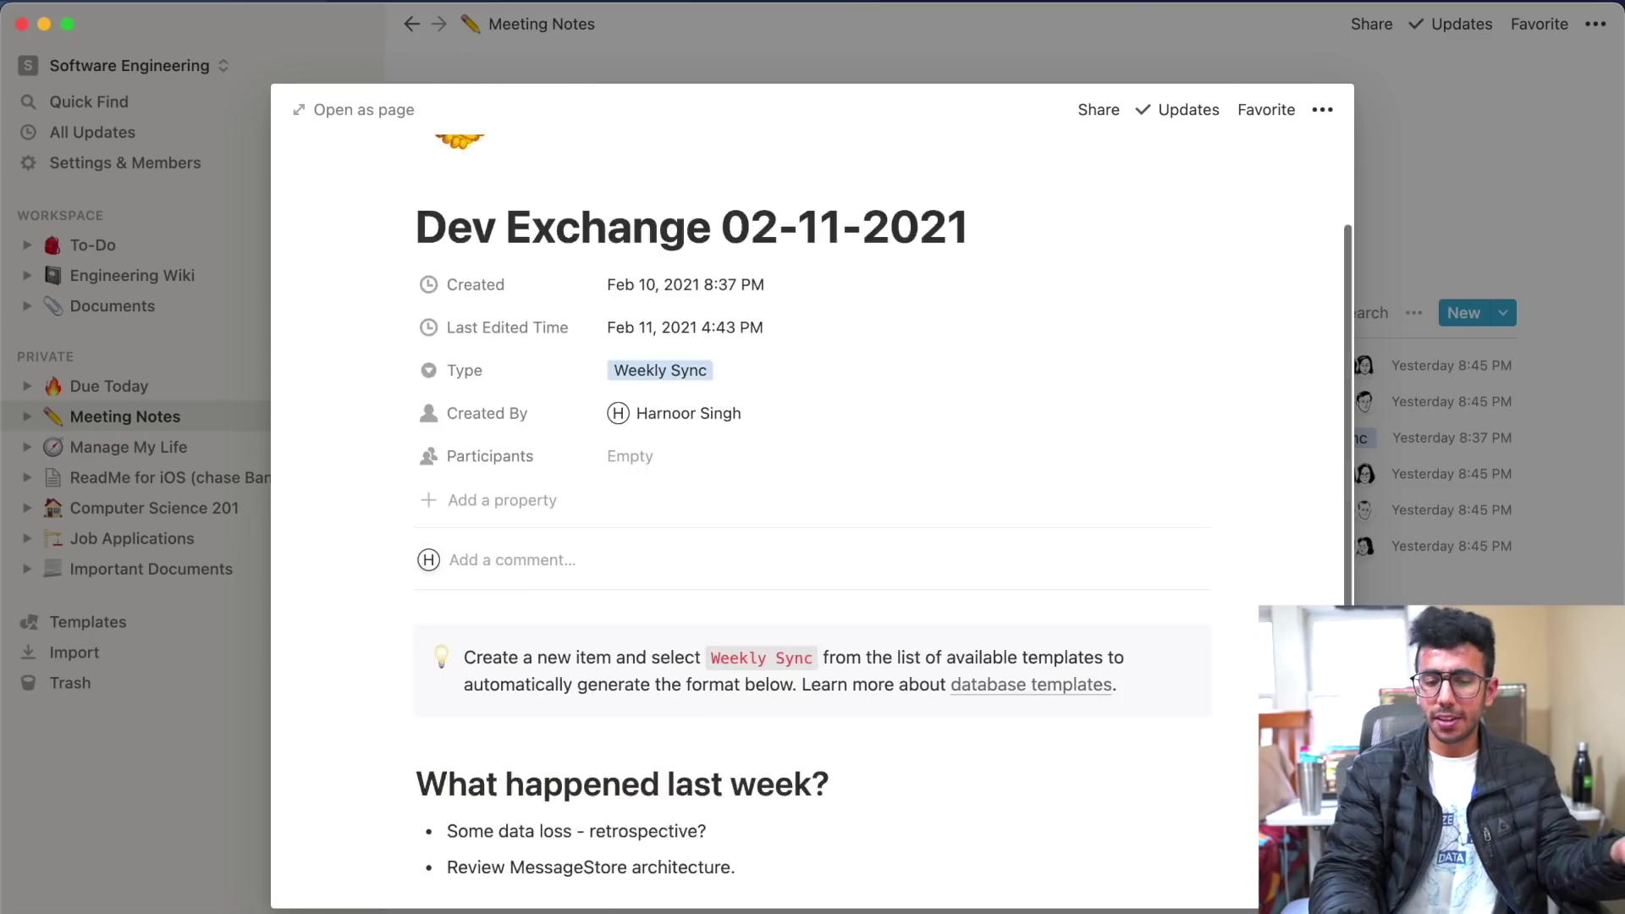
pyautogui.press('Escape')
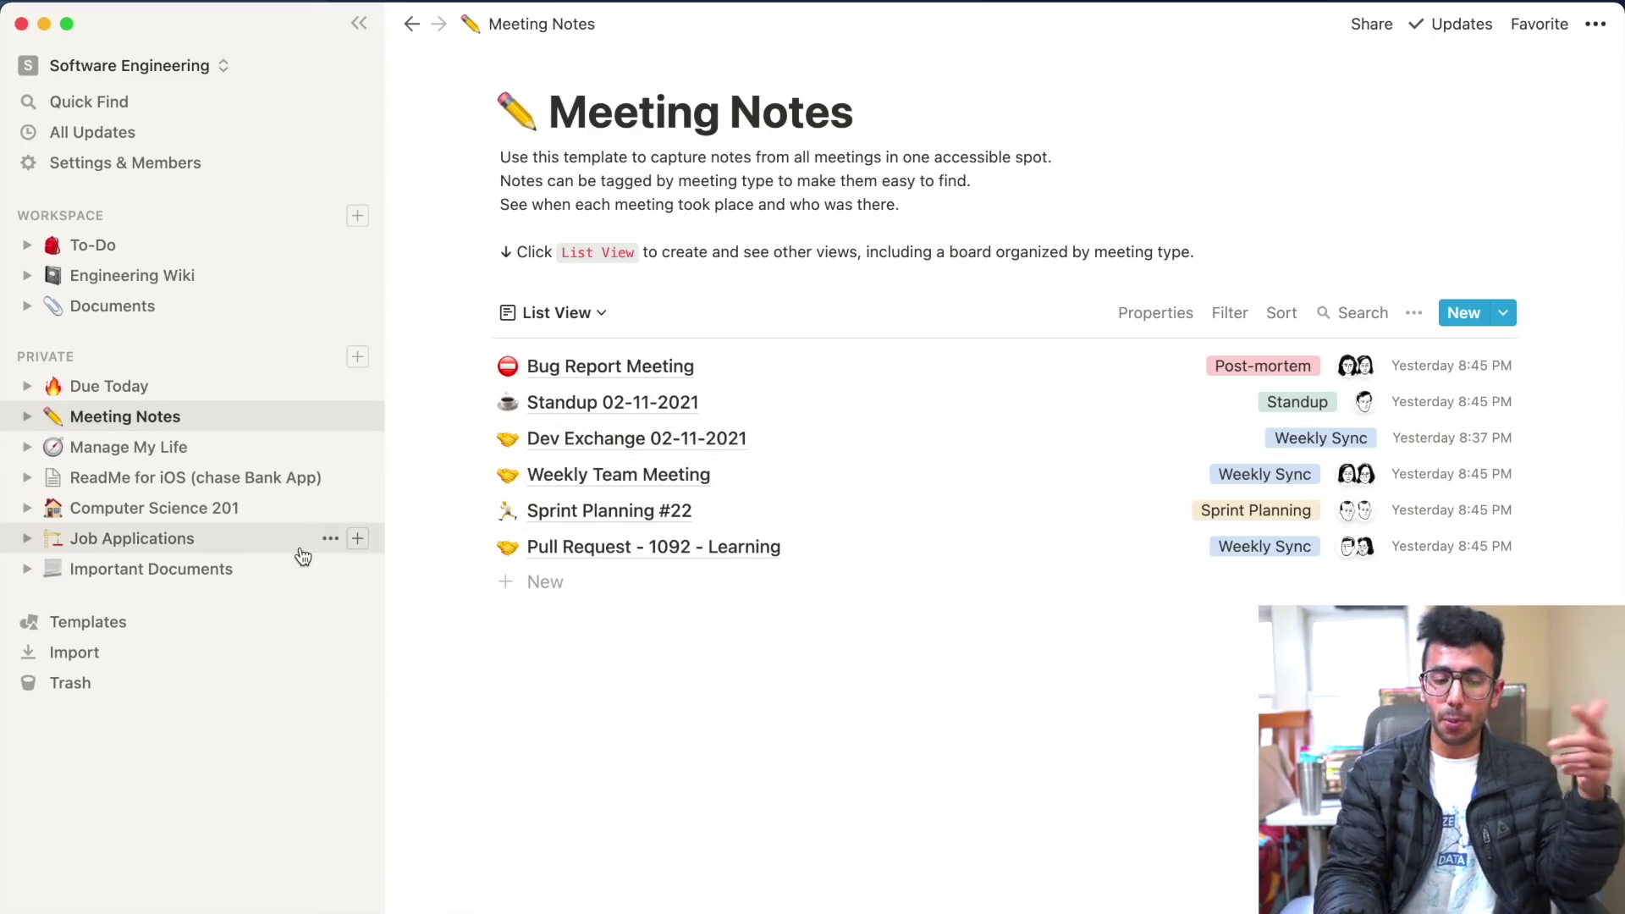
# - Open the private Important Documents page showing the résumé and i20.pdf
pyautogui.click(167, 576)
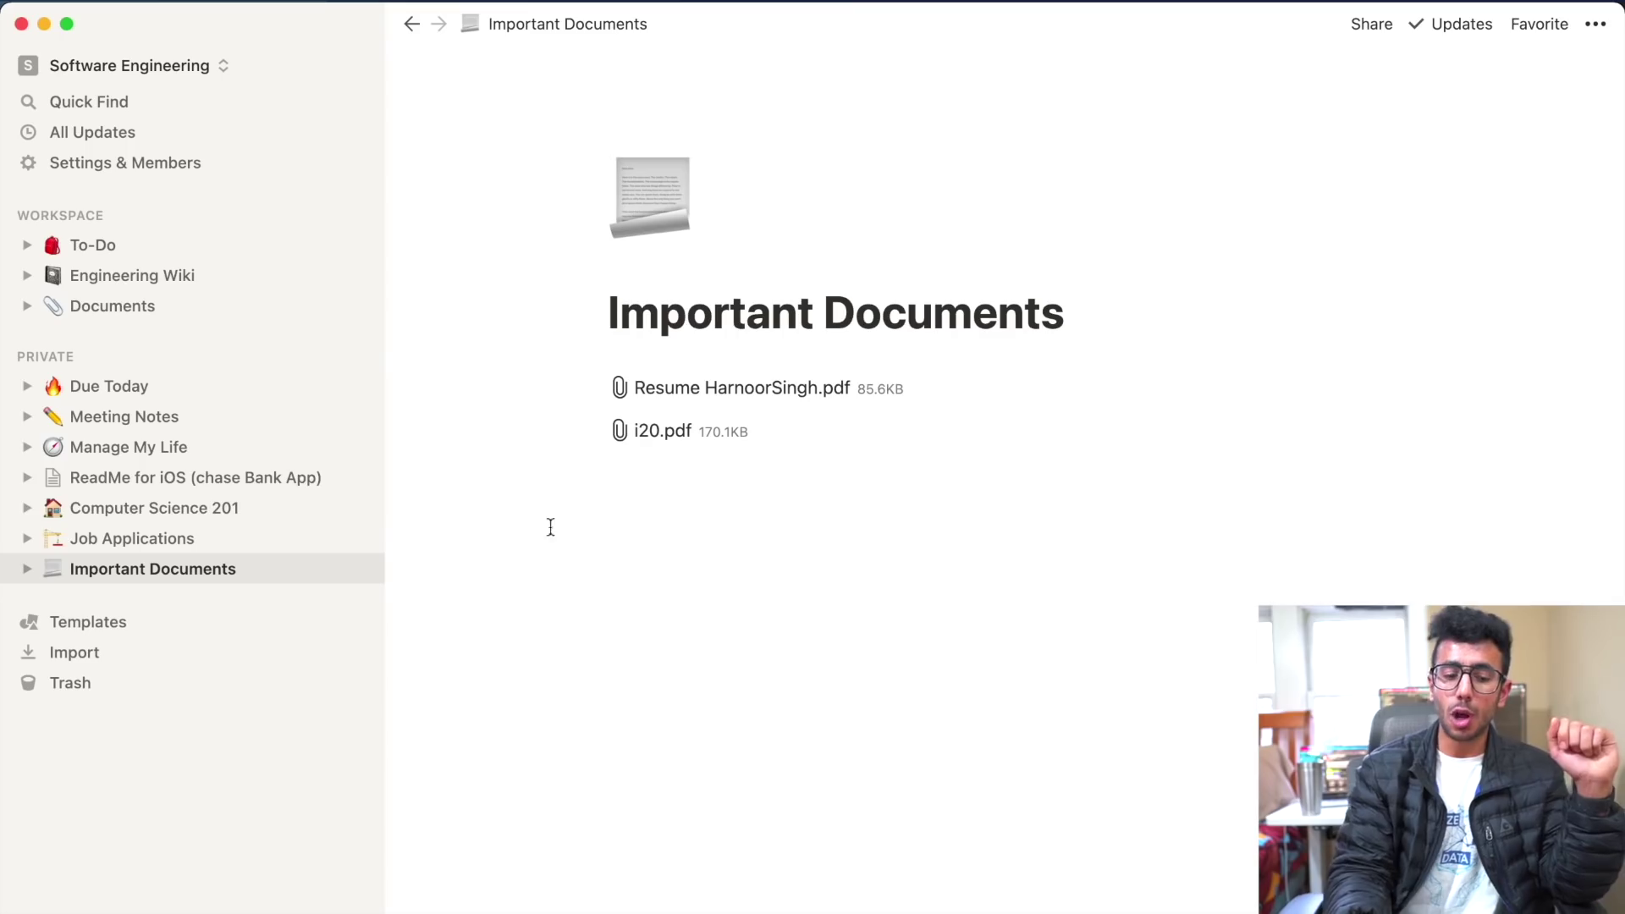
# - Open the Job Applications page and scroll to its Applications database
pyautogui.click(119, 538)
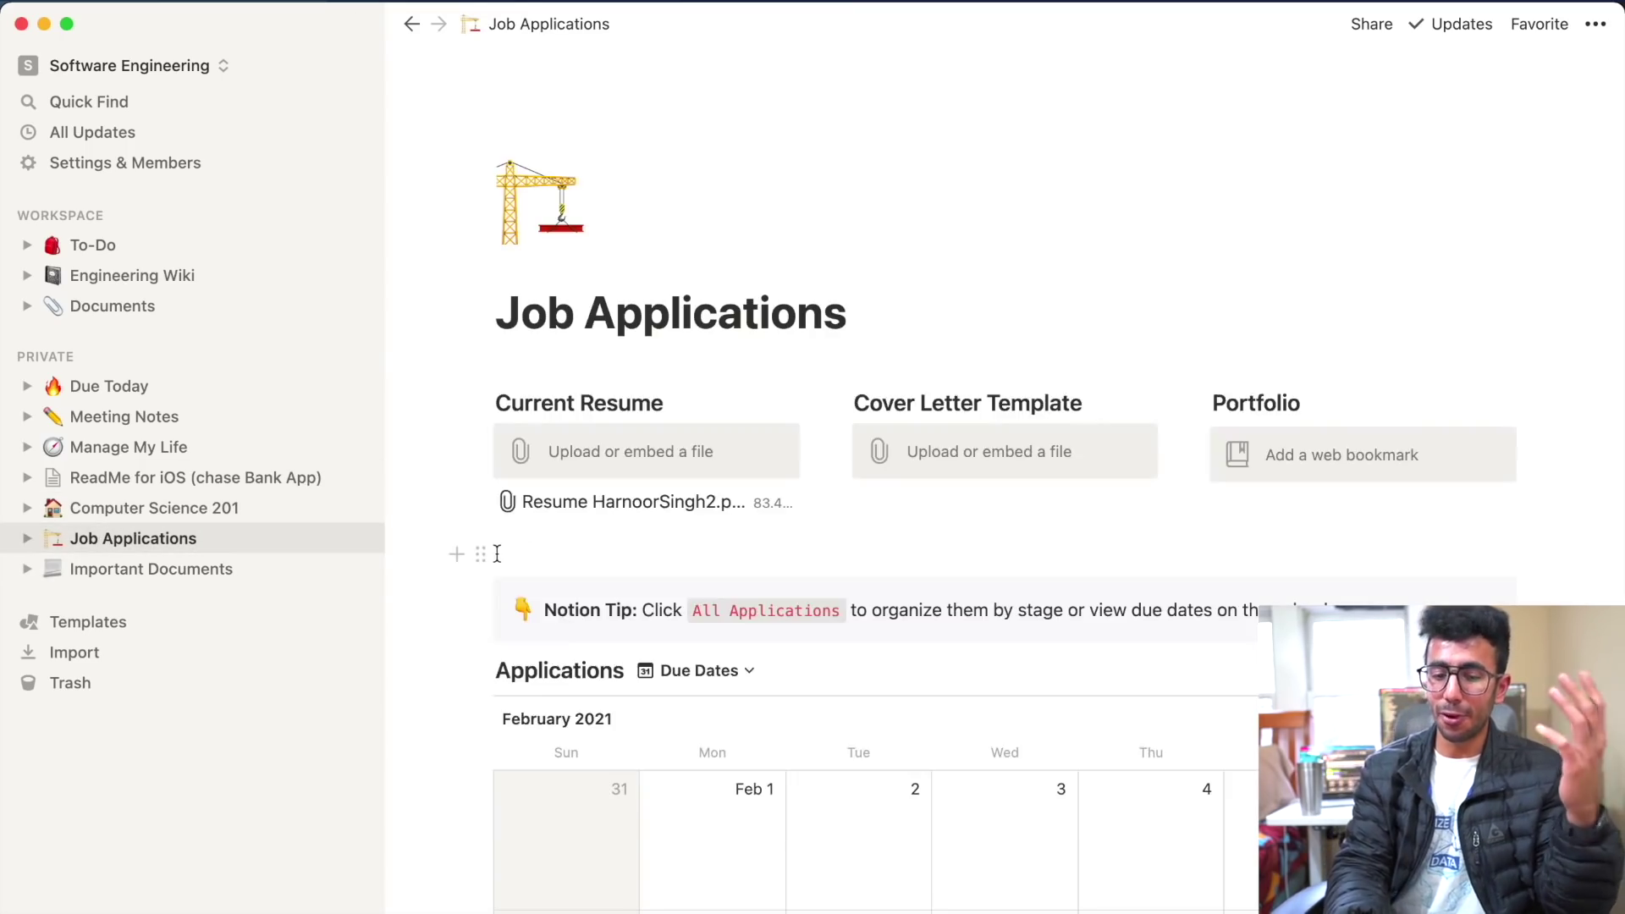
pyautogui.scroll(-5, 826, 626)
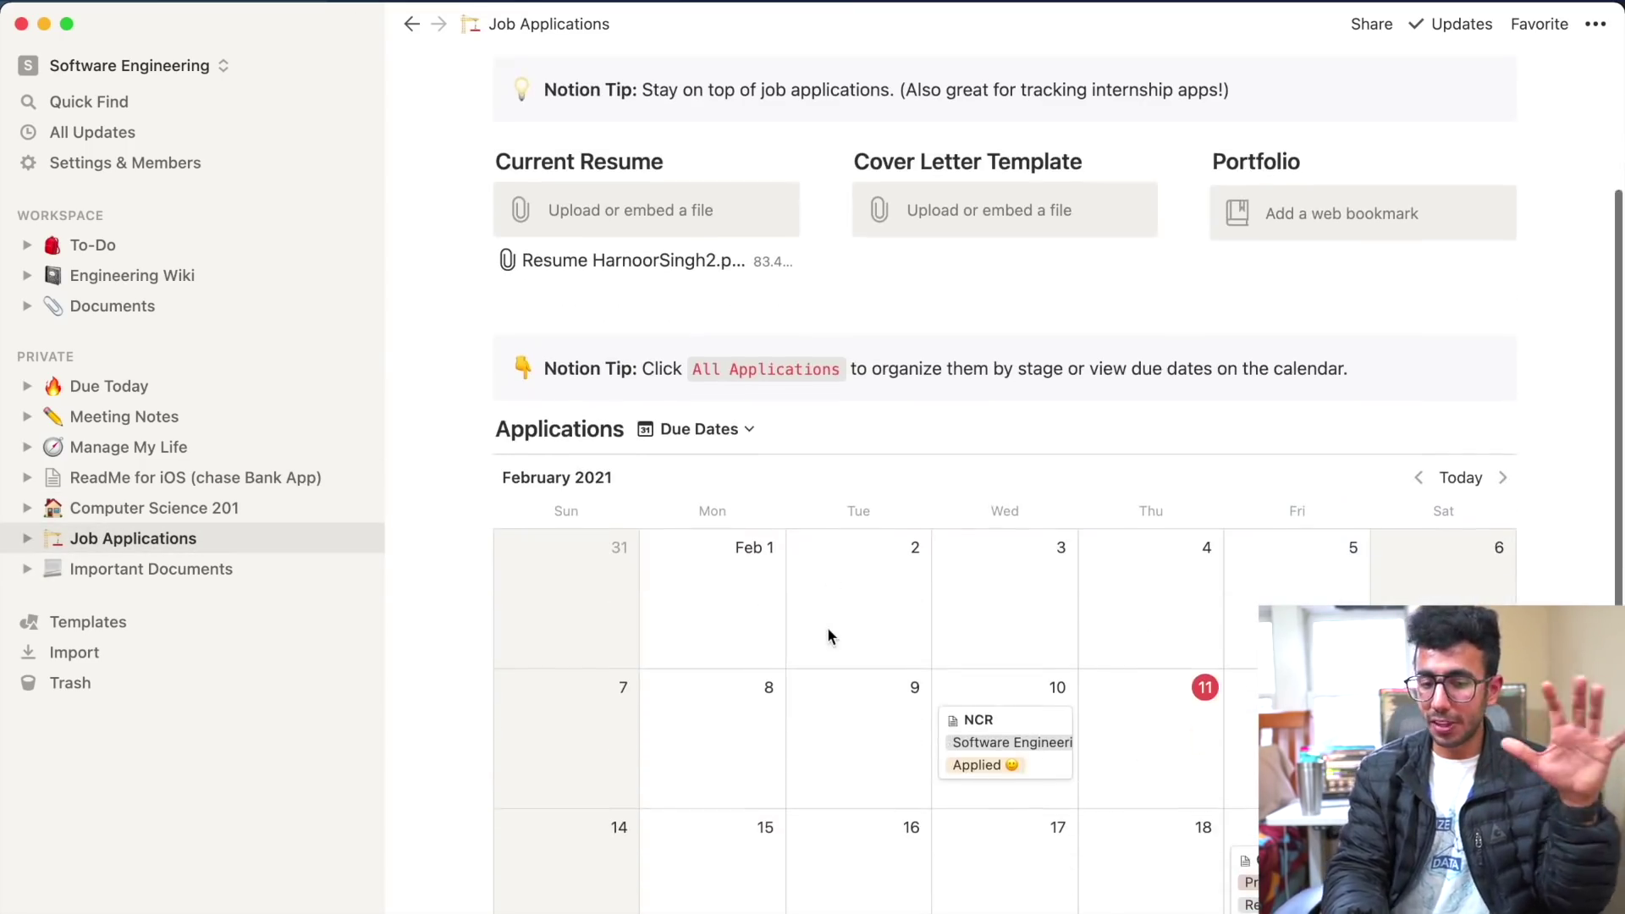
pyautogui.scroll(-2, 826, 669)
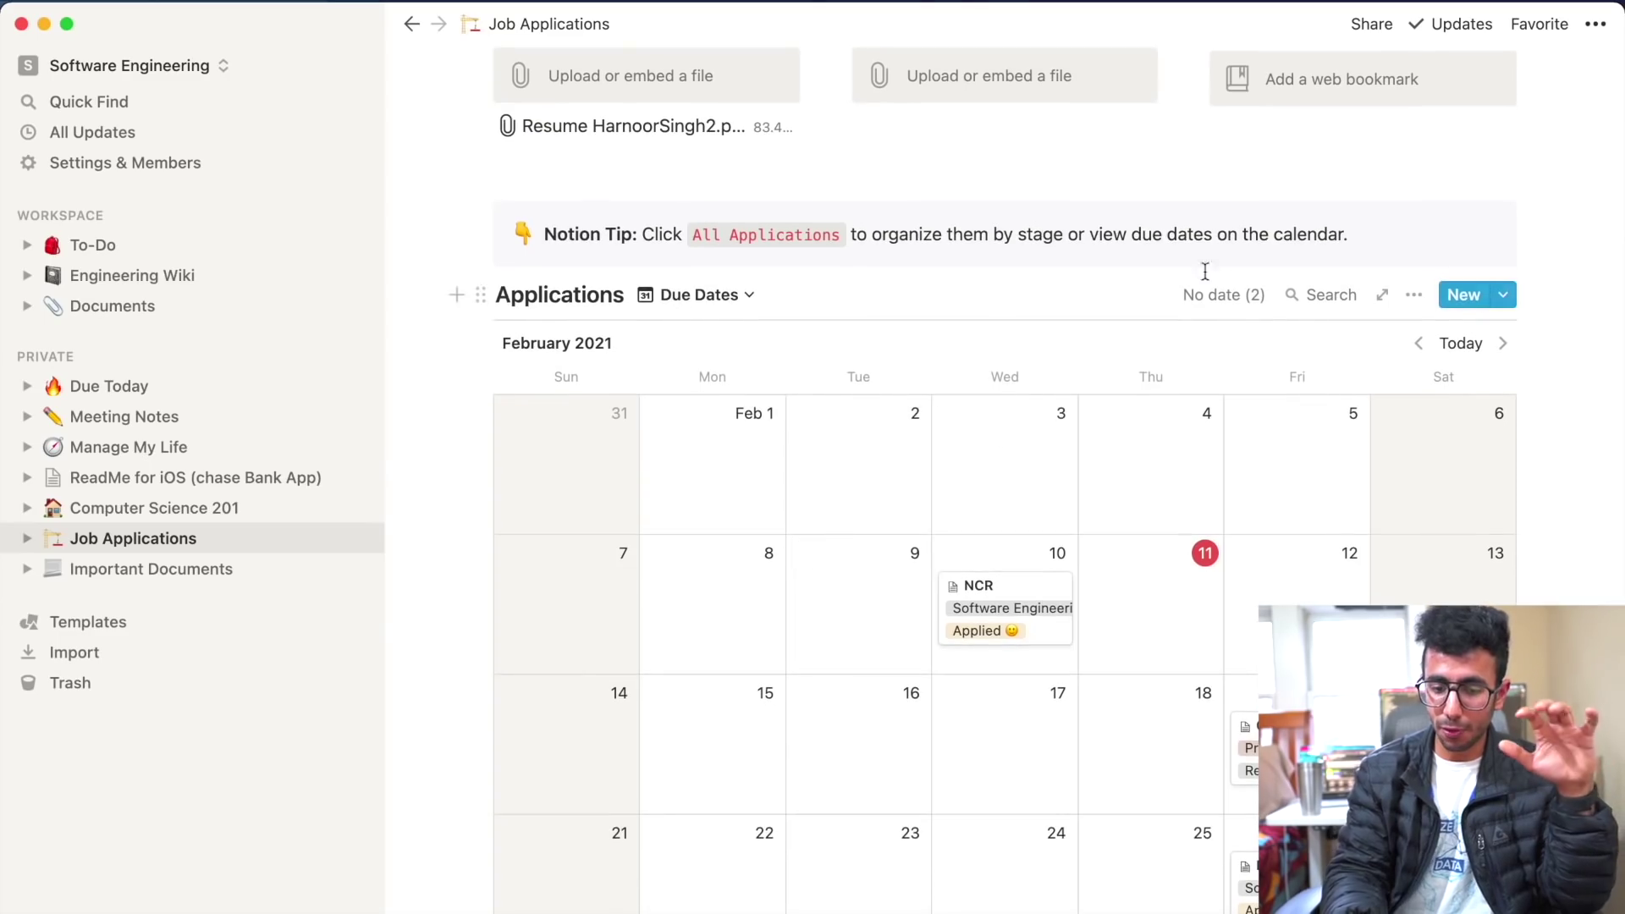
pyautogui.scroll(5, 1168, 338)
# - Switch the Applications database to the All Applications table and scroll across its columns
pyautogui.click(745, 553)
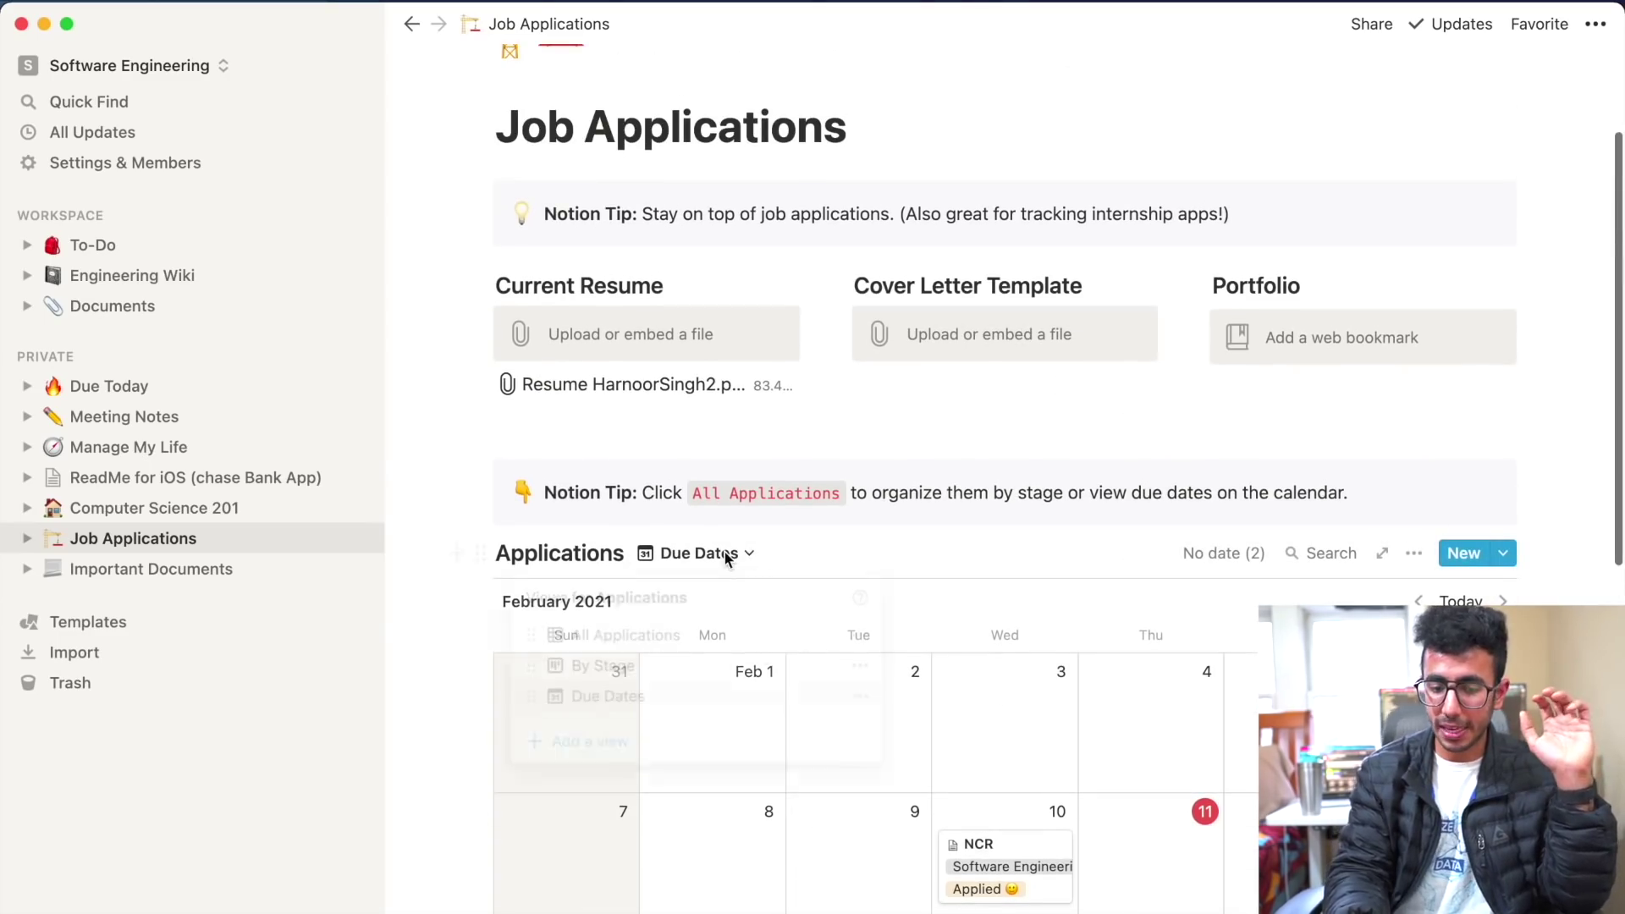
pyautogui.click(673, 637)
pyautogui.scroll(-2, 1024, 711)
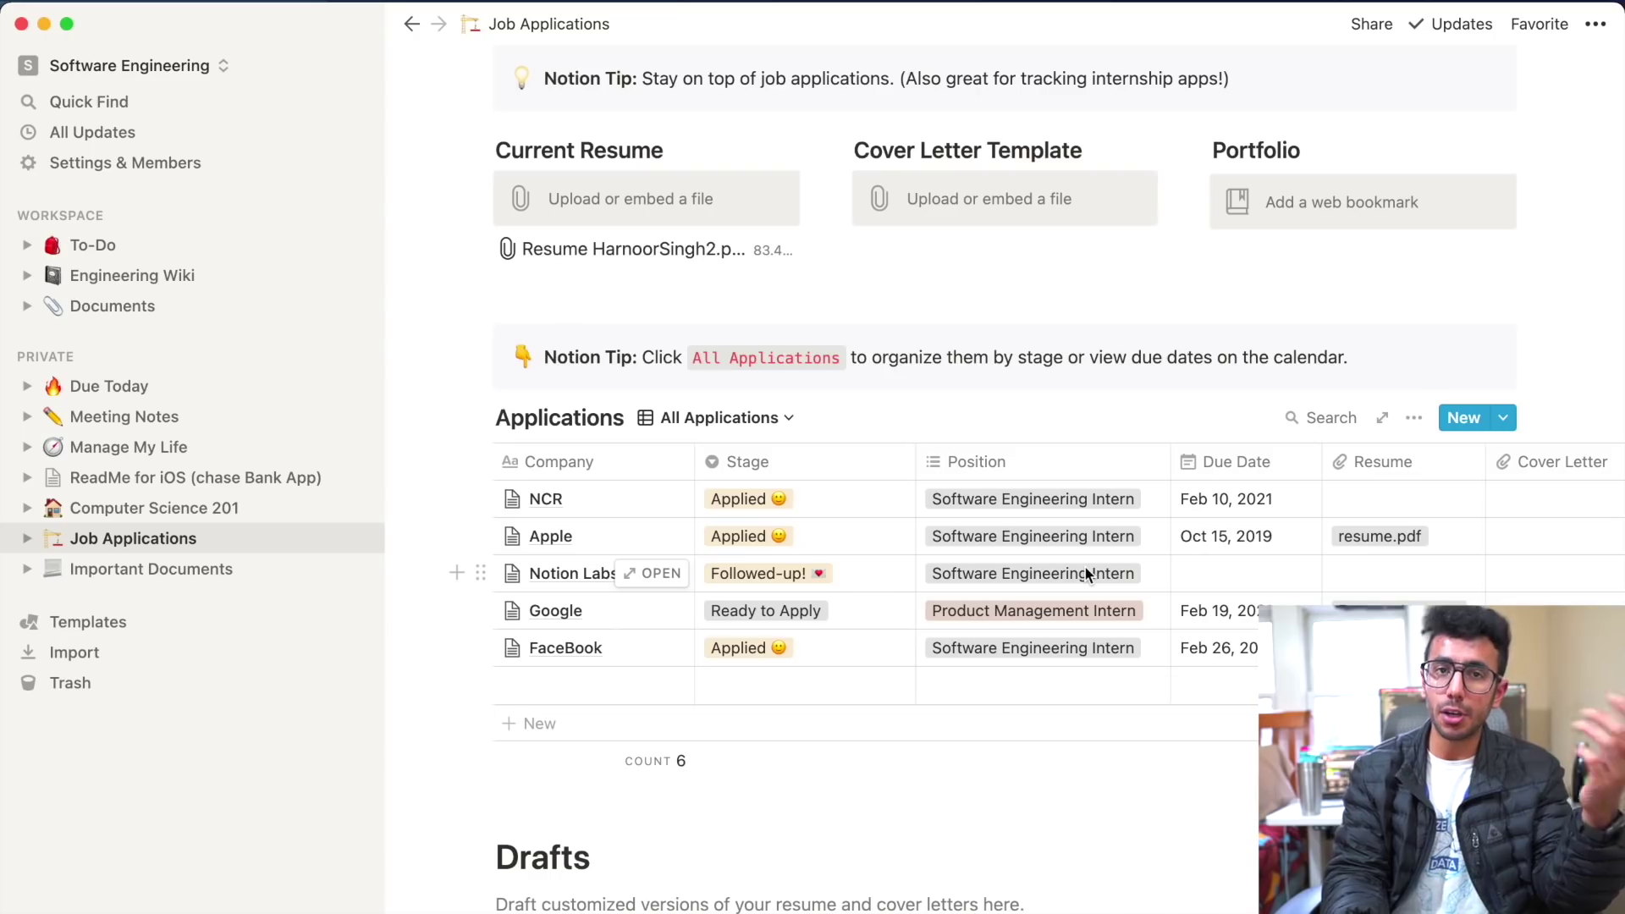
pyautogui.hscroll(2, 1088, 574)
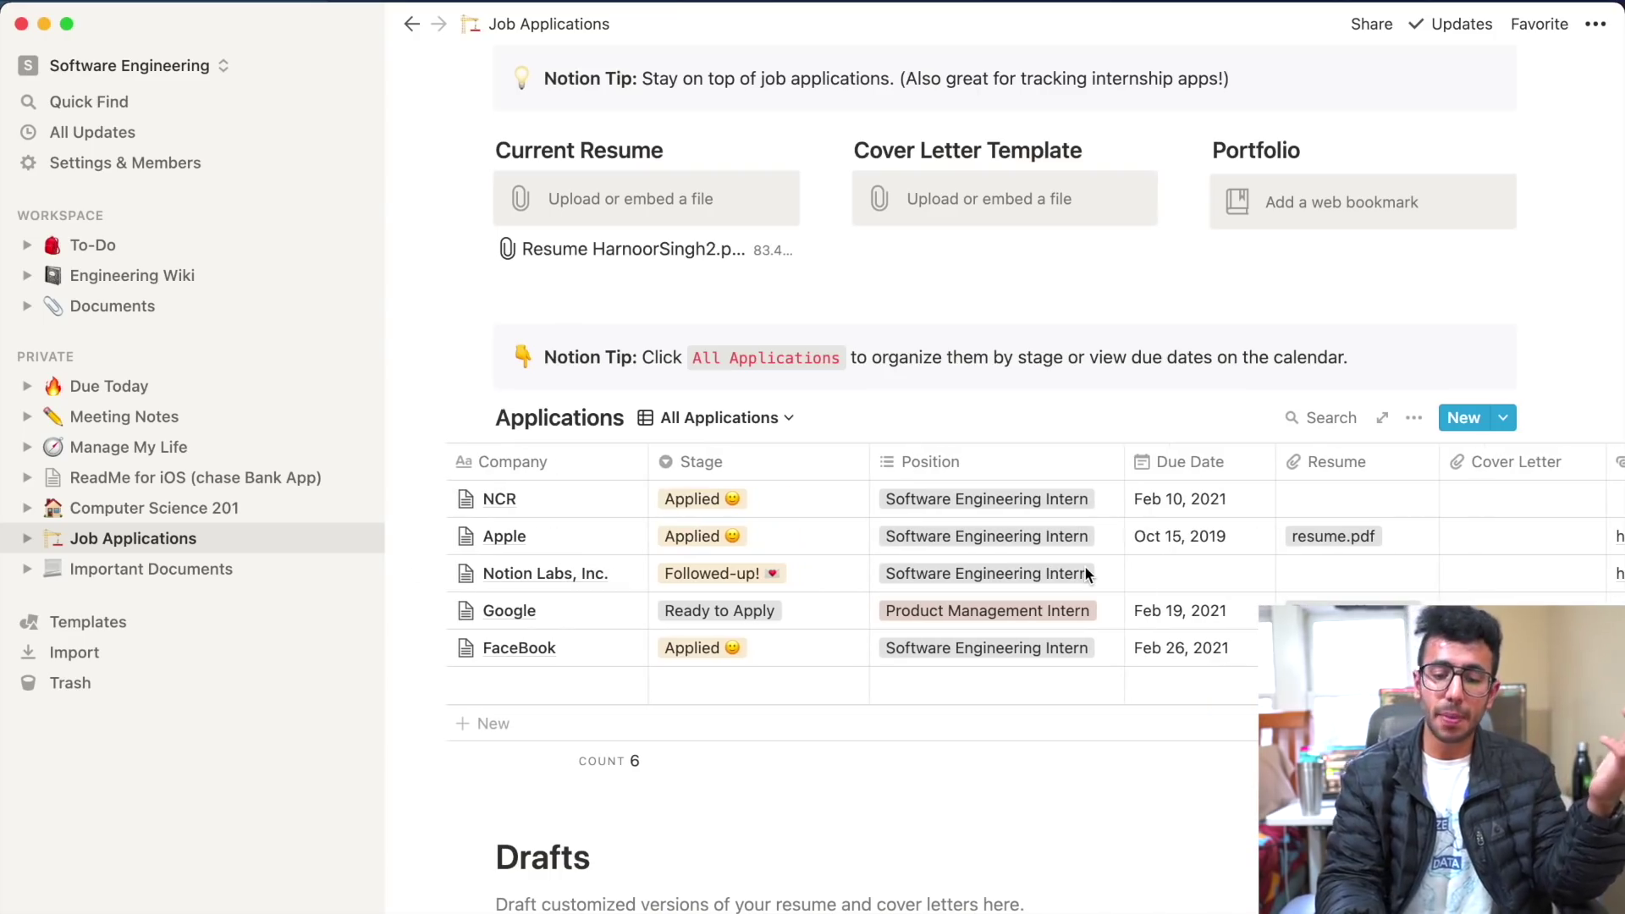
pyautogui.hscroll(2, 1084, 572)
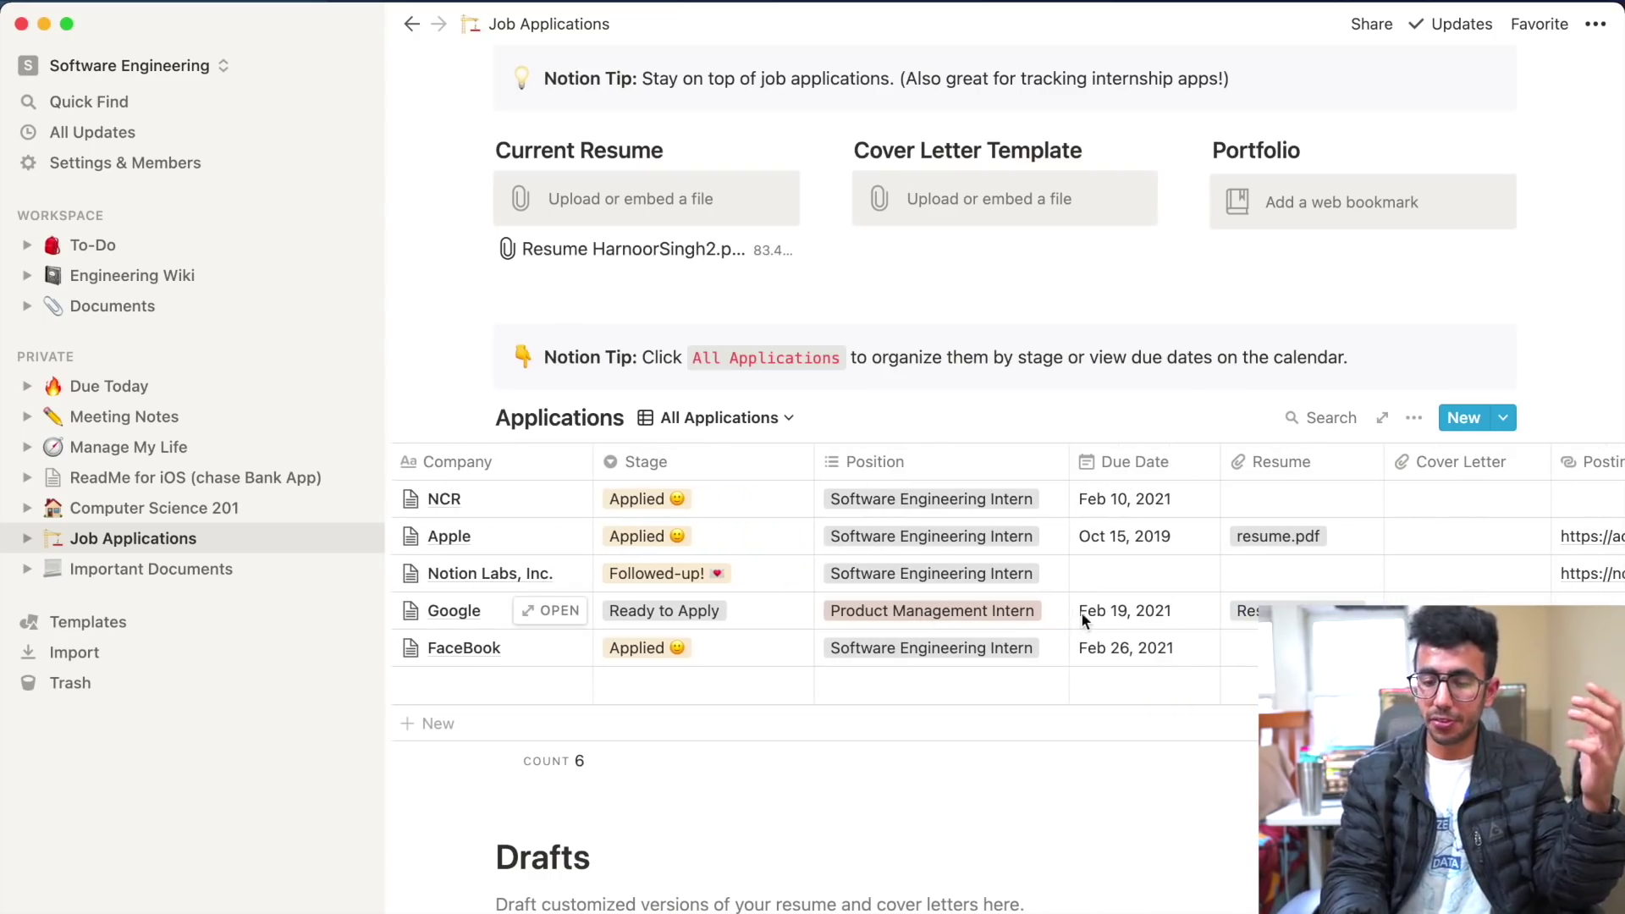
pyautogui.hscroll(2, 1253, 596)
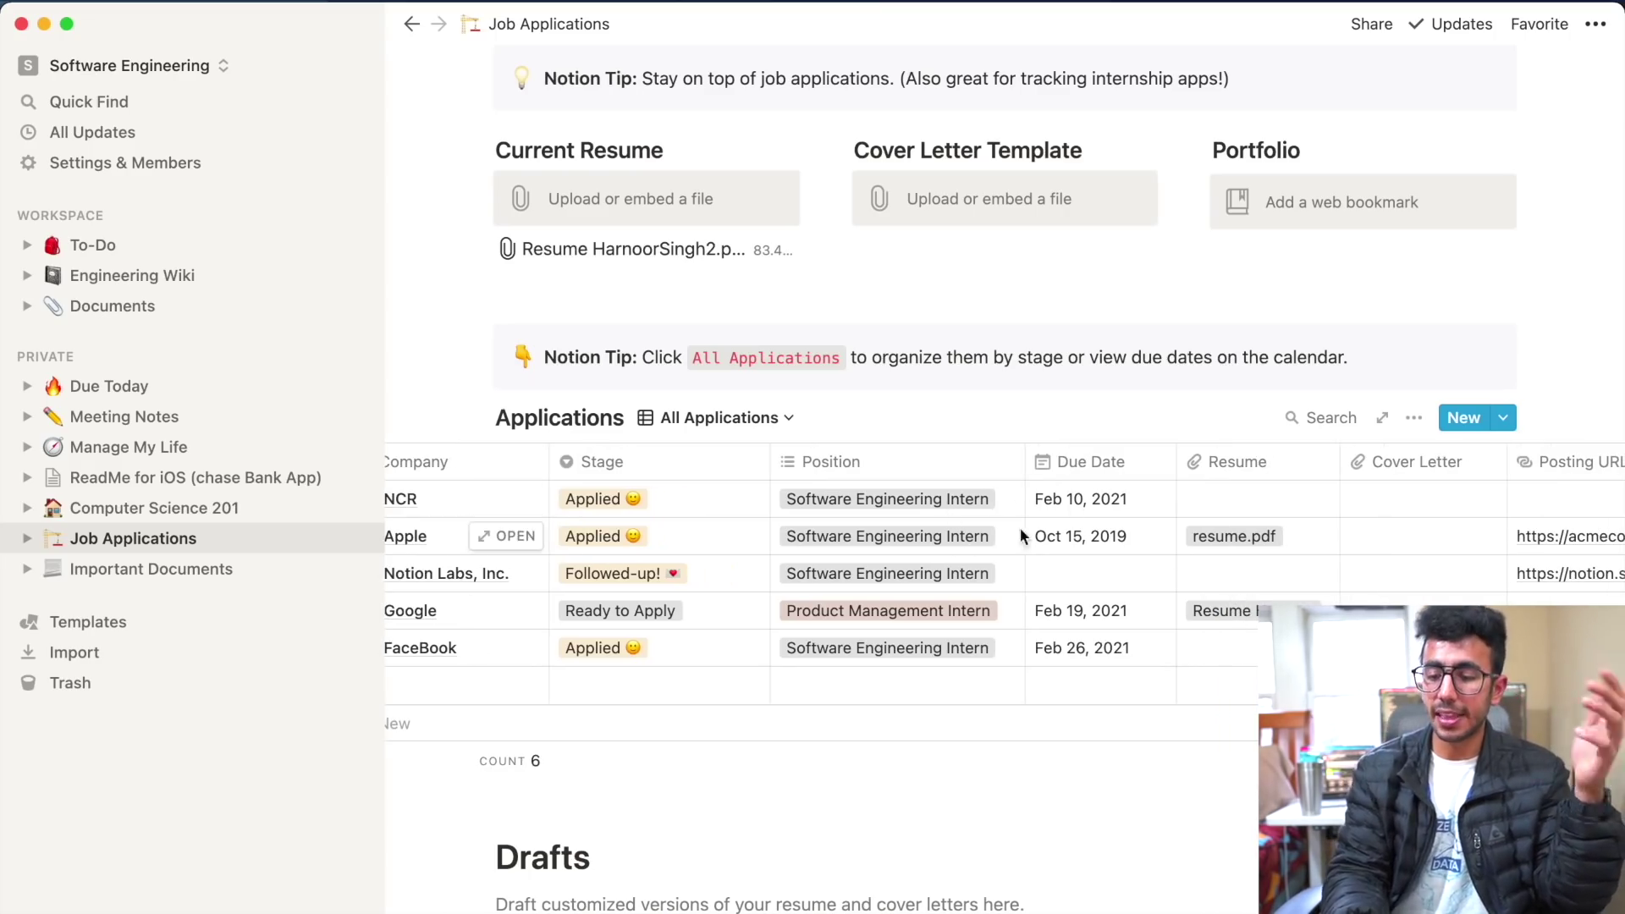
pyautogui.hscroll(4, 1236, 535)
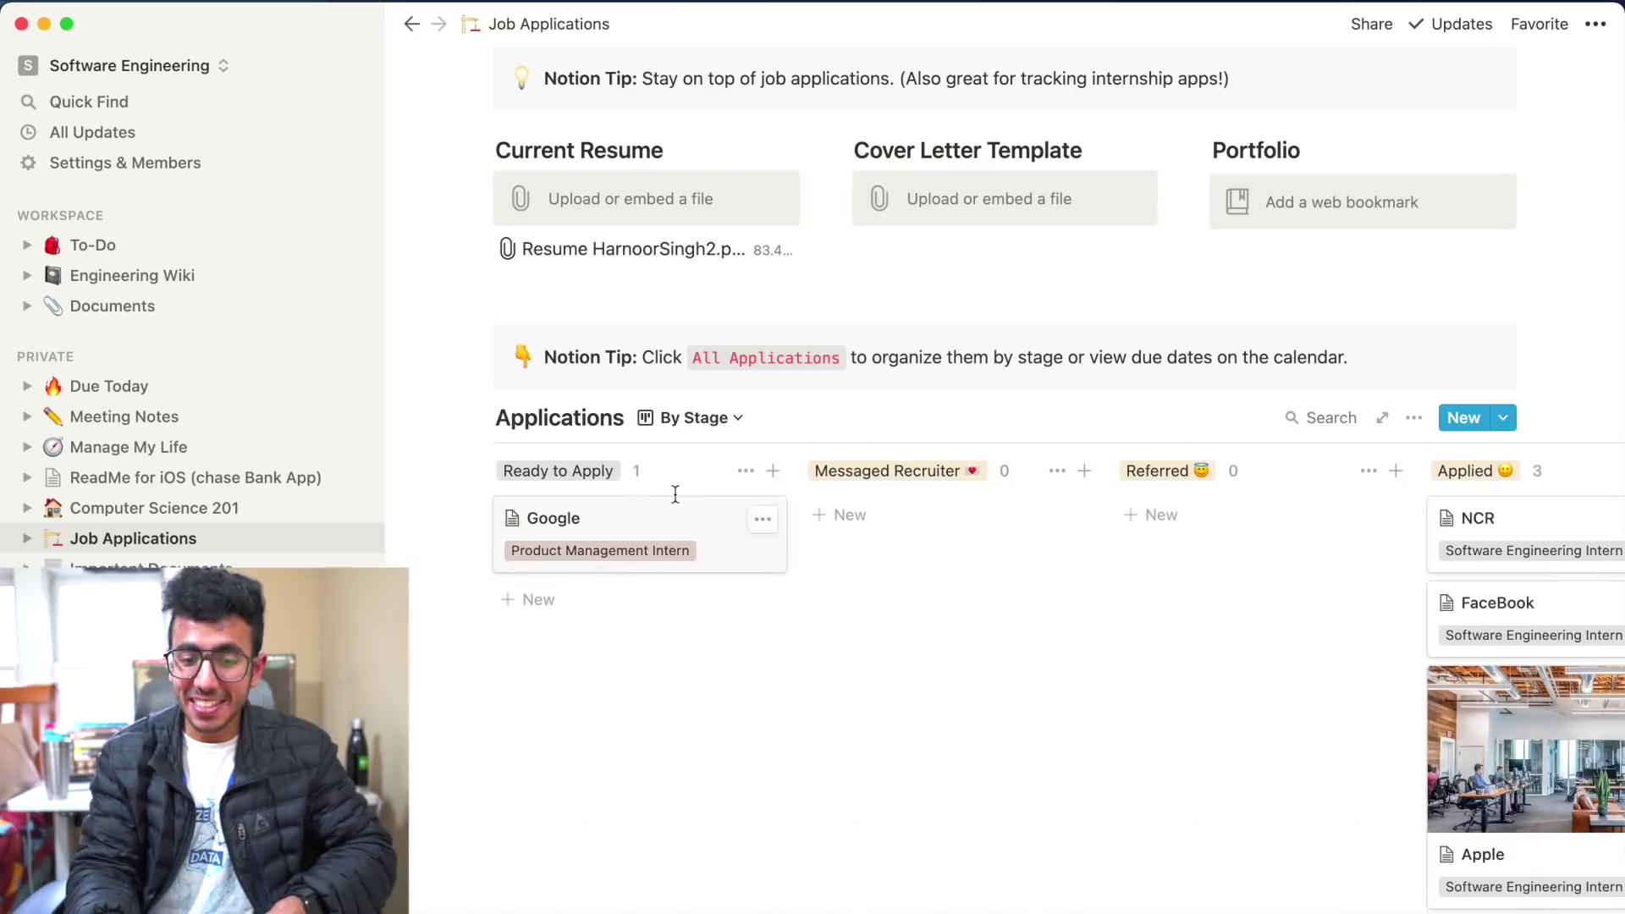
pyautogui.click(686, 417)
pyautogui.click(640, 566)
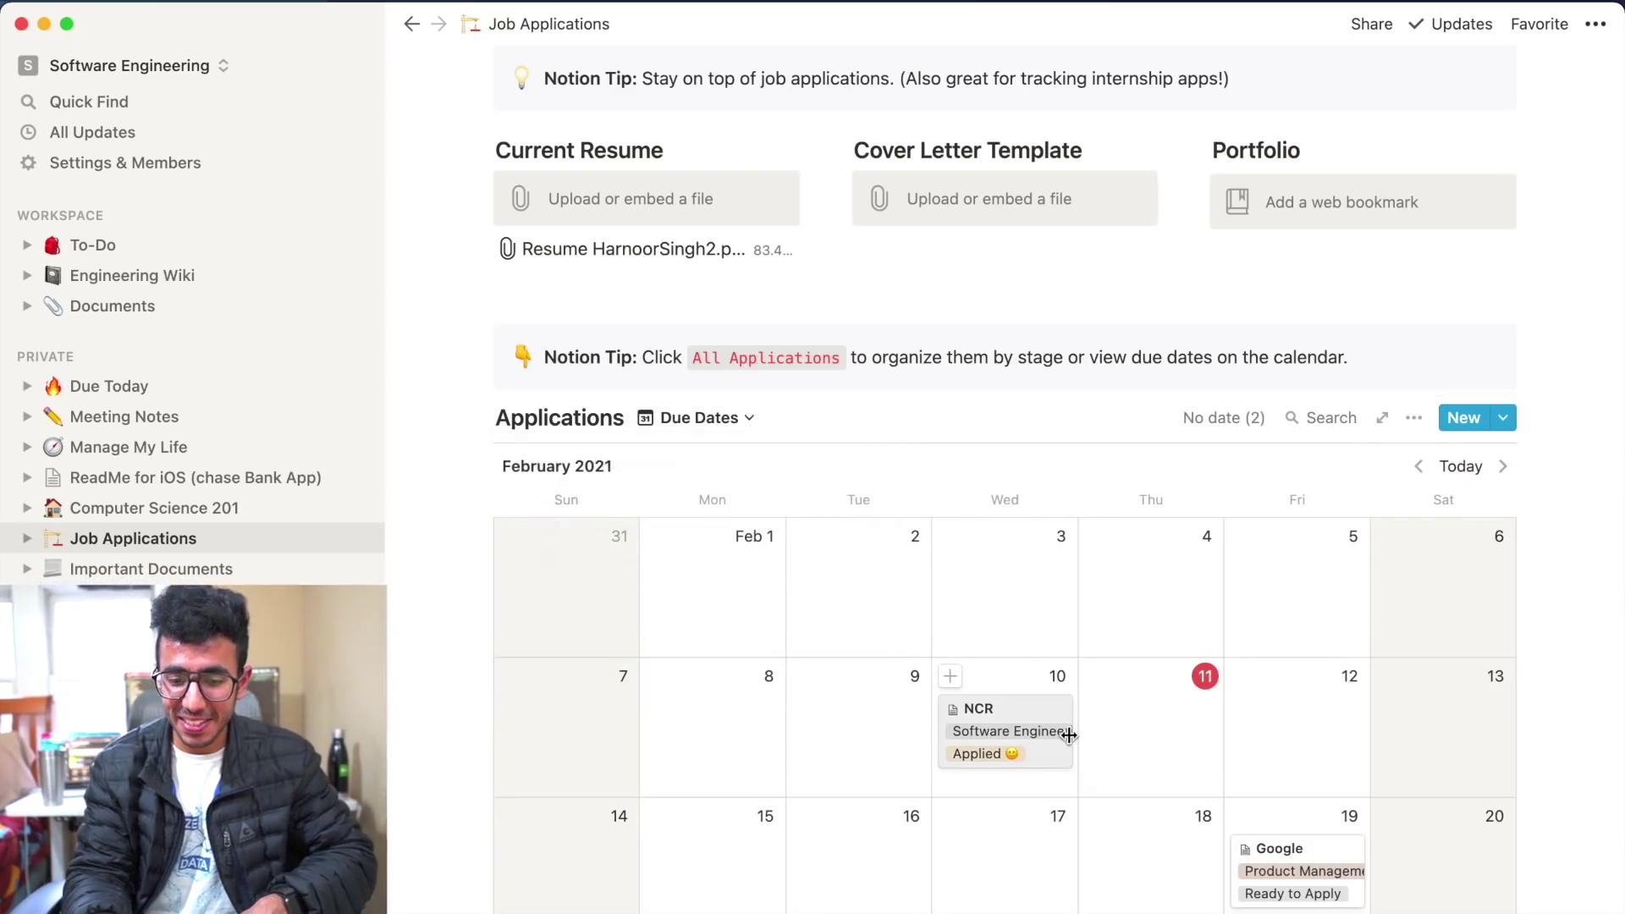
pyautogui.click(677, 419)
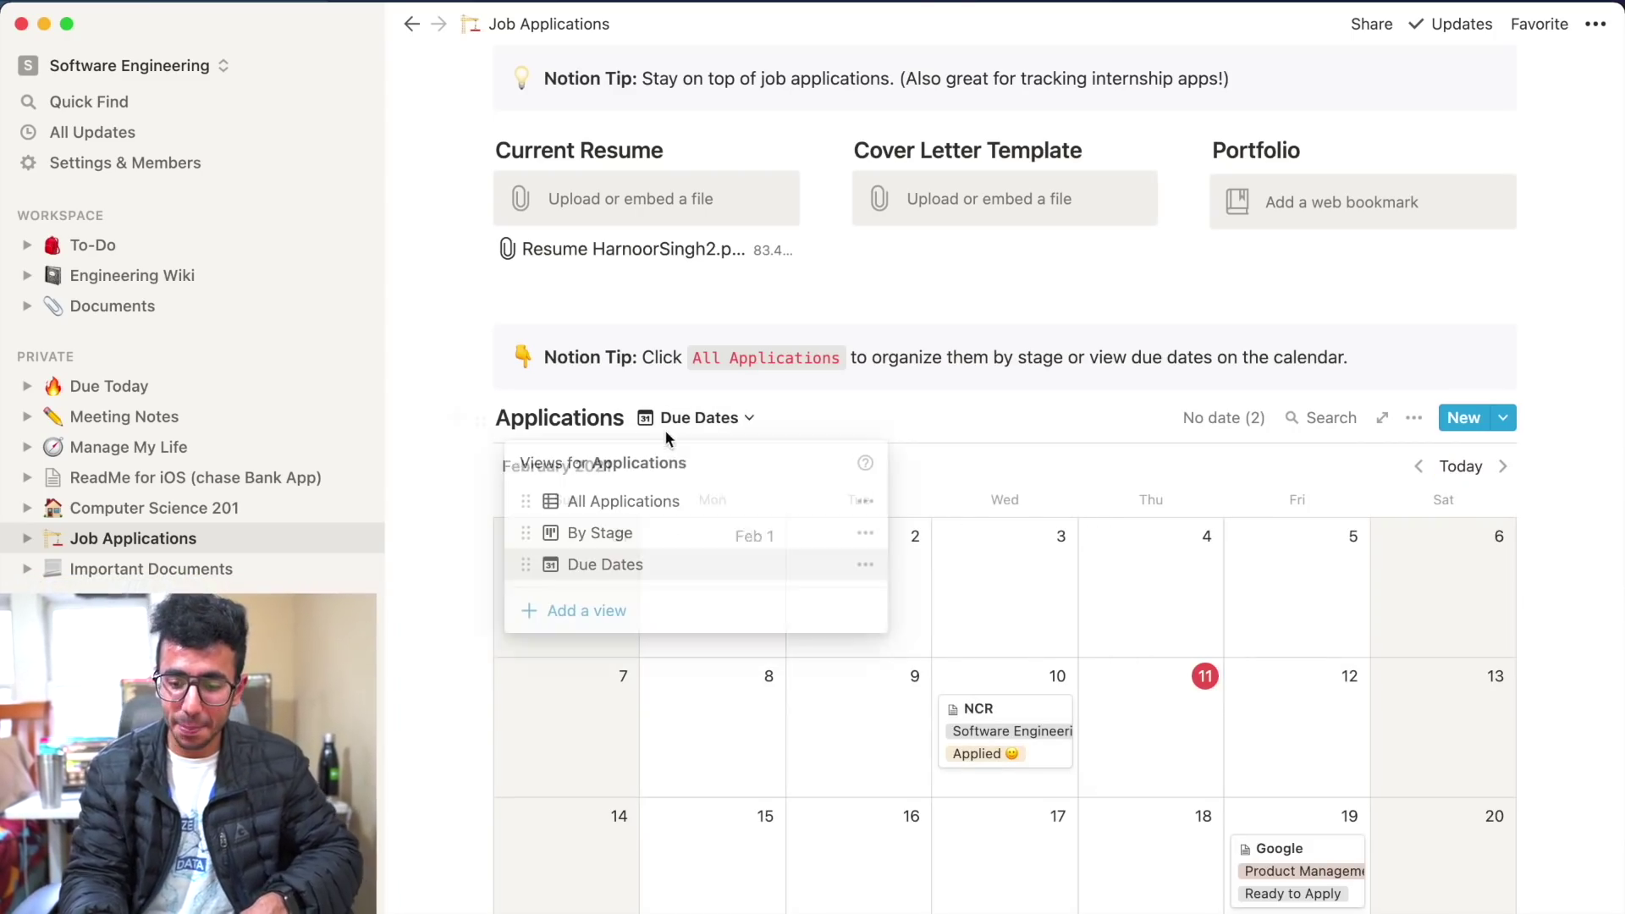
pyautogui.click(659, 533)
pyautogui.hscroll(5, 1154, 664)
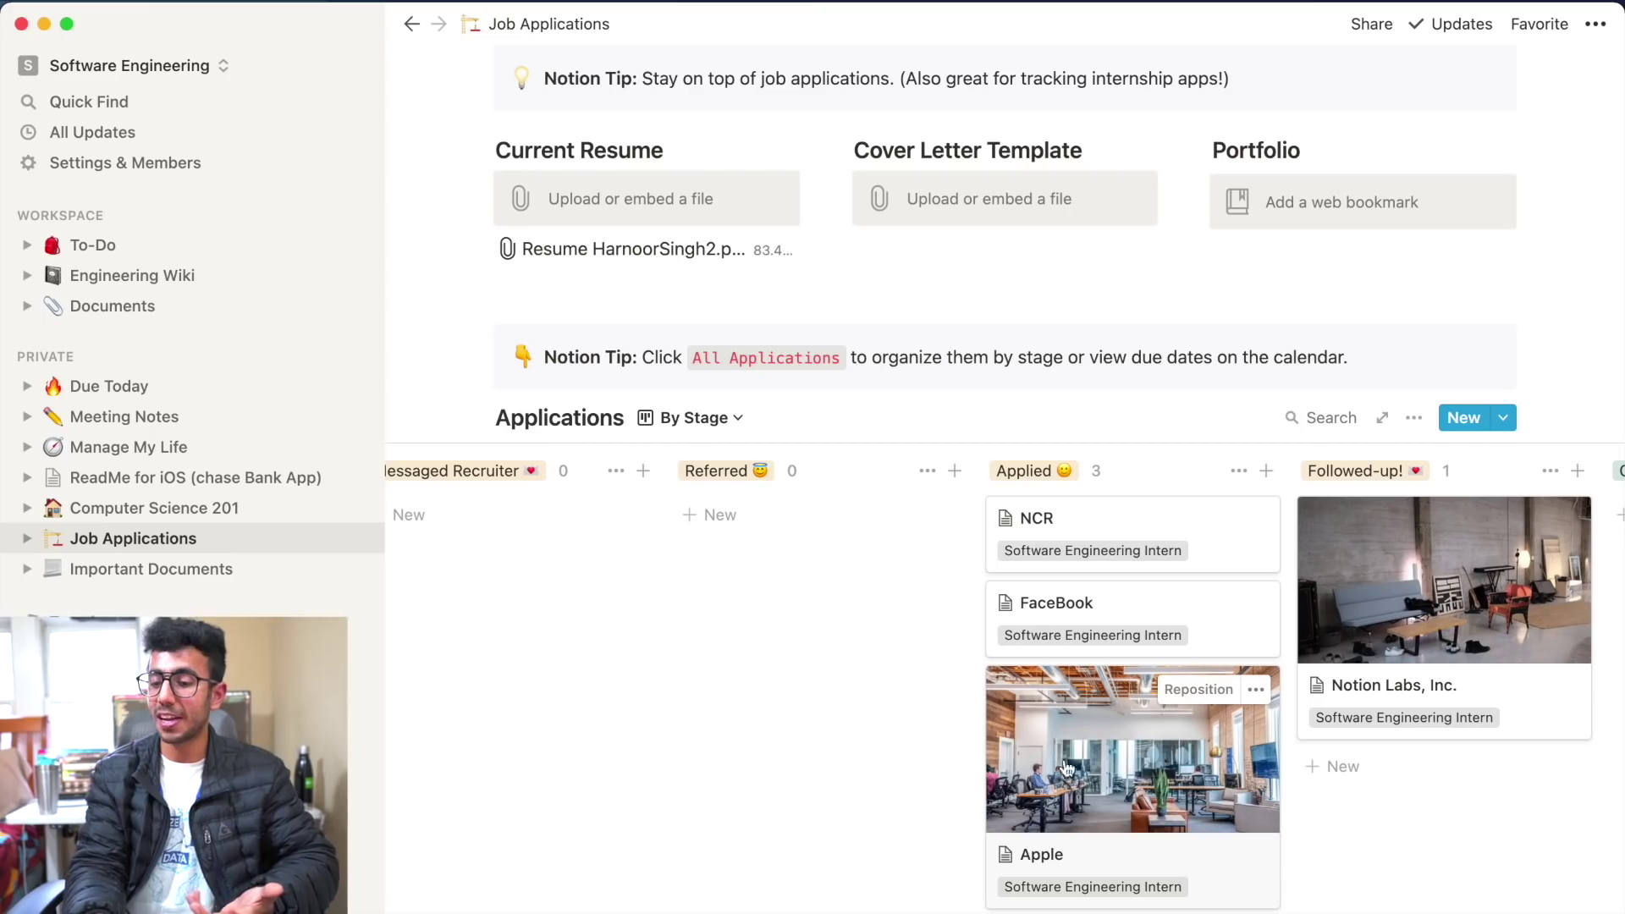
pyautogui.hscroll(1, 1468, 617)
pyautogui.hscroll(-5, 1464, 616)
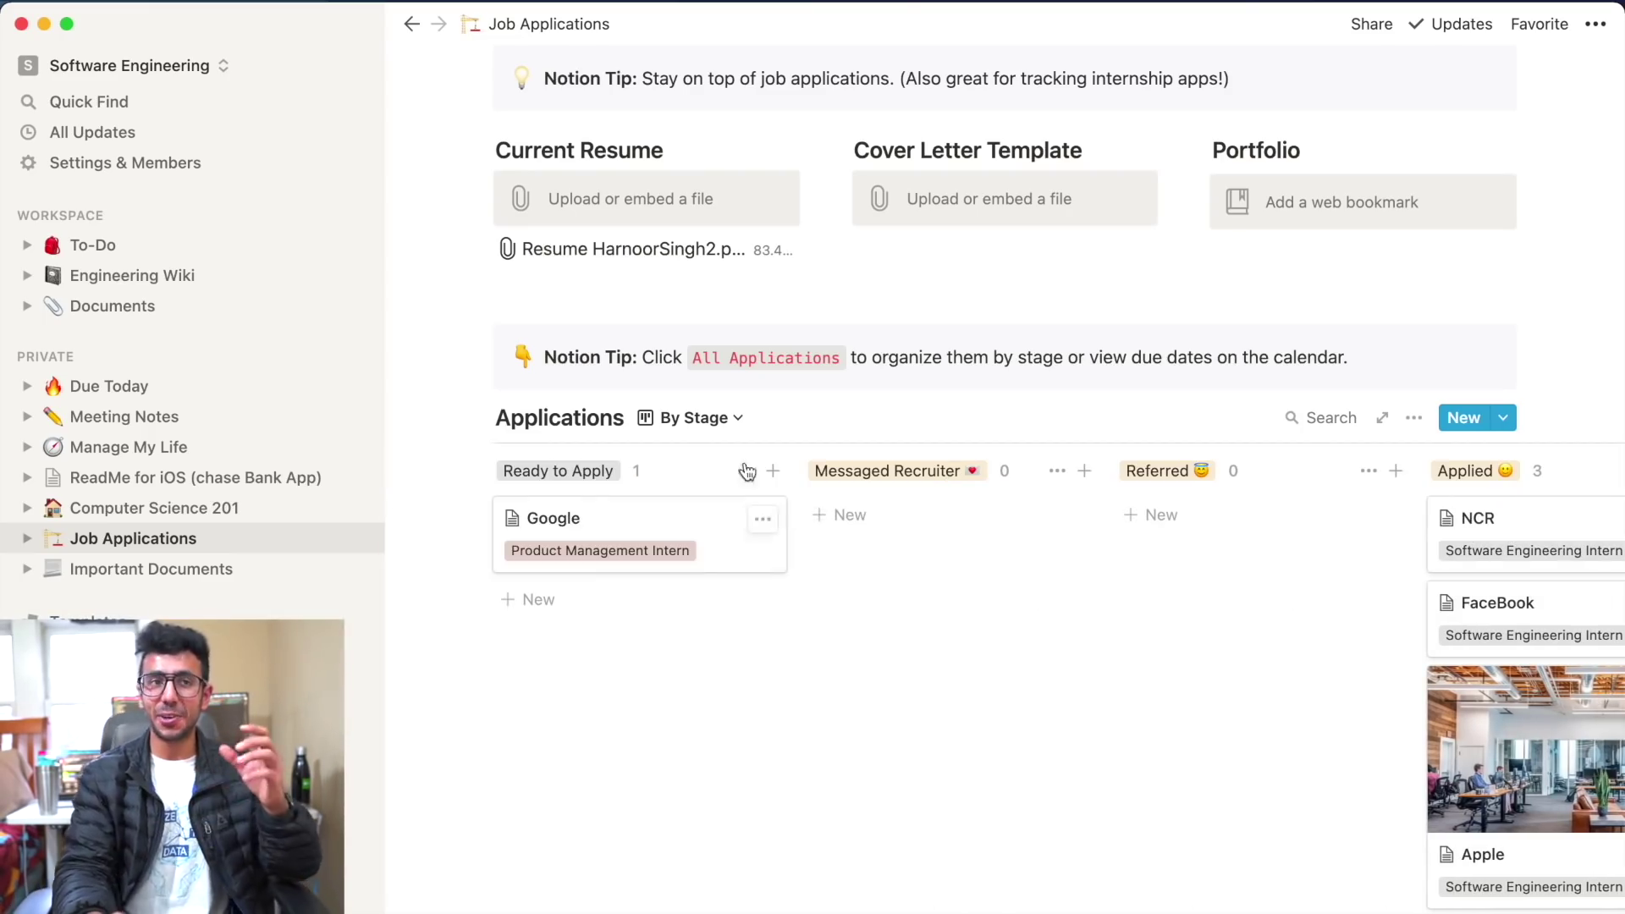
pyautogui.click(703, 422)
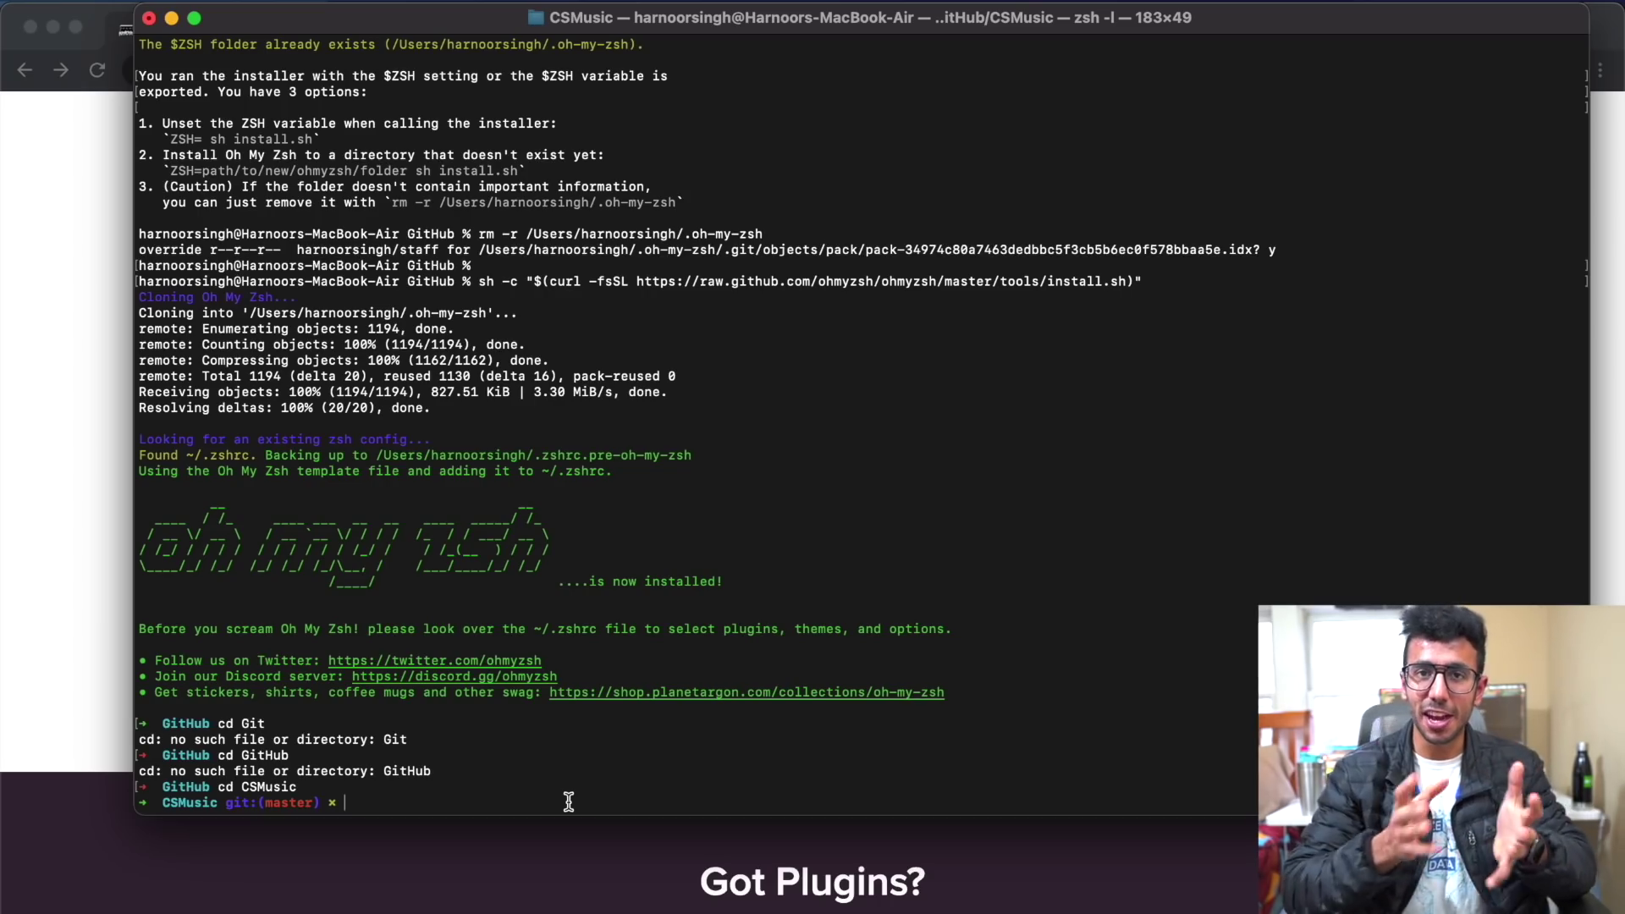
pyautogui.scroll(10, 569, 802)
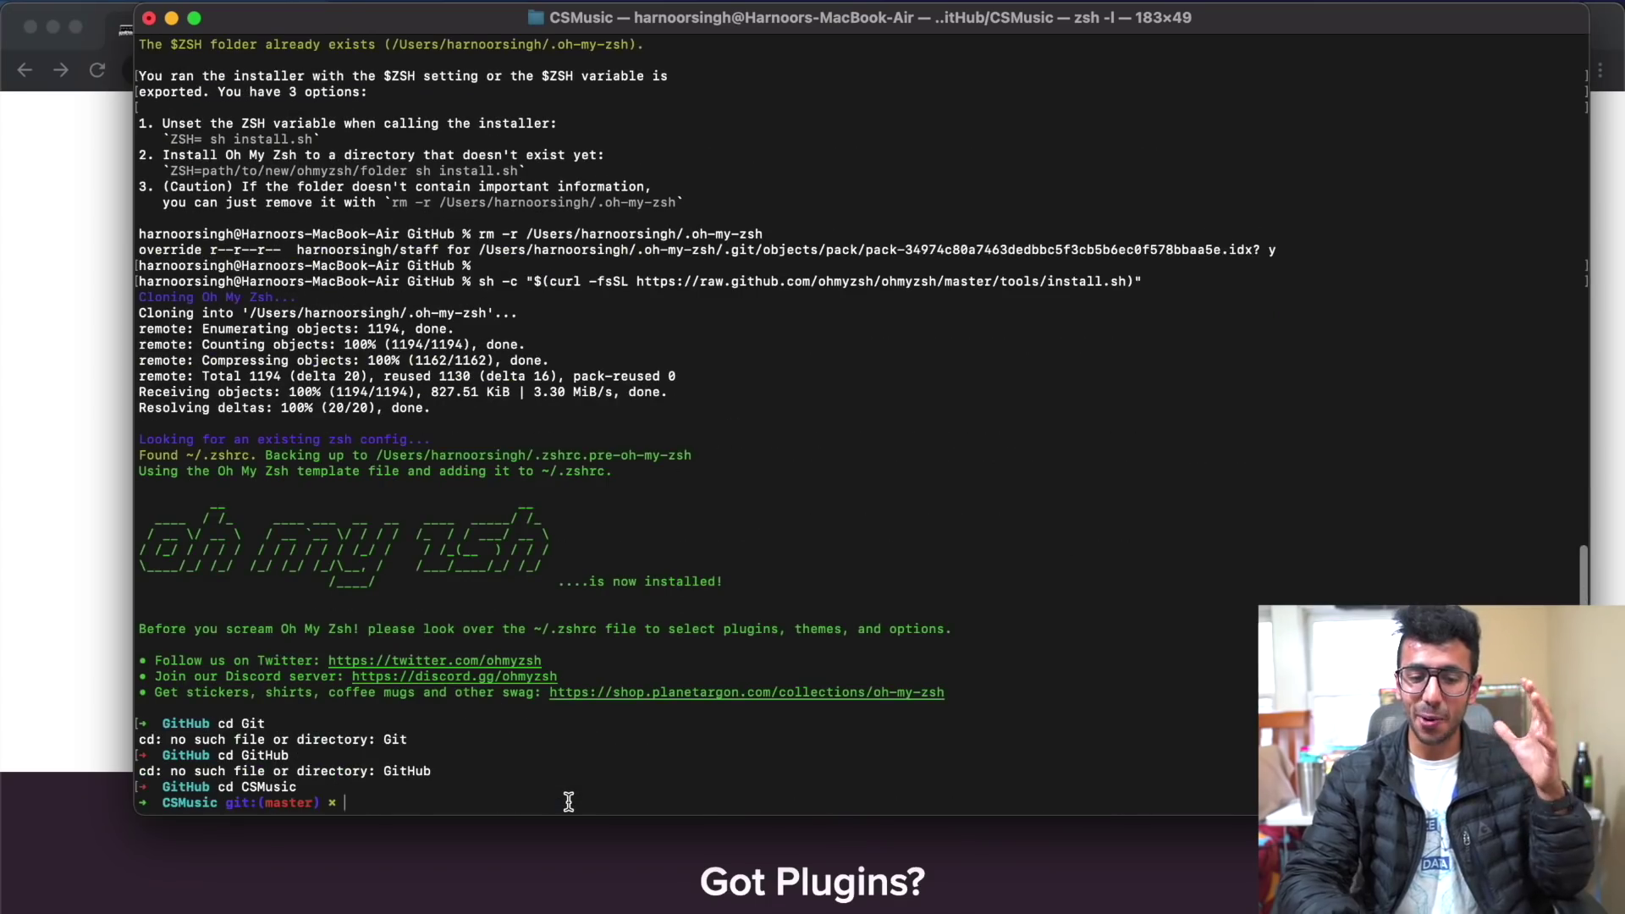
pyautogui.scroll(-1, 659, 774)
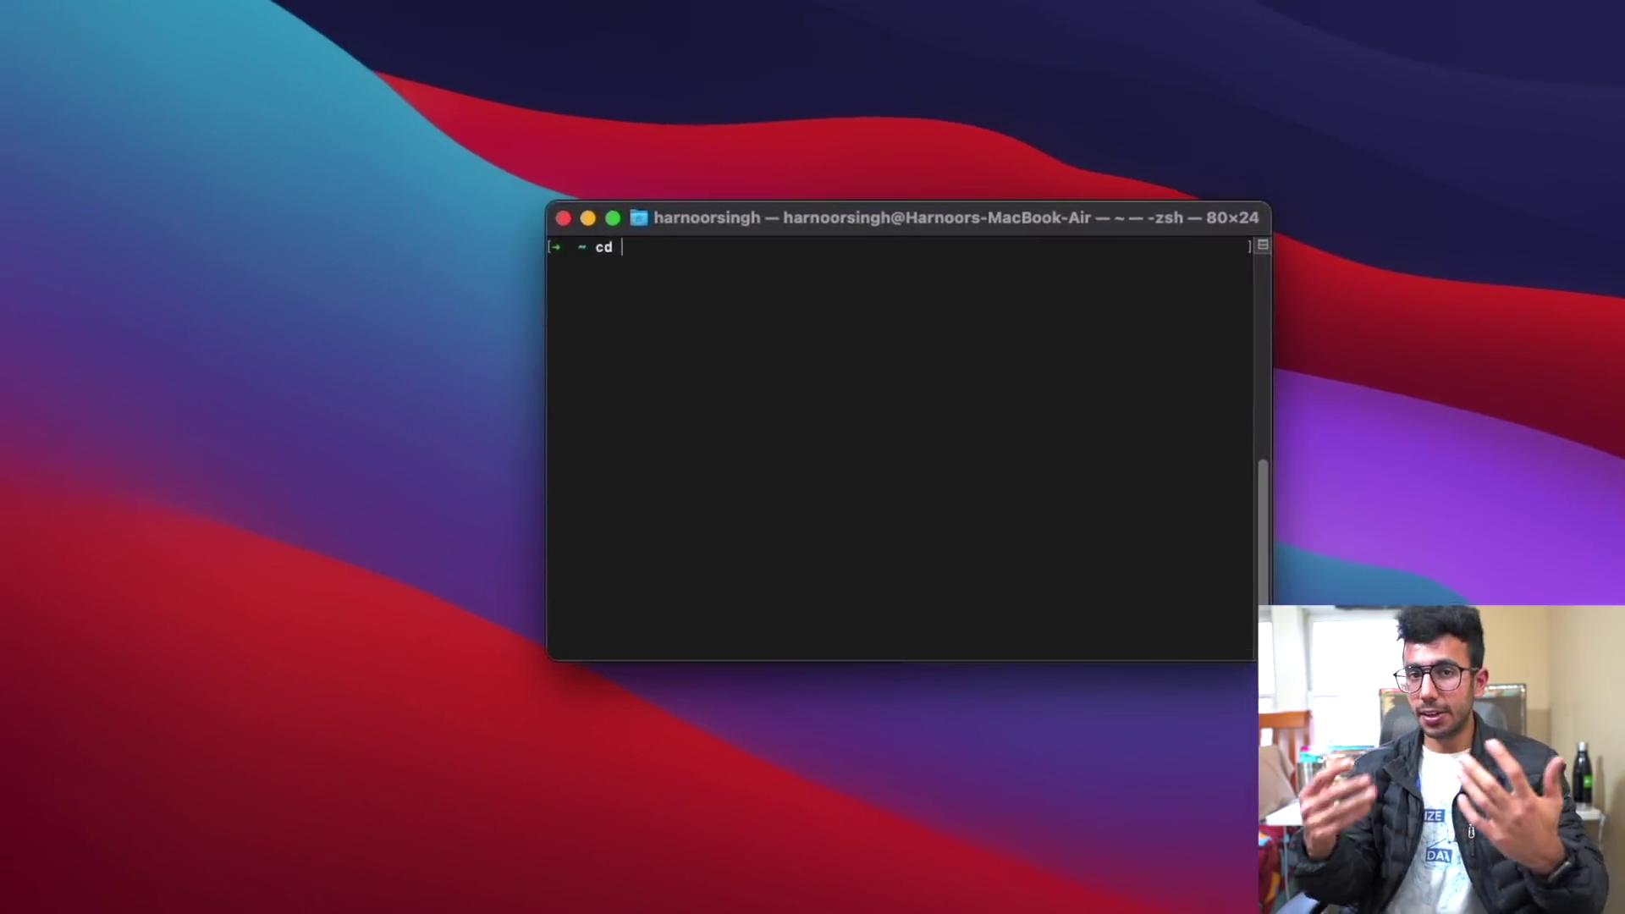
# - Change into Documents/GitHub using Tab completion
pyautogui.write('Do')
pyautogui.press('Tab')
pyautogui.write('c')
pyautogui.press('Tab')
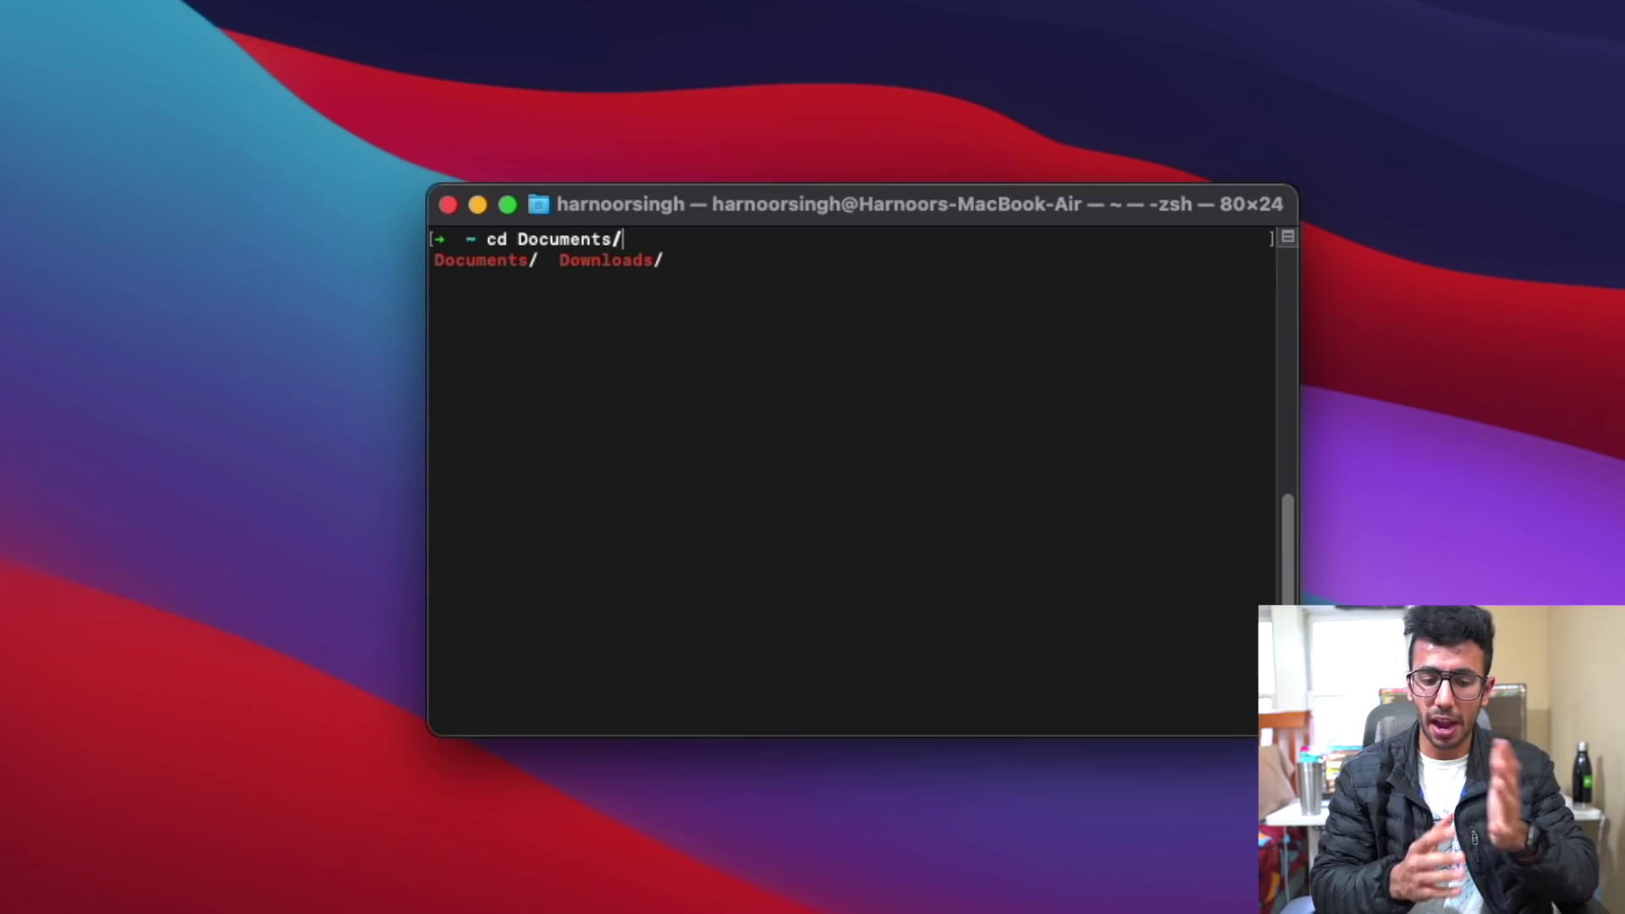
pyautogui.write('Gi')
pyautogui.press('Tab')
pyautogui.press('Return')
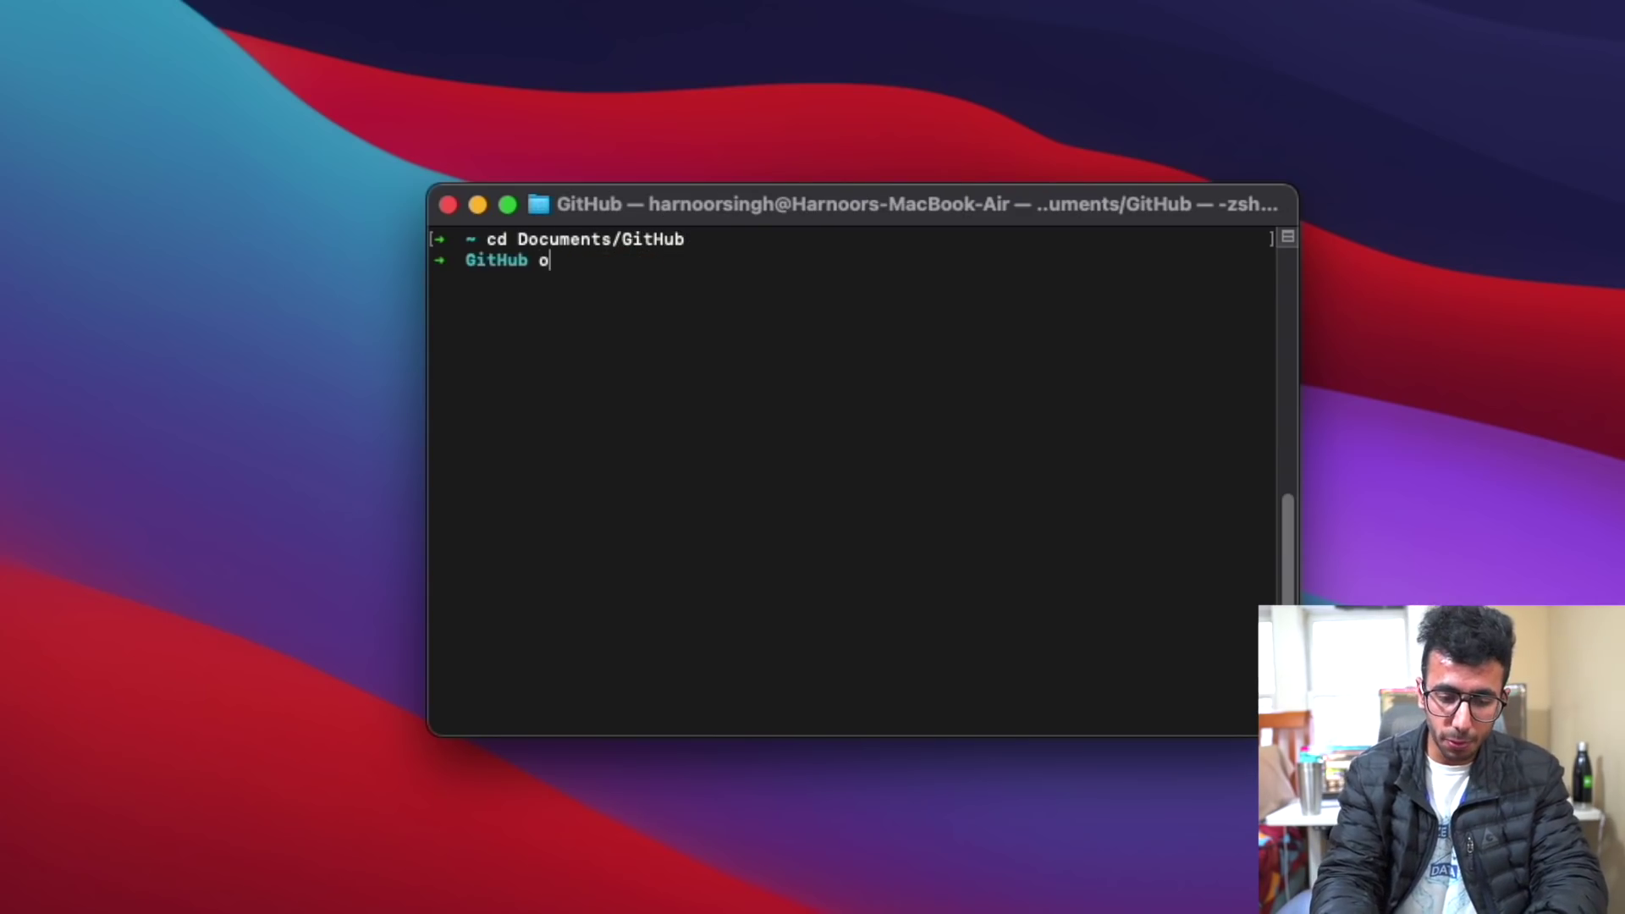
# - Open the GitHub folder in Finder with 'open .', then cd into CSMusic
pyautogui.write('open .')
pyautogui.press('Return')
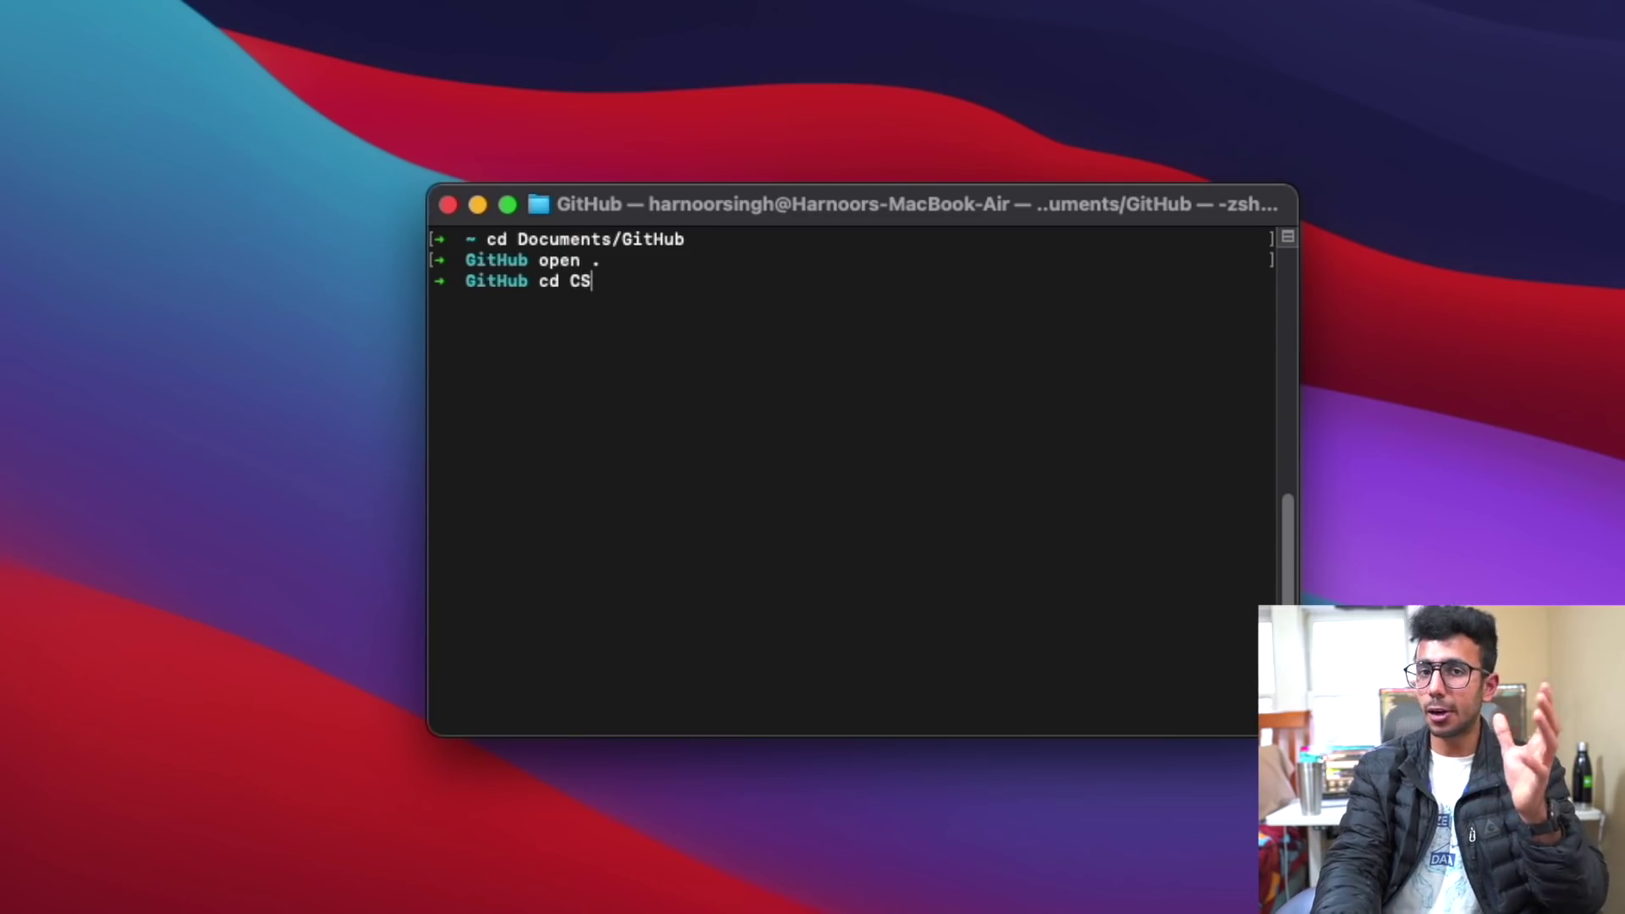
pyautogui.press('Tab')
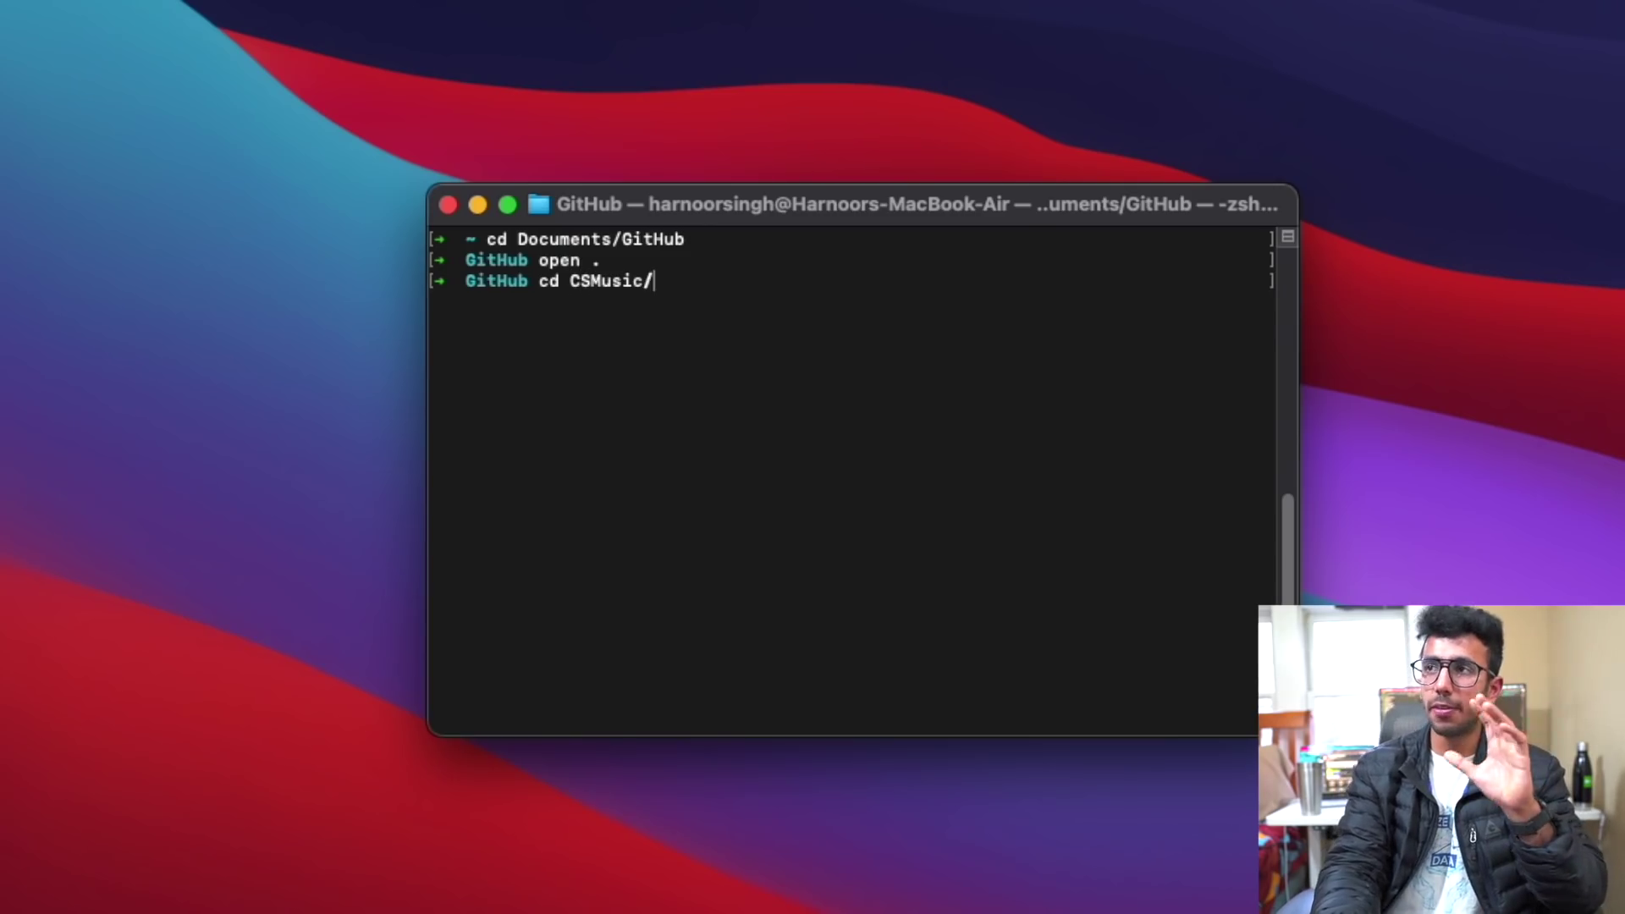
pyautogui.press('Return')
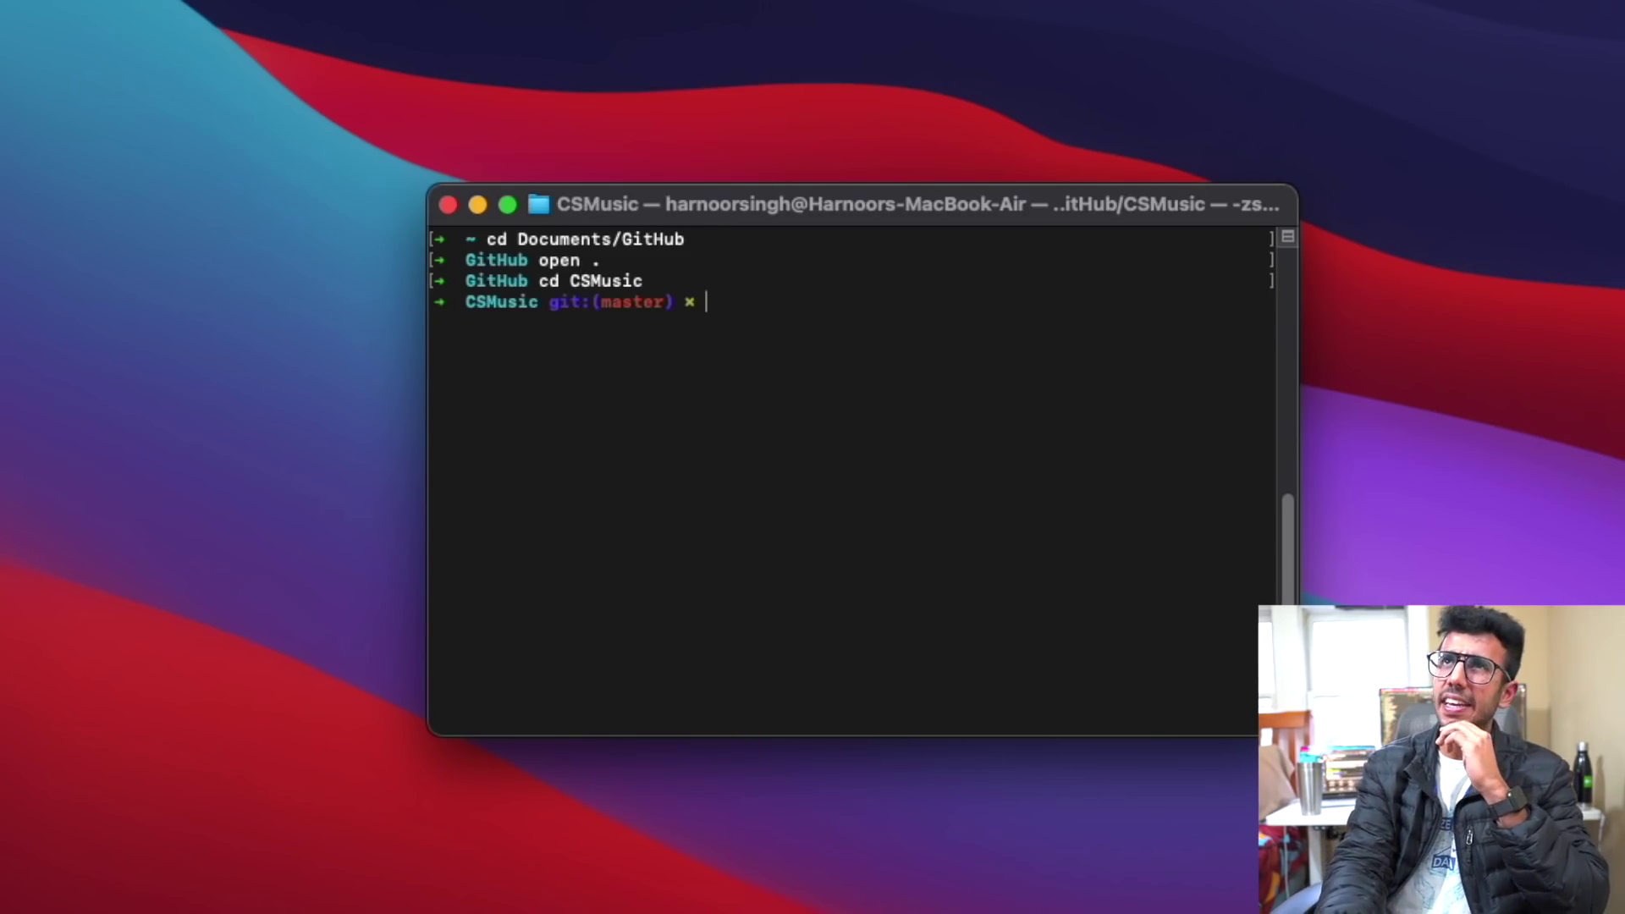
# - Enlarge the Terminal, enter CSMusic, then go back up with 'cd ..'
pyautogui.moveTo(432, 731); pyautogui.dragTo(61, 876)
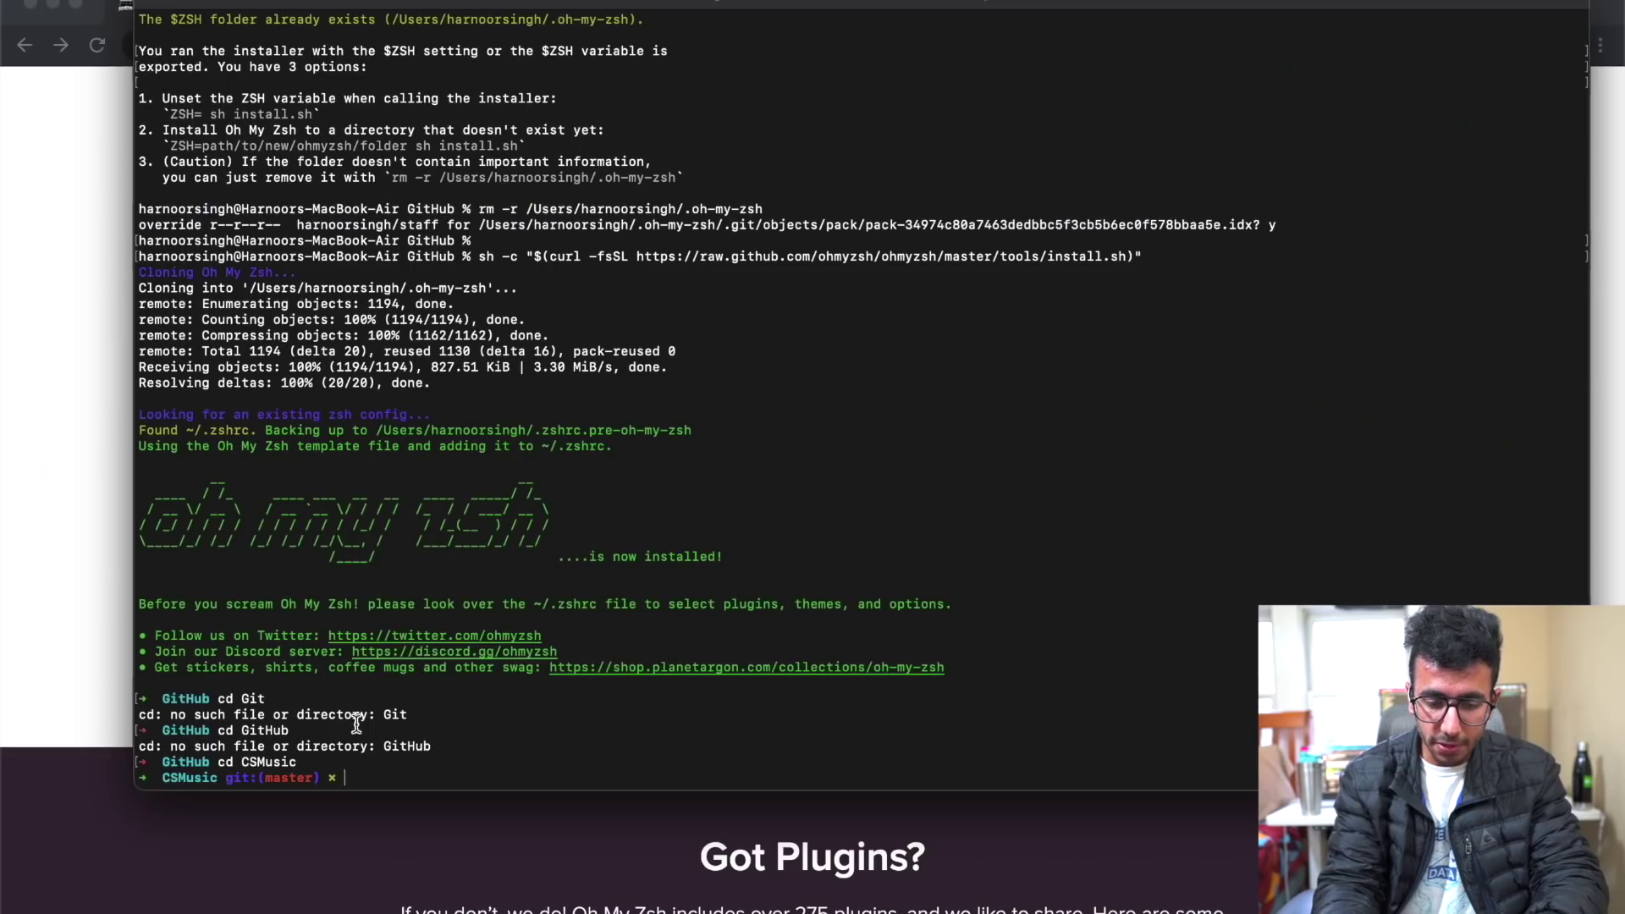
pyautogui.write('cd CSMusic')
pyautogui.press('Return')
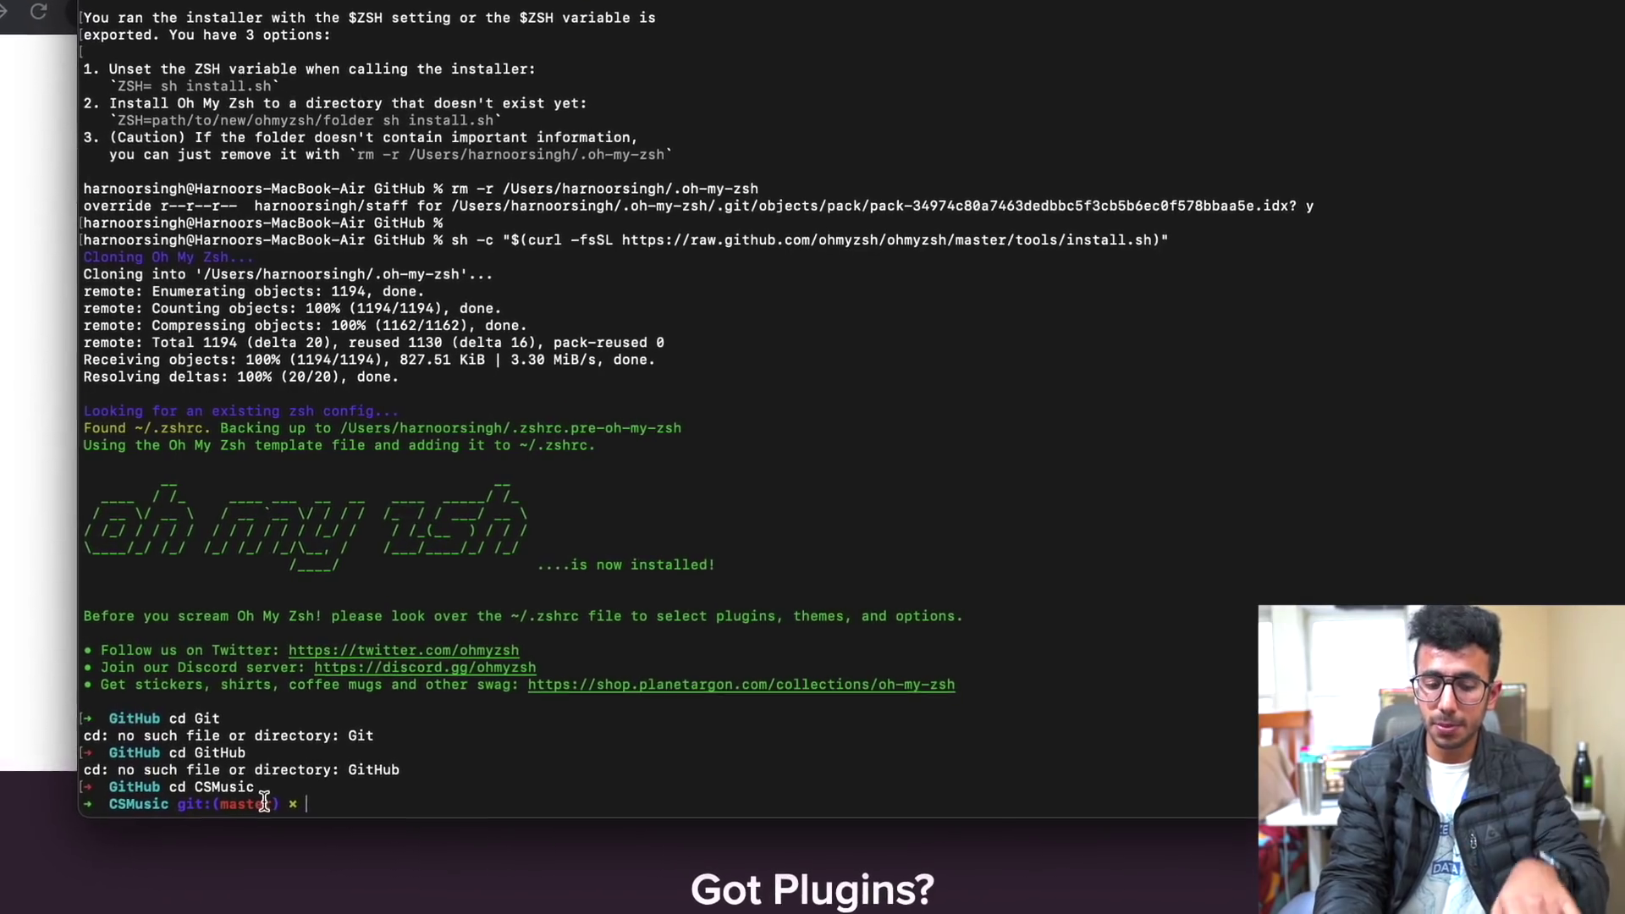
pyautogui.write('cd ..')
pyautogui.press('Return')
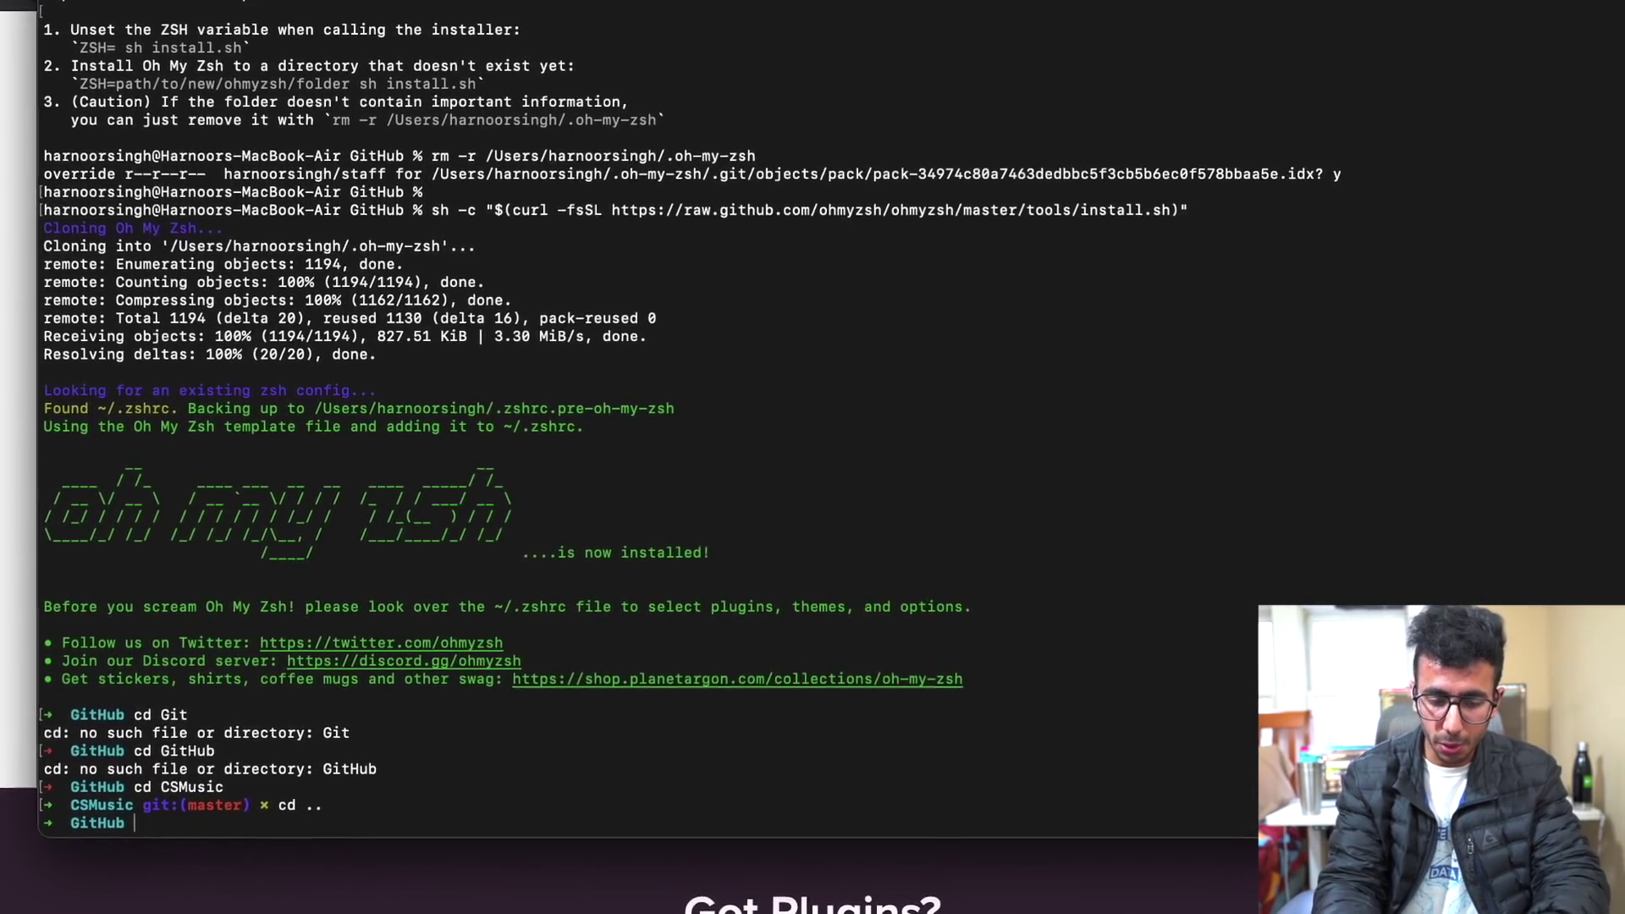
# - Change into the Blind-Support repository and highlight its branch name in the prompt
pyautogui.write('cd')
pyautogui.press('Tab')
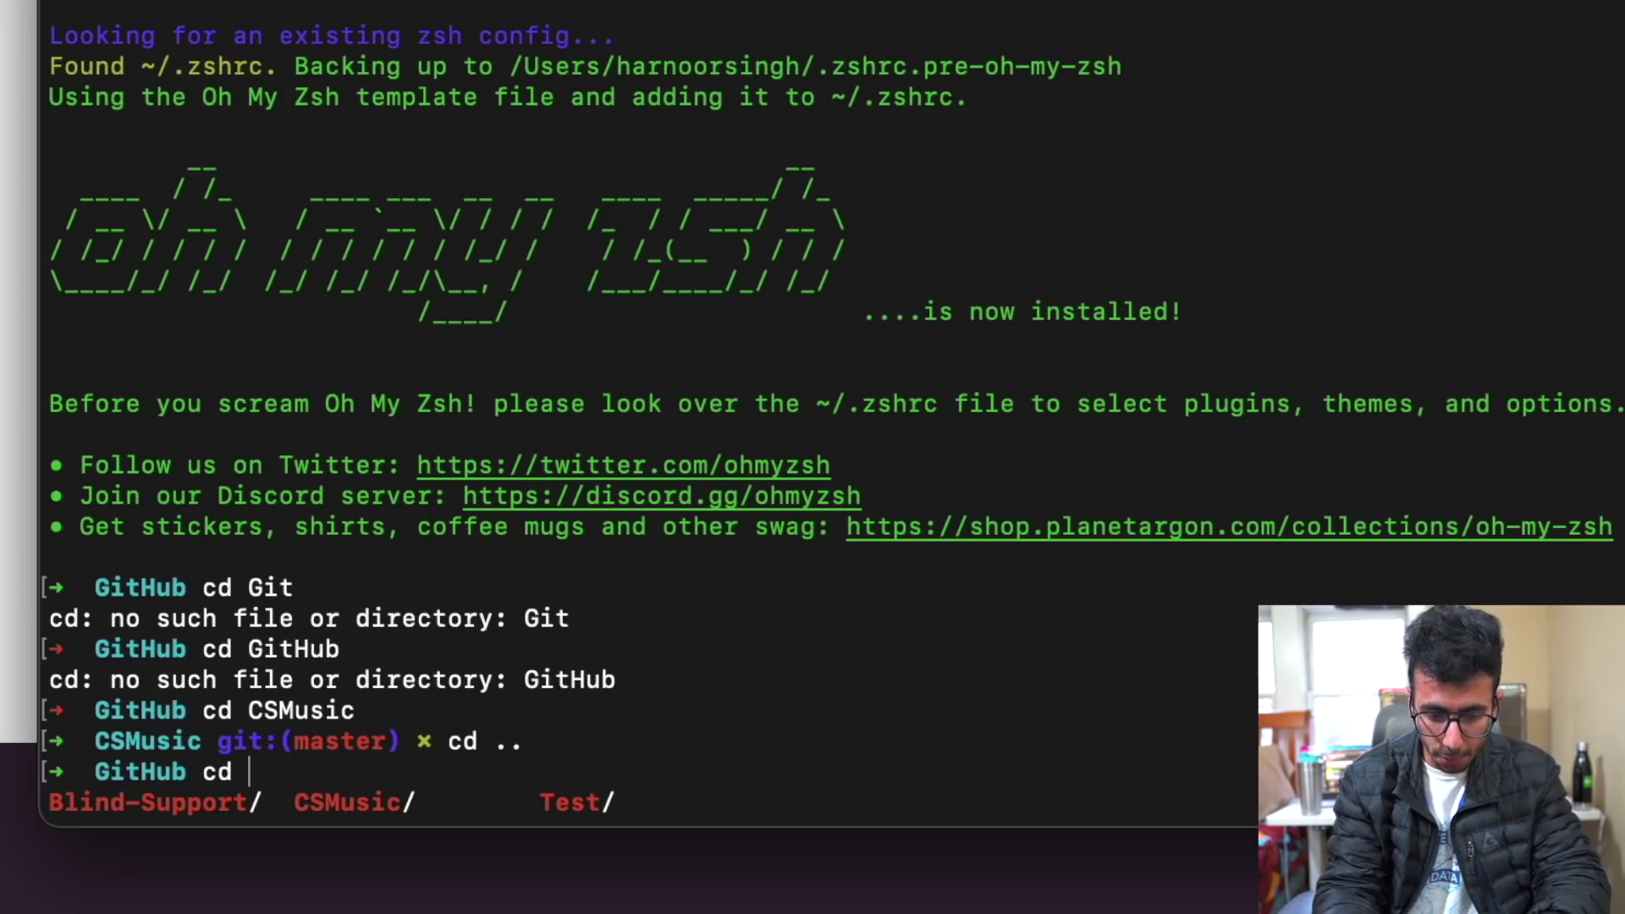
pyautogui.write('Bl')
pyautogui.press('Tab')
pyautogui.press('Return')
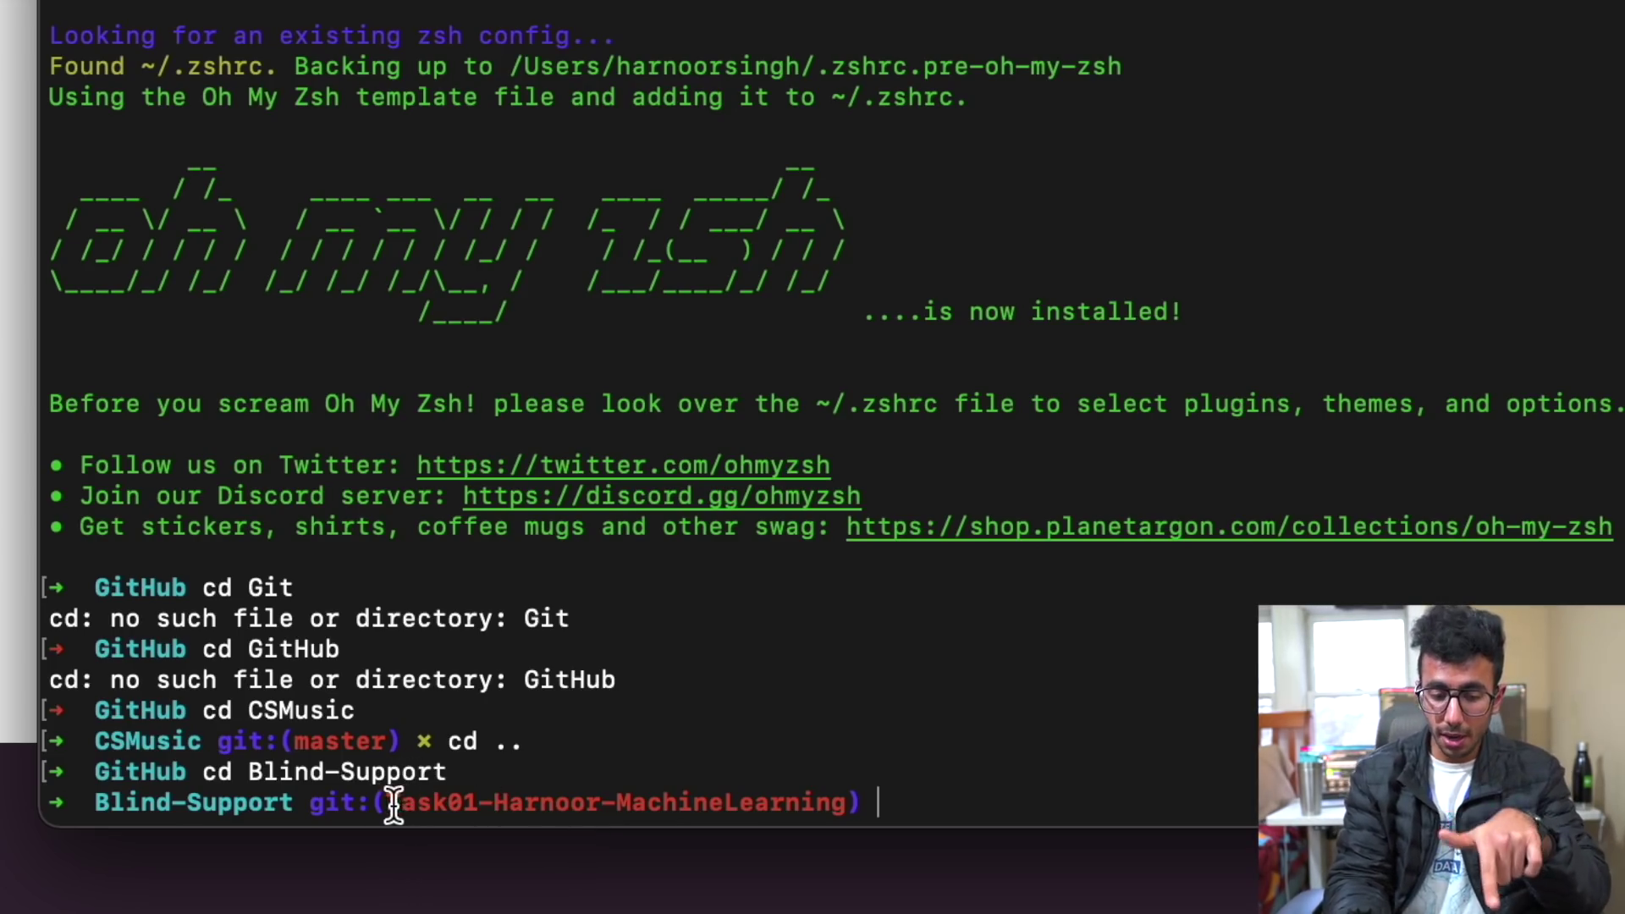
pyautogui.moveTo(390, 800); pyautogui.dragTo(842, 802)
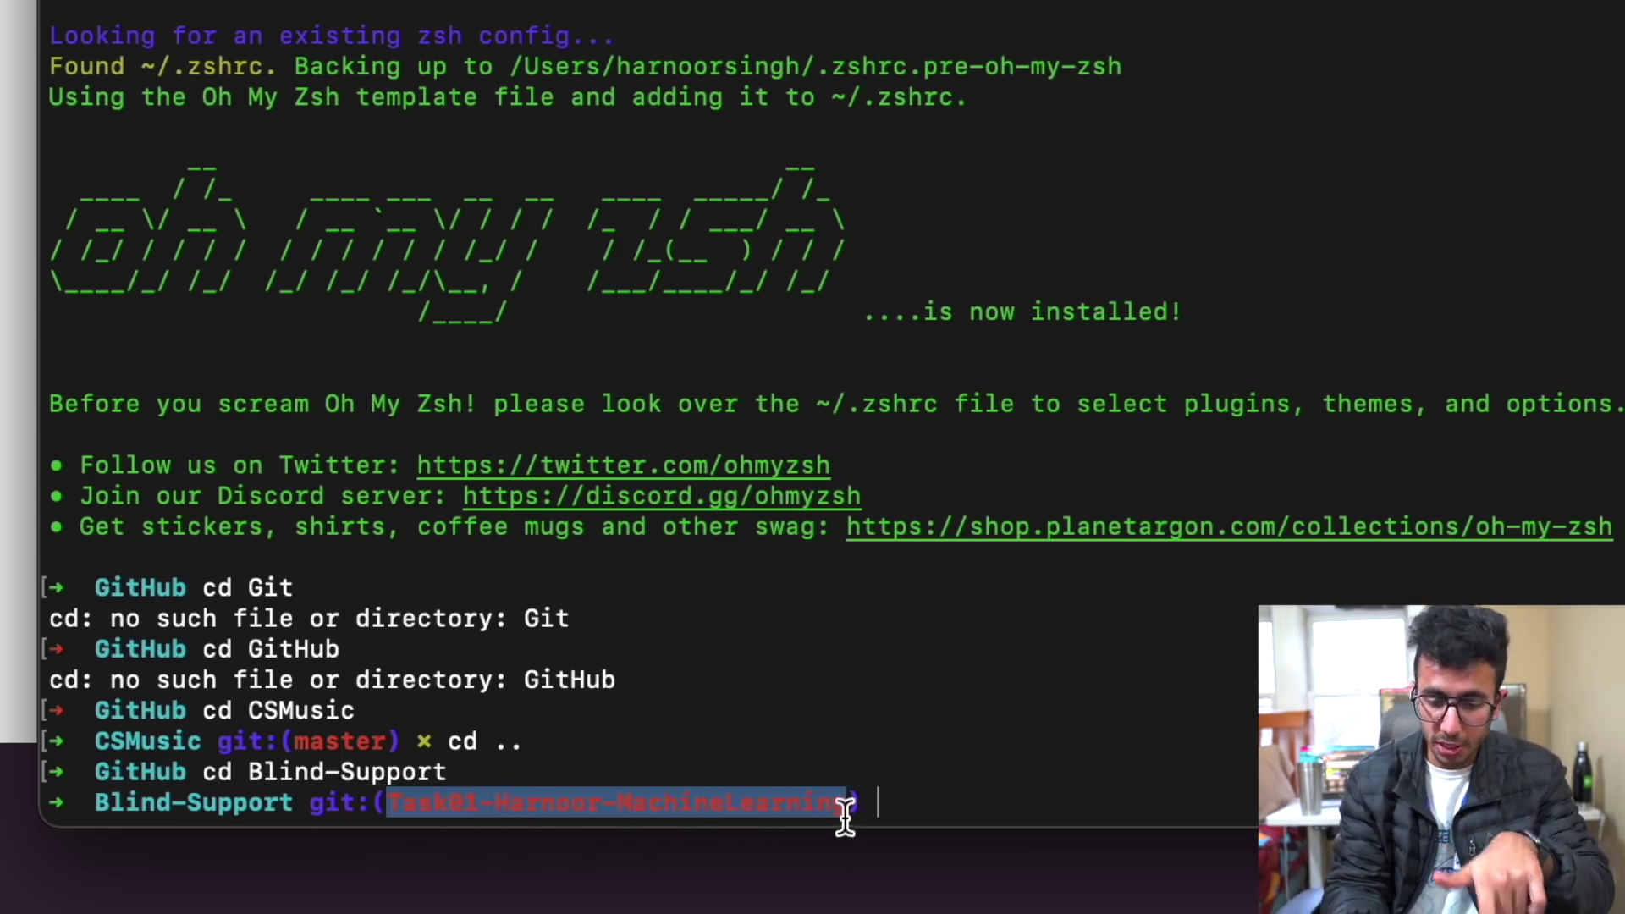
pyautogui.click(769, 803)
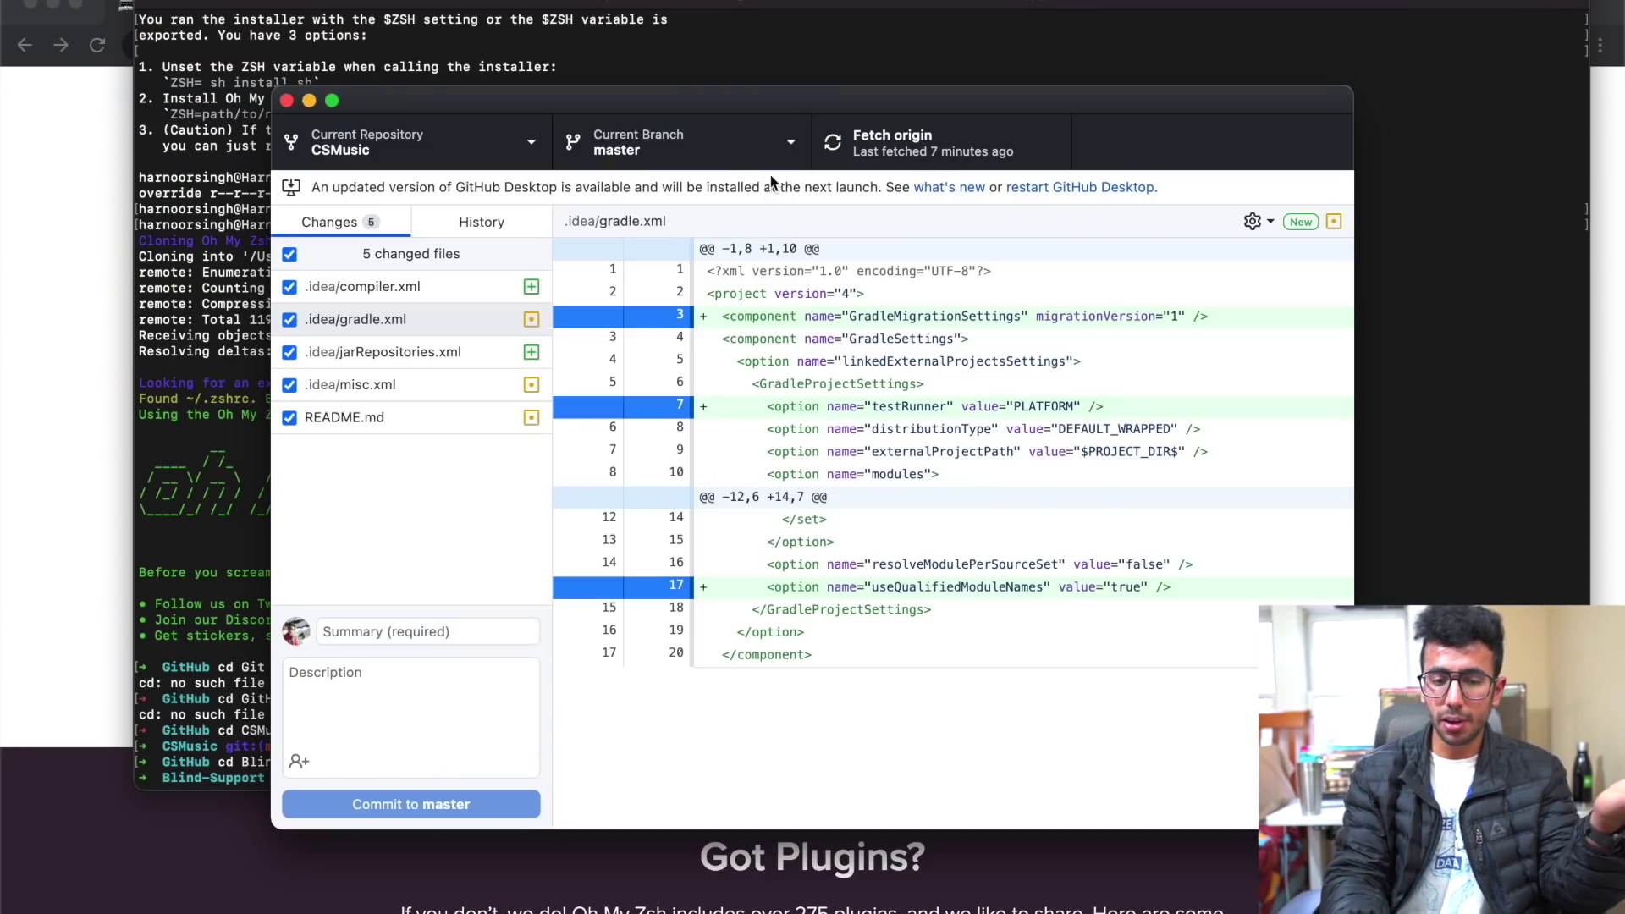
# - Switch GitHub Desktop's current repository to Blind-Support and go back to Terminal
pyautogui.click(464, 142)
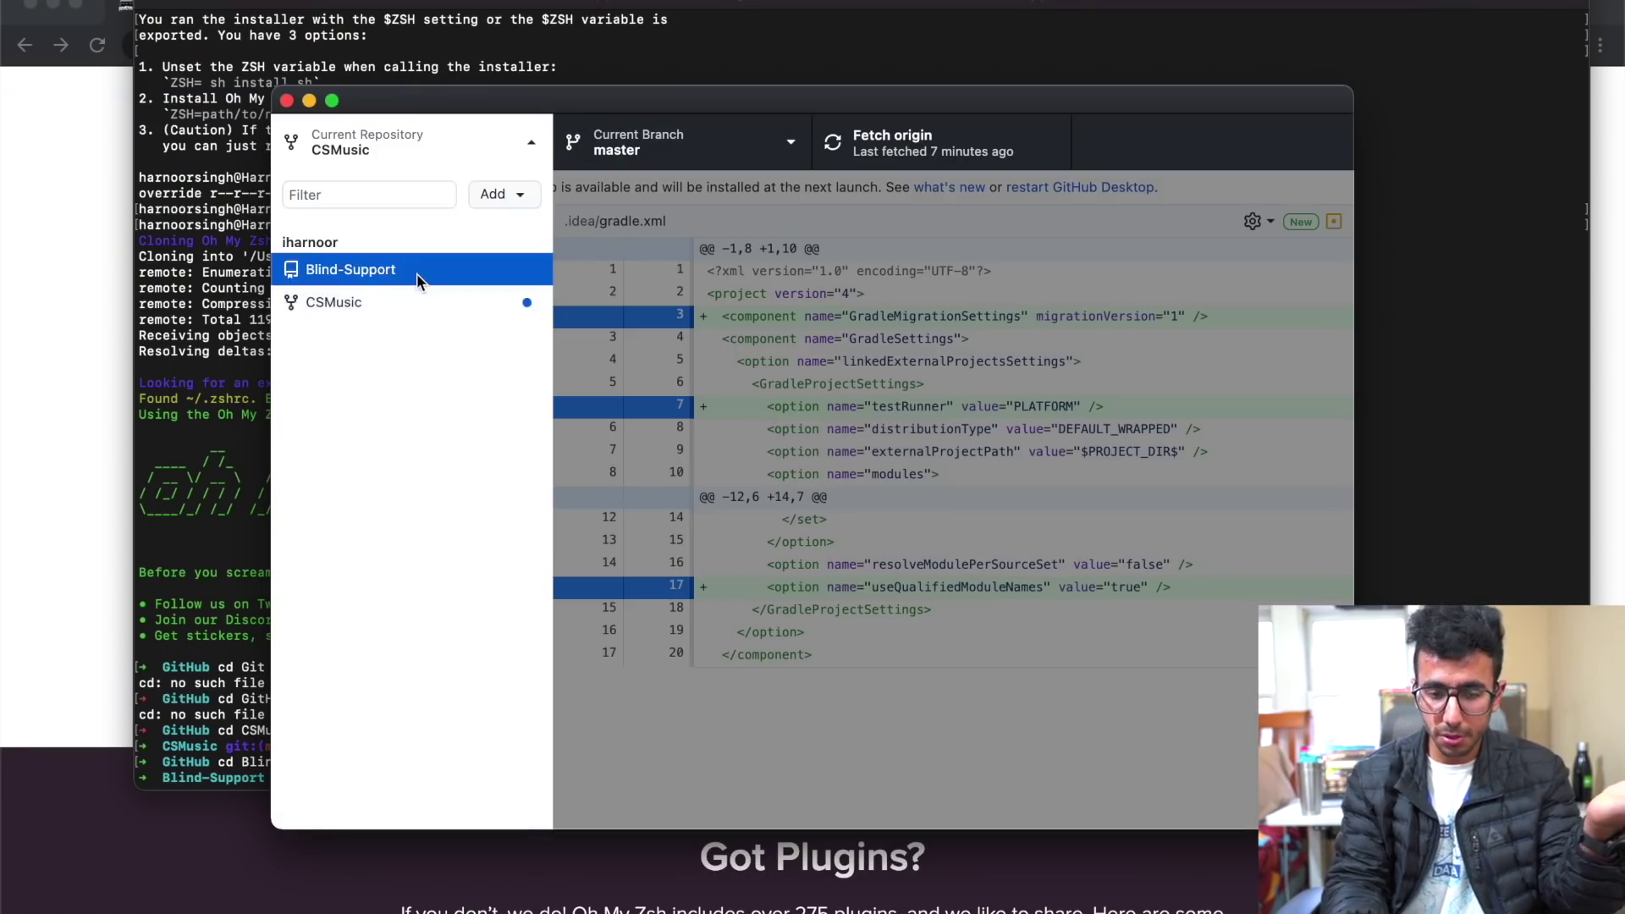
pyautogui.click(416, 273)
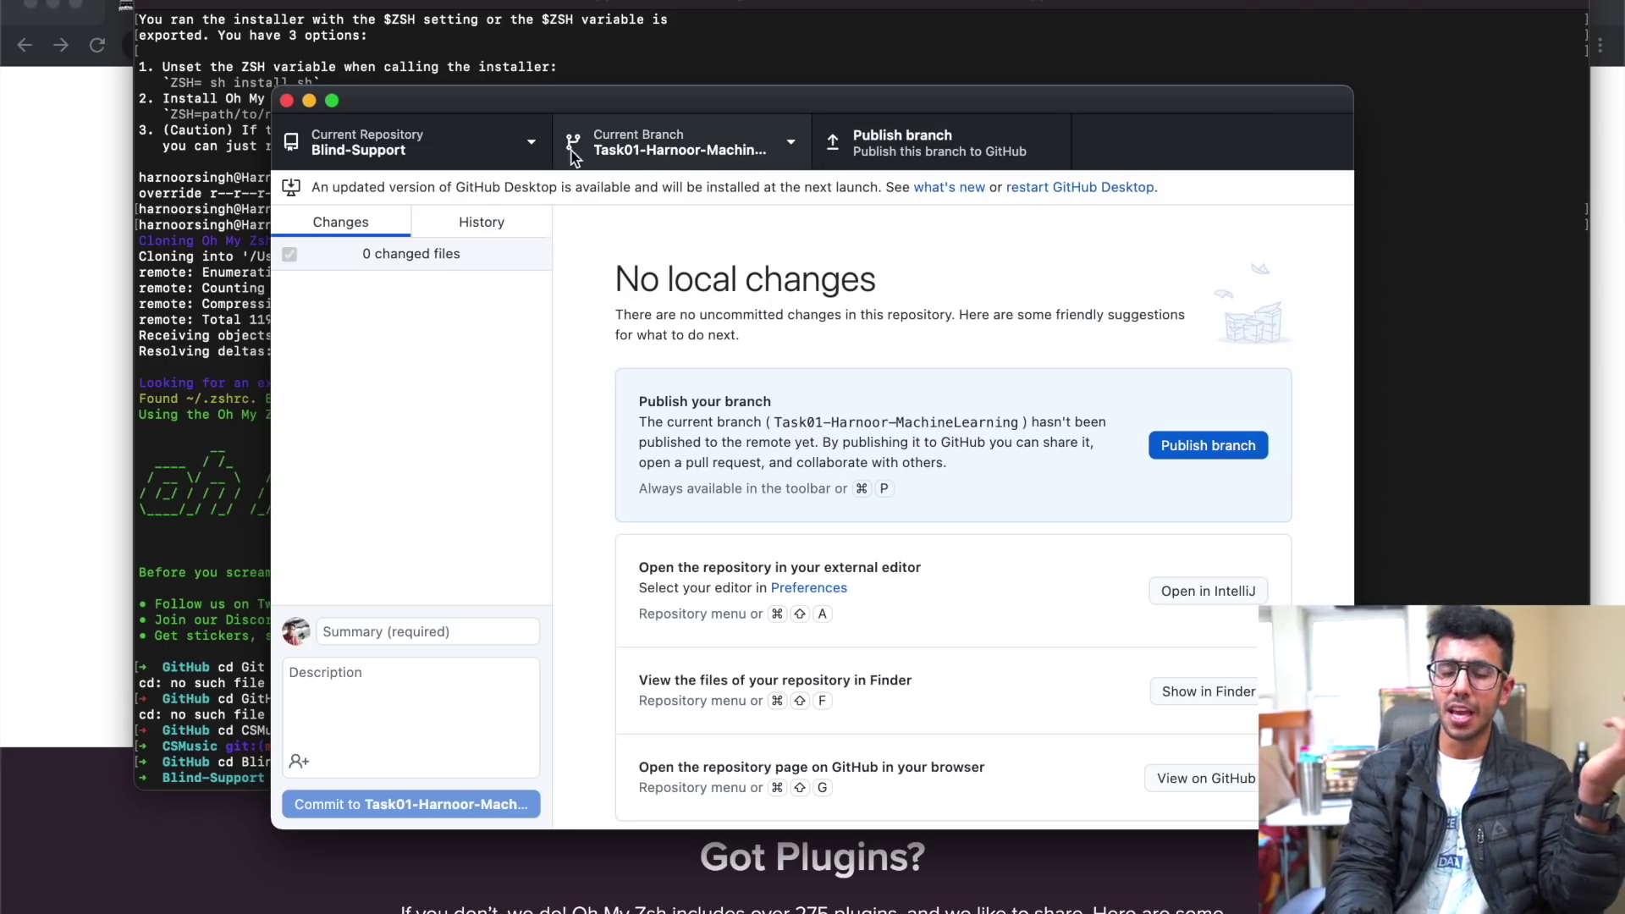
pyautogui.click(813, 54)
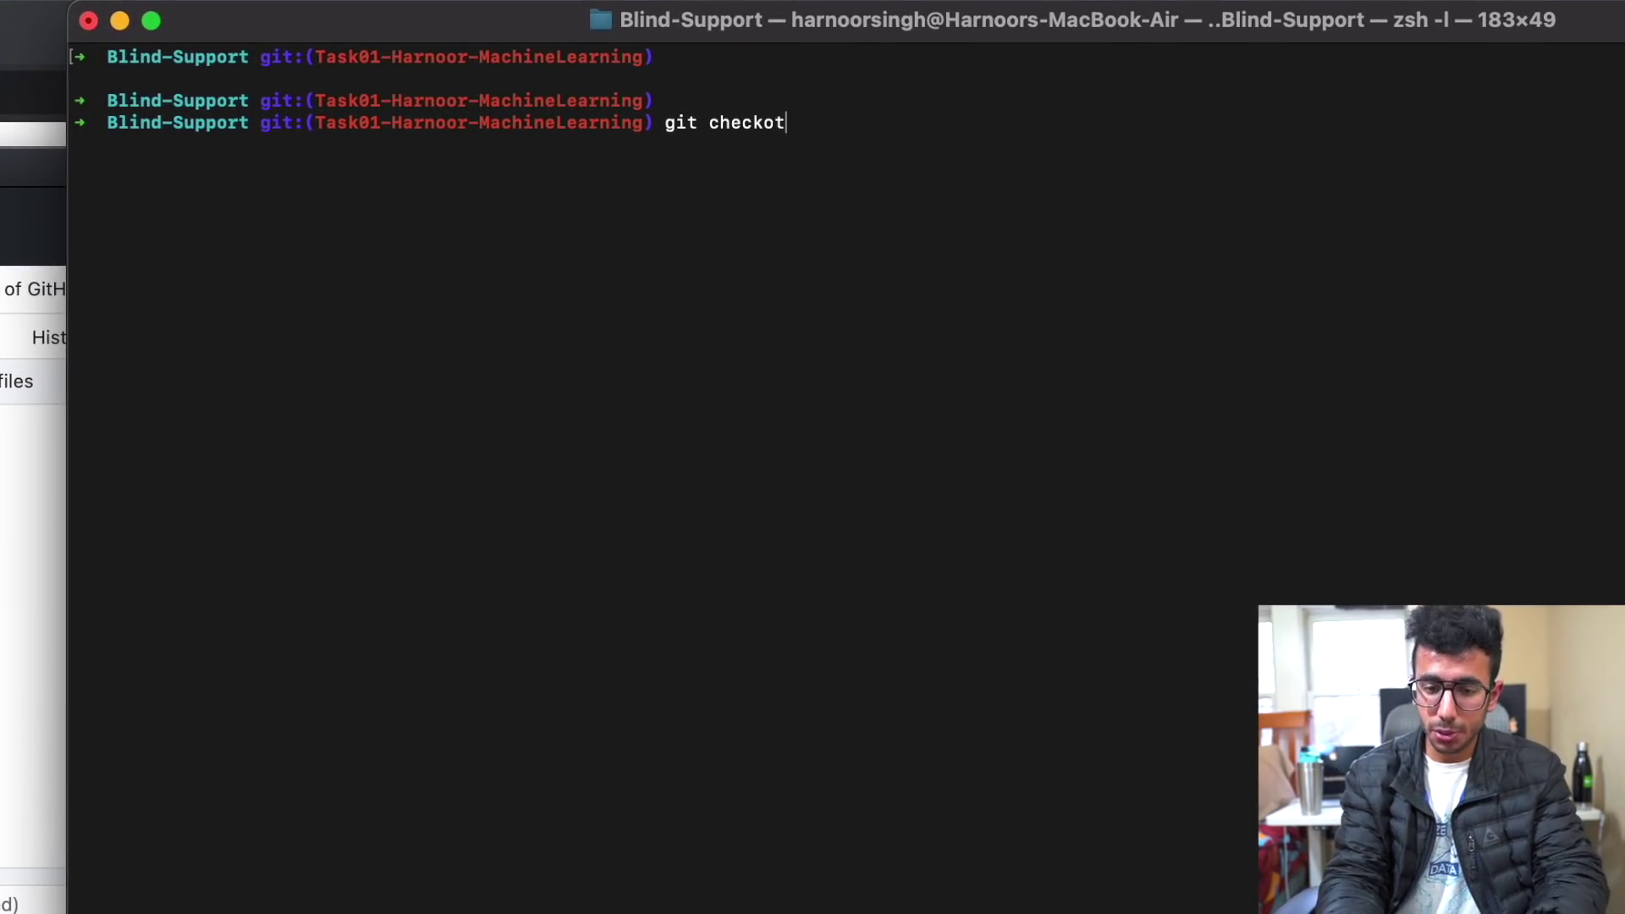
# - Run git checkout master in Blind-Support and highlight the branch in the prompt
pyautogui.write('r')
pyautogui.press('Return')
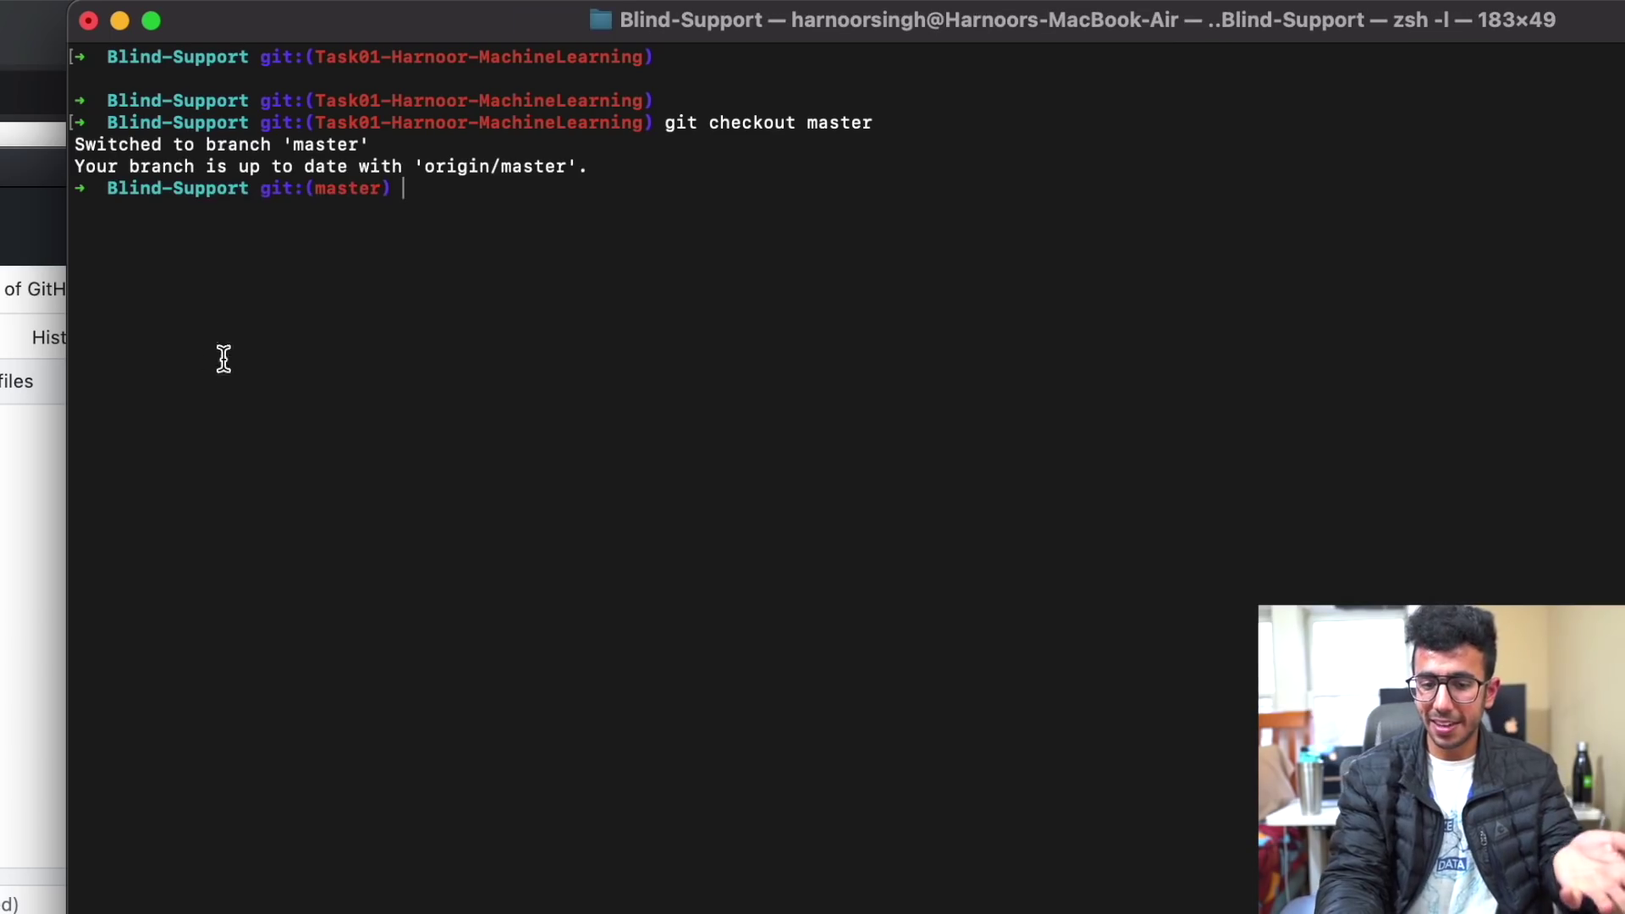
pyautogui.doubleClick(354, 187)
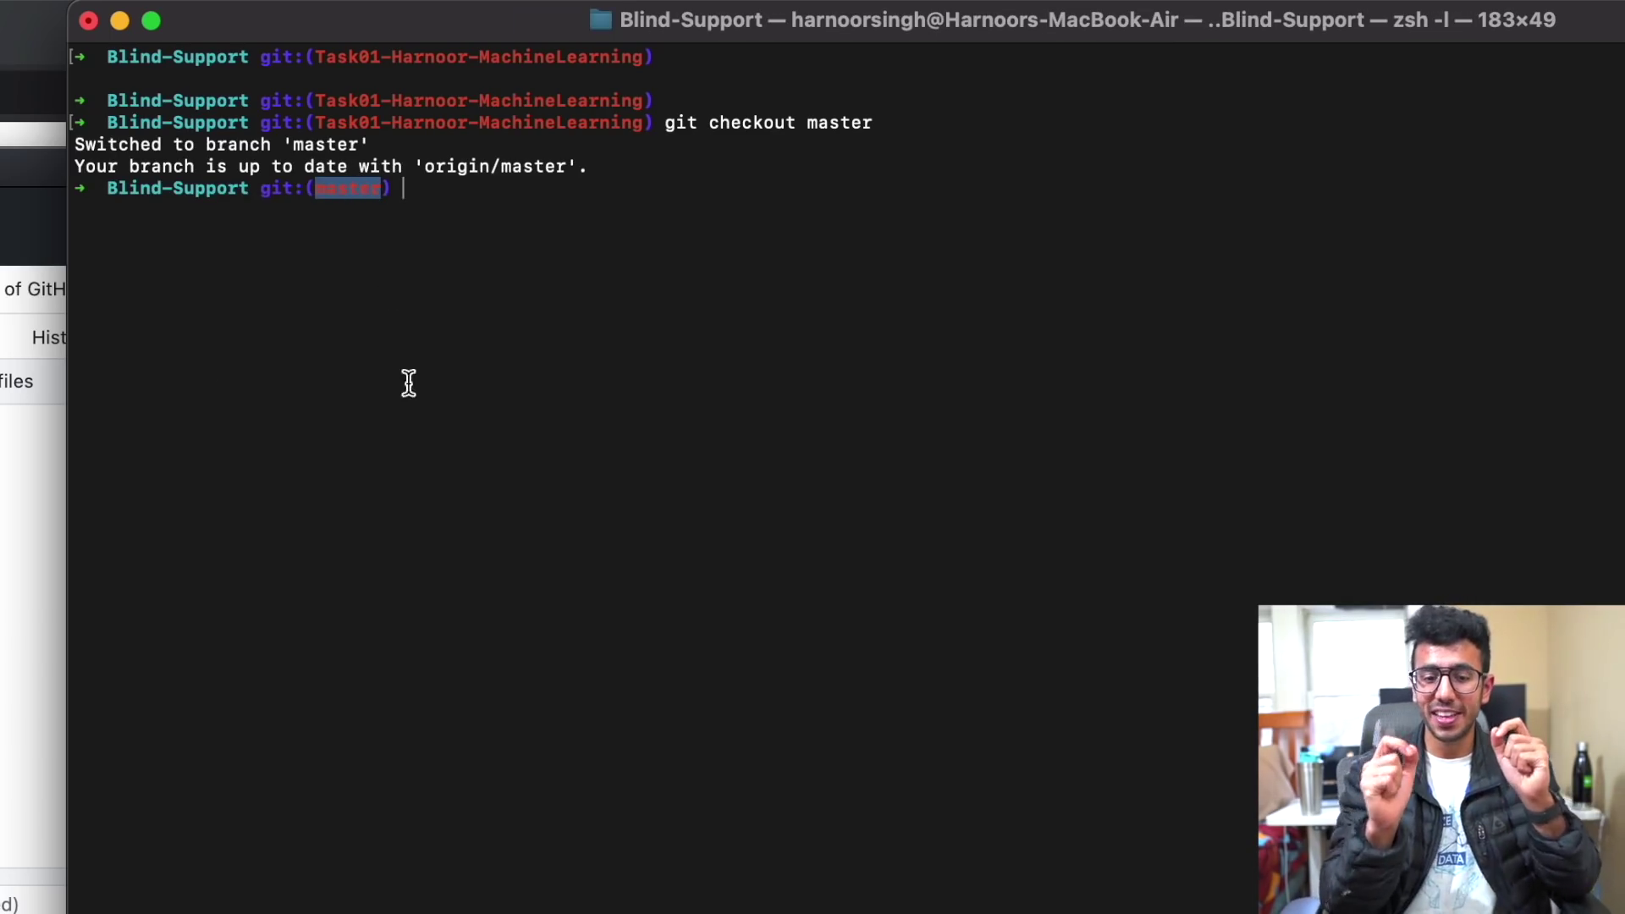
pyautogui.scroll(3, 402, 569)
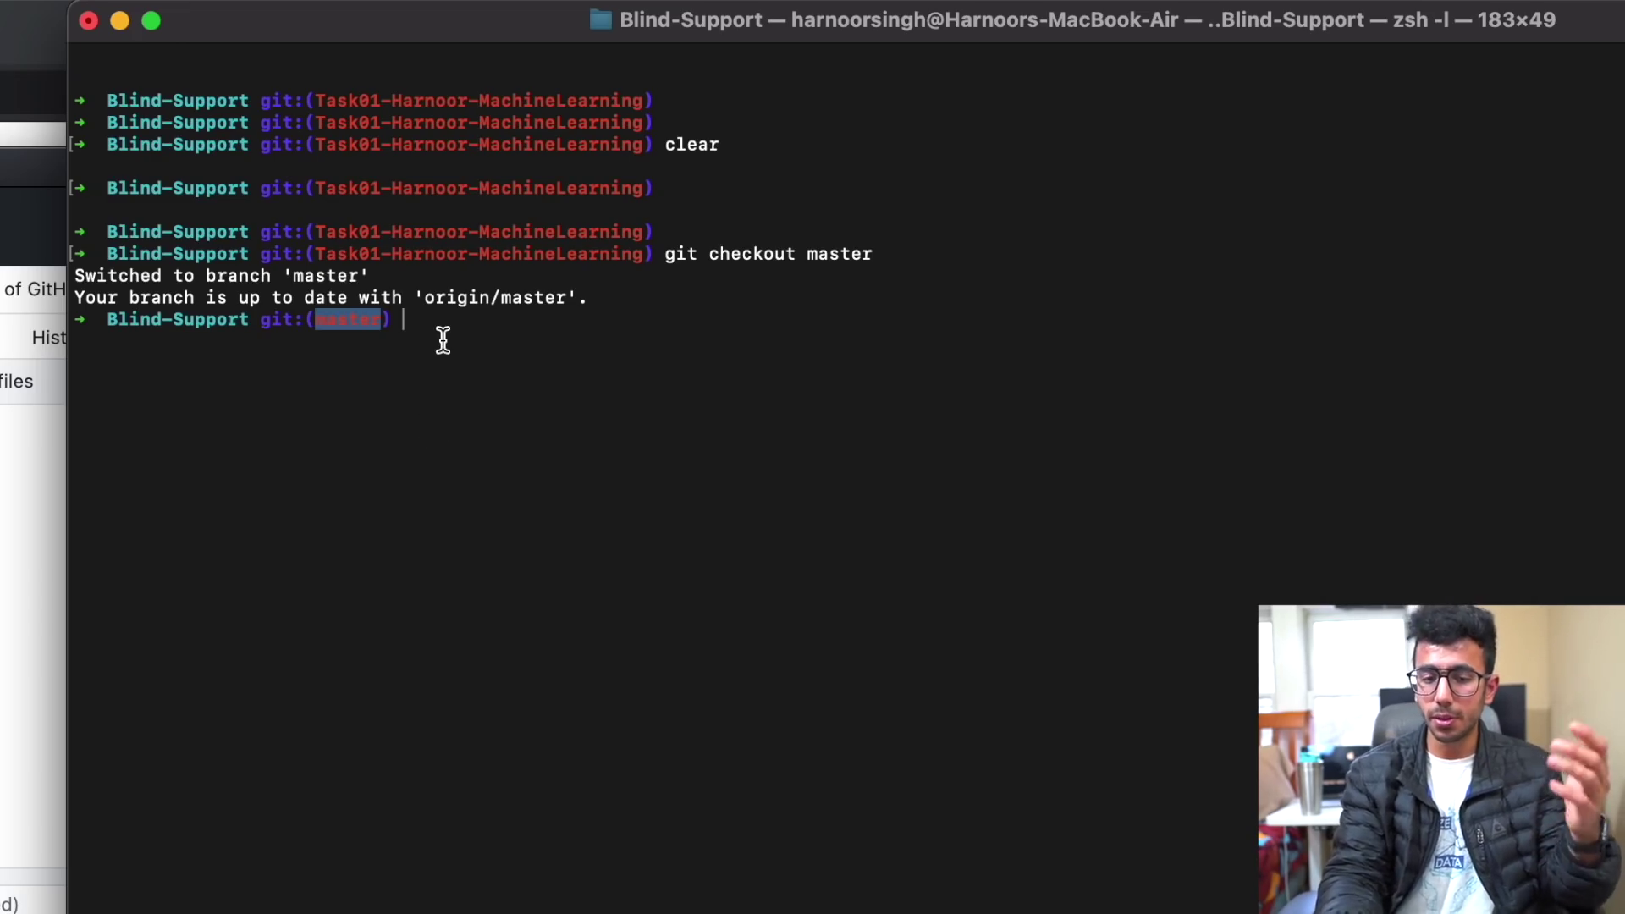
pyautogui.doubleClick(120, 231)
# - Go to the home directory, then cd into Documents
pyautogui.write('cd')
pyautogui.press('Return')
pyautogui.write('cd Docu')
pyautogui.press('Tab')
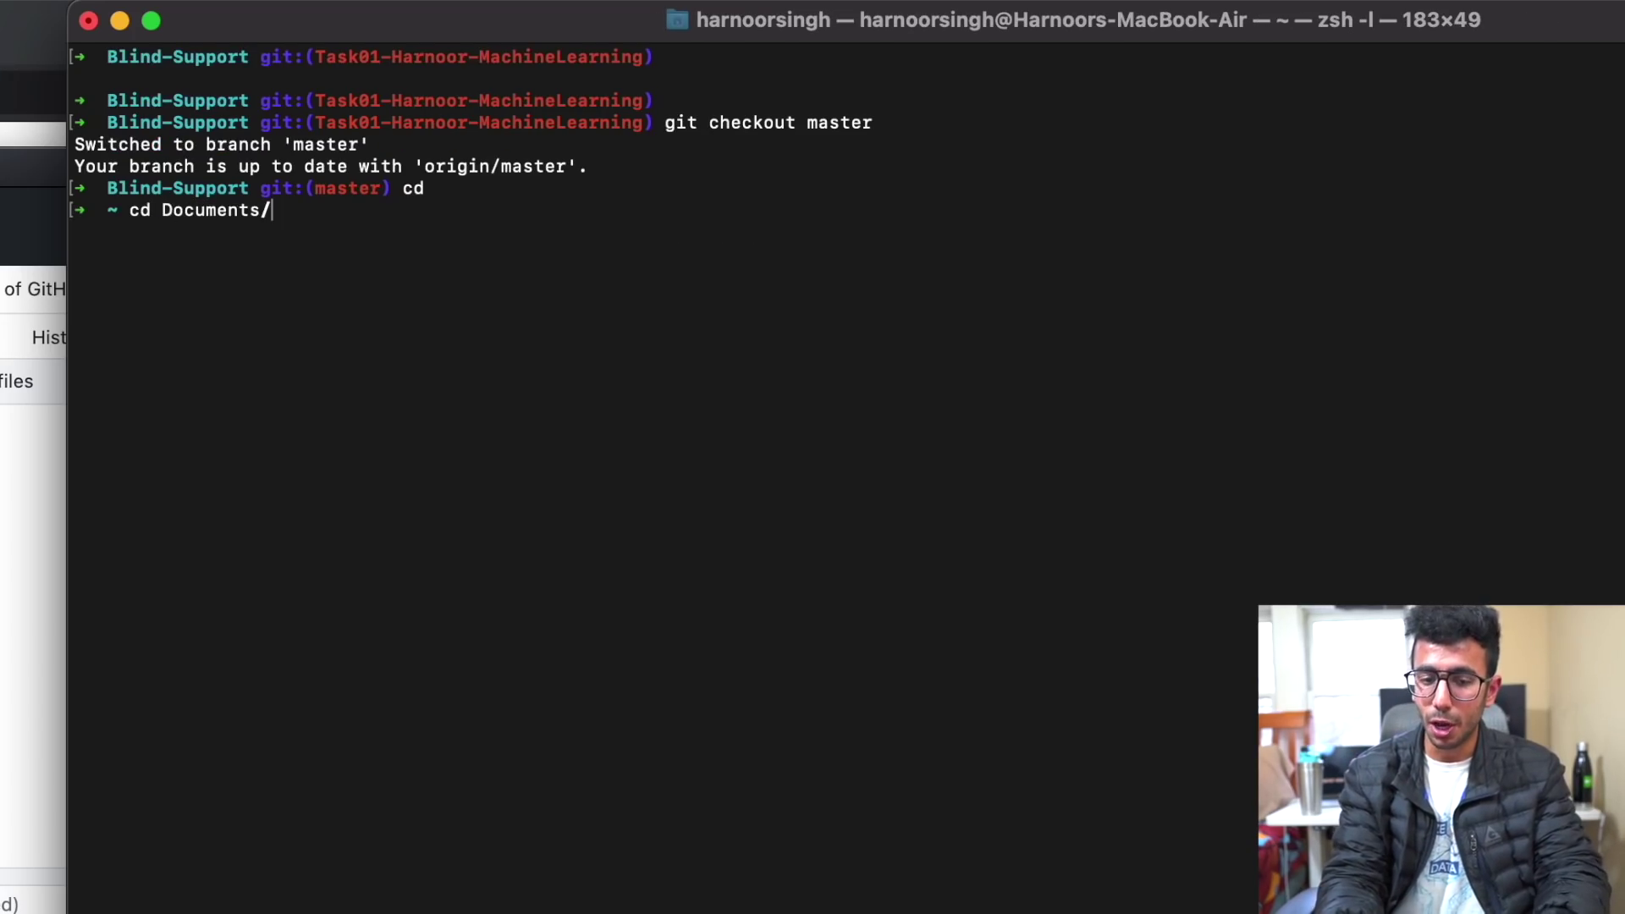
pyautogui.press('Return')
pyautogui.doubleClick(146, 233)
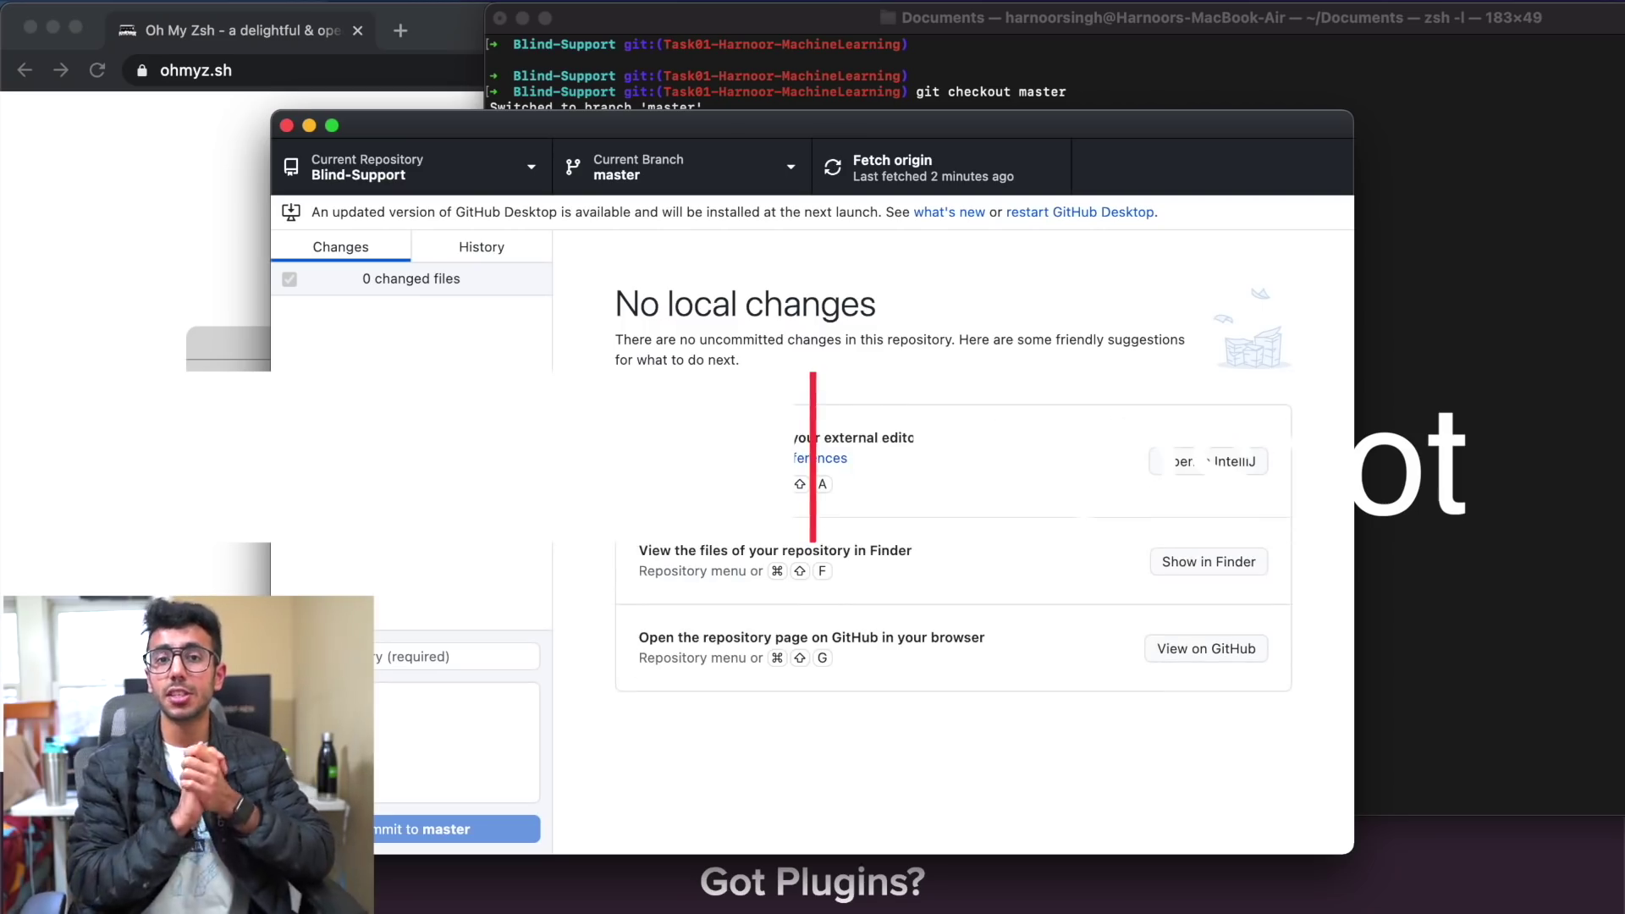
# - Screenshot a region of the Blind-Support changes panel and open it for markup
pyautogui.click(431, 388)
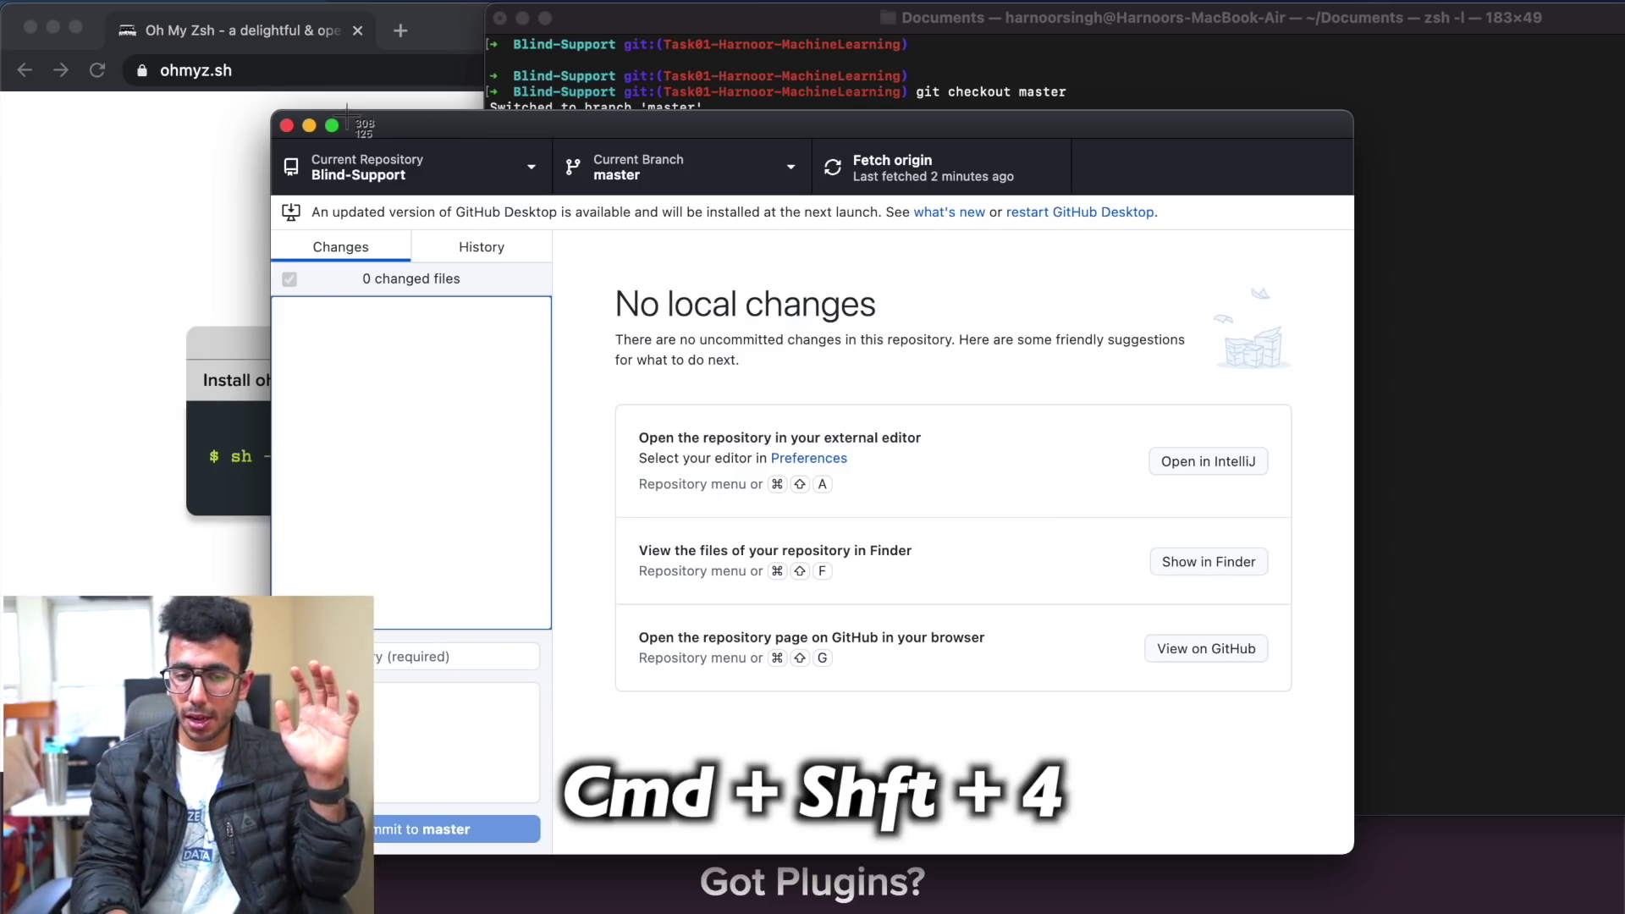
pyautogui.moveTo(339, 104); pyautogui.dragTo(957, 441)
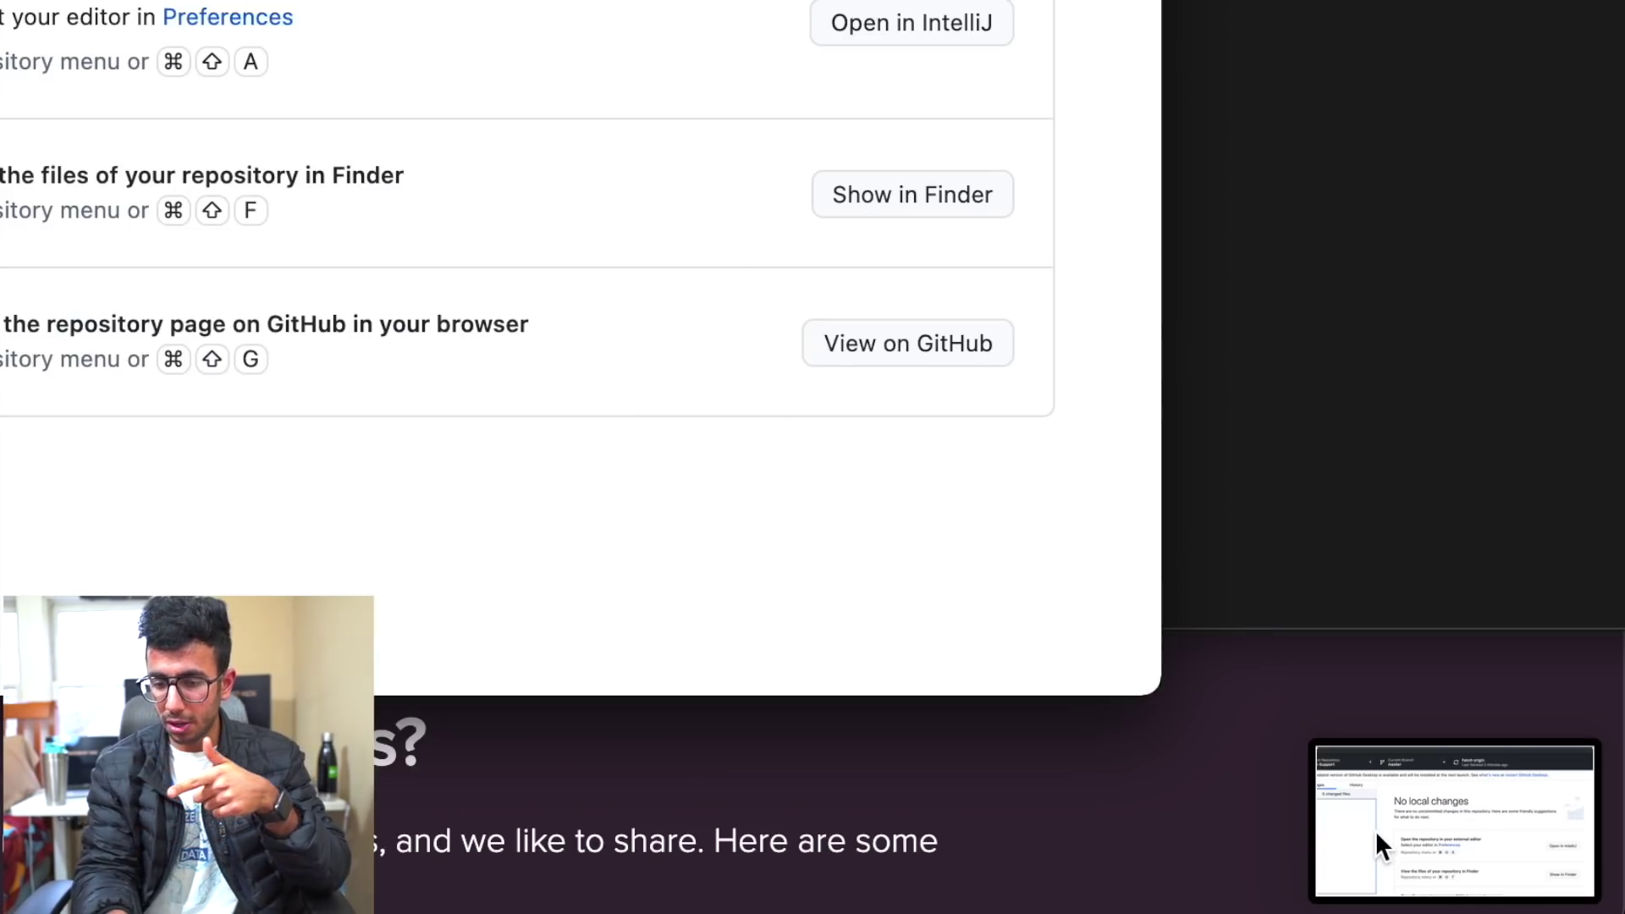
pyautogui.click(1480, 857)
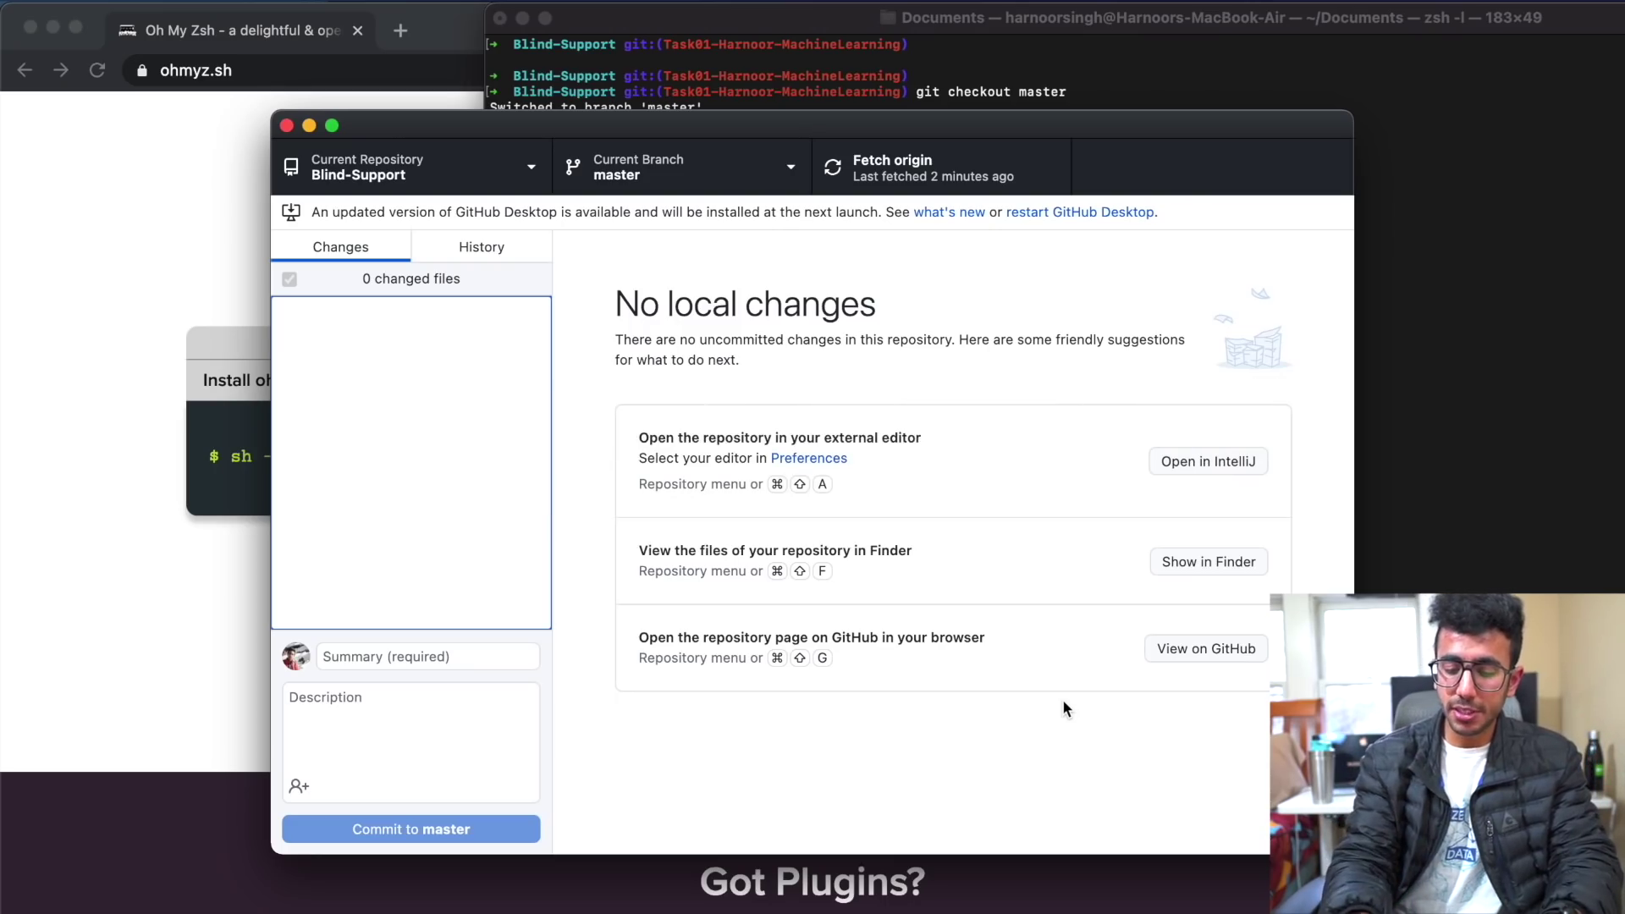
# - Start a Lightshot capture and select nearly the whole screen
pyautogui.press('super+shift+5')
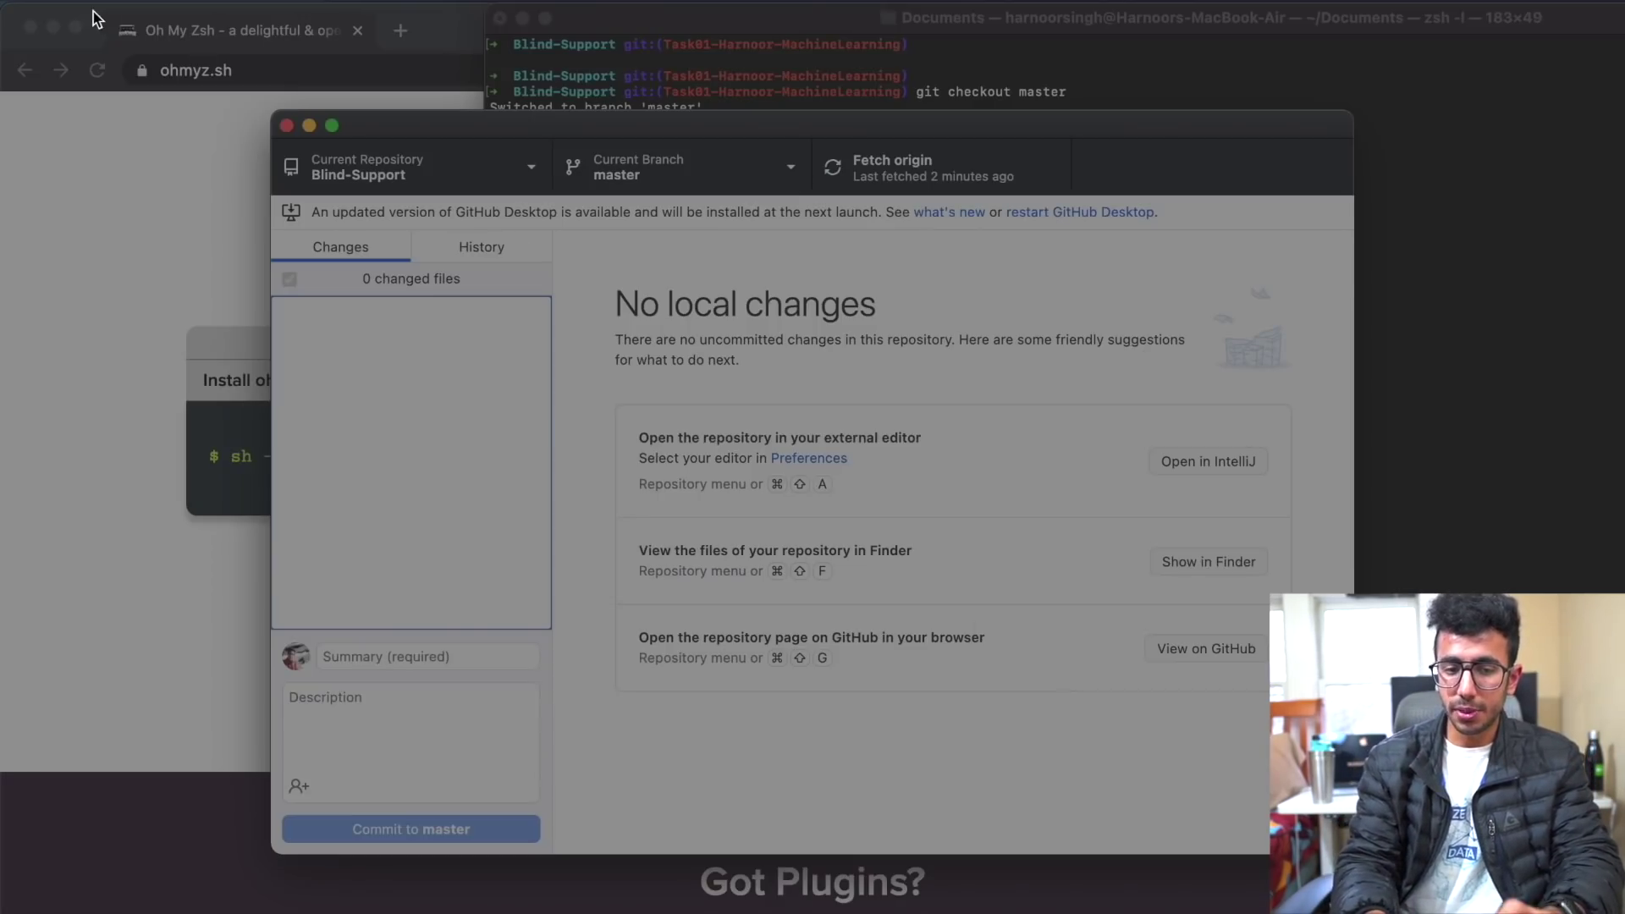
pyautogui.moveTo(39, 19); pyautogui.dragTo(169, 42)
pyautogui.moveTo(659, 287)
pyautogui.mouseDown()
pyautogui.moveTo(823, 345)
pyautogui.moveTo(1272, 767)
pyautogui.moveTo(1355, 910)
pyautogui.mouseUp()
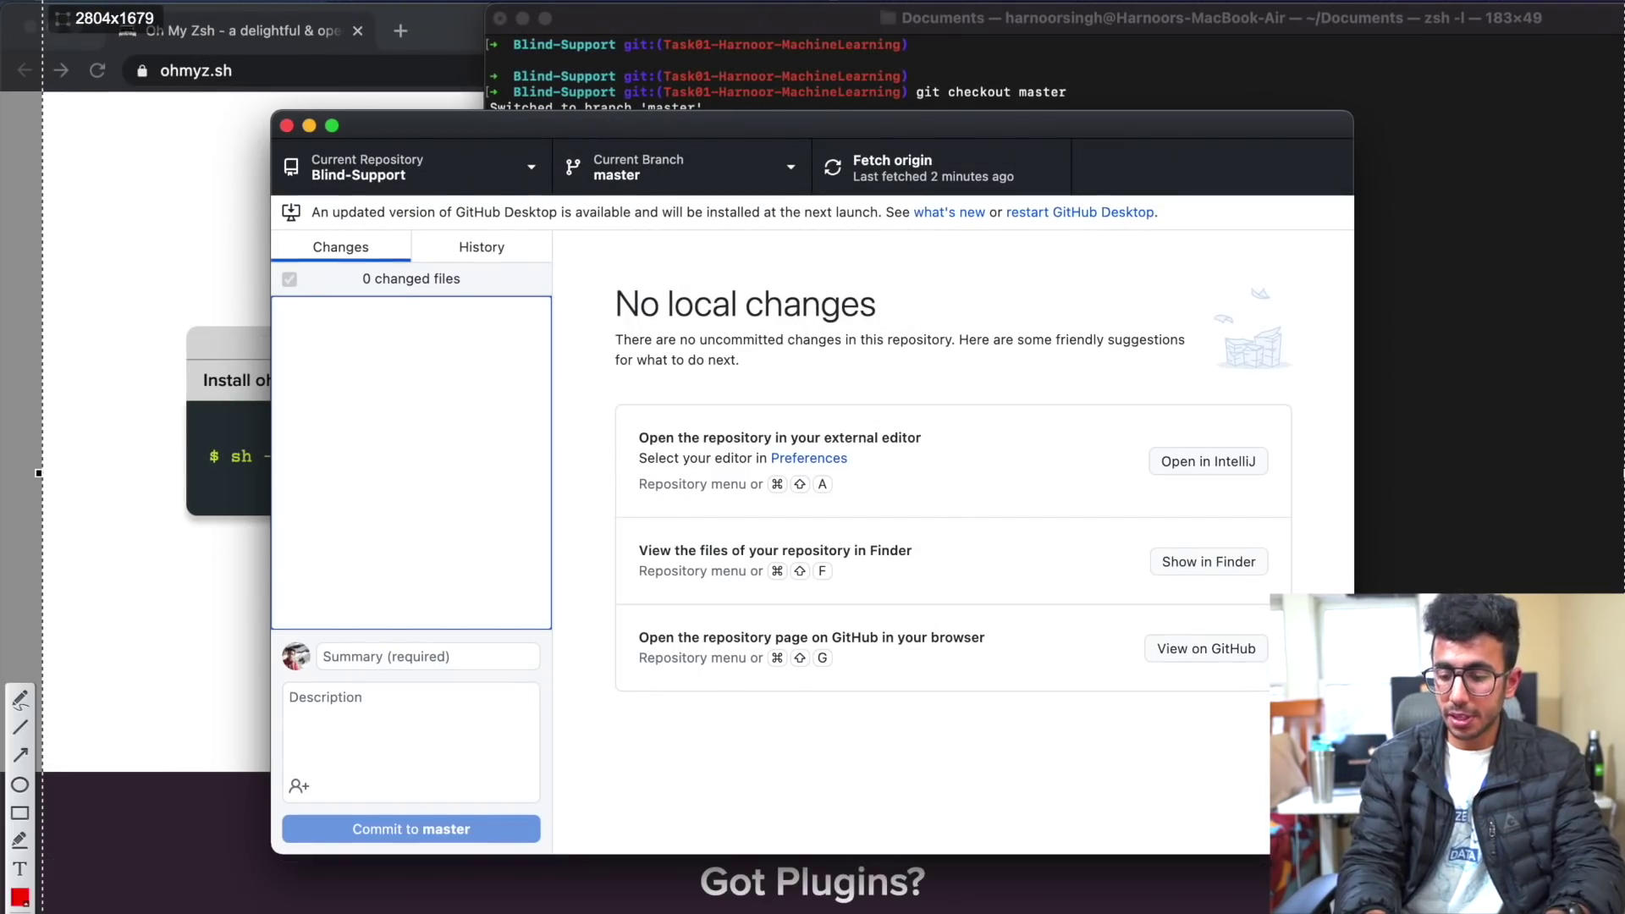
# - Draw red freehand arrows, including one at the external editor suggestion and one at what's new
pyautogui.click(20, 700)
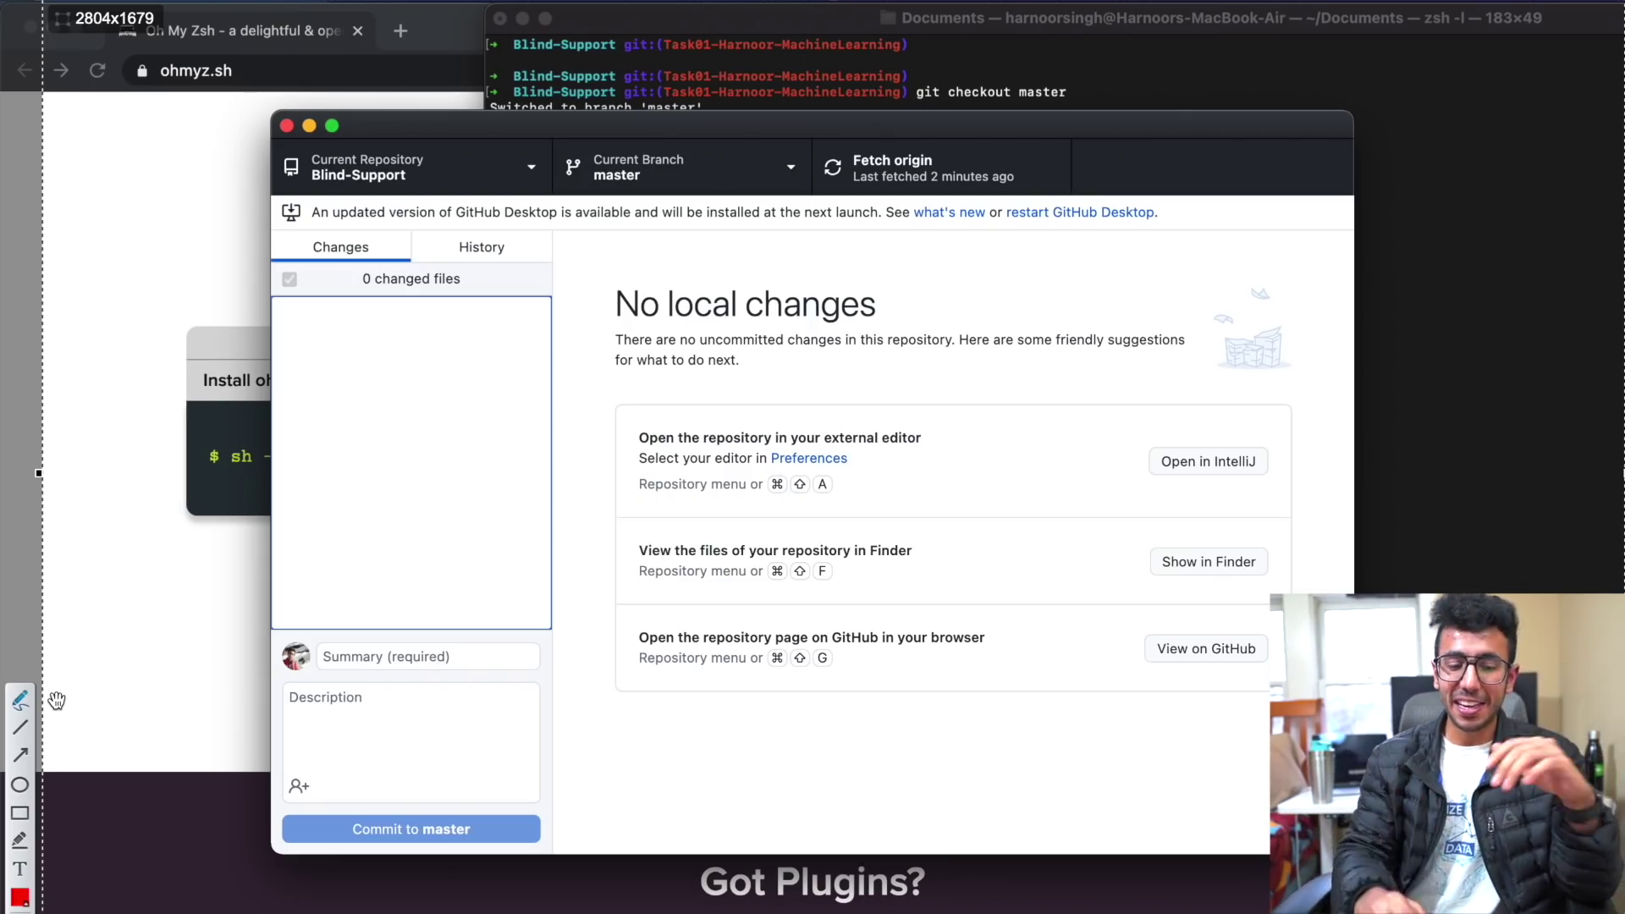
pyautogui.moveTo(620, 499)
pyautogui.mouseDown()
pyautogui.moveTo(706, 406)
pyautogui.moveTo(568, 503)
pyautogui.moveTo(593, 462)
pyautogui.moveTo(667, 529)
pyautogui.mouseUp()
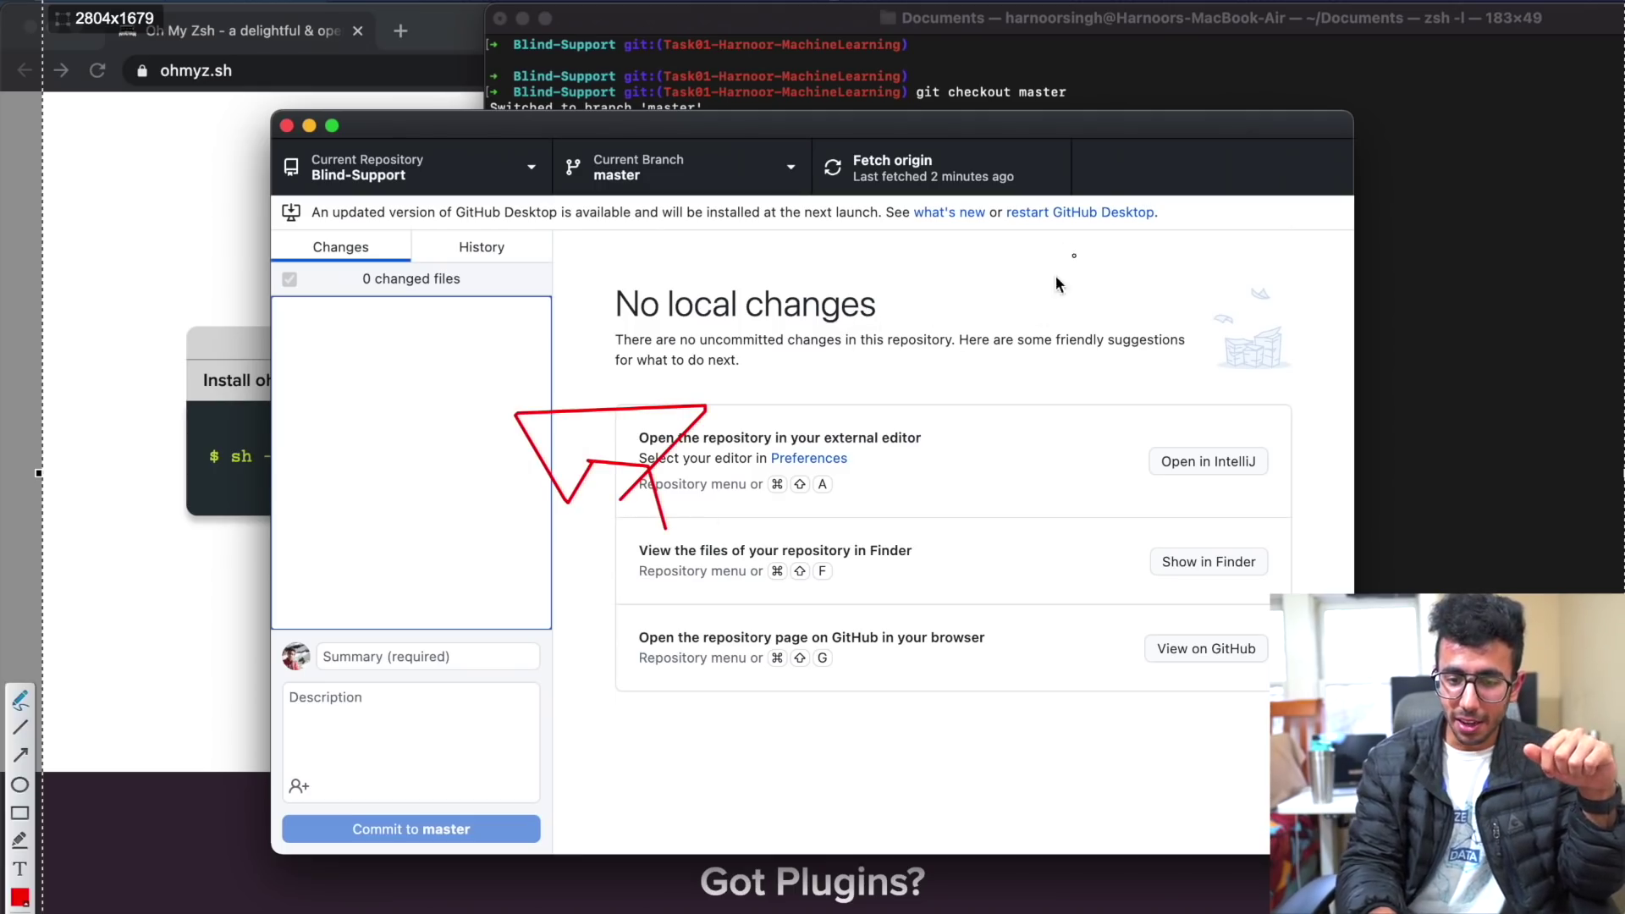
pyautogui.moveTo(990, 333)
pyautogui.mouseDown()
pyautogui.moveTo(952, 218)
pyautogui.moveTo(977, 241)
pyautogui.mouseUp()
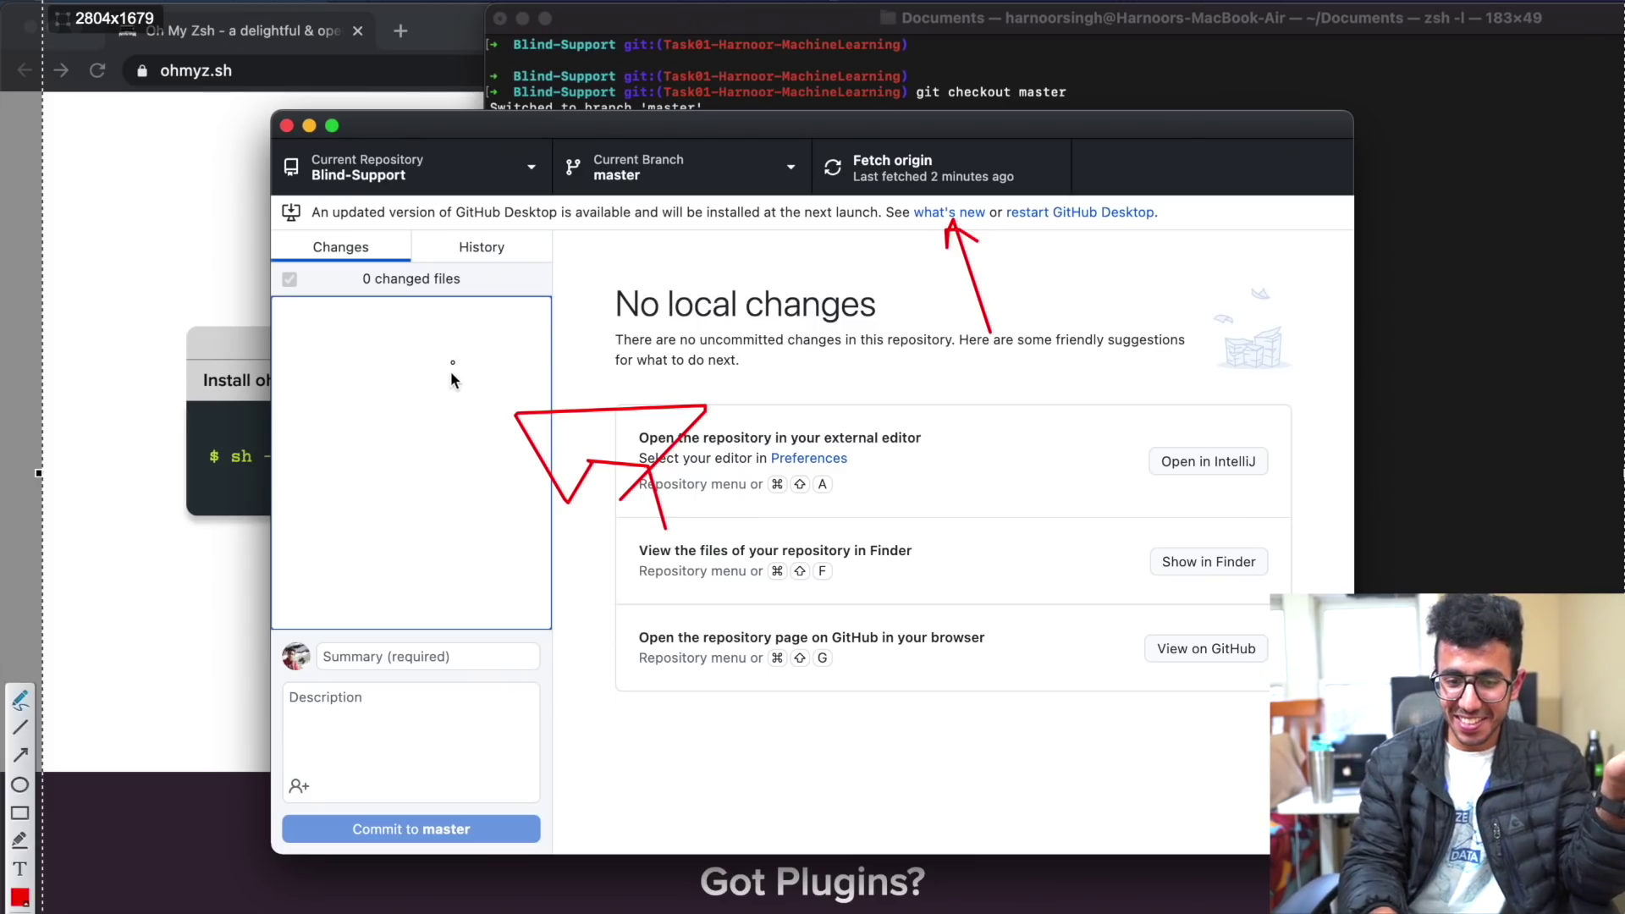
pyautogui.moveTo(450, 371)
pyautogui.mouseDown()
pyautogui.moveTo(567, 258)
pyautogui.moveTo(597, 277)
pyautogui.mouseUp()
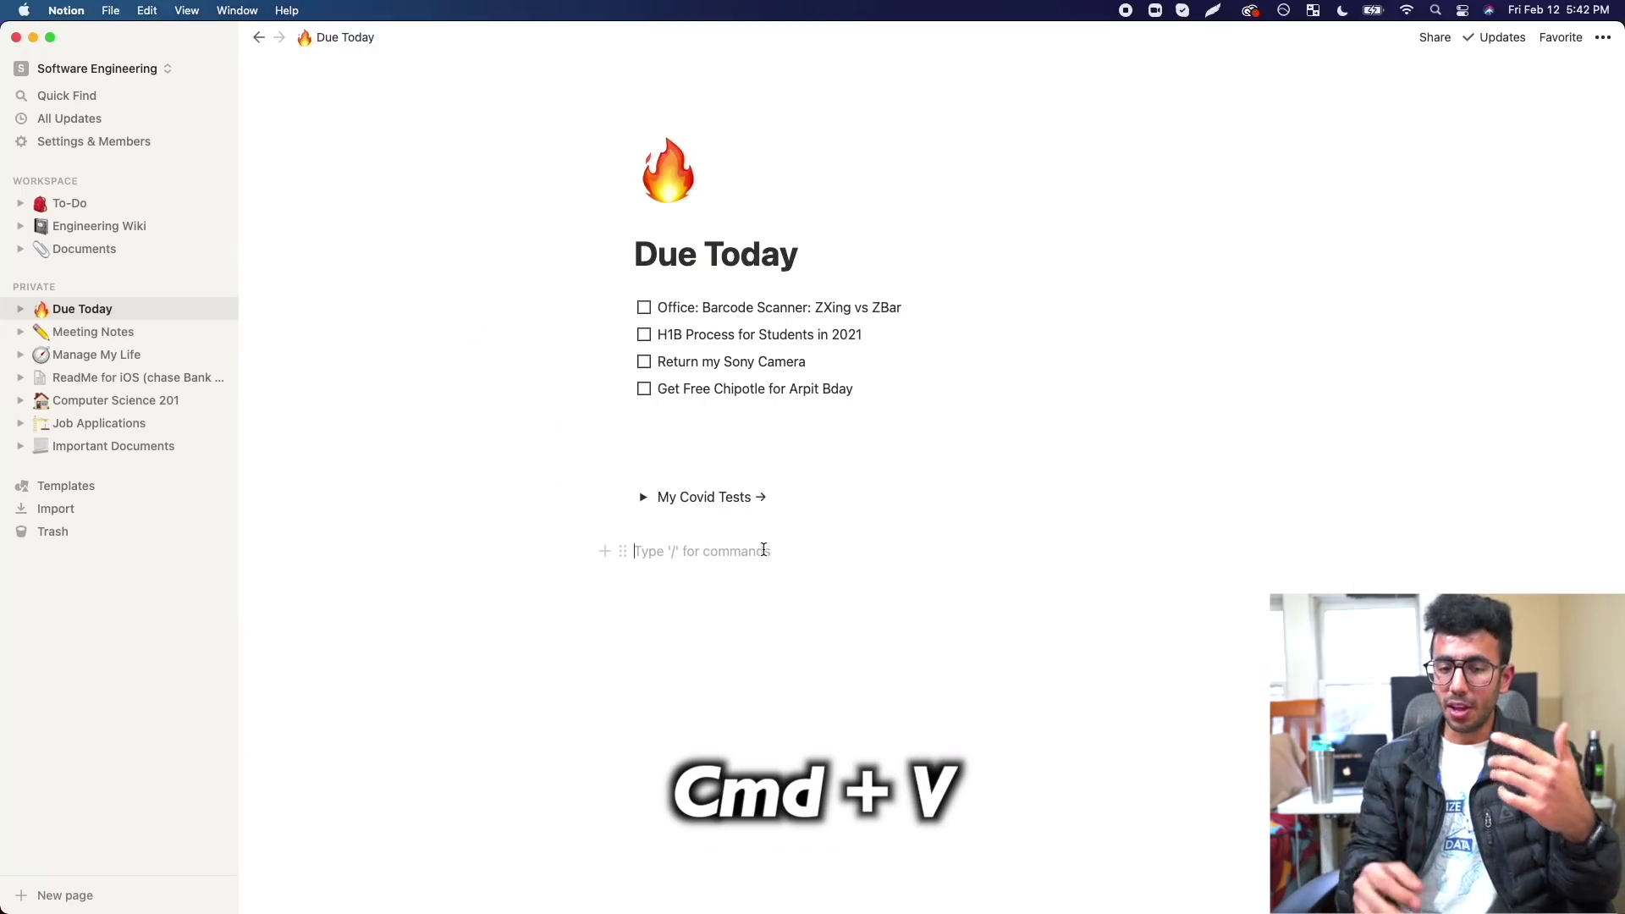
# - Paste the annotated screenshot into Due Today and add the note 'Faster to past' below it
pyautogui.press('super+v')
pyautogui.write('Faster to past')
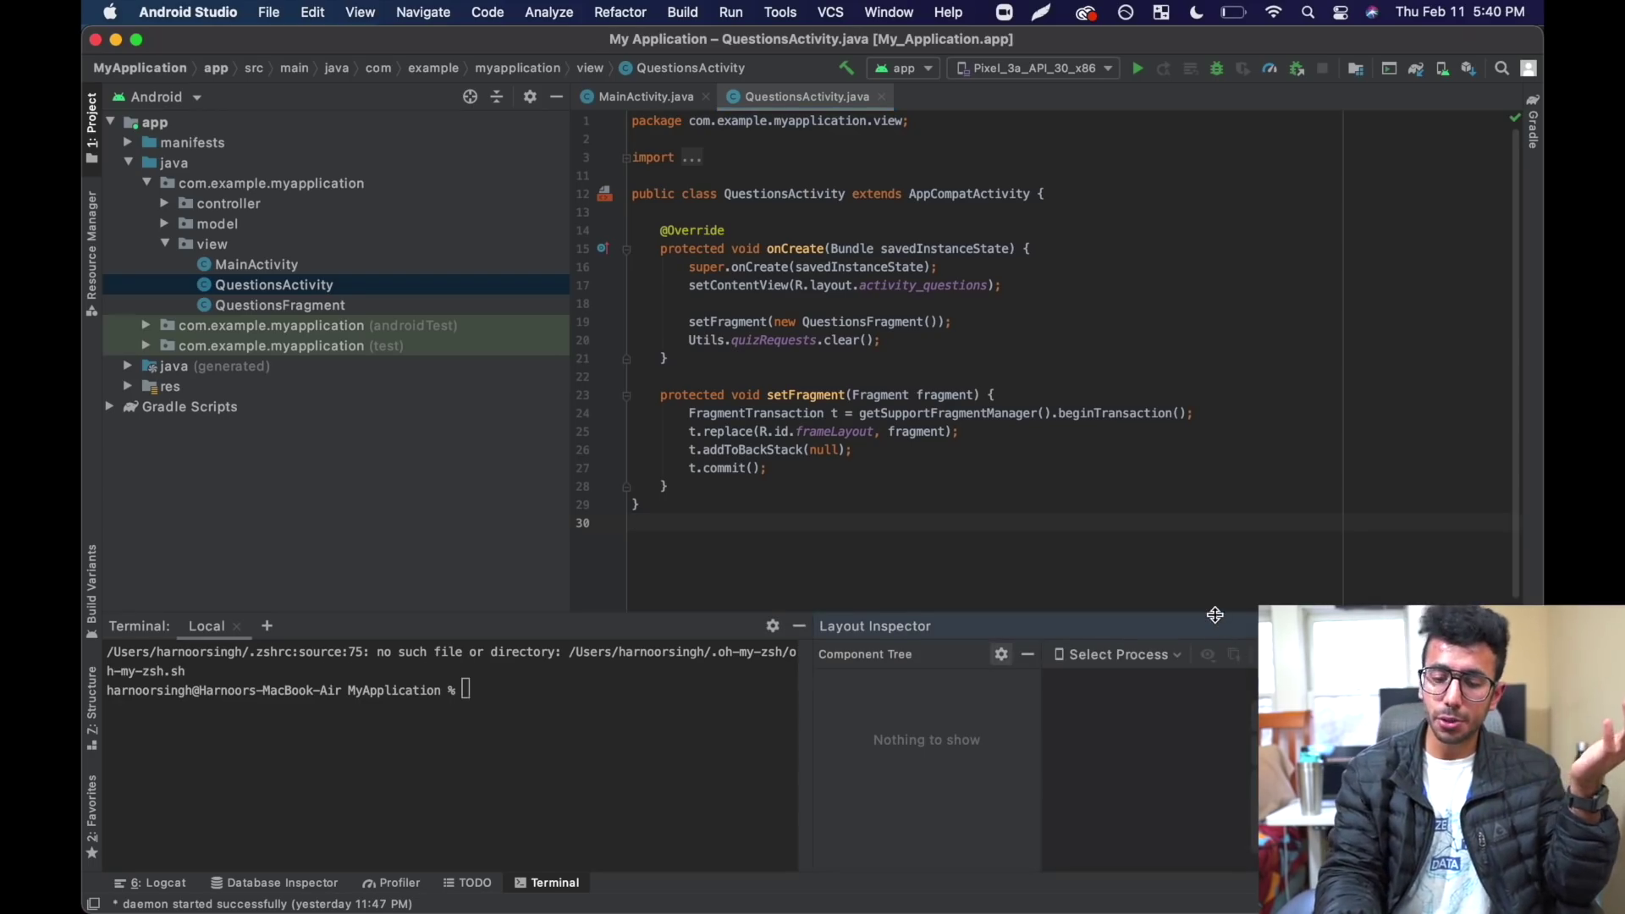
# - Make the bottom tool panels taller, build and run the app, then show all open windows
pyautogui.moveTo(1214, 618); pyautogui.dragTo(1189, 451)
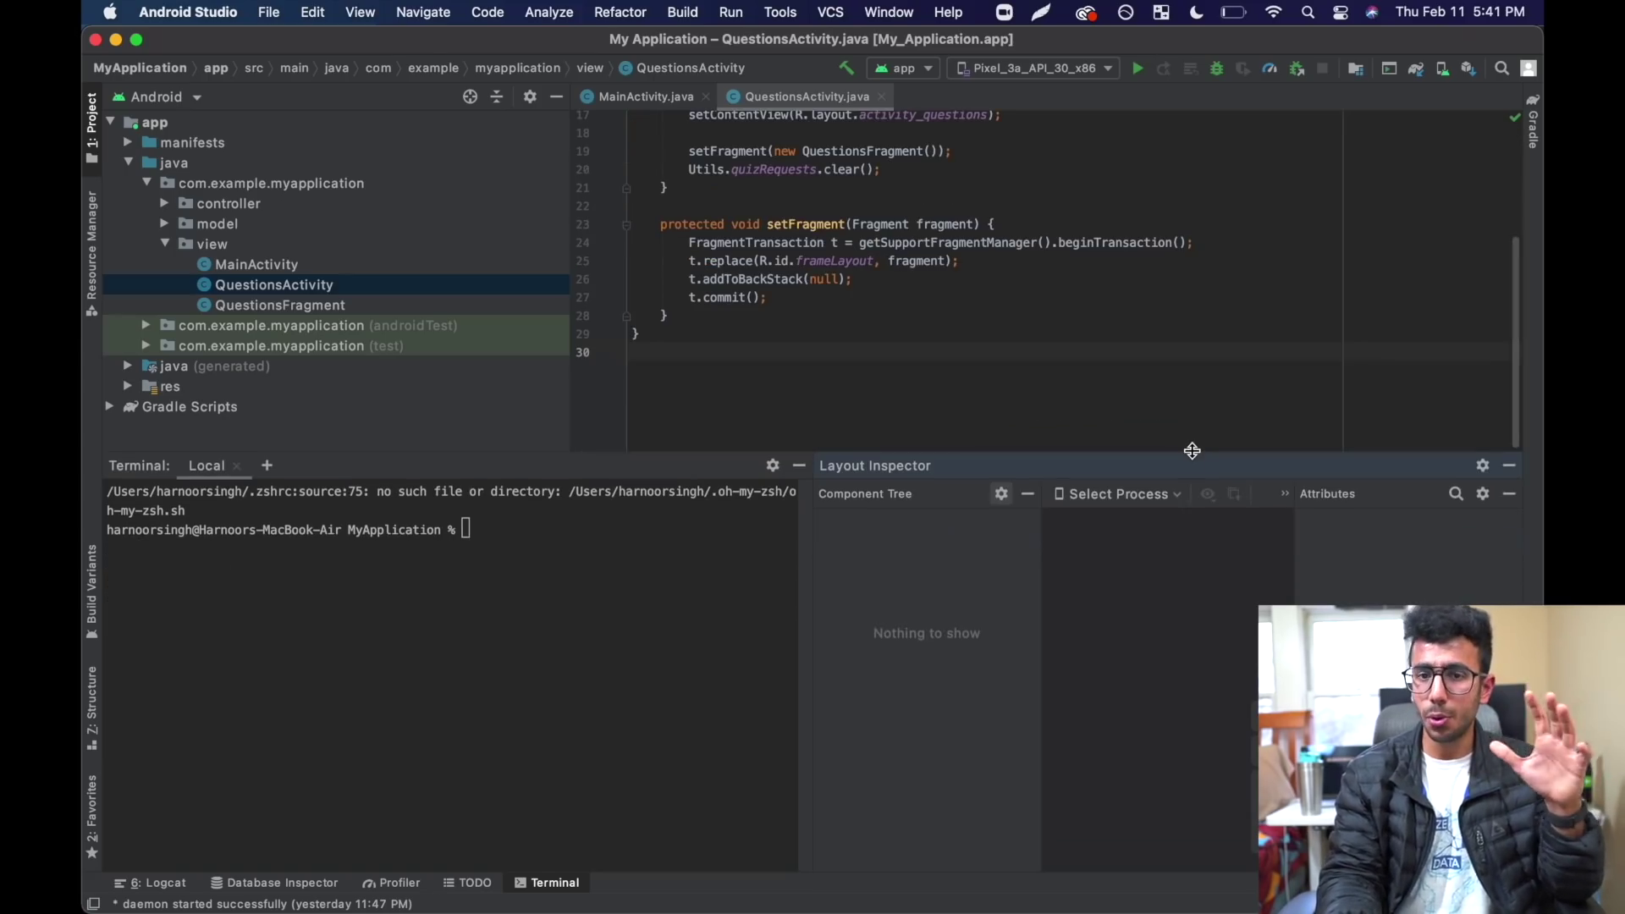
pyautogui.click(1136, 78)
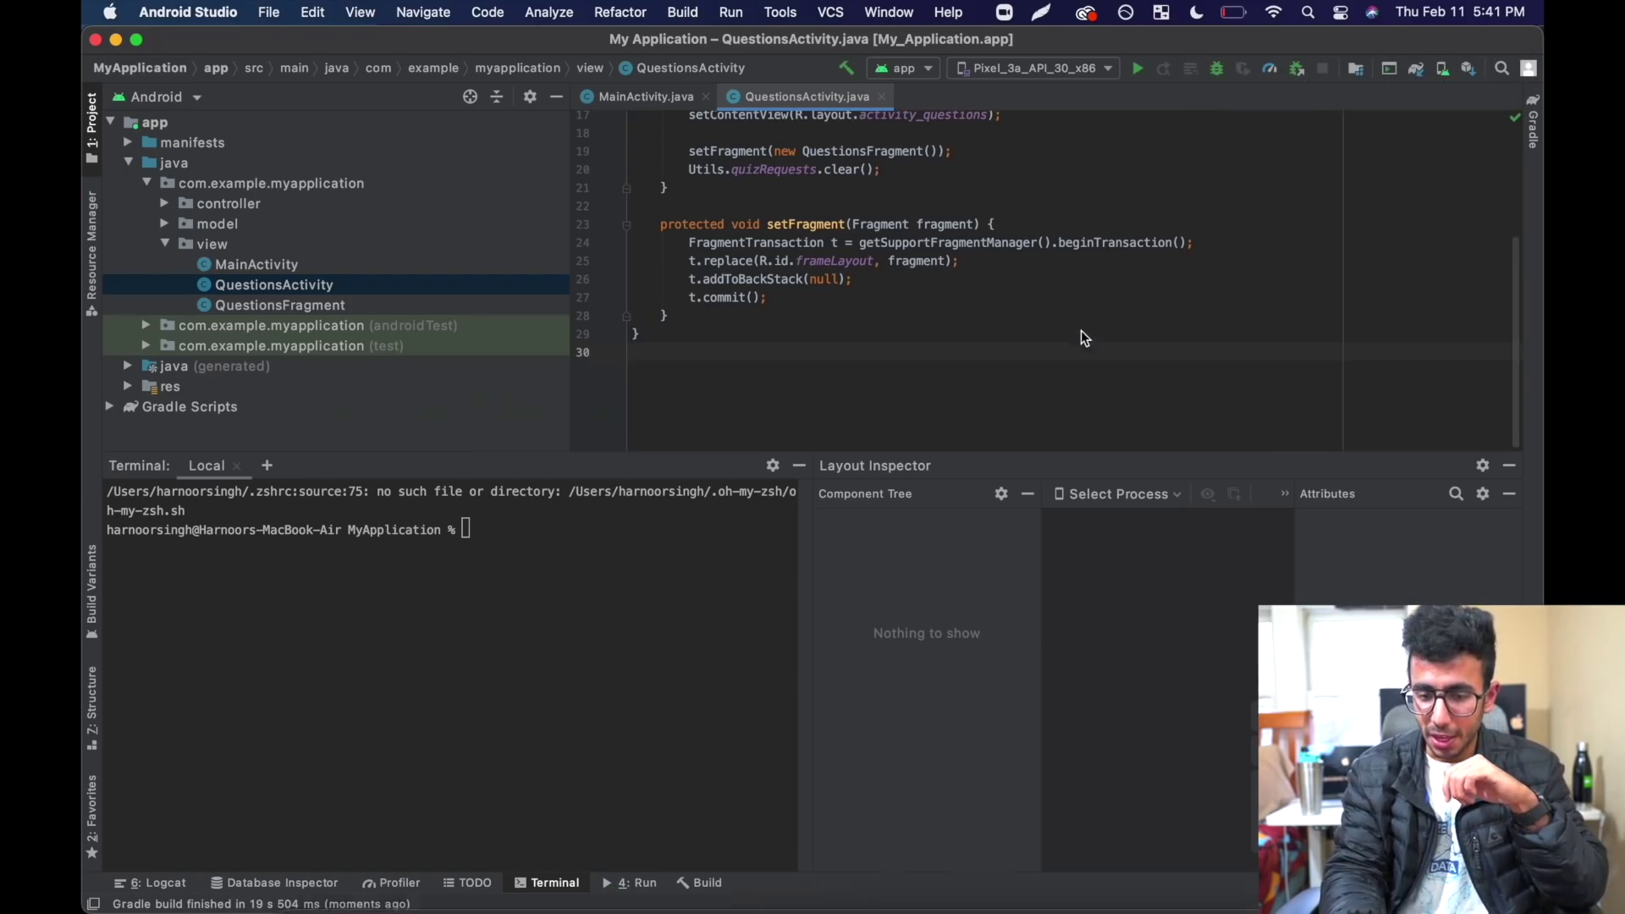
pyautogui.hotkey('ctrl', 'Up')
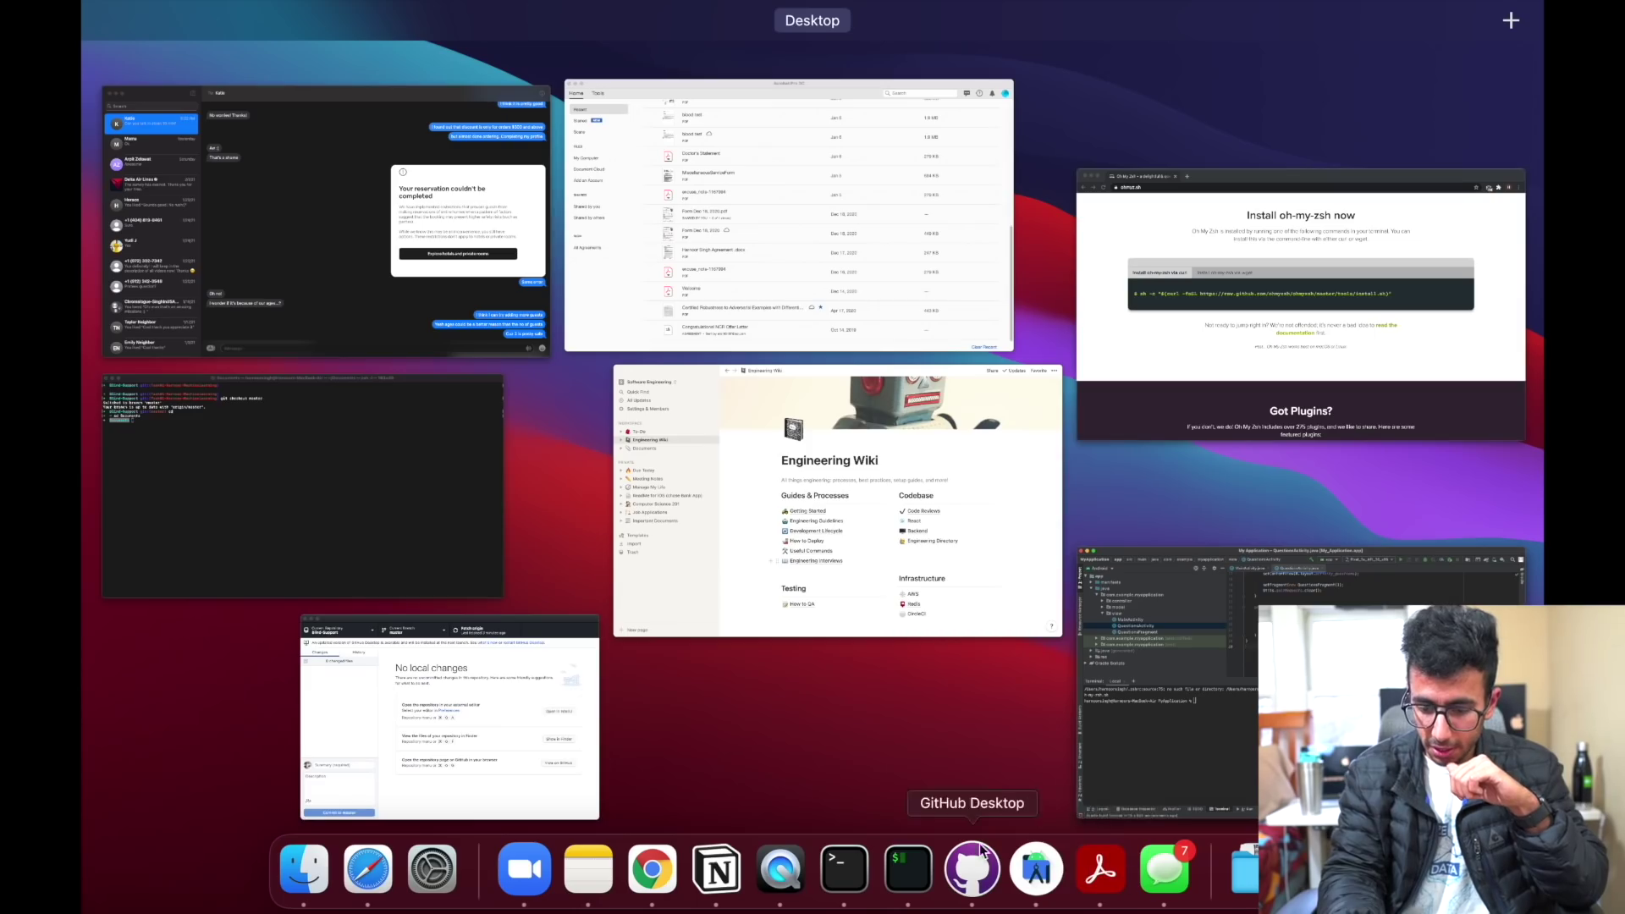
# - Switch through the open-windows overview to get back to the Android Studio window
pyautogui.click(1117, 606)
pyautogui.hotkey('ctrl', 'Up')
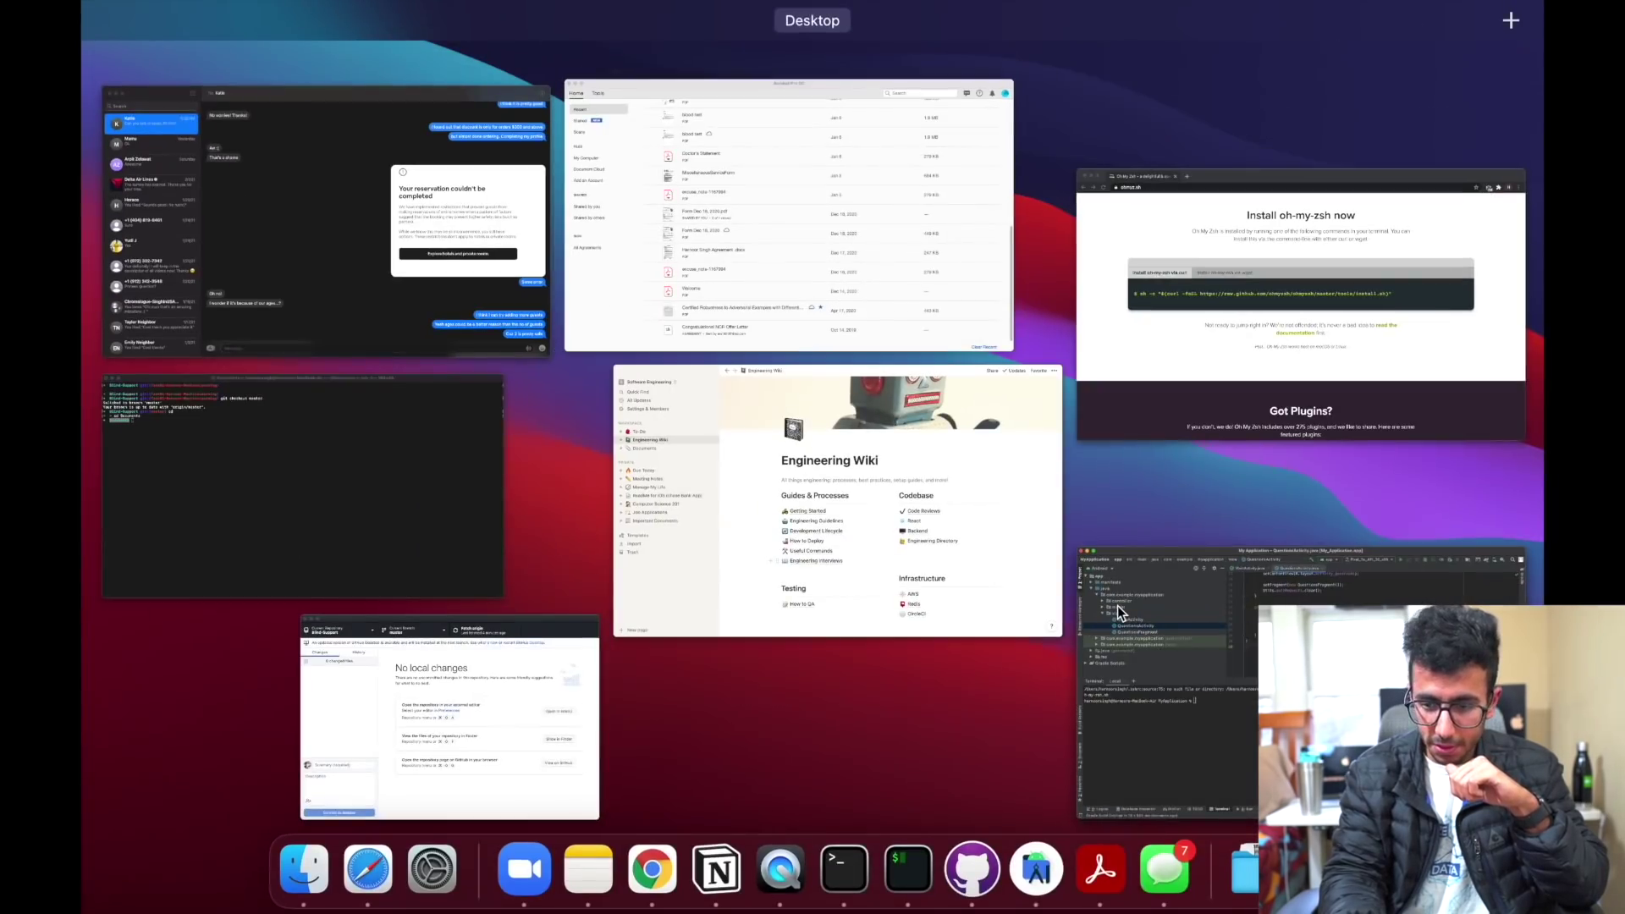
pyautogui.click(1118, 606)
pyautogui.hotkey('ctrl', 'Up')
pyautogui.click(1139, 570)
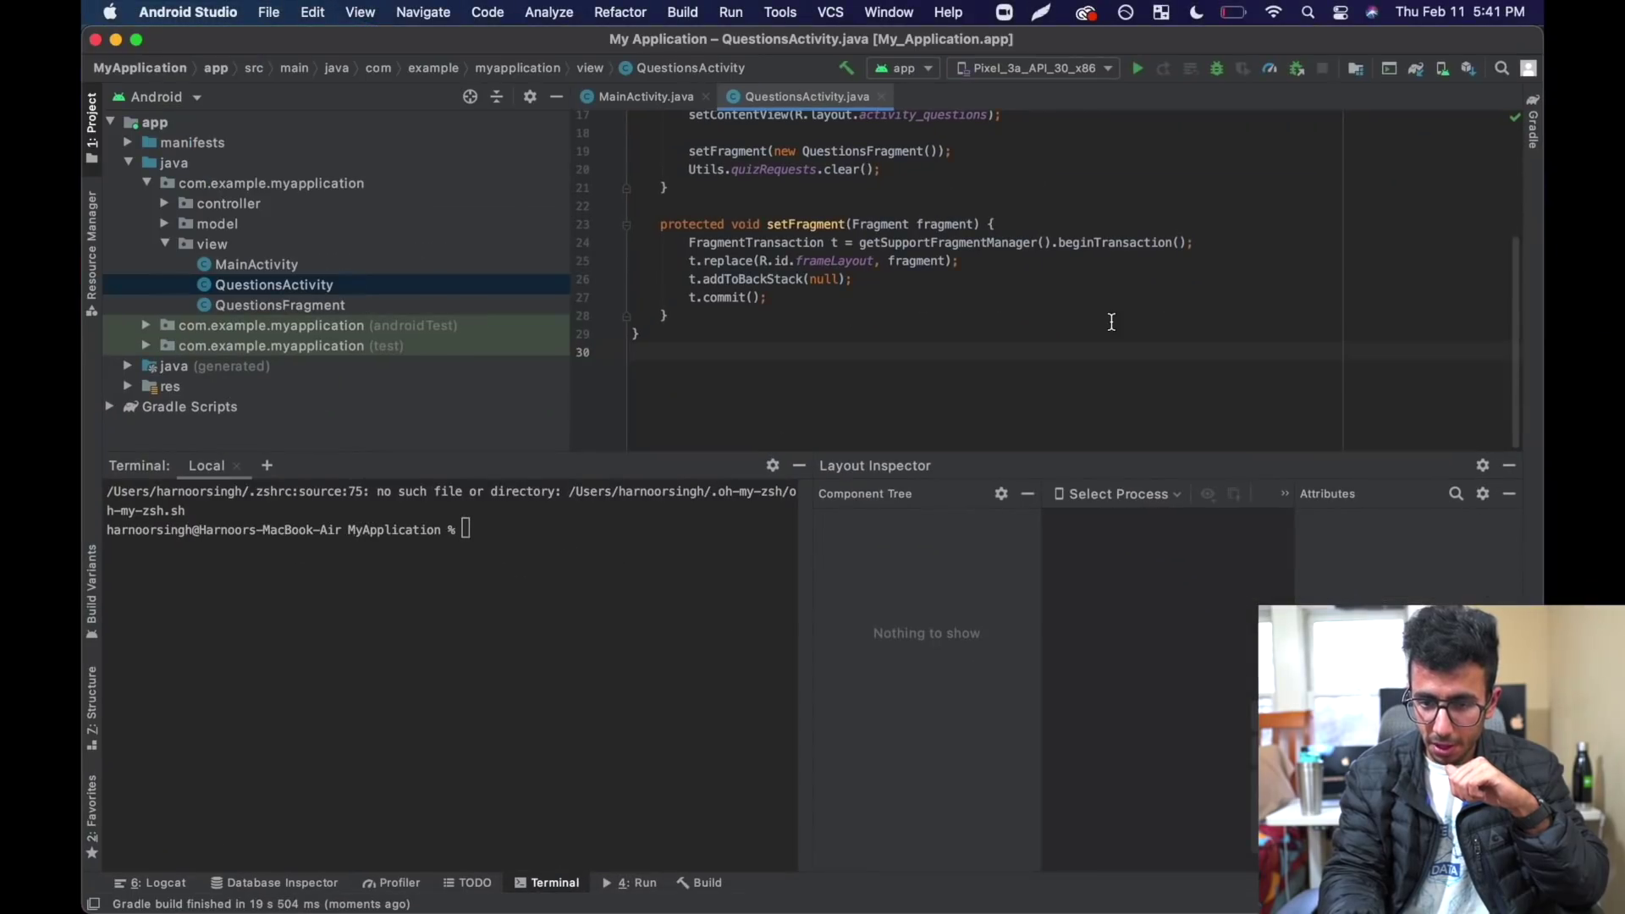
pyautogui.hotkey('ctrl', 'Up')
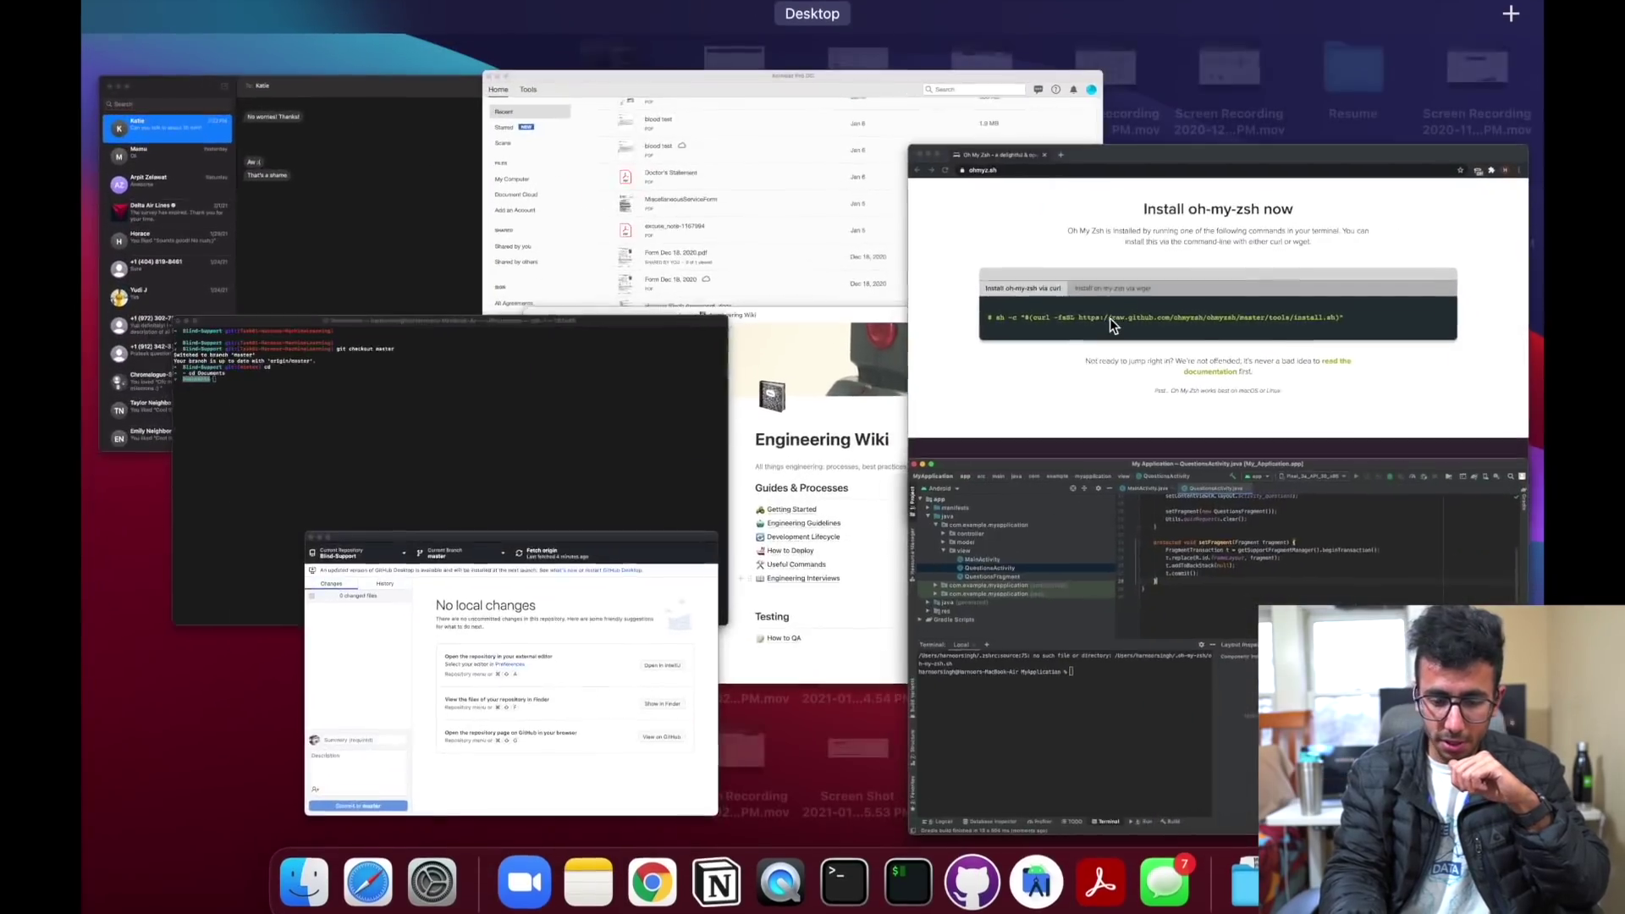
pyautogui.hotkey('ctrl', 'Up')
# - Launch Android Emulator from Finder's Applications folder and dismiss its ADB warning
pyautogui.click(304, 882)
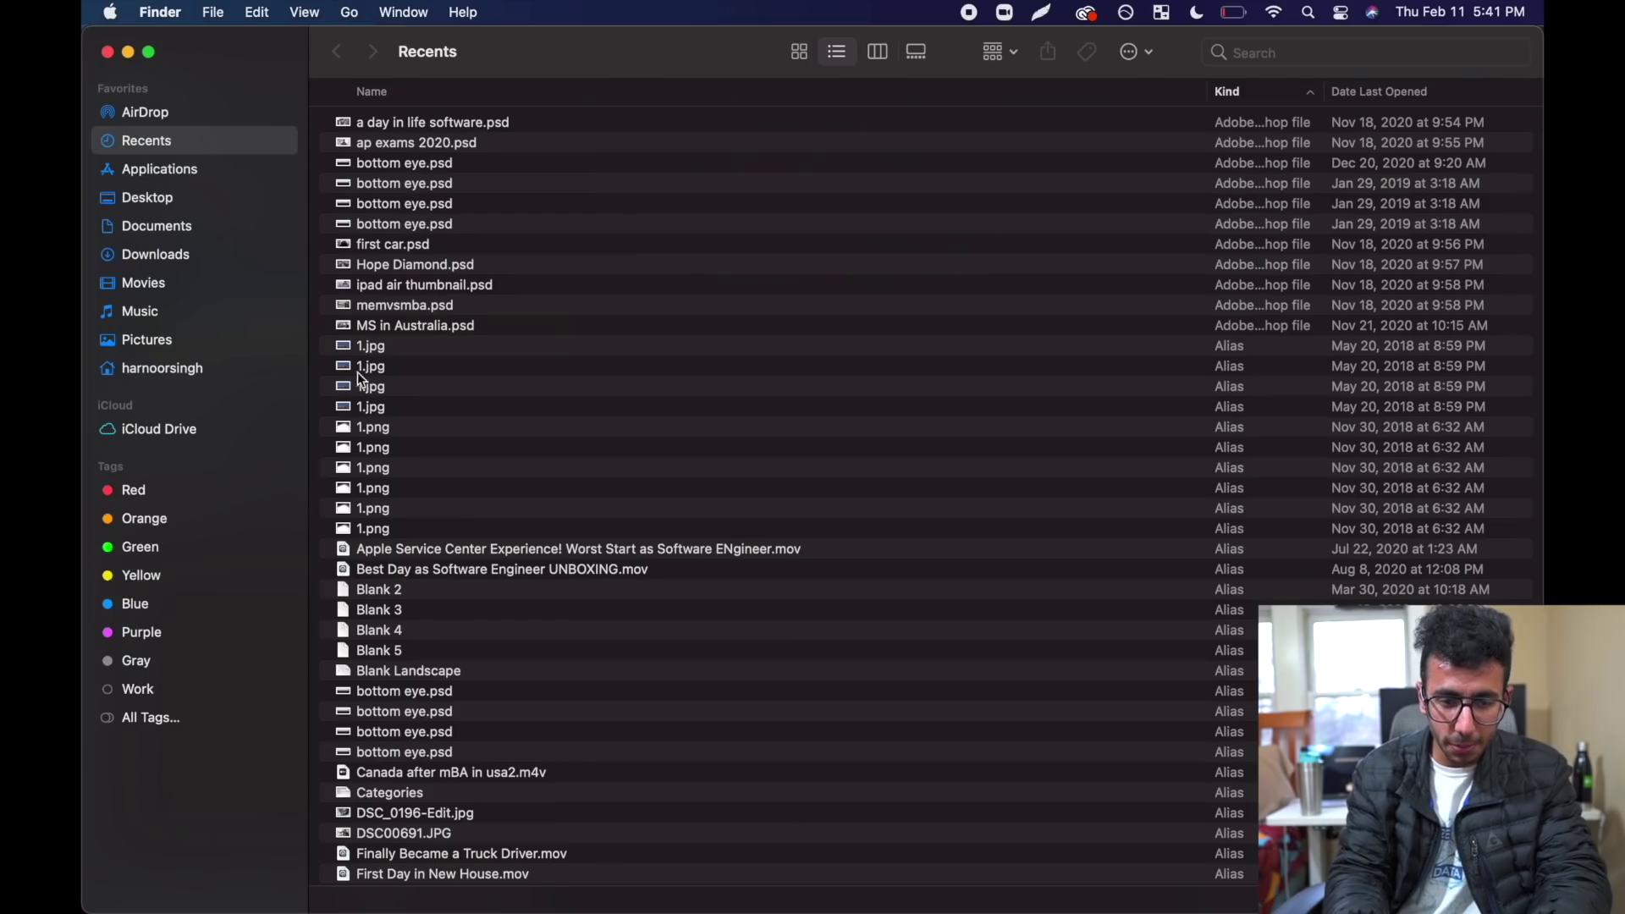
pyautogui.click(181, 188)
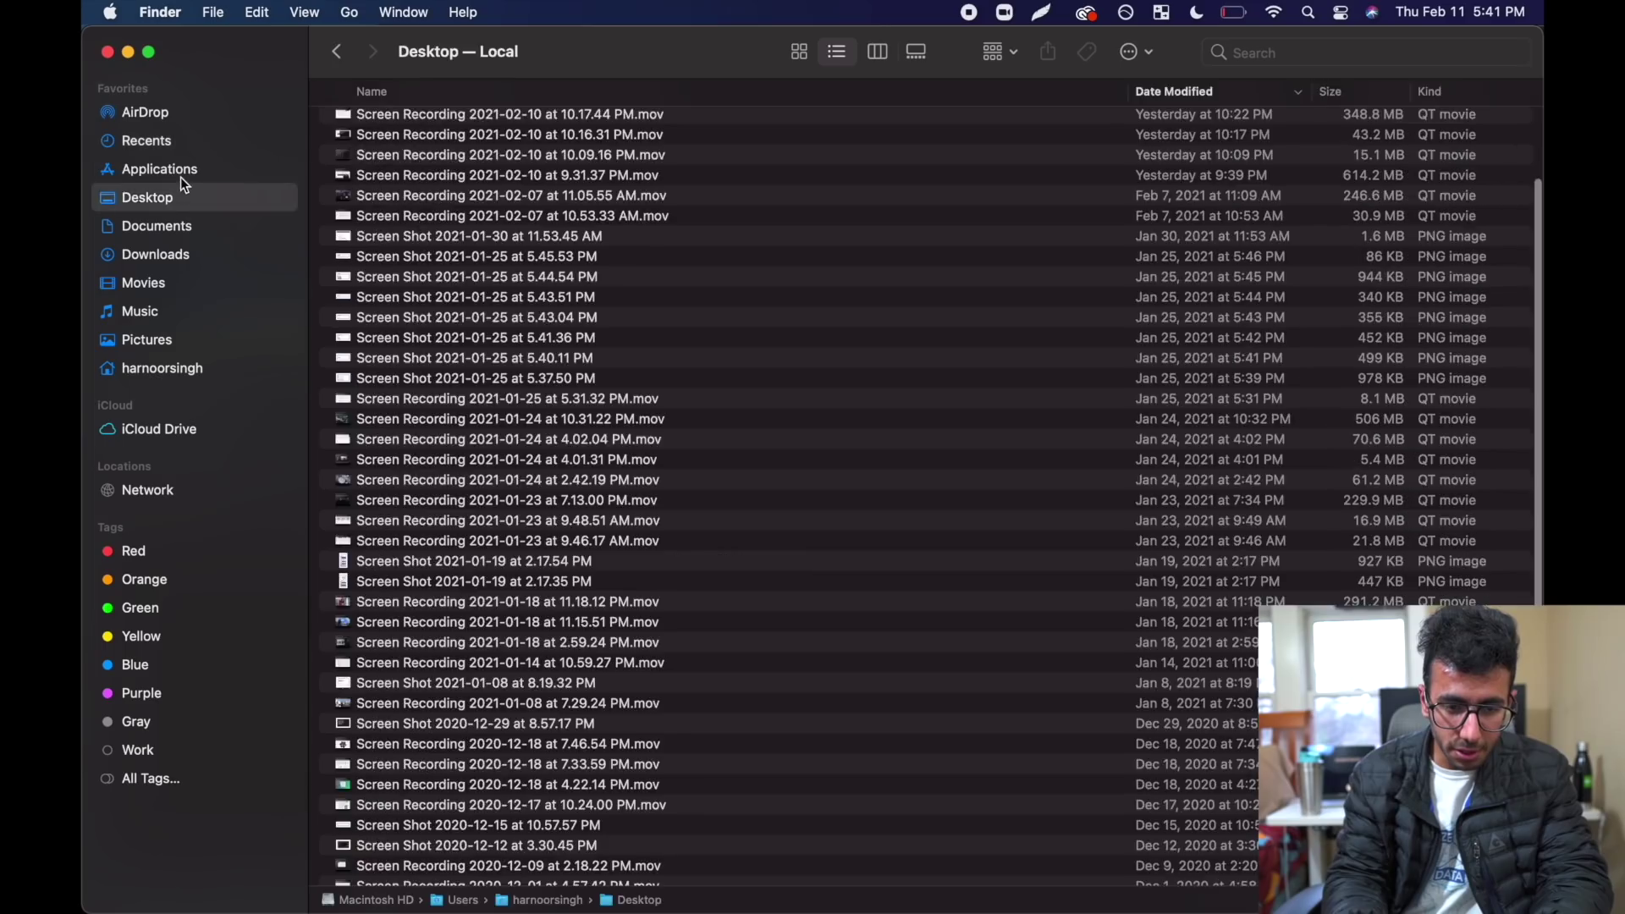
pyautogui.click(180, 172)
pyautogui.click(486, 269)
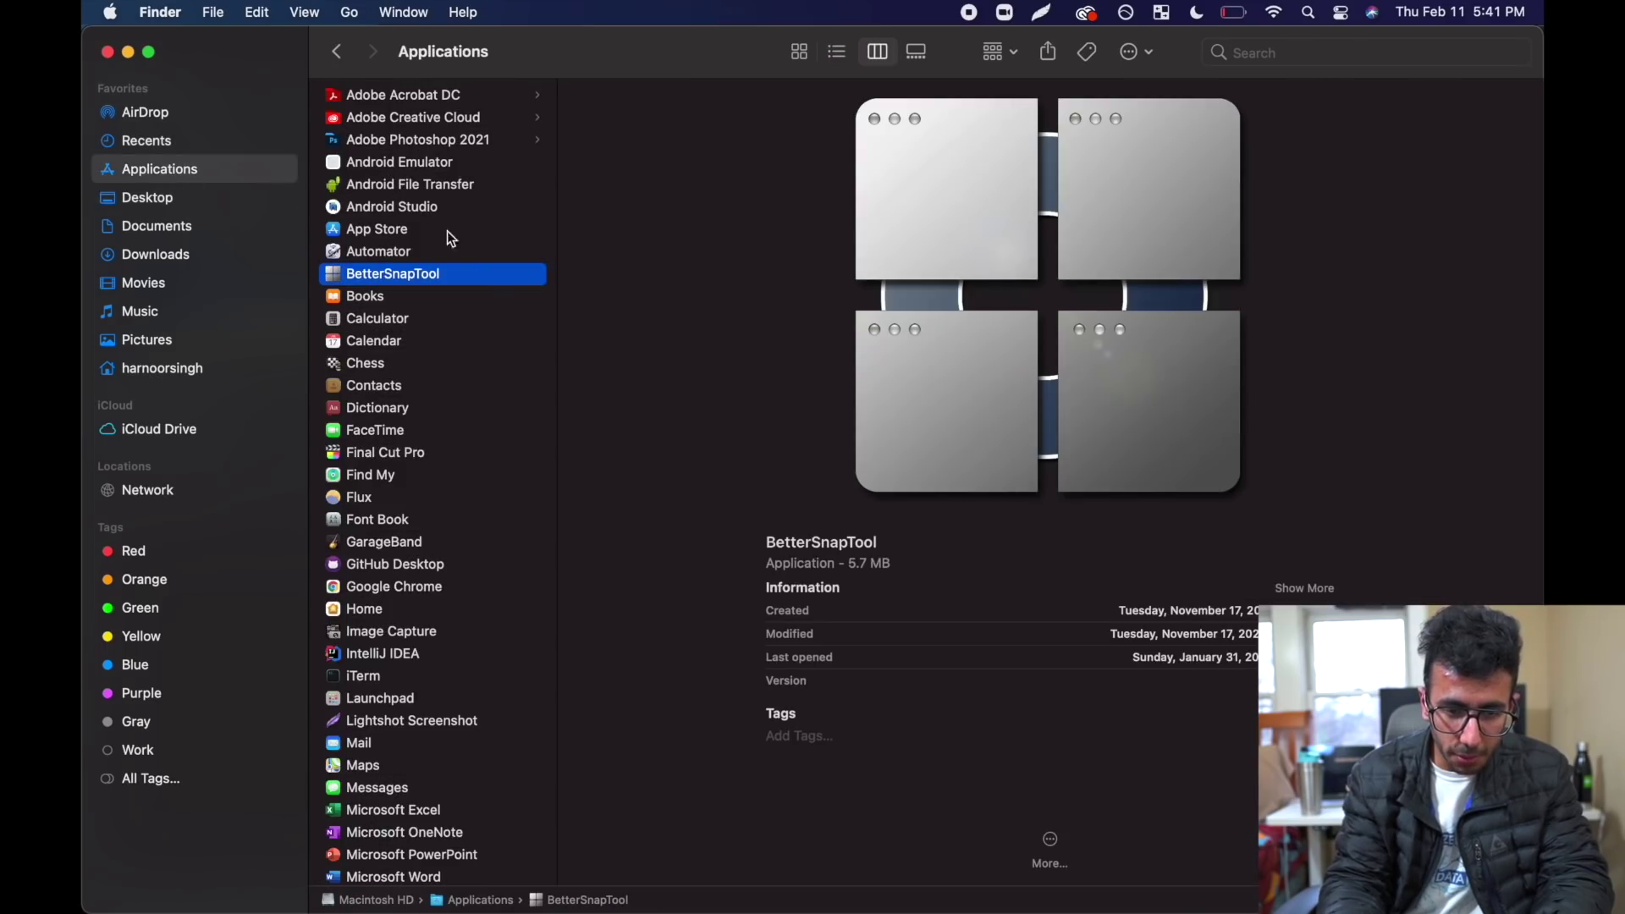
pyautogui.doubleClick(410, 162)
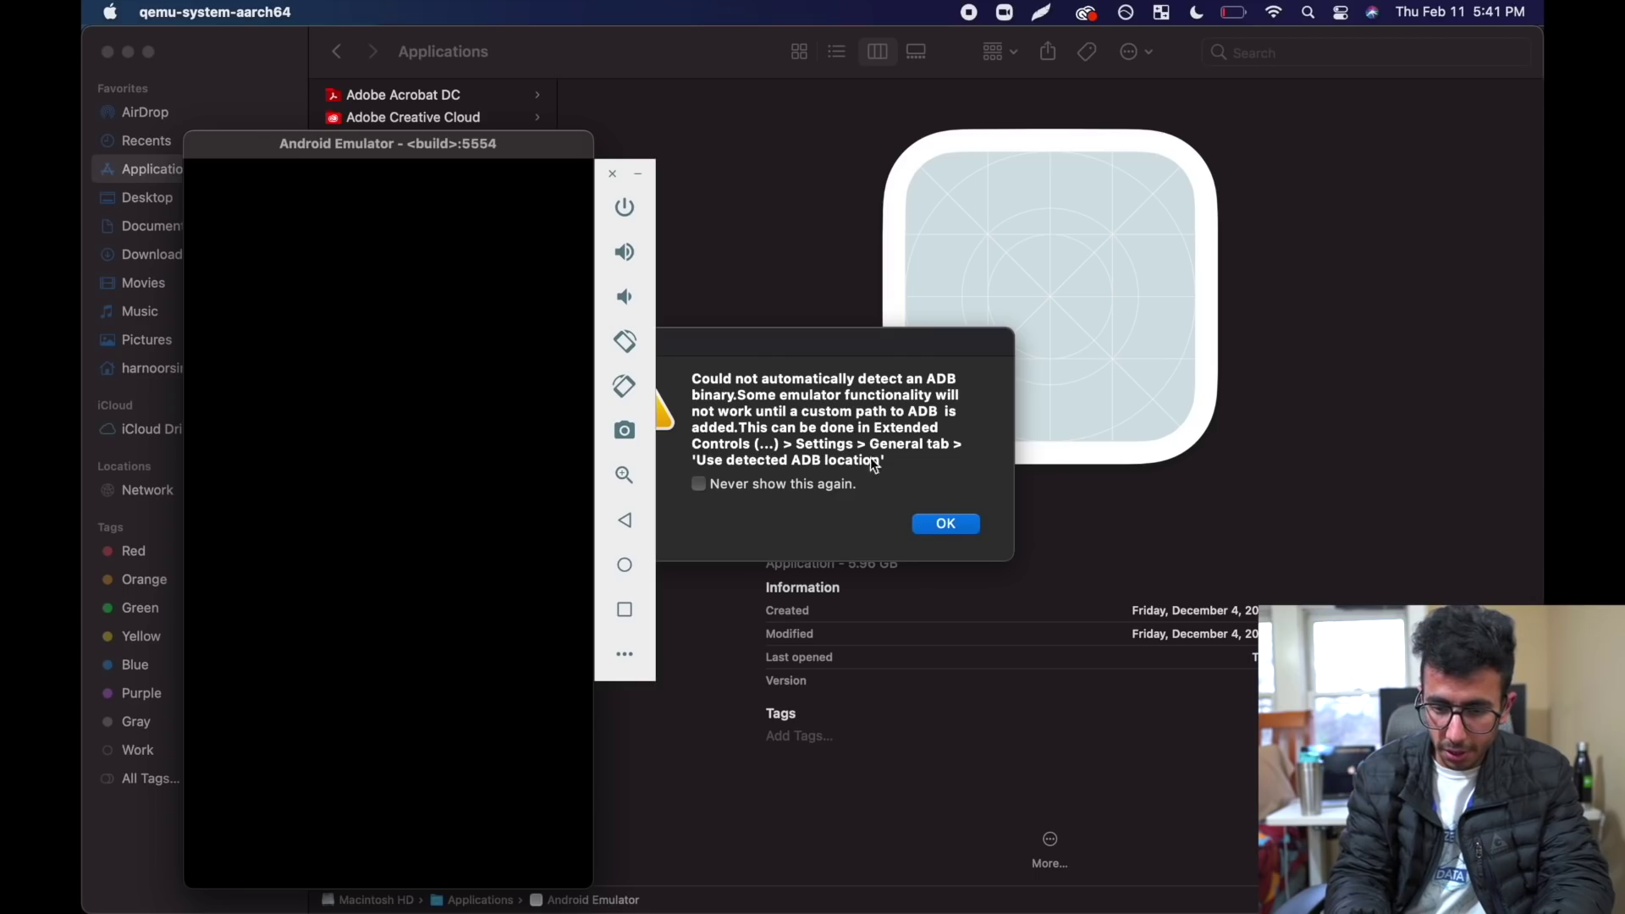
pyautogui.click(939, 524)
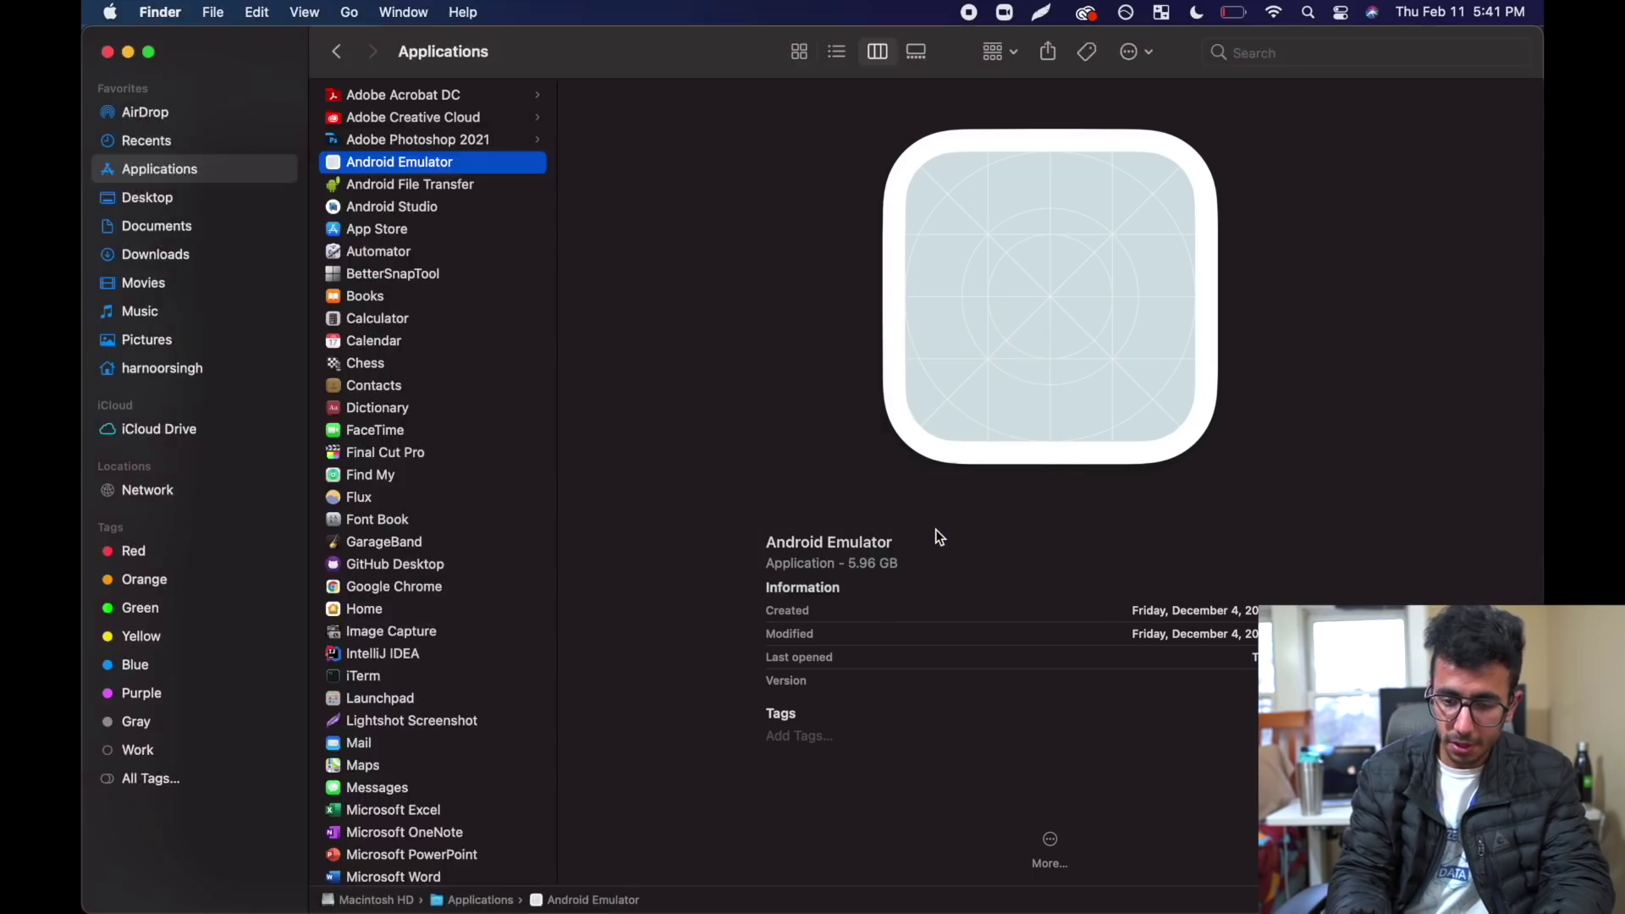
pyautogui.hotkey('ctrl', 'Up')
# - Bring up the running emulator, return to the IDE, and finish installing the Layout Inspector component
pyautogui.click(1251, 529)
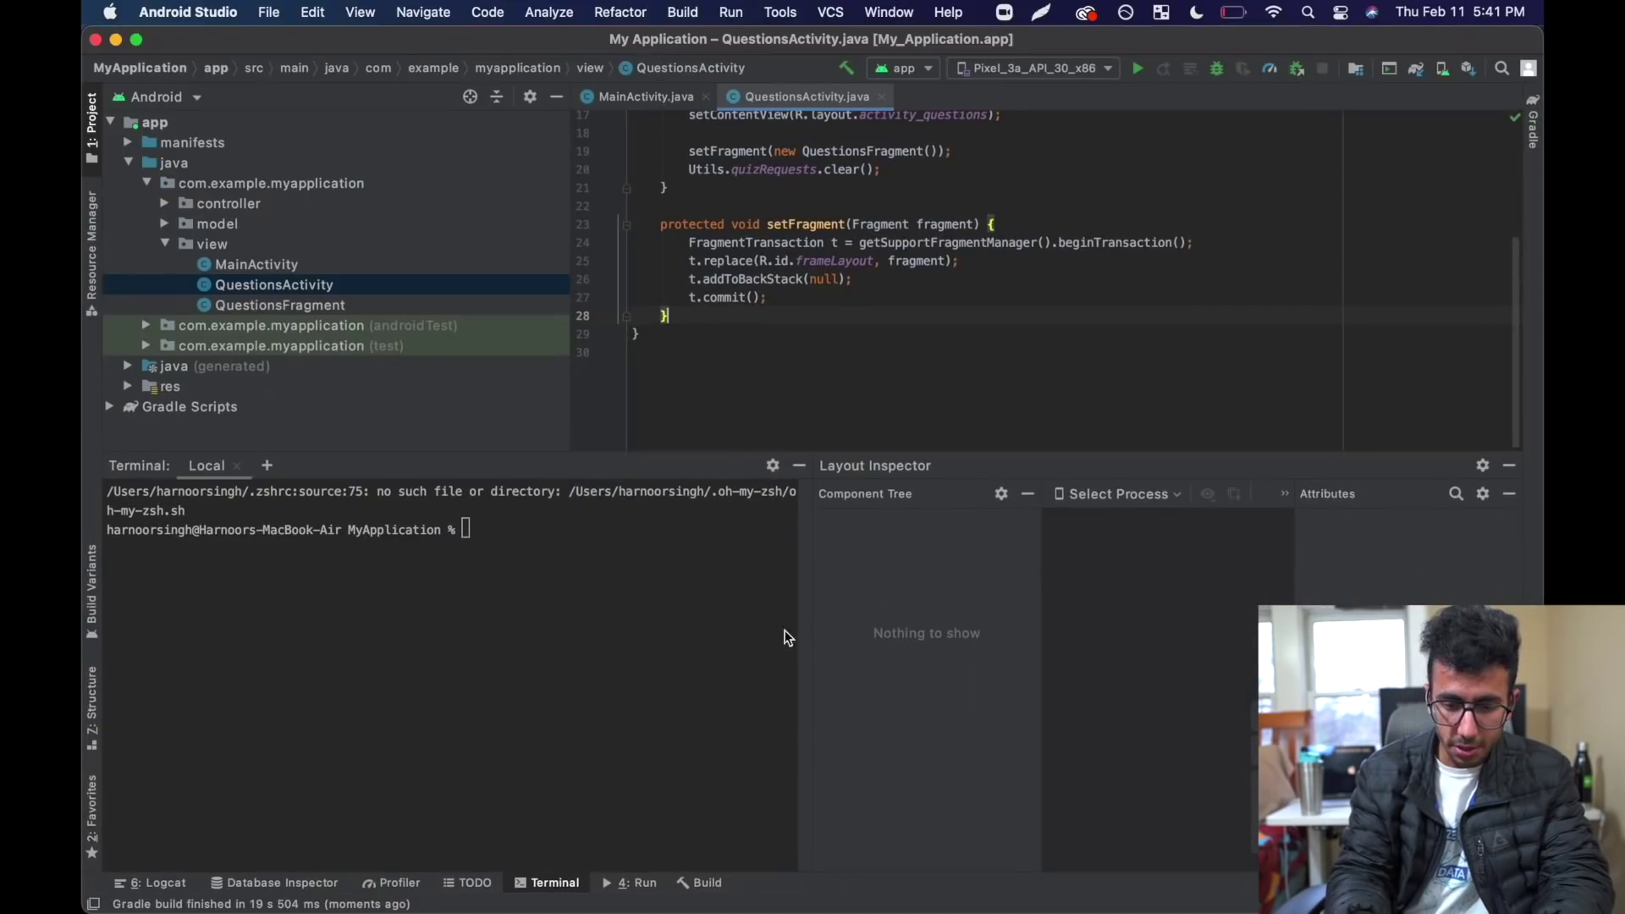
pyautogui.hotkey('ctrl', 'Up')
pyautogui.click(198, 486)
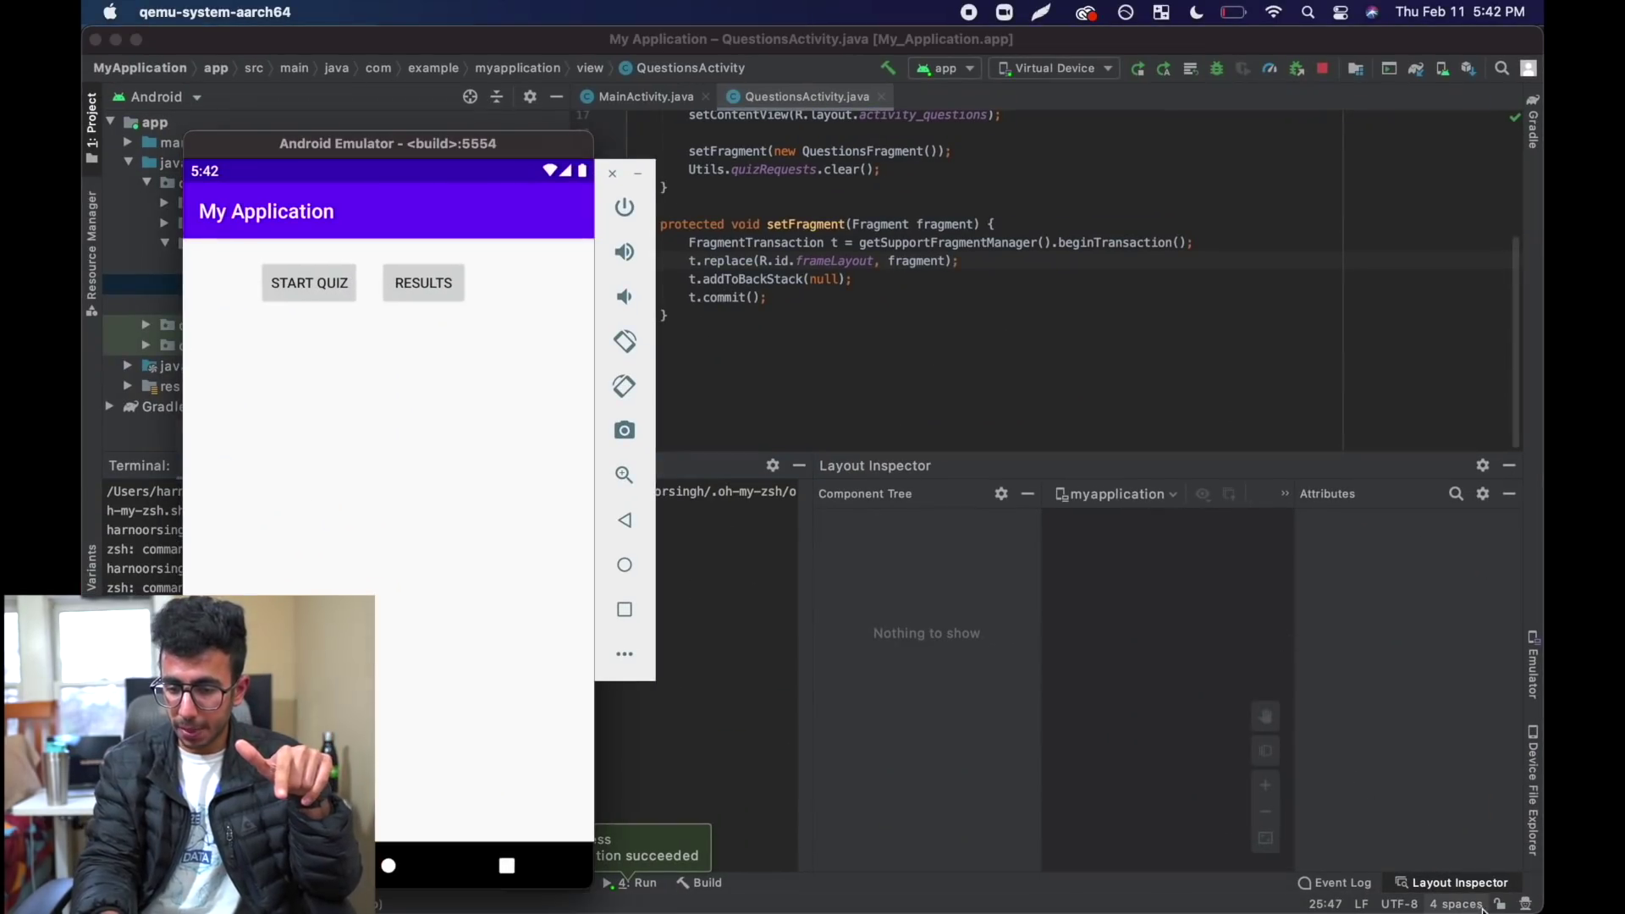
pyautogui.click(1354, 611)
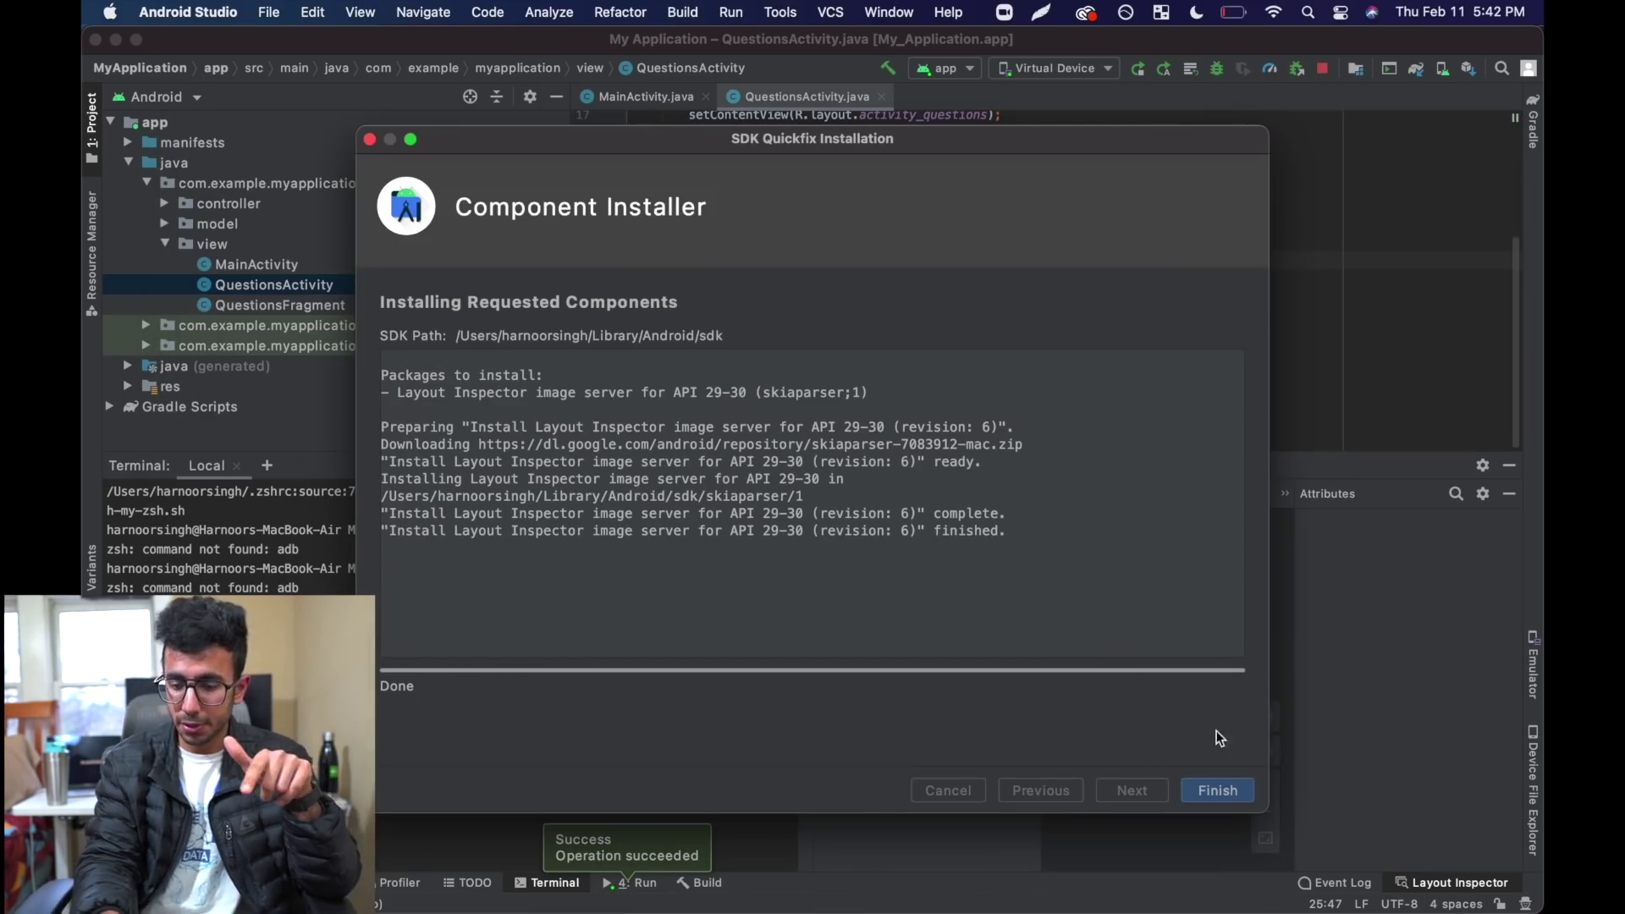
pyautogui.click(1232, 791)
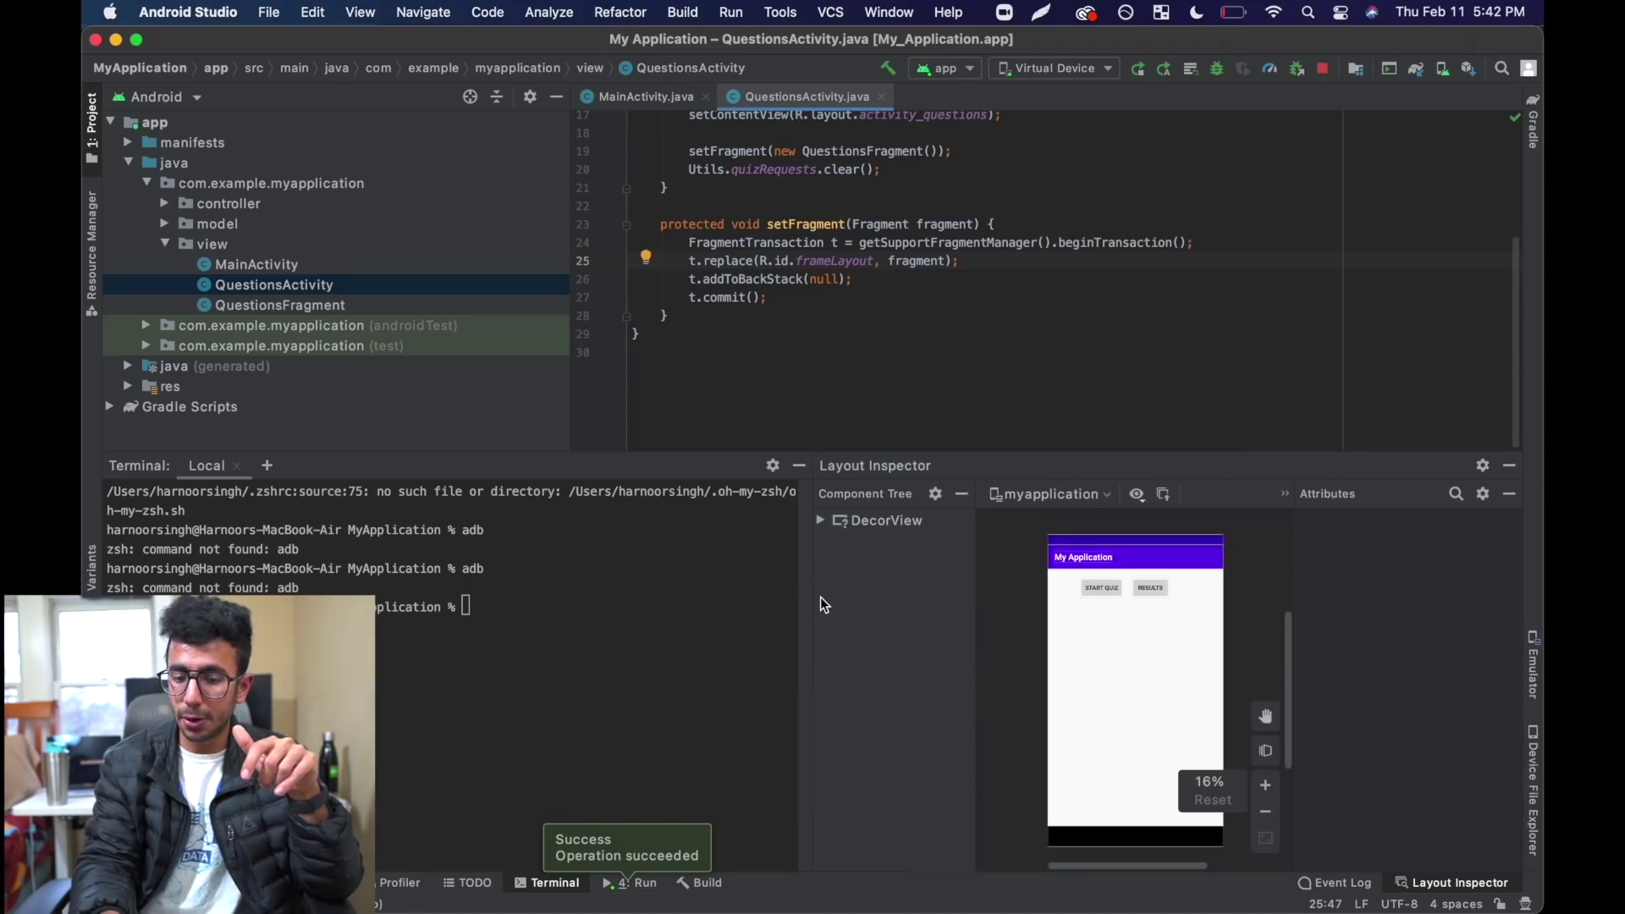
# - Widen the Layout Inspector and Component Tree, then select the btStartQuiz button
pyautogui.moveTo(808, 599); pyautogui.dragTo(736, 603)
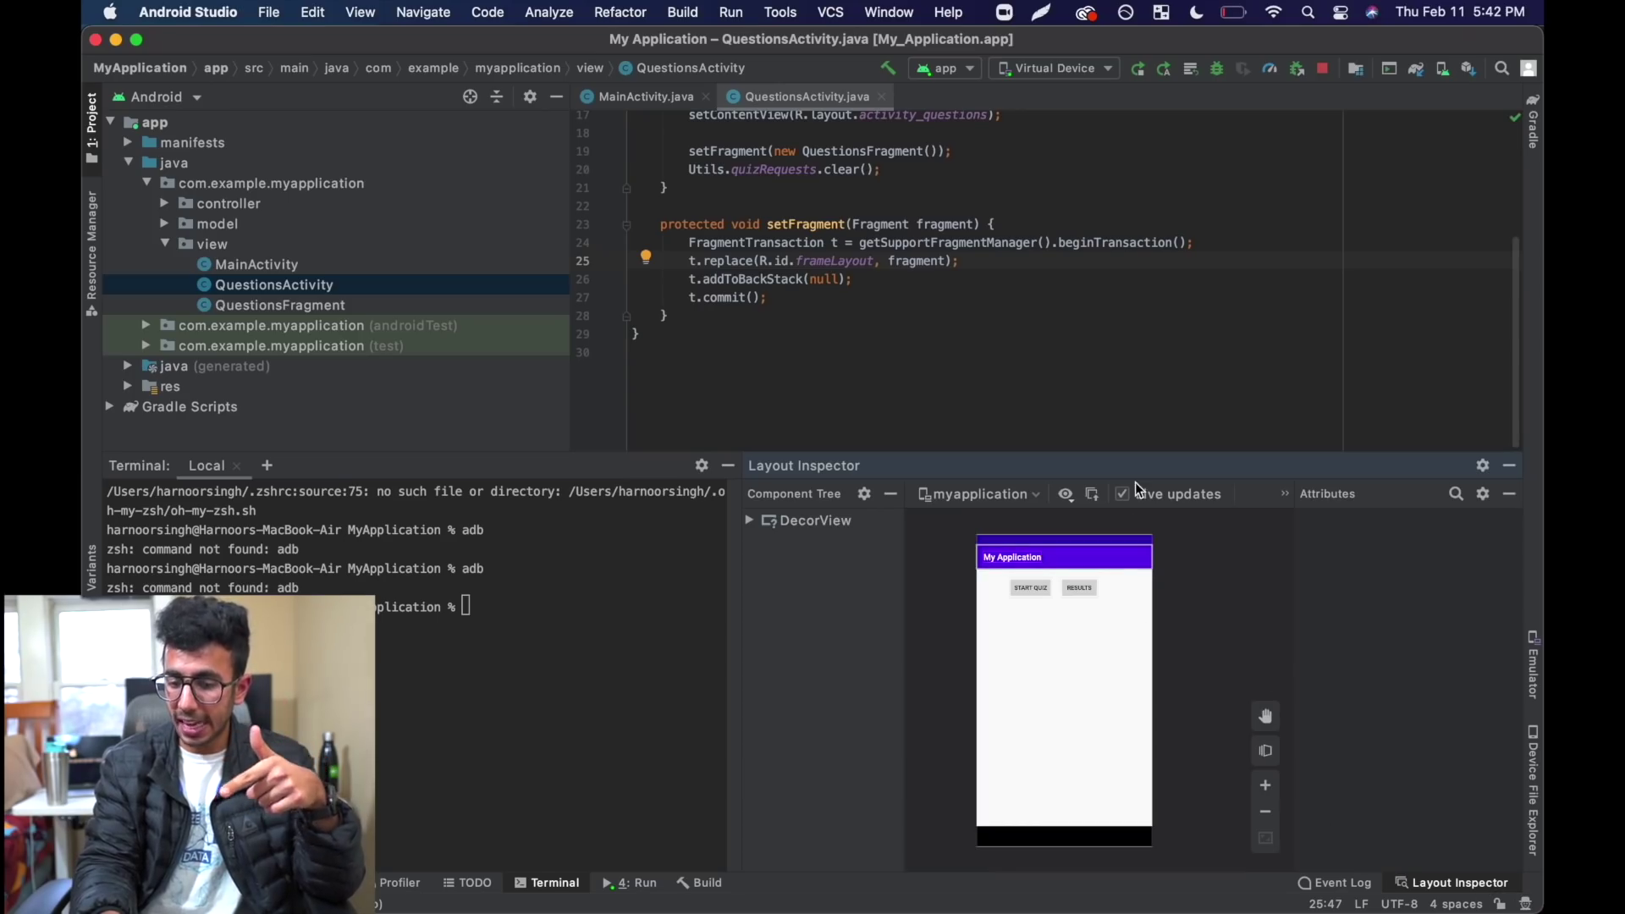
pyautogui.click(1047, 597)
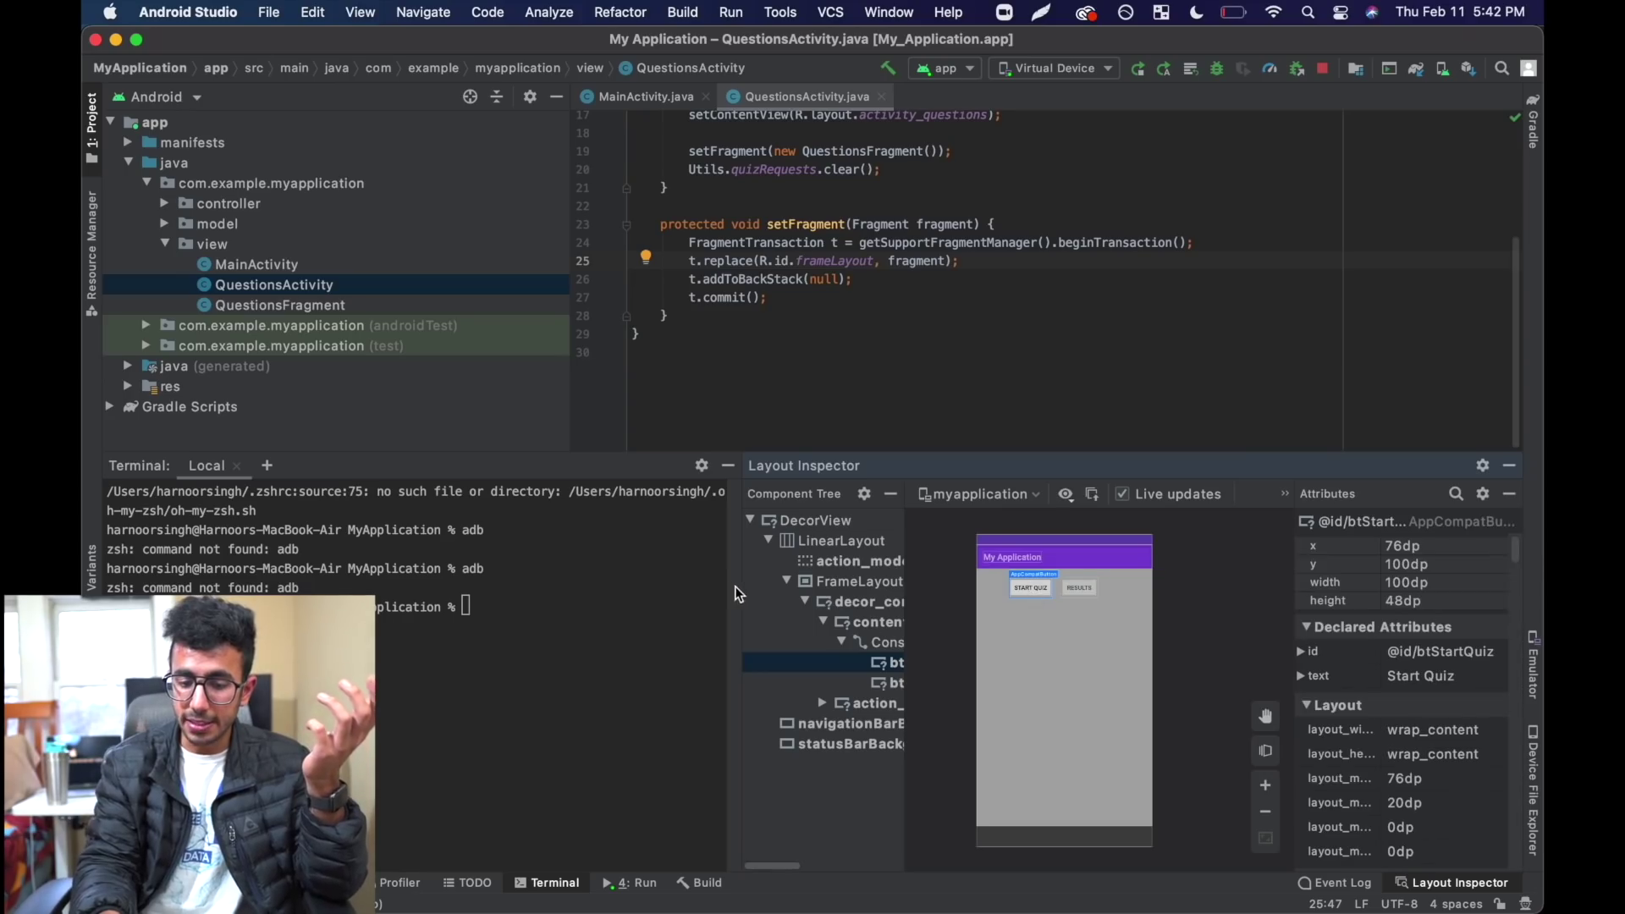
pyautogui.moveTo(734, 586); pyautogui.dragTo(553, 589)
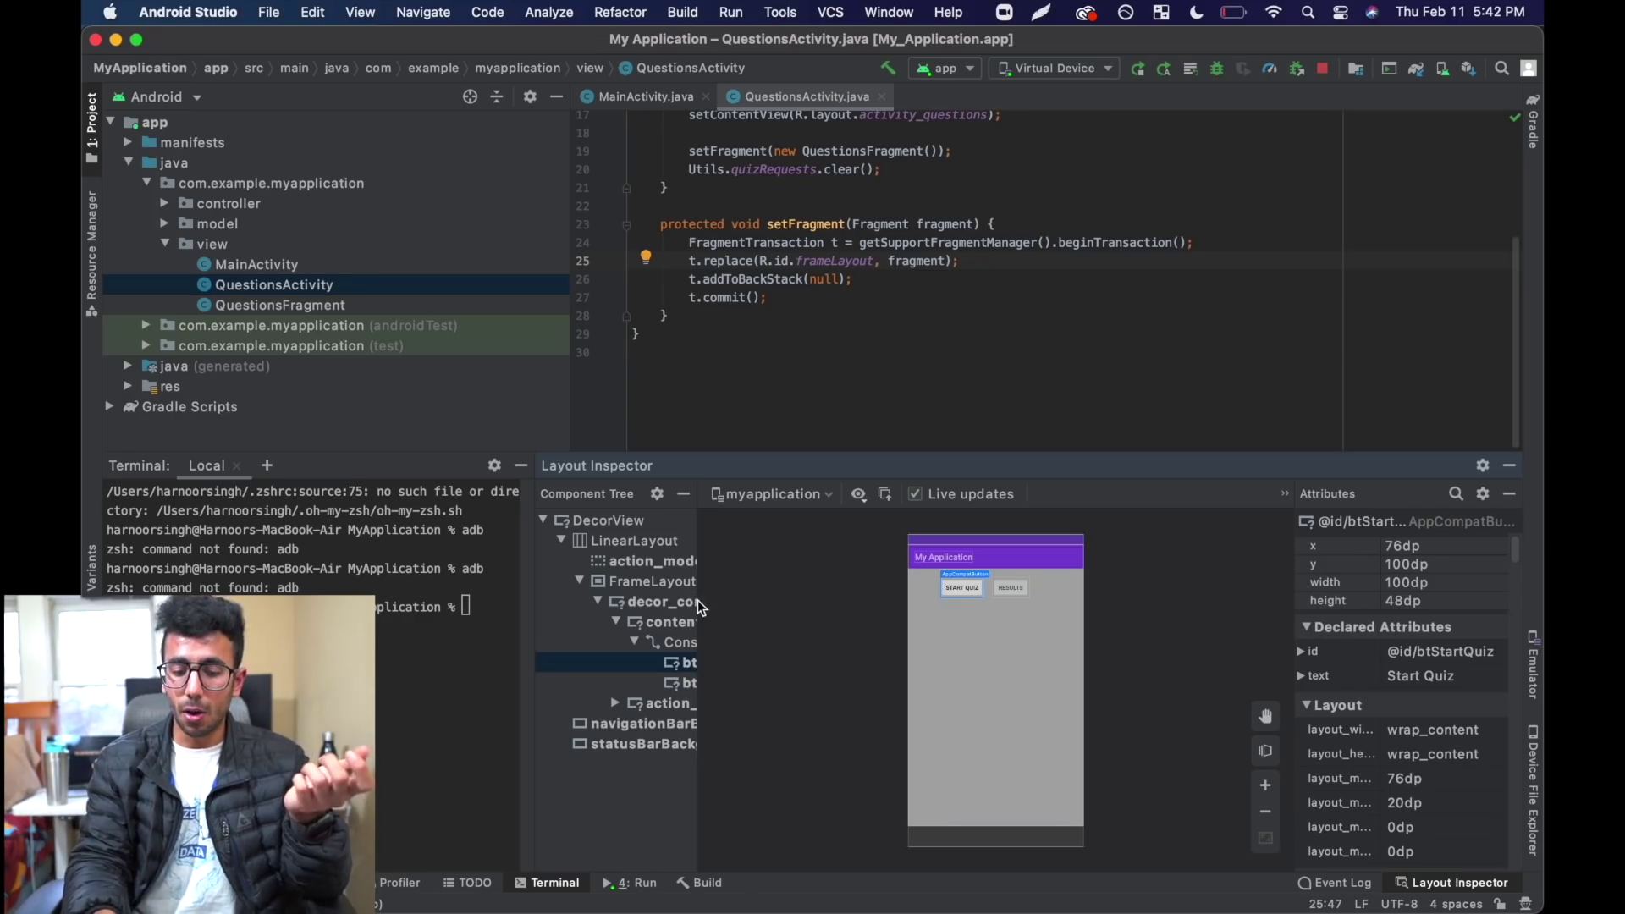
pyautogui.moveTo(697, 601); pyautogui.dragTo(789, 602)
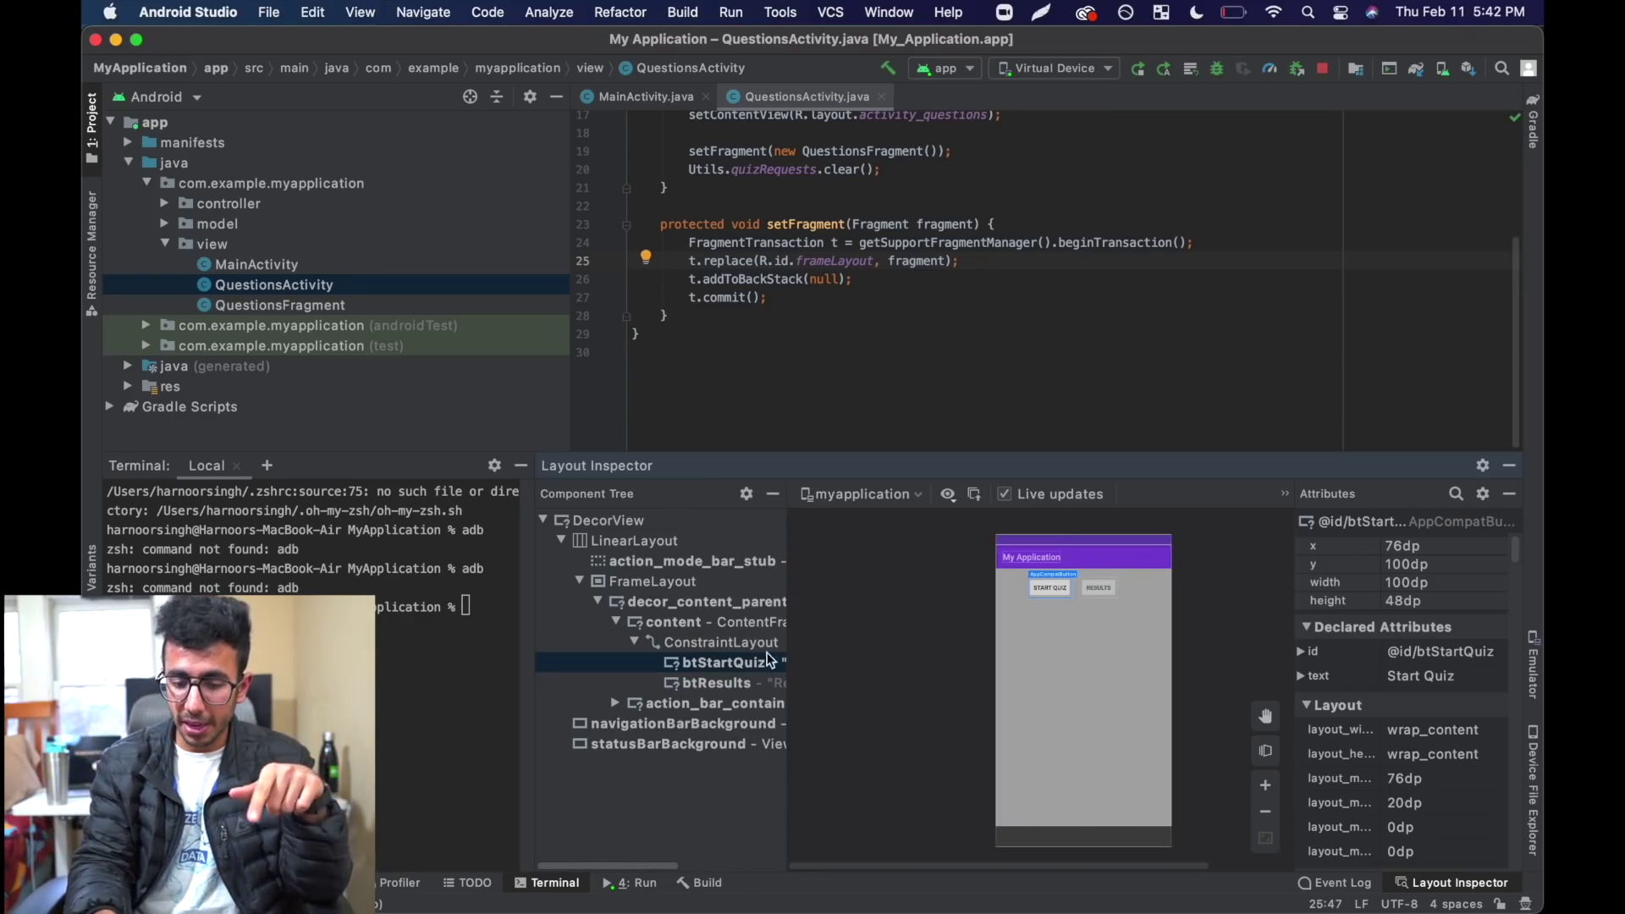
pyautogui.click(720, 663)
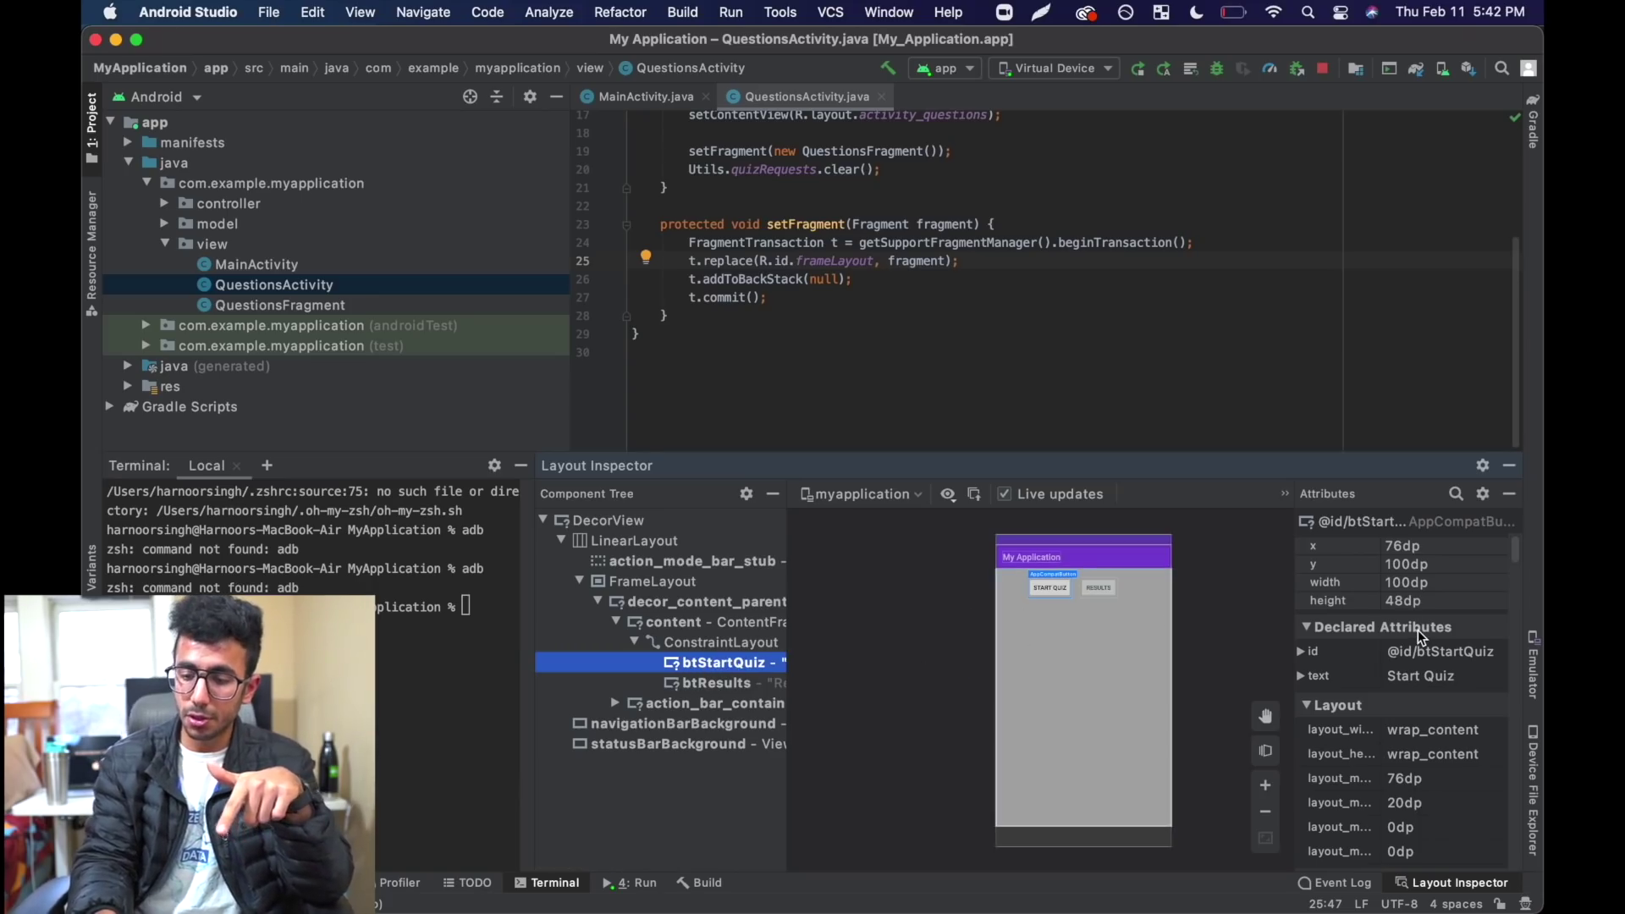
# - Highlight btStartQuiz's attributes: x 76dp, width 100dp, height 48dp
pyautogui.click(1421, 548)
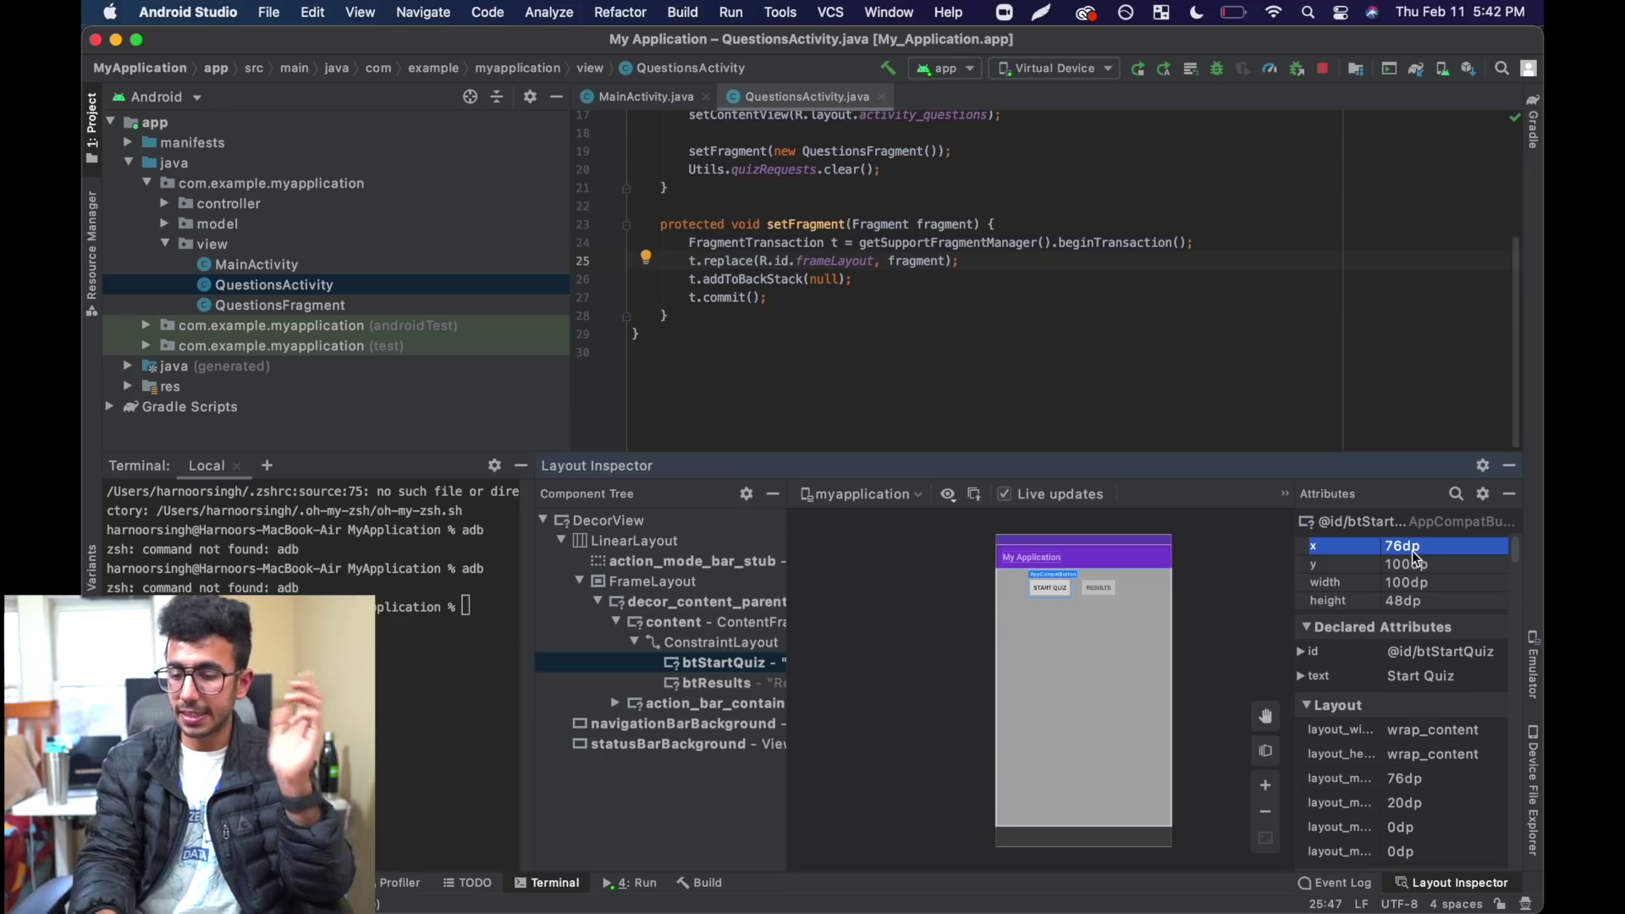
pyautogui.click(1414, 589)
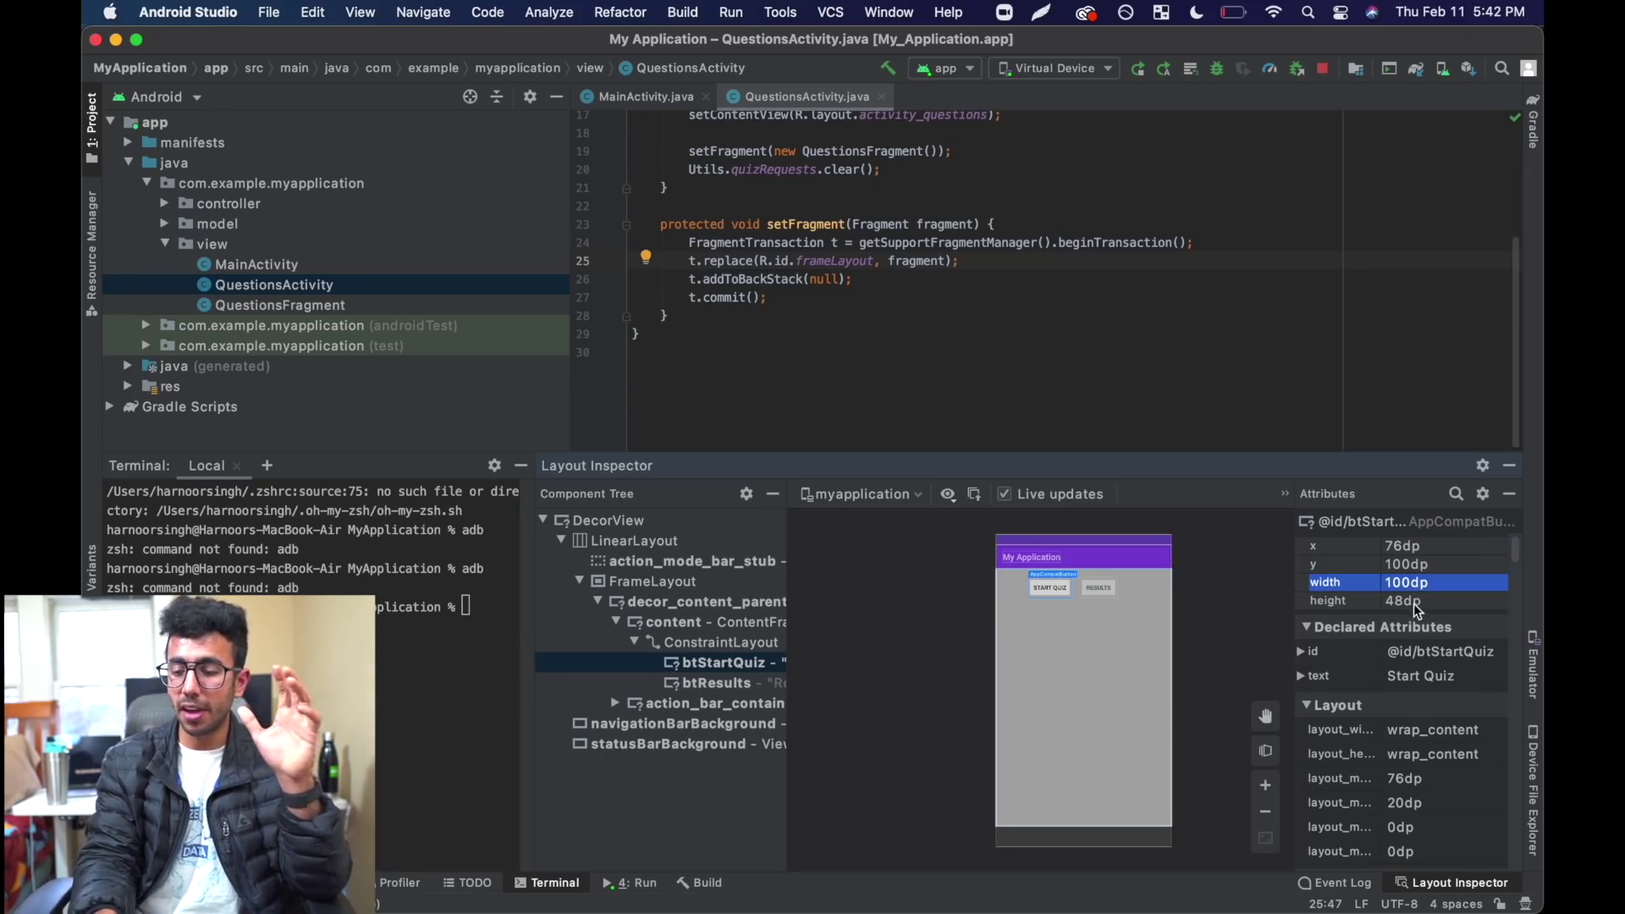
pyautogui.click(1411, 603)
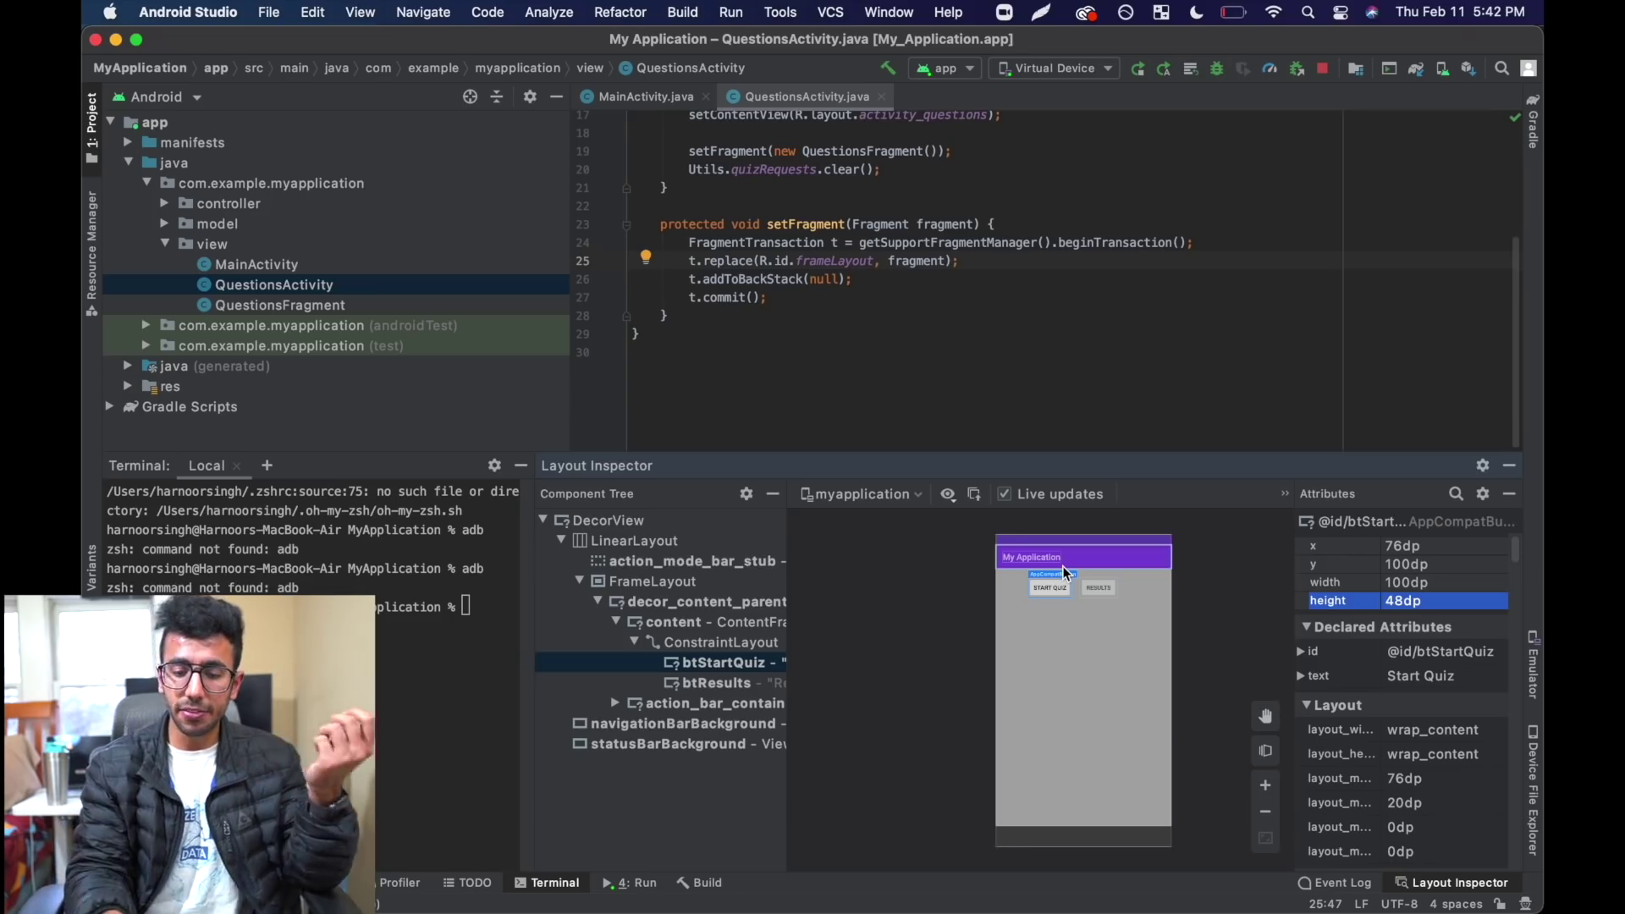
# - Tap START QUIZ in the emulator and return to the Layout Inspector showing Question1
pyautogui.press('super+Tab')
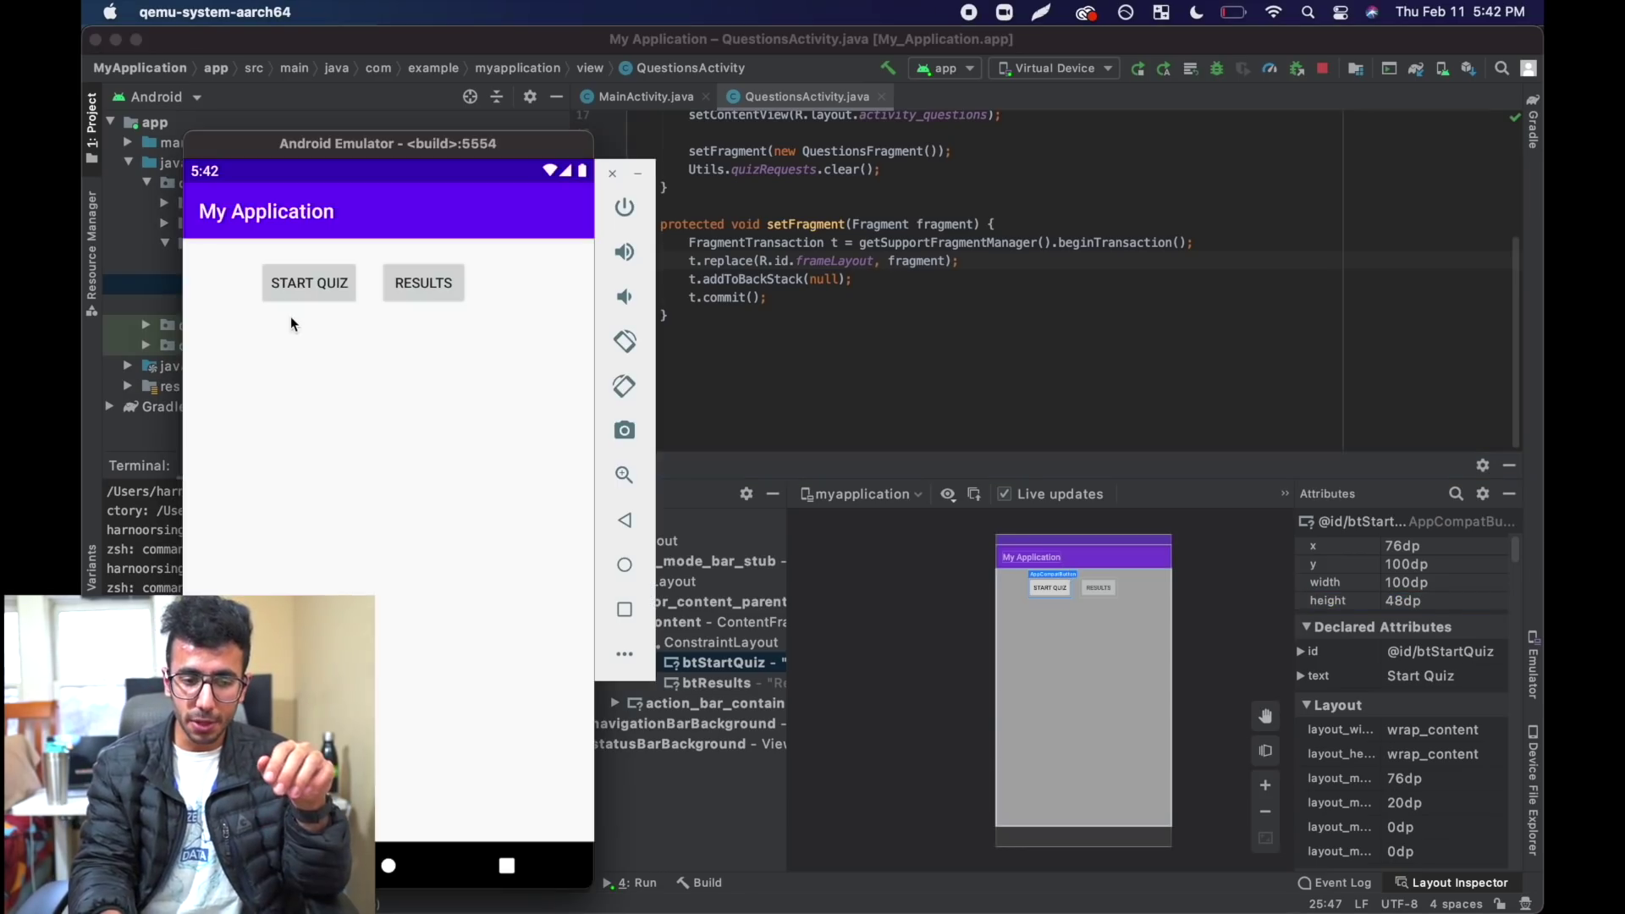
pyautogui.click(292, 293)
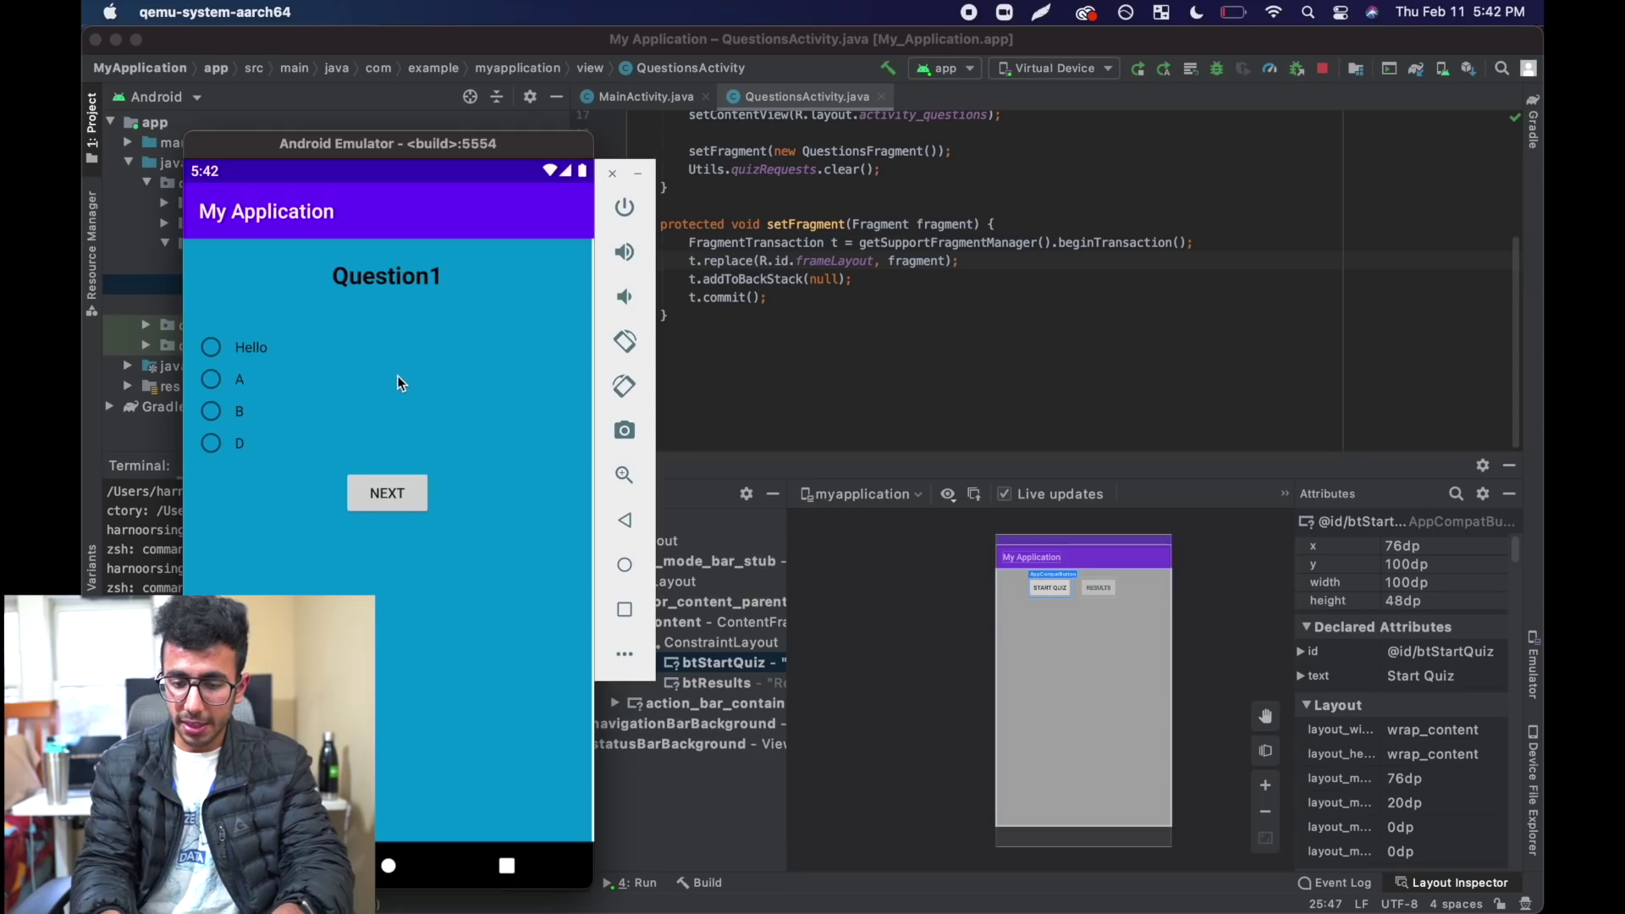
pyautogui.click(886, 572)
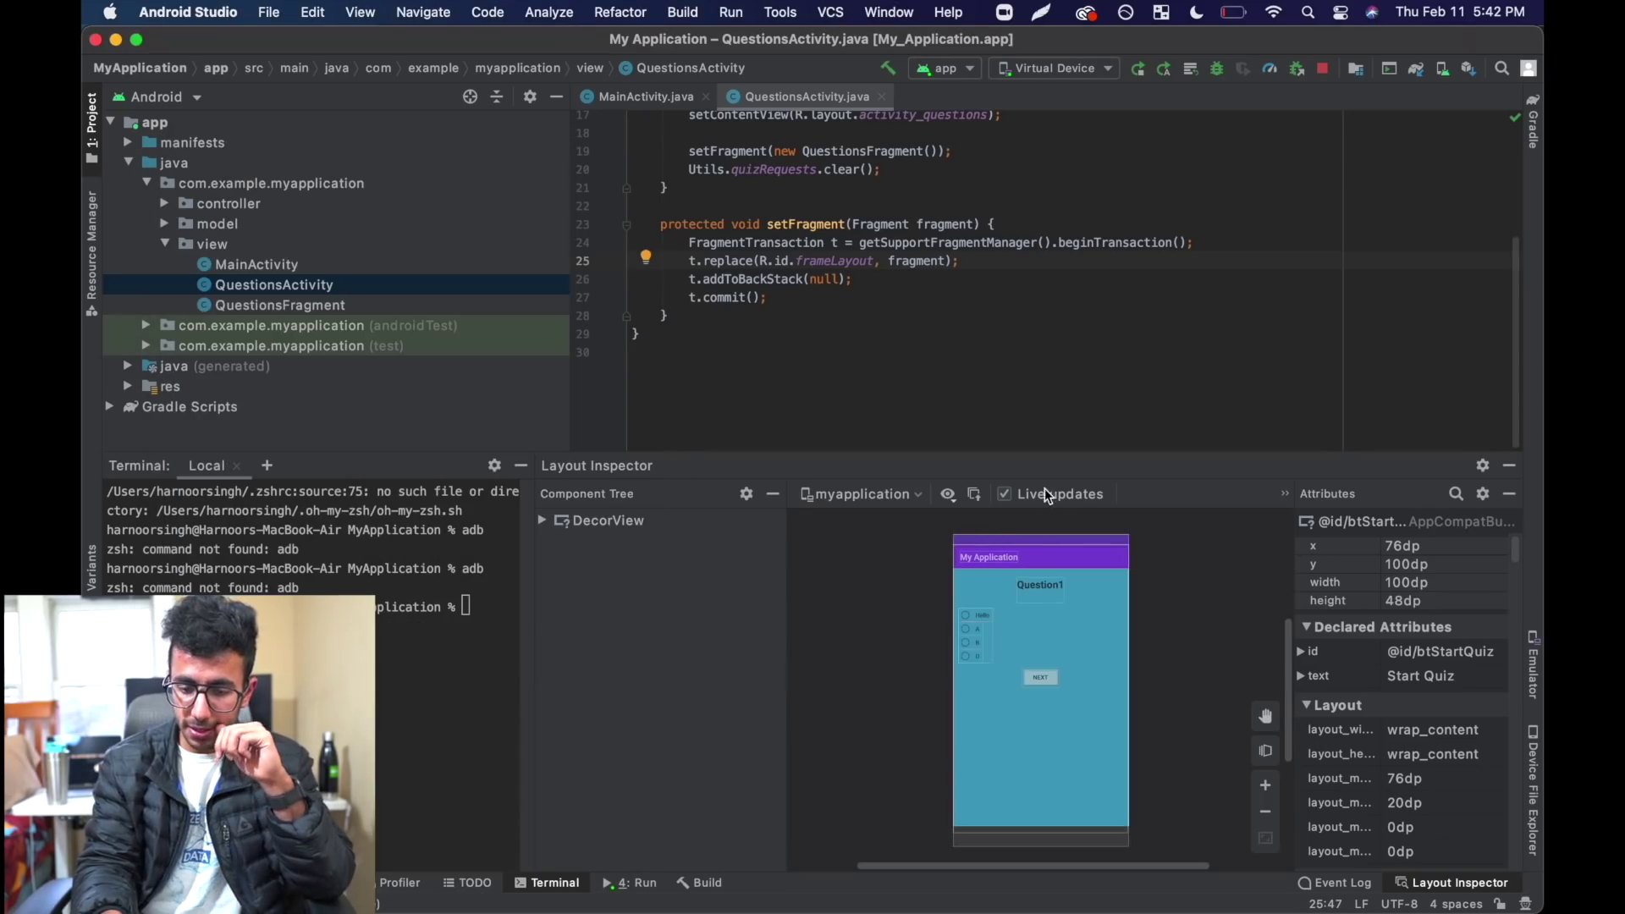
# - Inspect the answer options and show radio_answer4's text value D, then bring the emulator forward
pyautogui.click(980, 618)
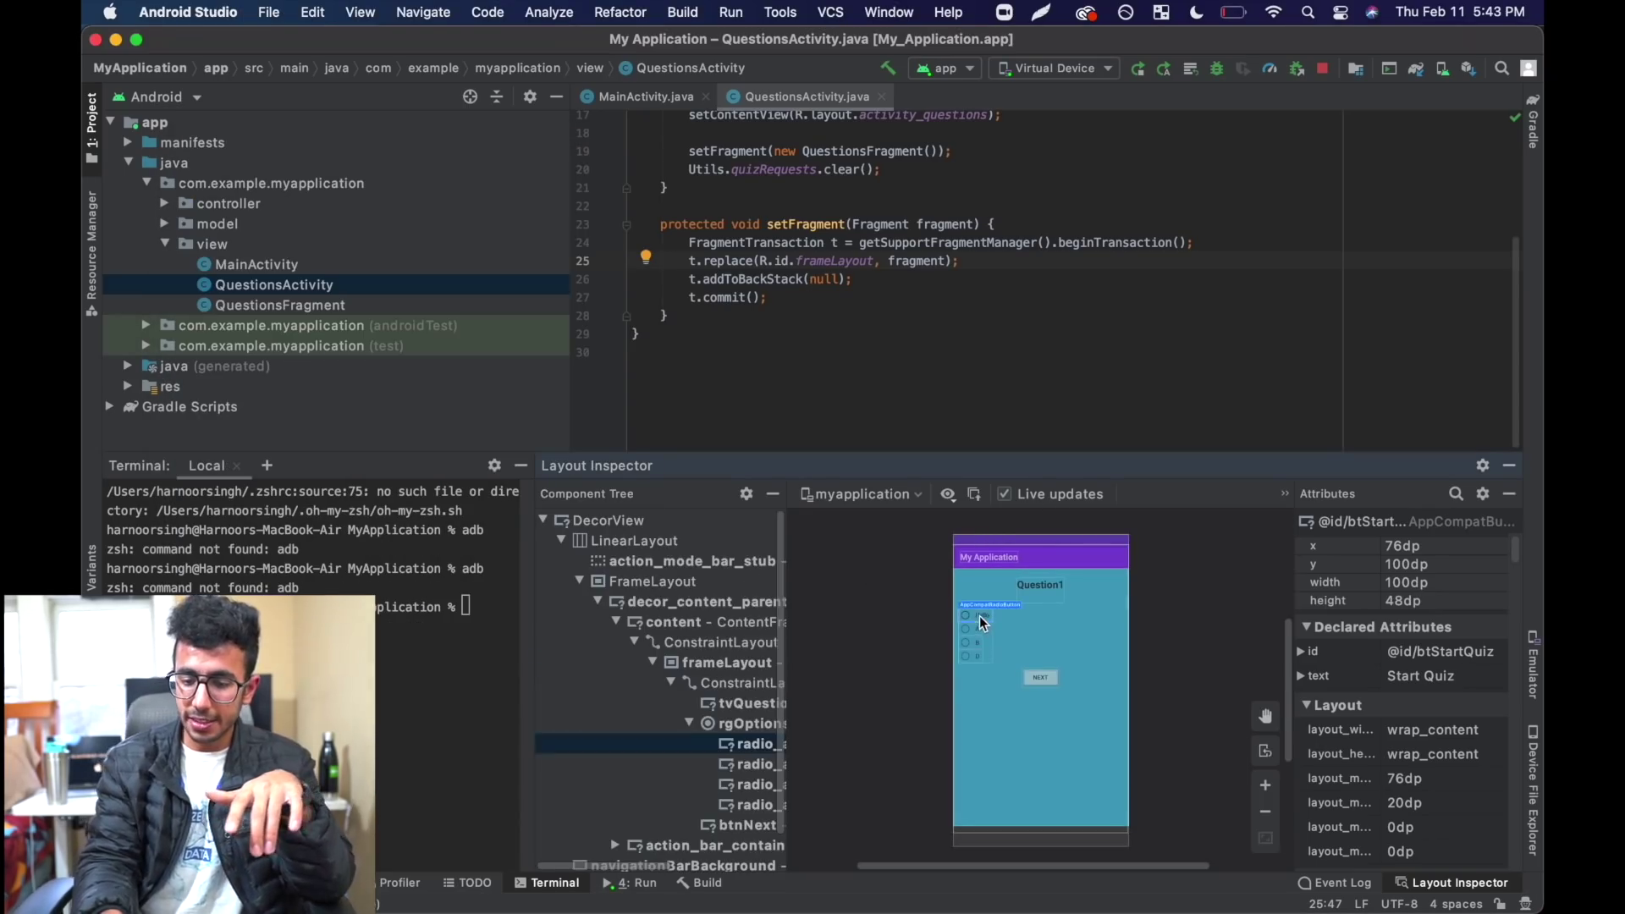
pyautogui.click(977, 641)
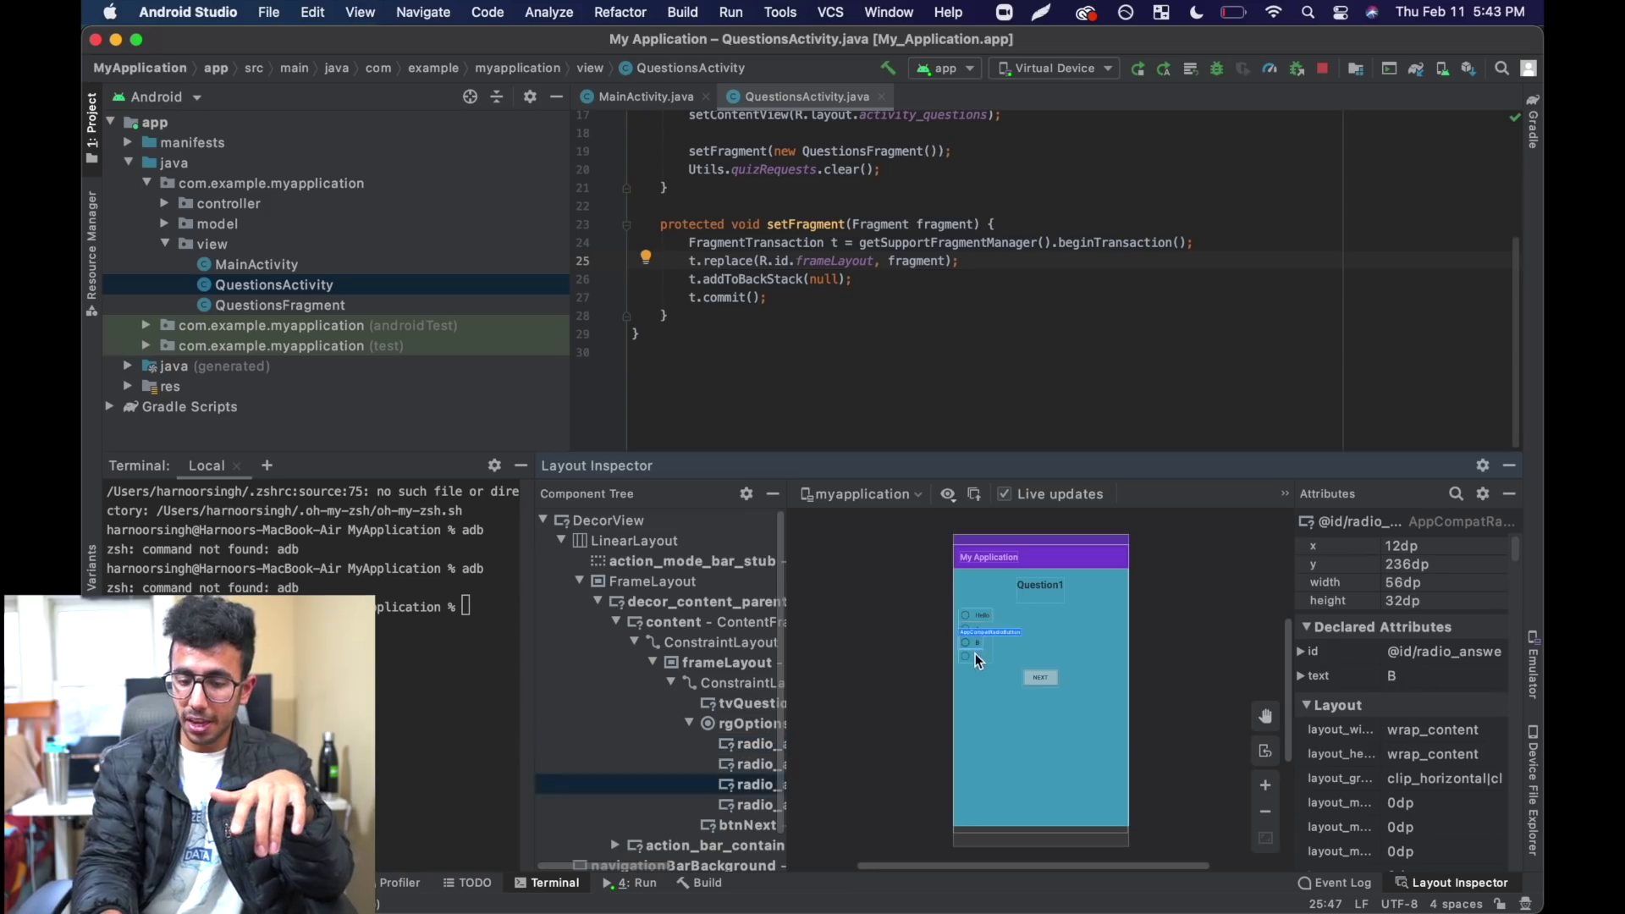
pyautogui.click(730, 771)
pyautogui.scroll(-1, 729, 767)
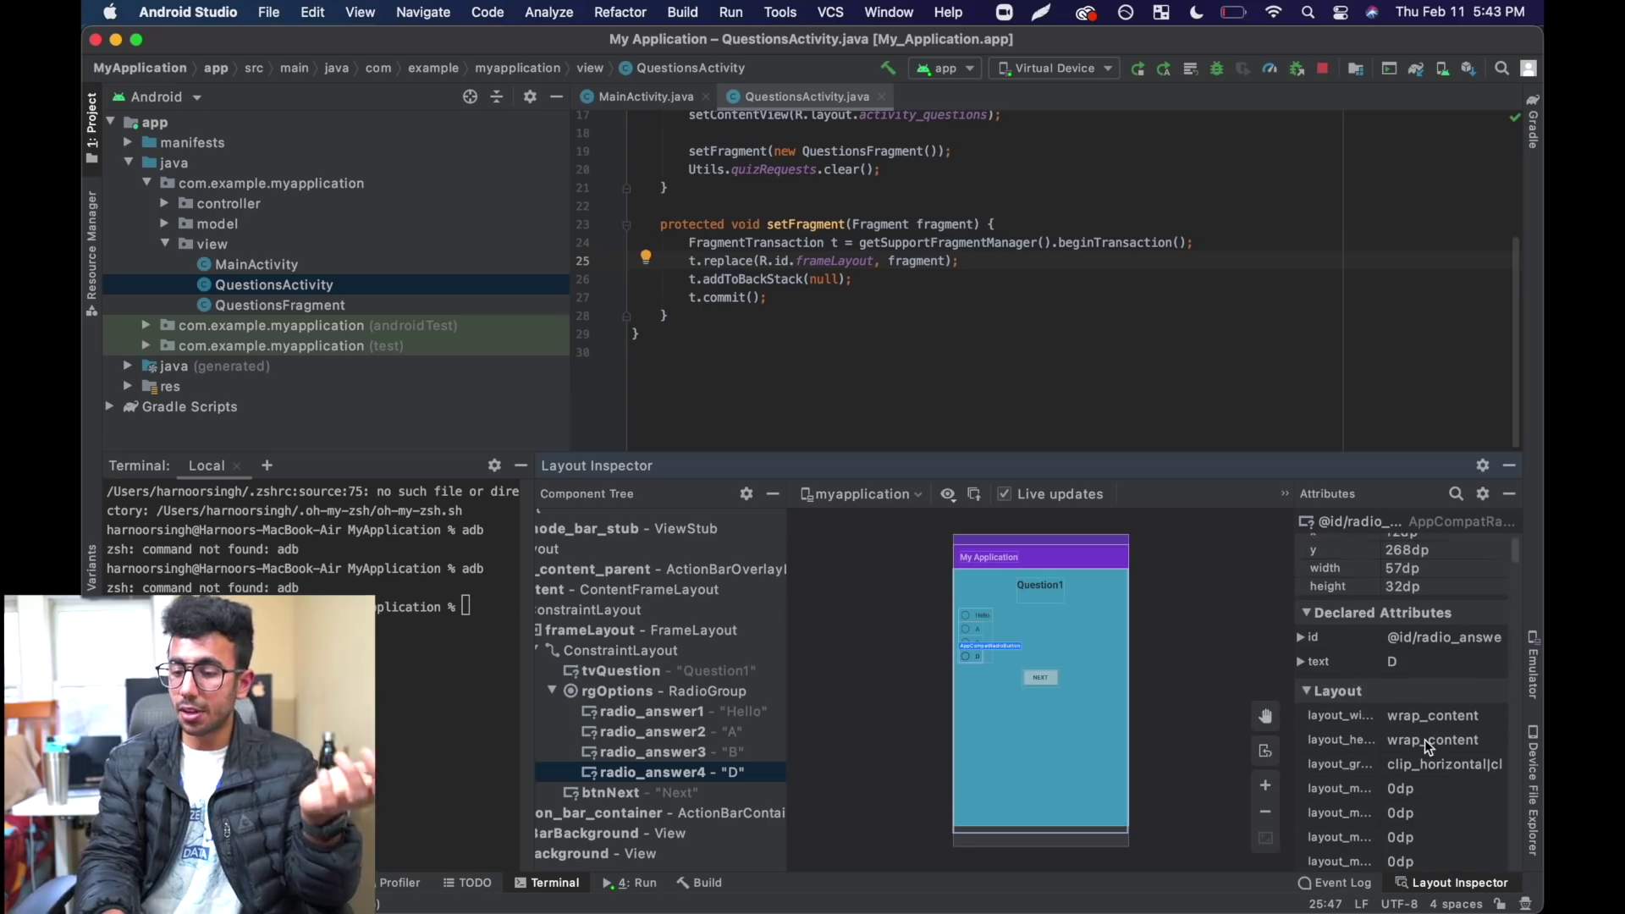
pyautogui.scroll(-1, 1419, 631)
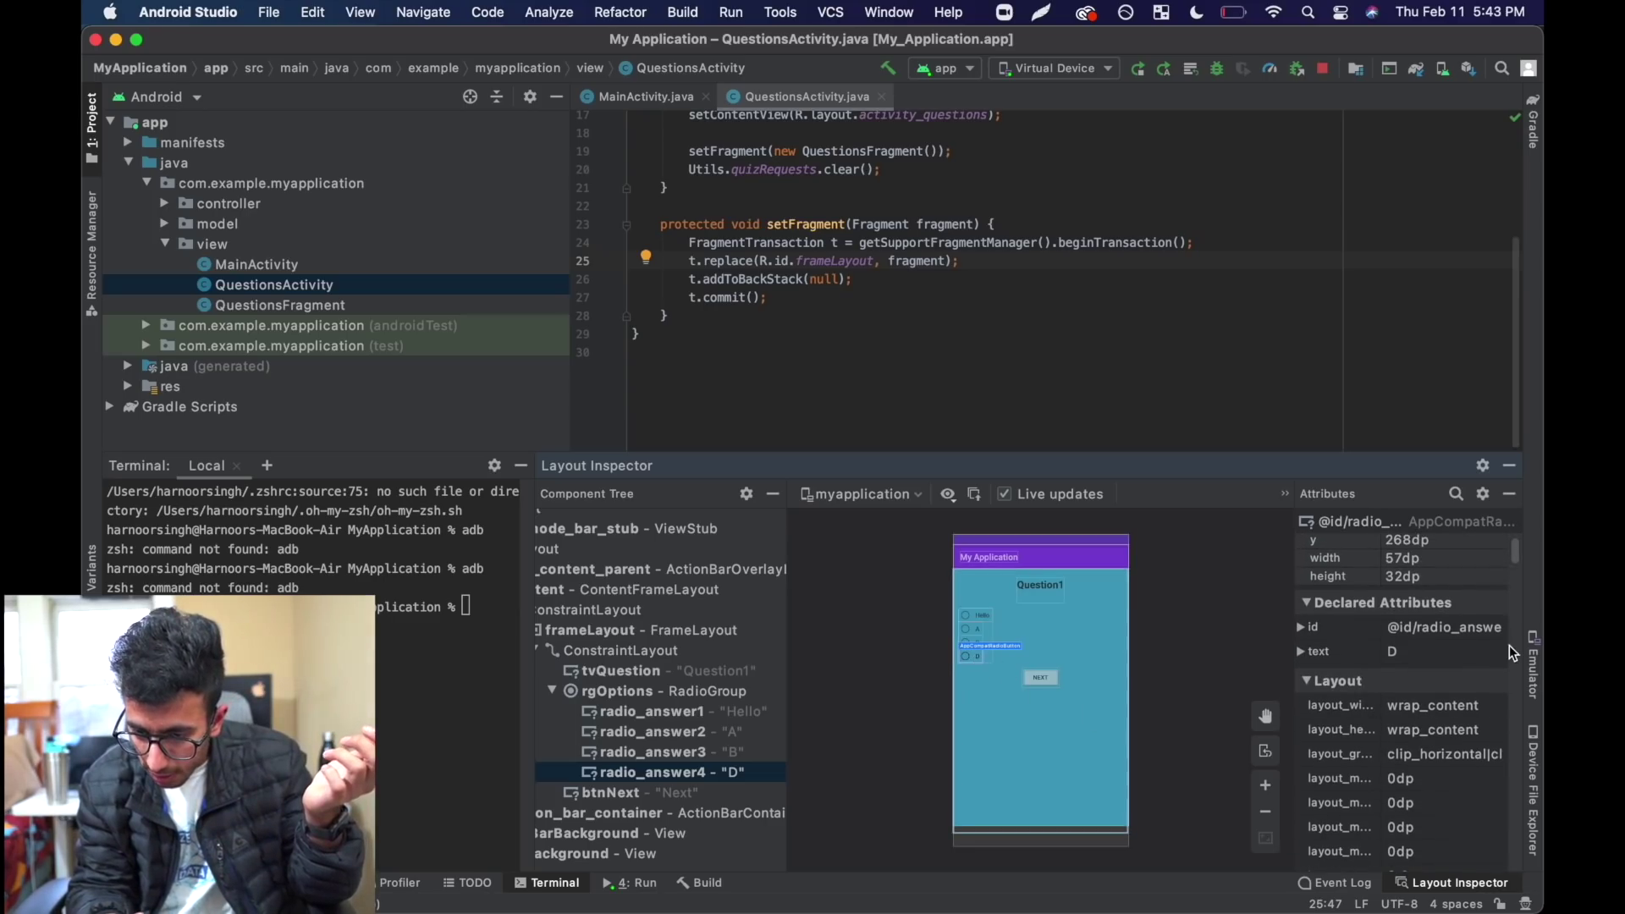
pyautogui.scroll(1, 1510, 645)
pyautogui.click(1400, 682)
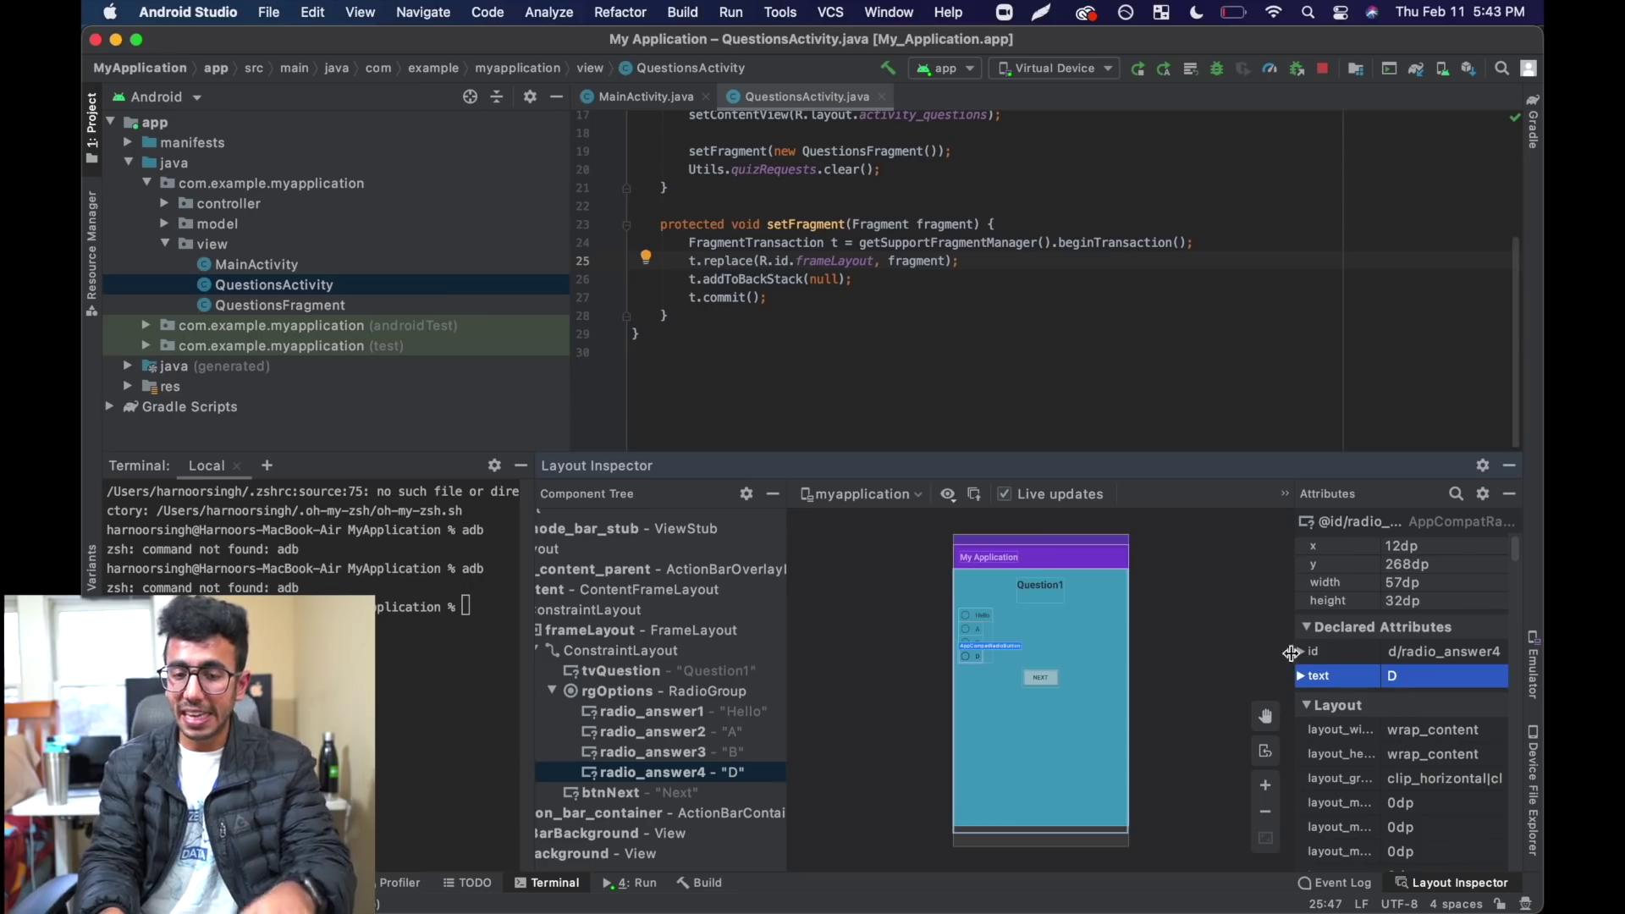
pyautogui.press('super+Tab')
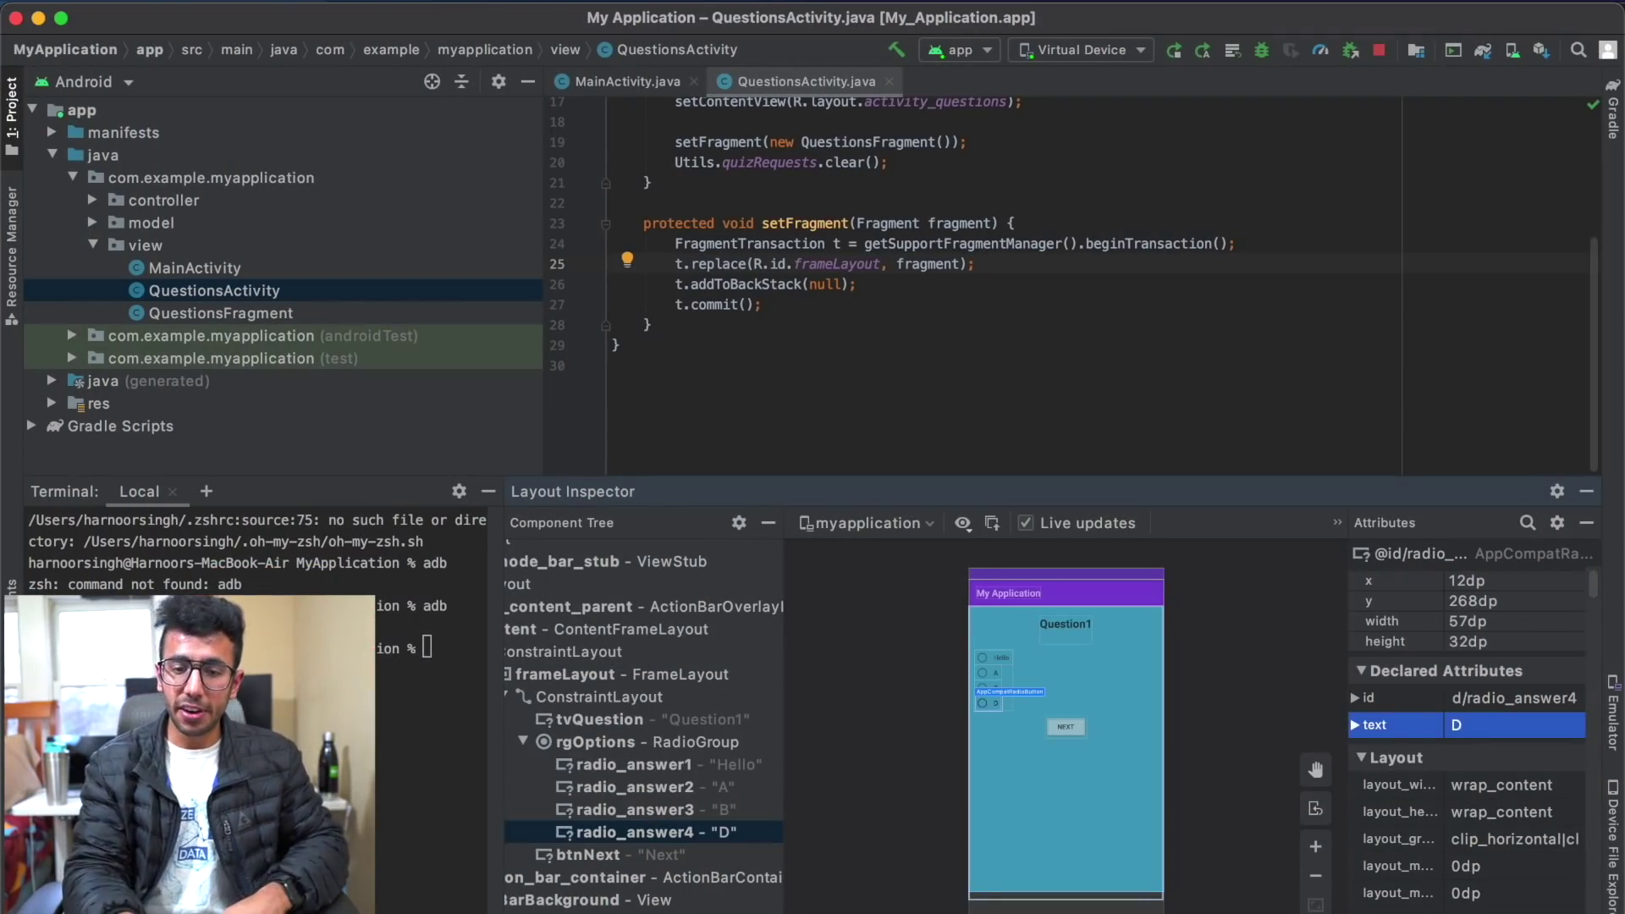
pyautogui.click(800, 1)
pyautogui.click(753, 5)
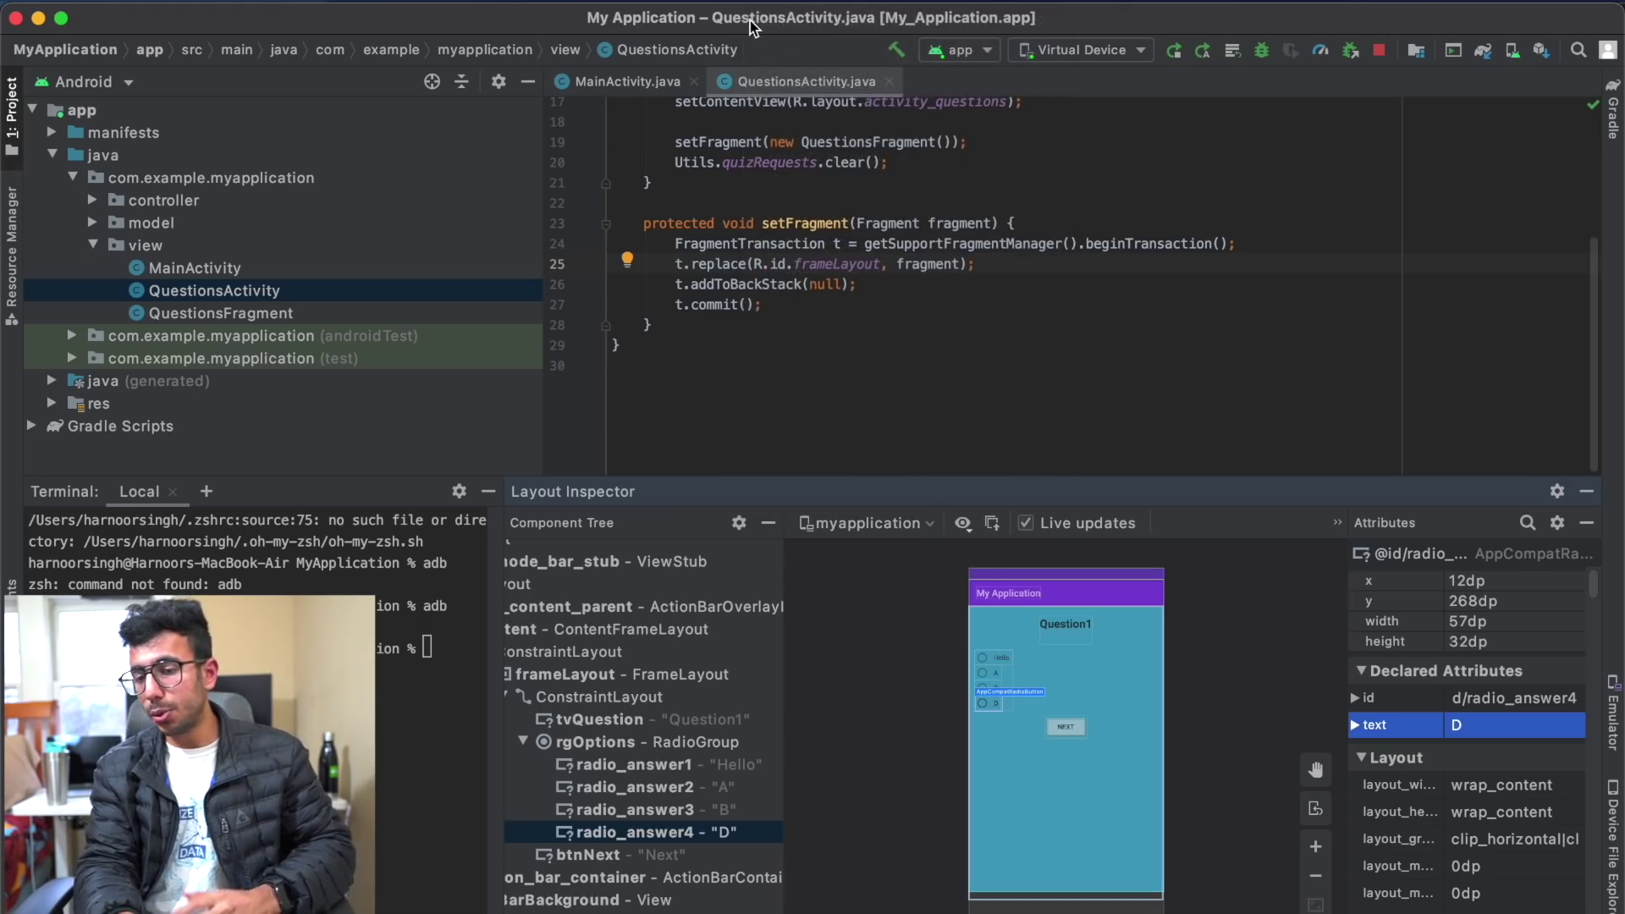
pyautogui.moveTo(750, 20); pyautogui.dragTo(1620, 211)
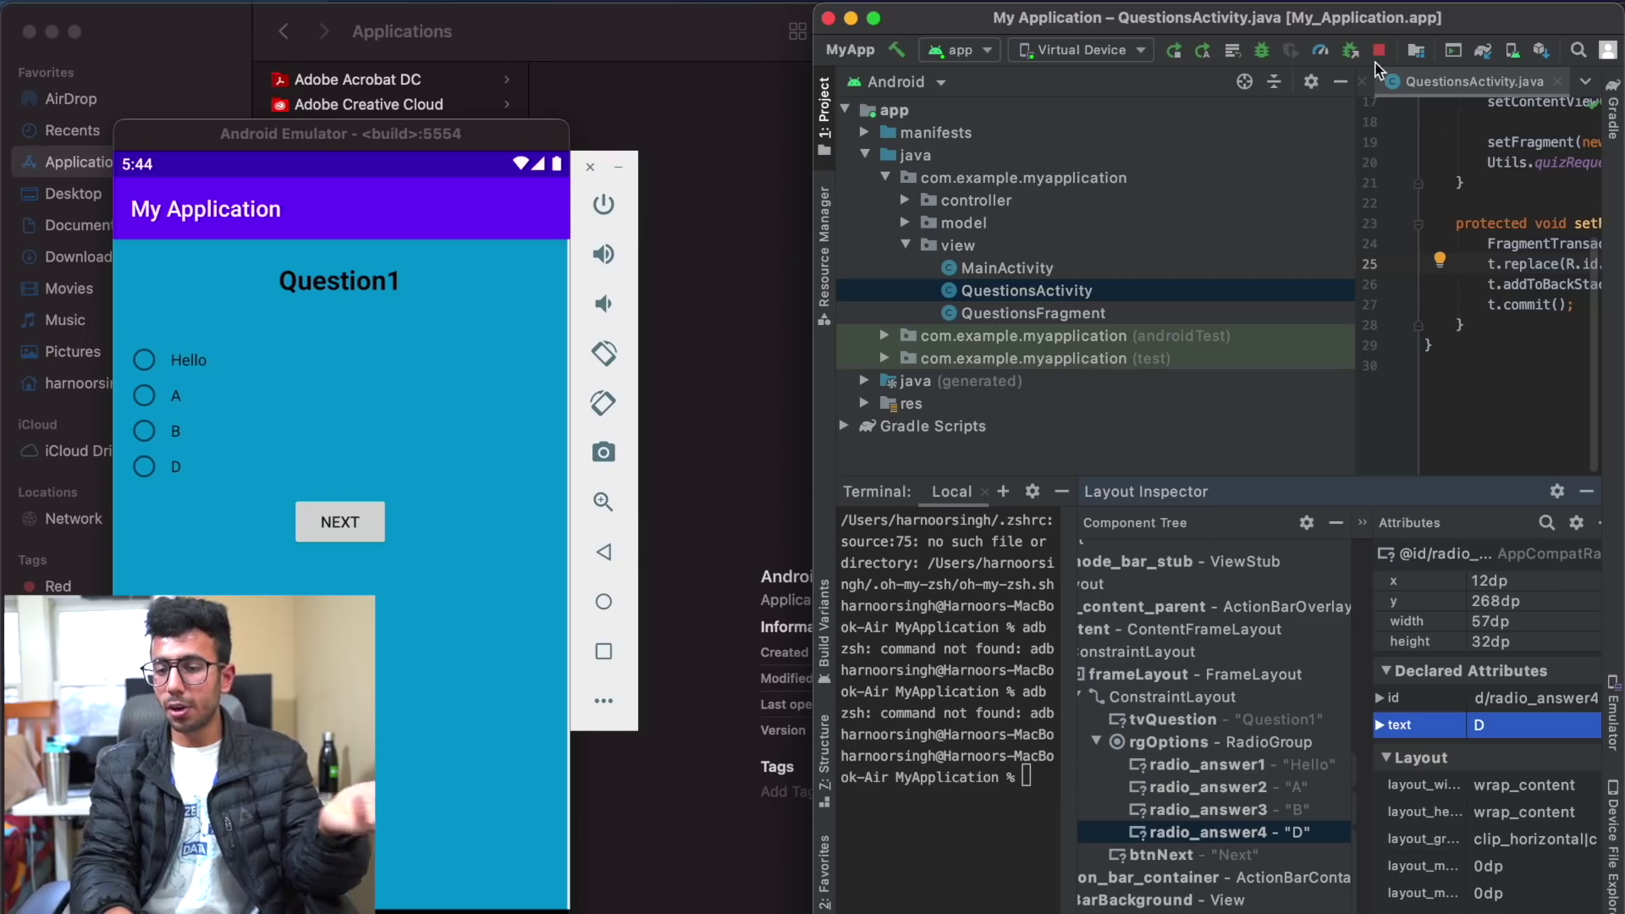
pyautogui.moveTo(1342, 26); pyautogui.dragTo(1313, 161)
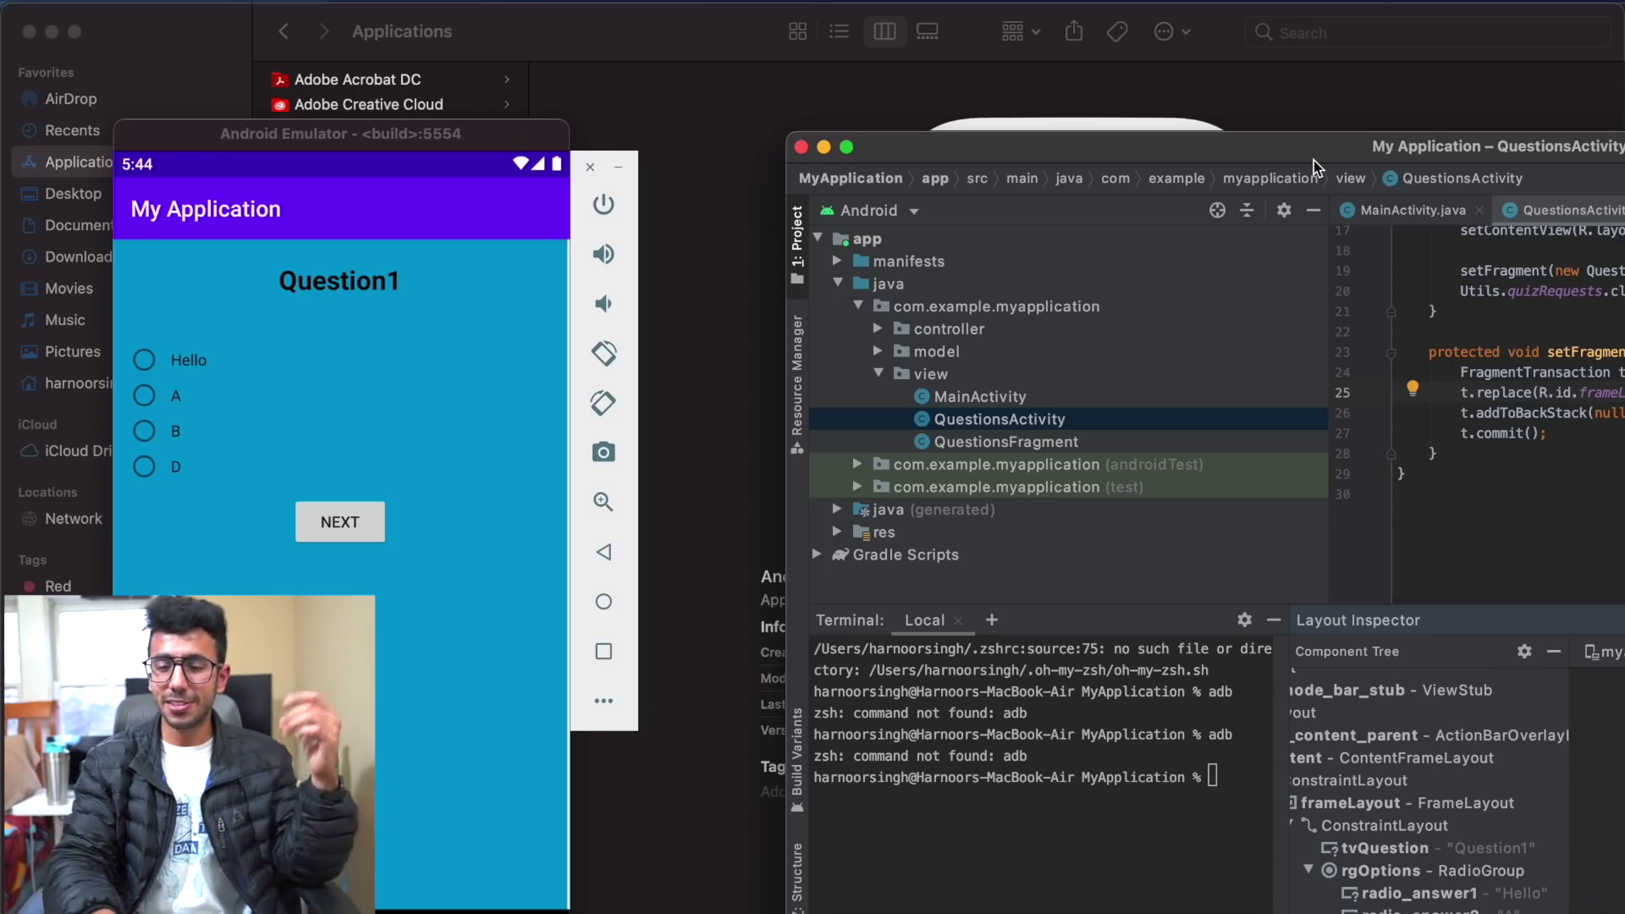
pyautogui.moveTo(1314, 160); pyautogui.dragTo(895, 69)
pyautogui.doubleClick(896, 69)
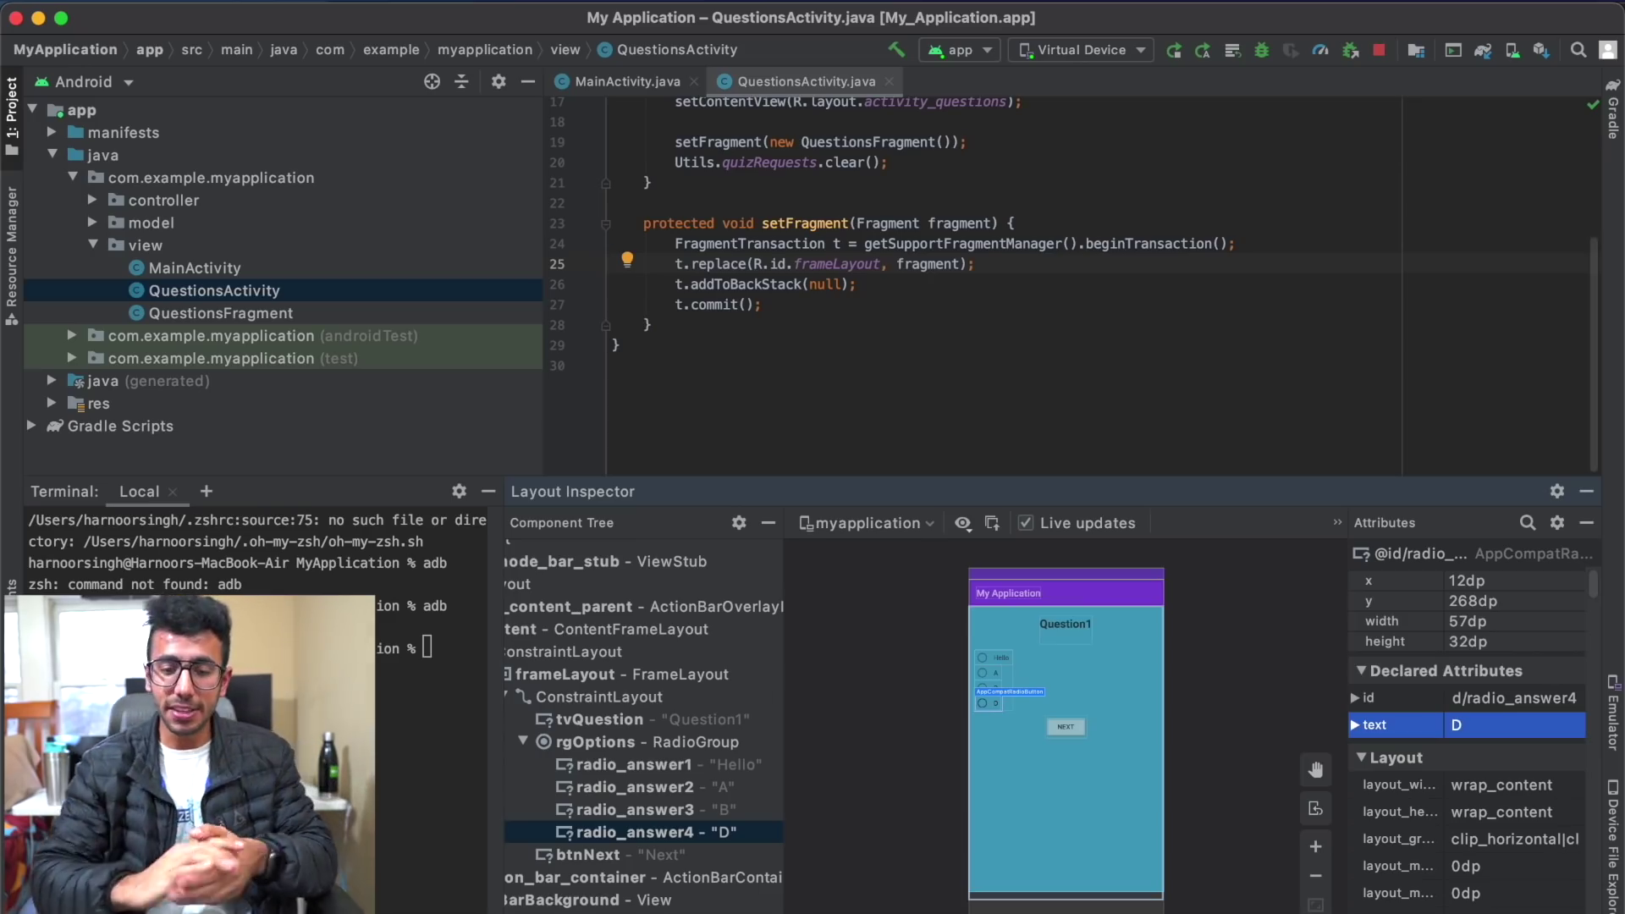
pyautogui.click(950, 348)
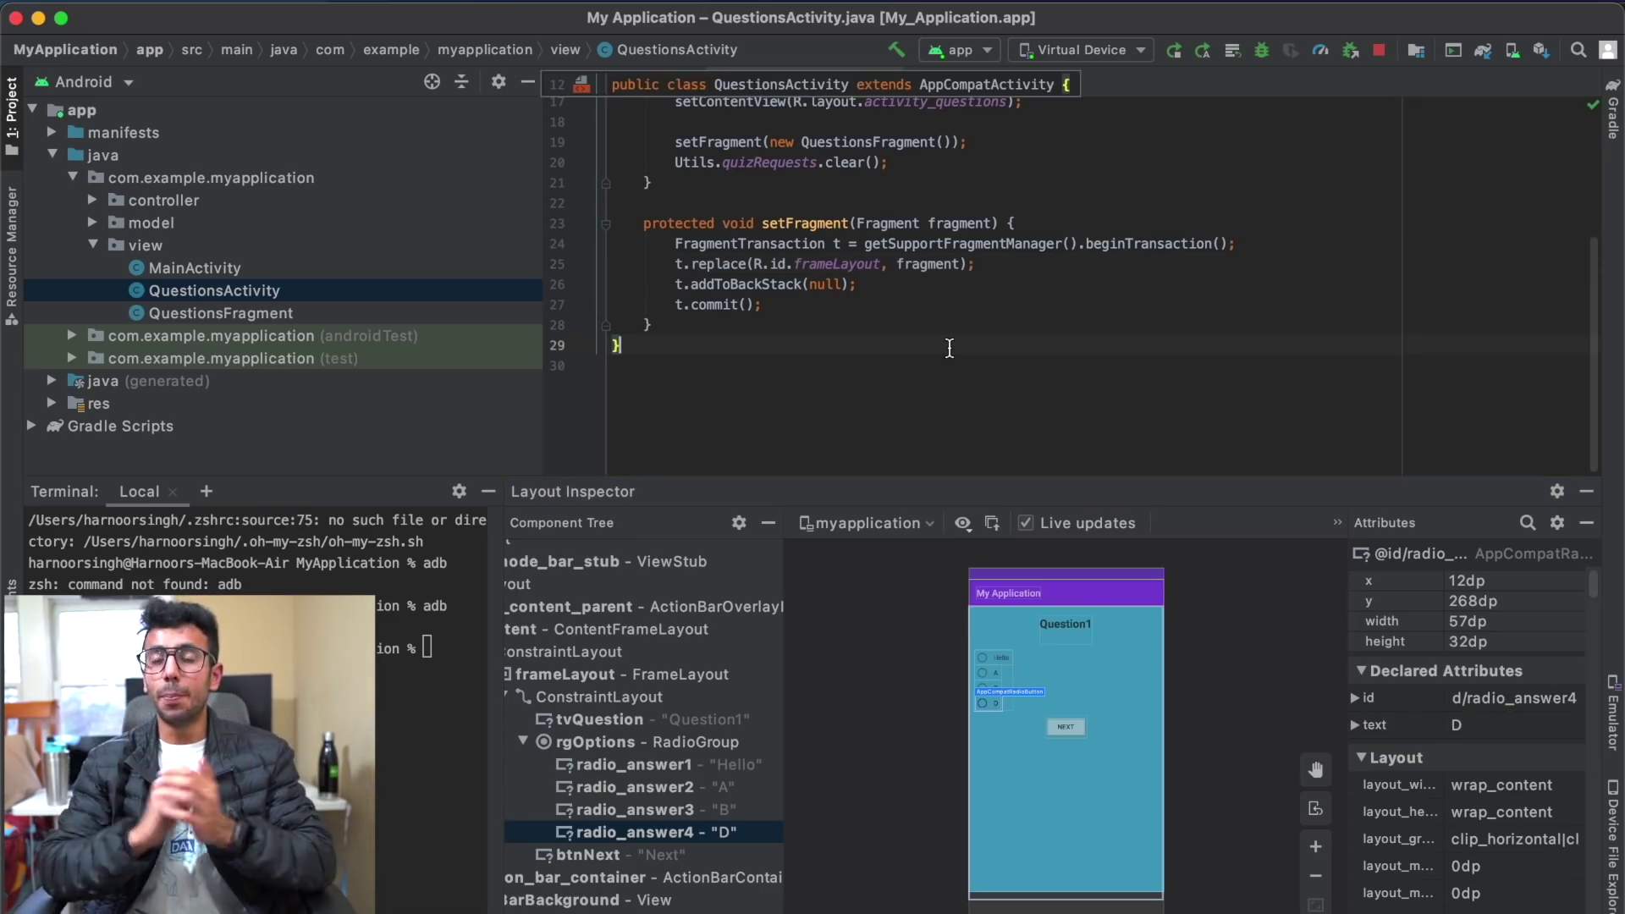